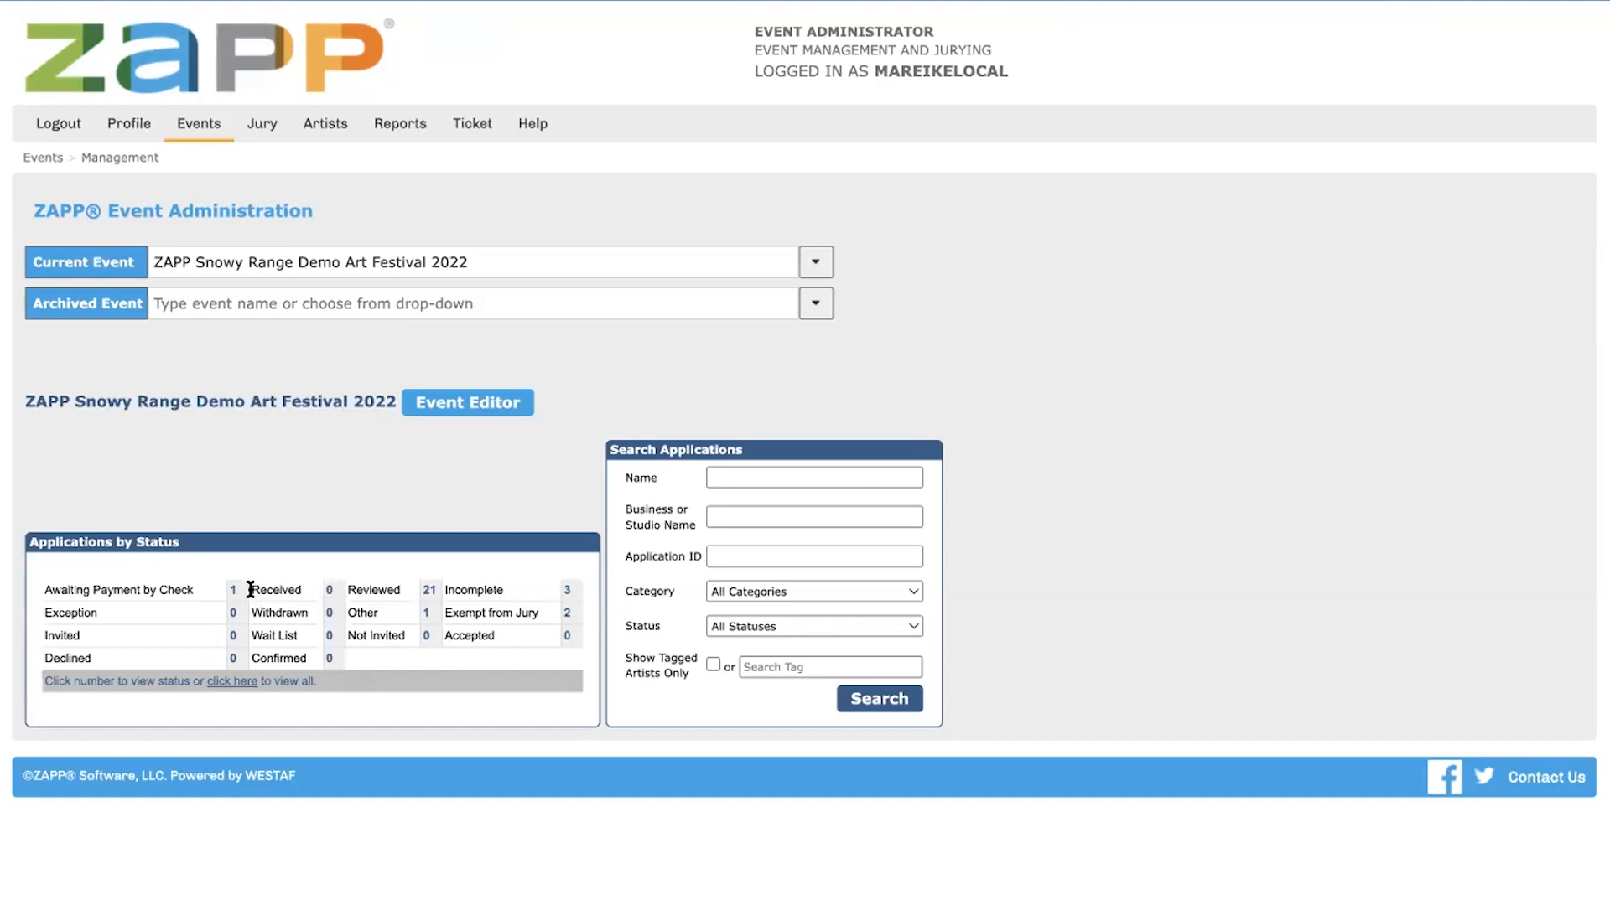
List the ZAPP Snowy Range Demo Art Festival 2022 applications that have the Reviewed status
left_click_drag(250, 590, 304, 592)
double_click(108, 587)
double_click(274, 589)
left_click(426, 591)
scroll(293, 506, "down", 1)
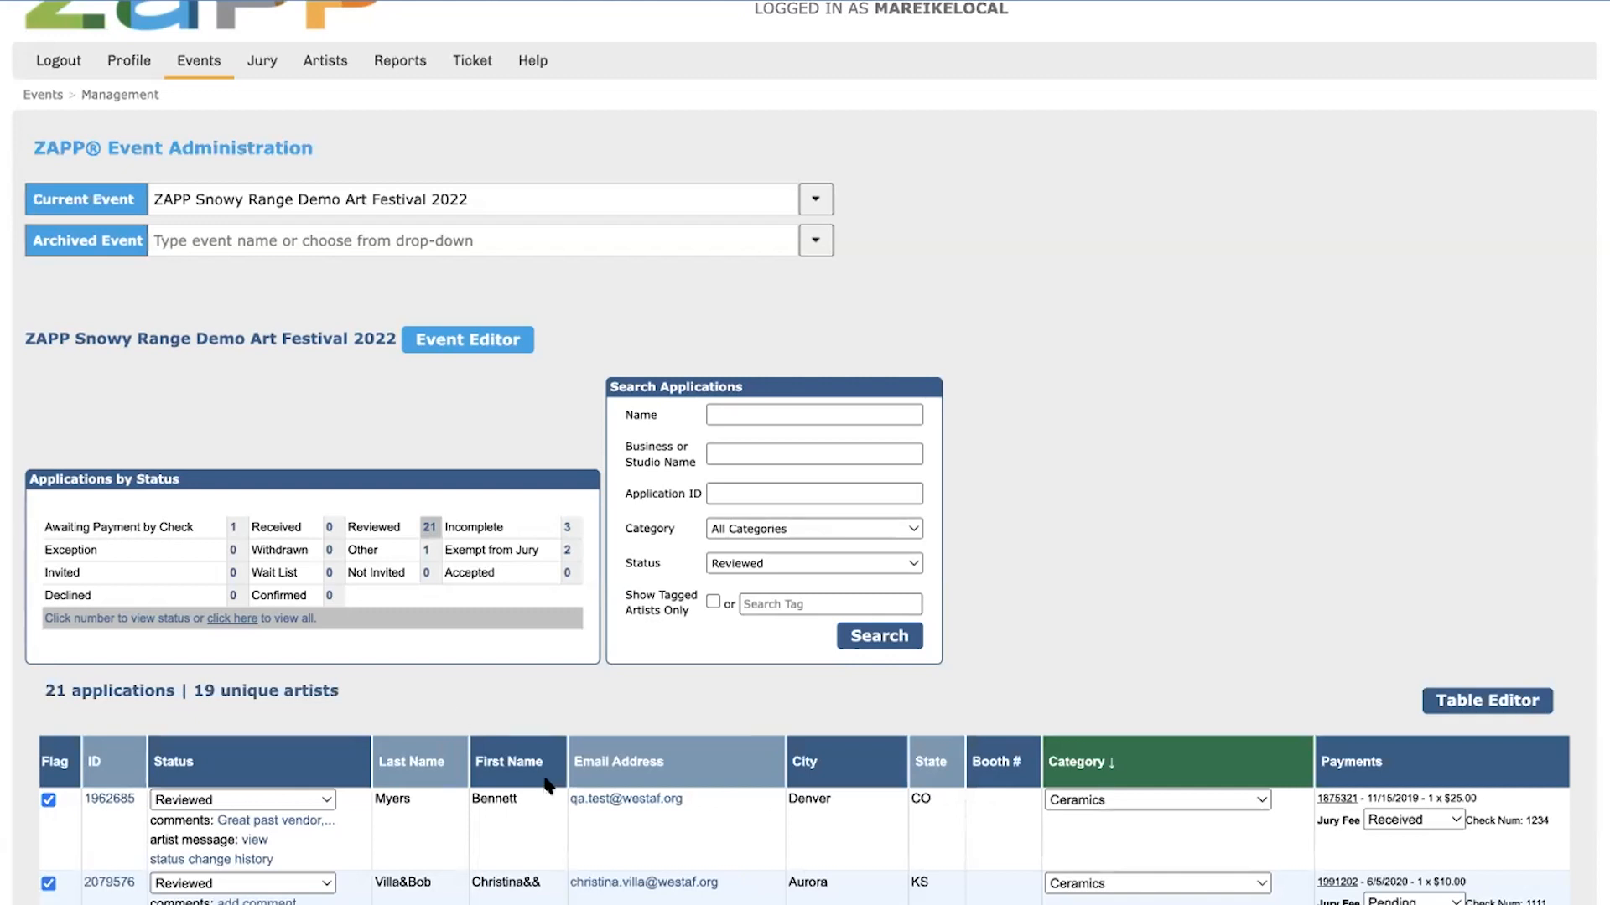
scroll(369, 649, "down", 3)
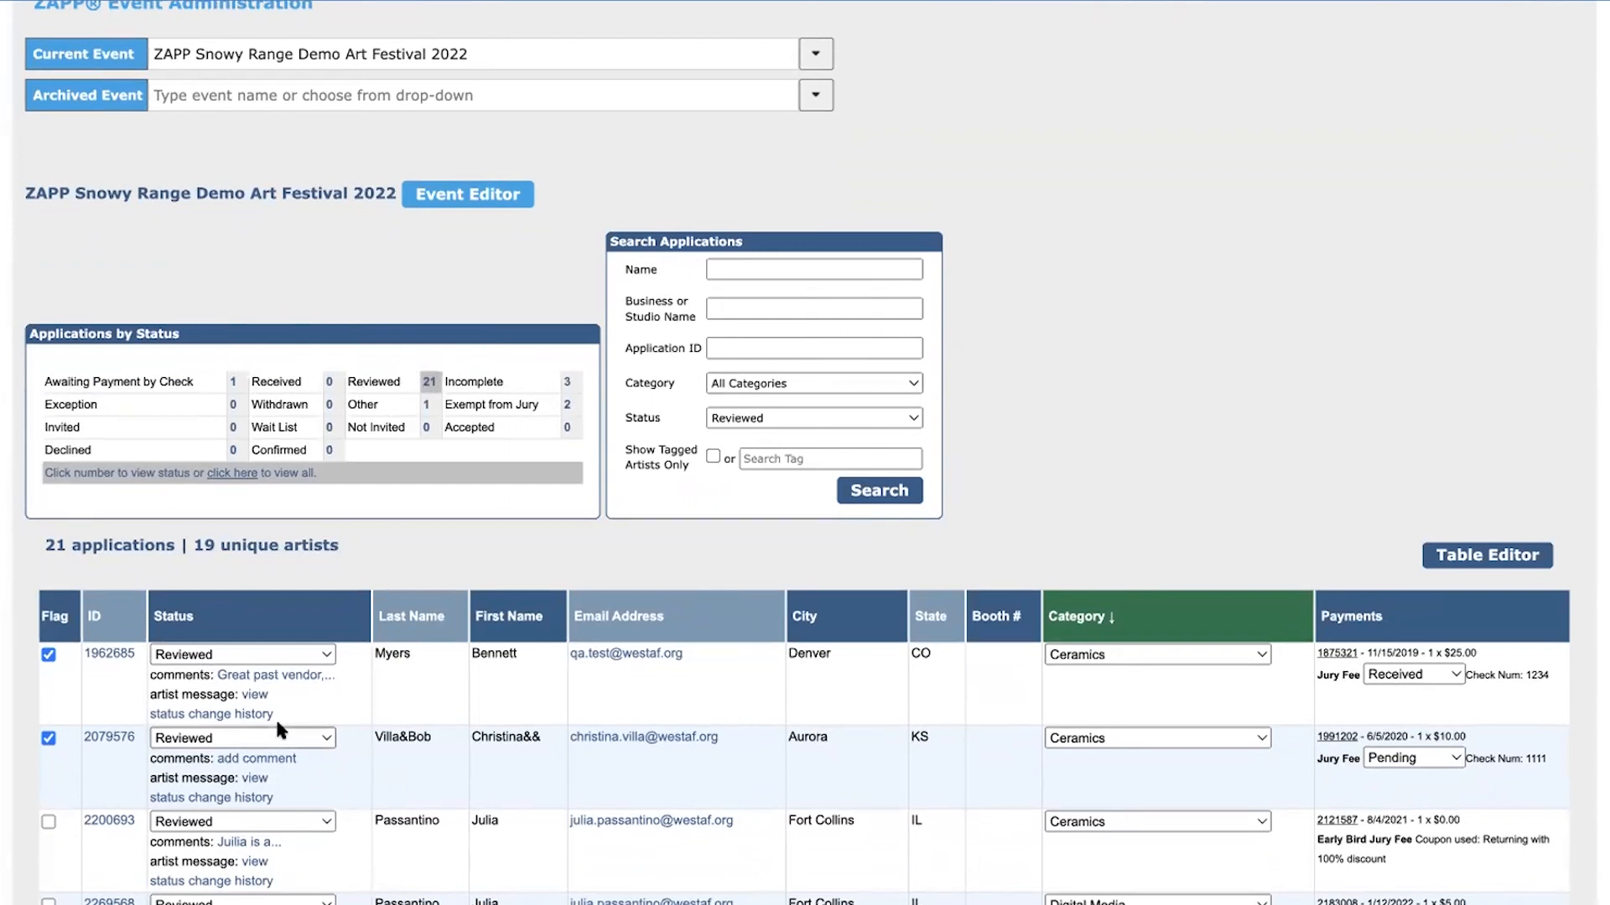
Open the first Ceramics application and review its event data, custom question answers and first artwork image
left_click(109, 655)
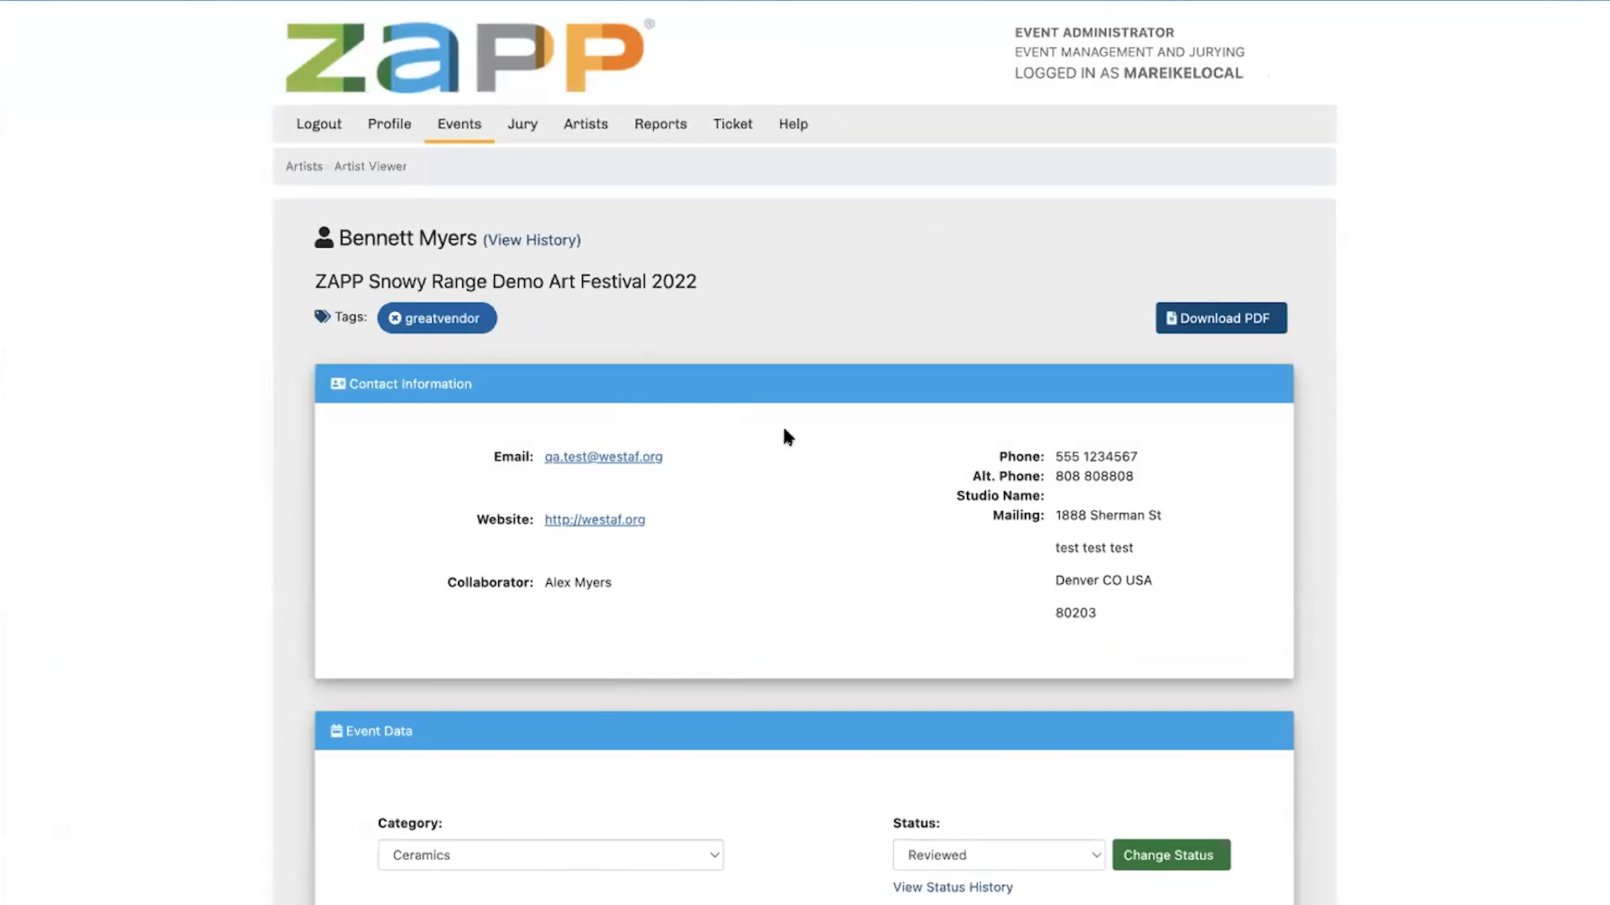
scroll(830, 470, "down", 6)
scroll(833, 510, "down", 2)
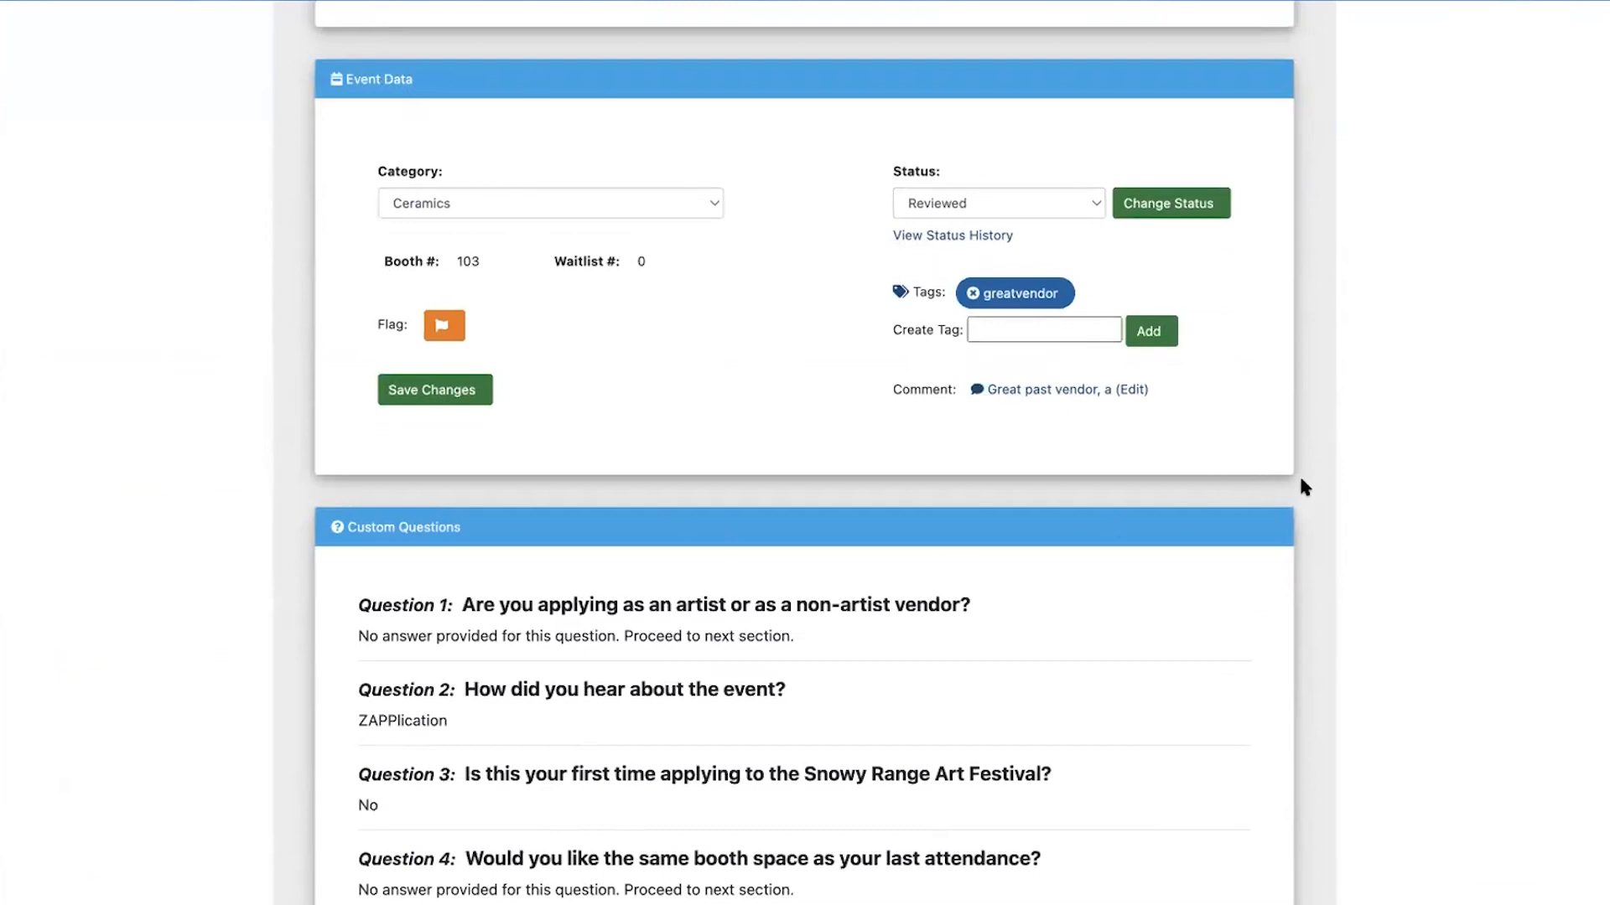
scroll(793, 509, "down", 12)
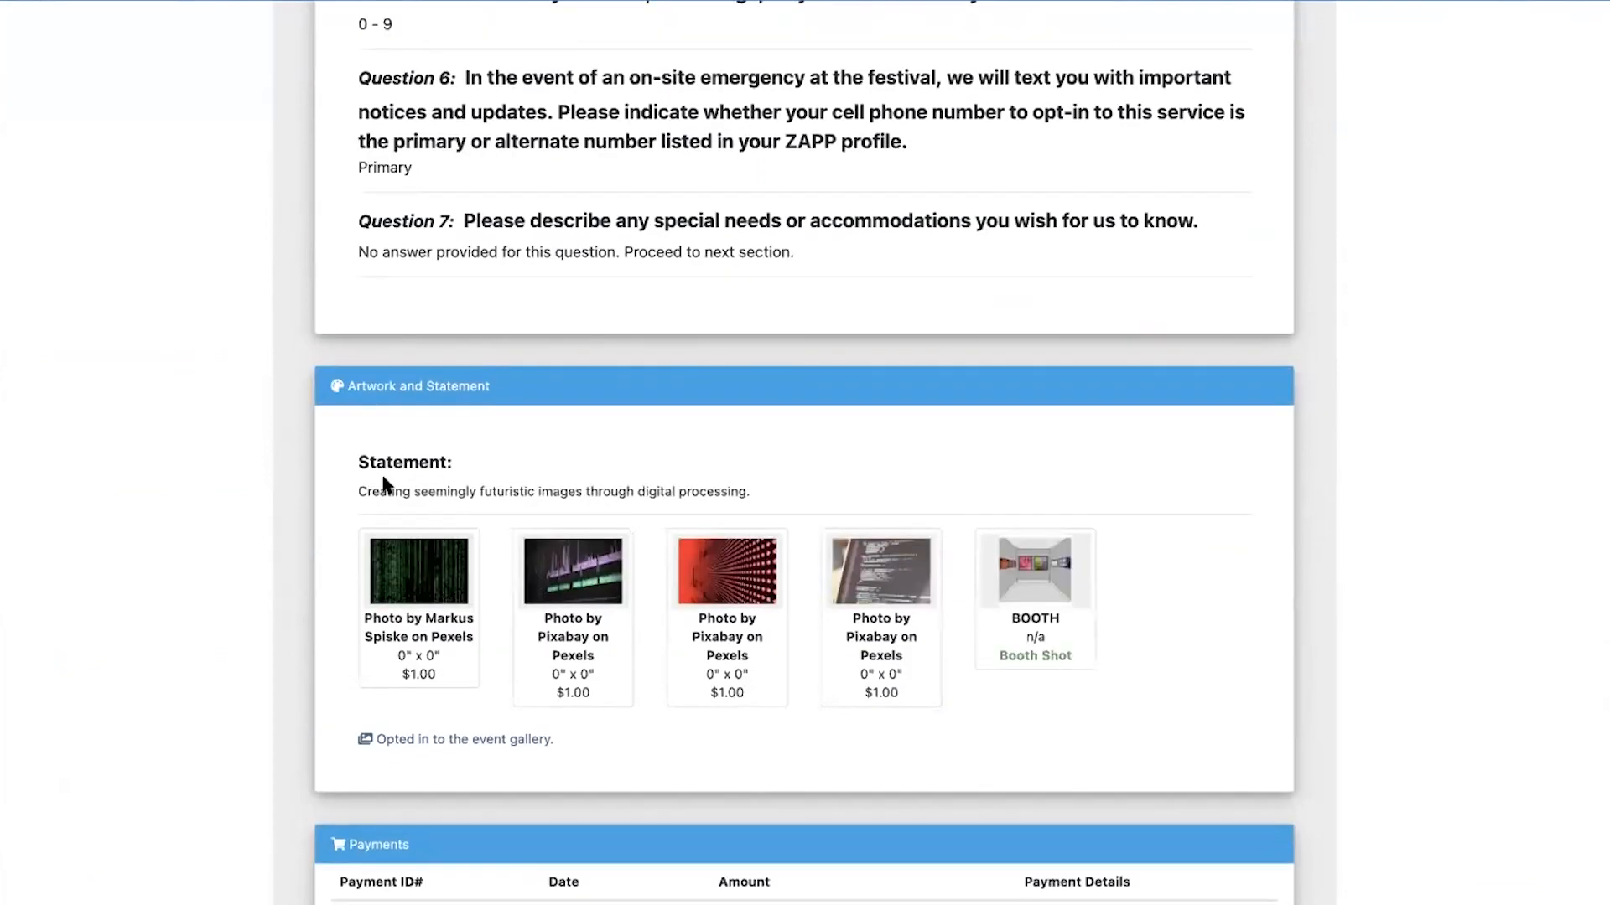
left_click(390, 563)
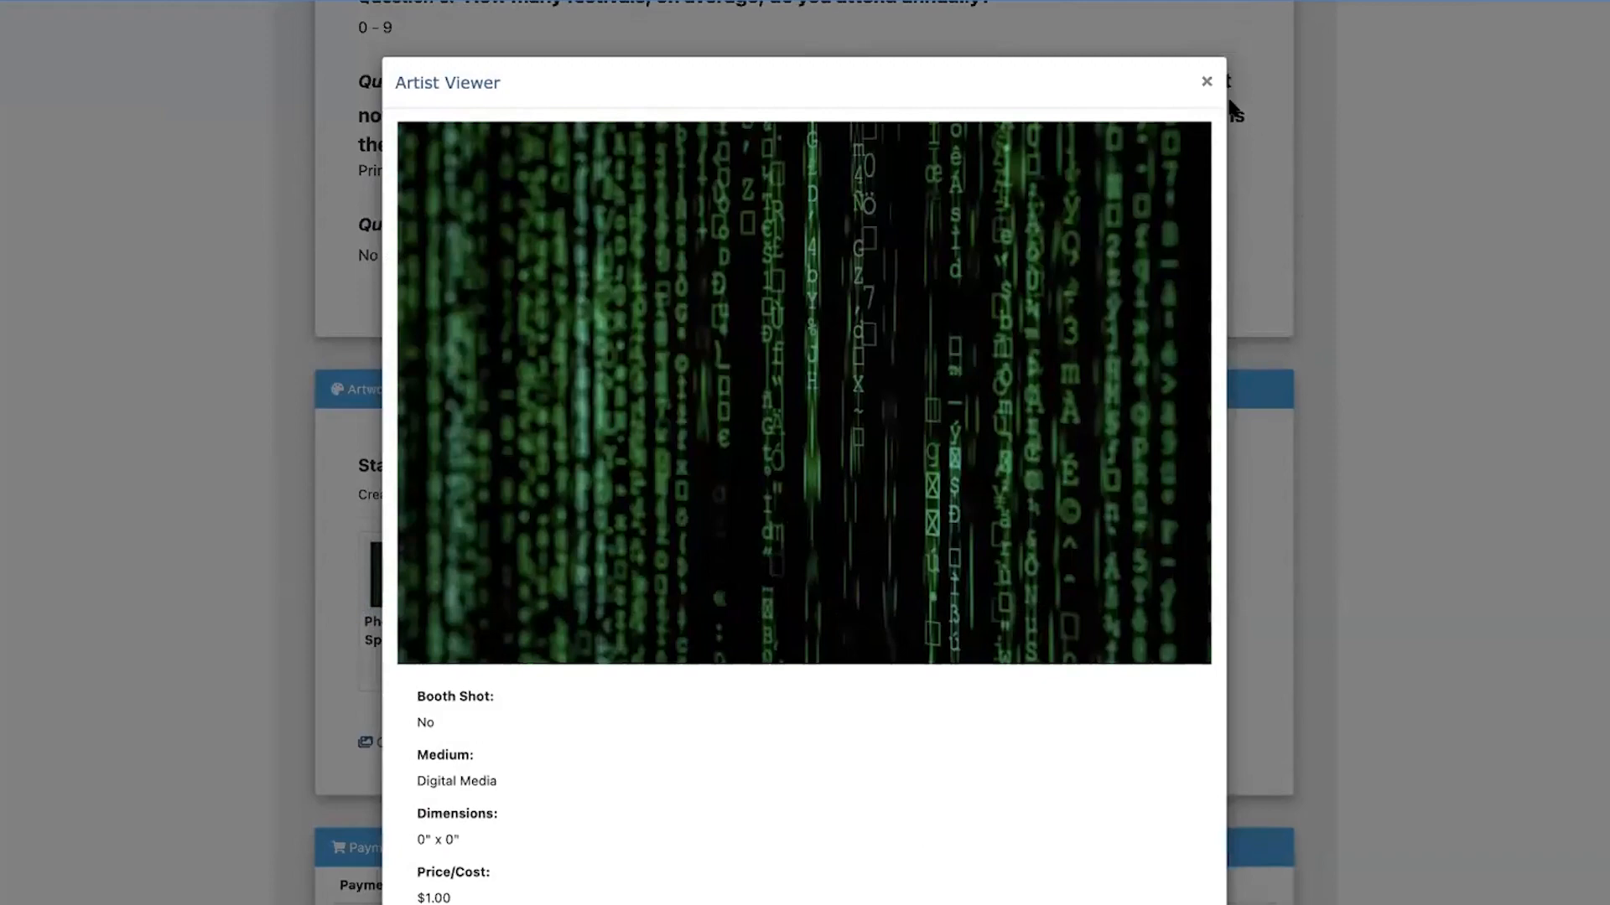
left_click(1206, 84)
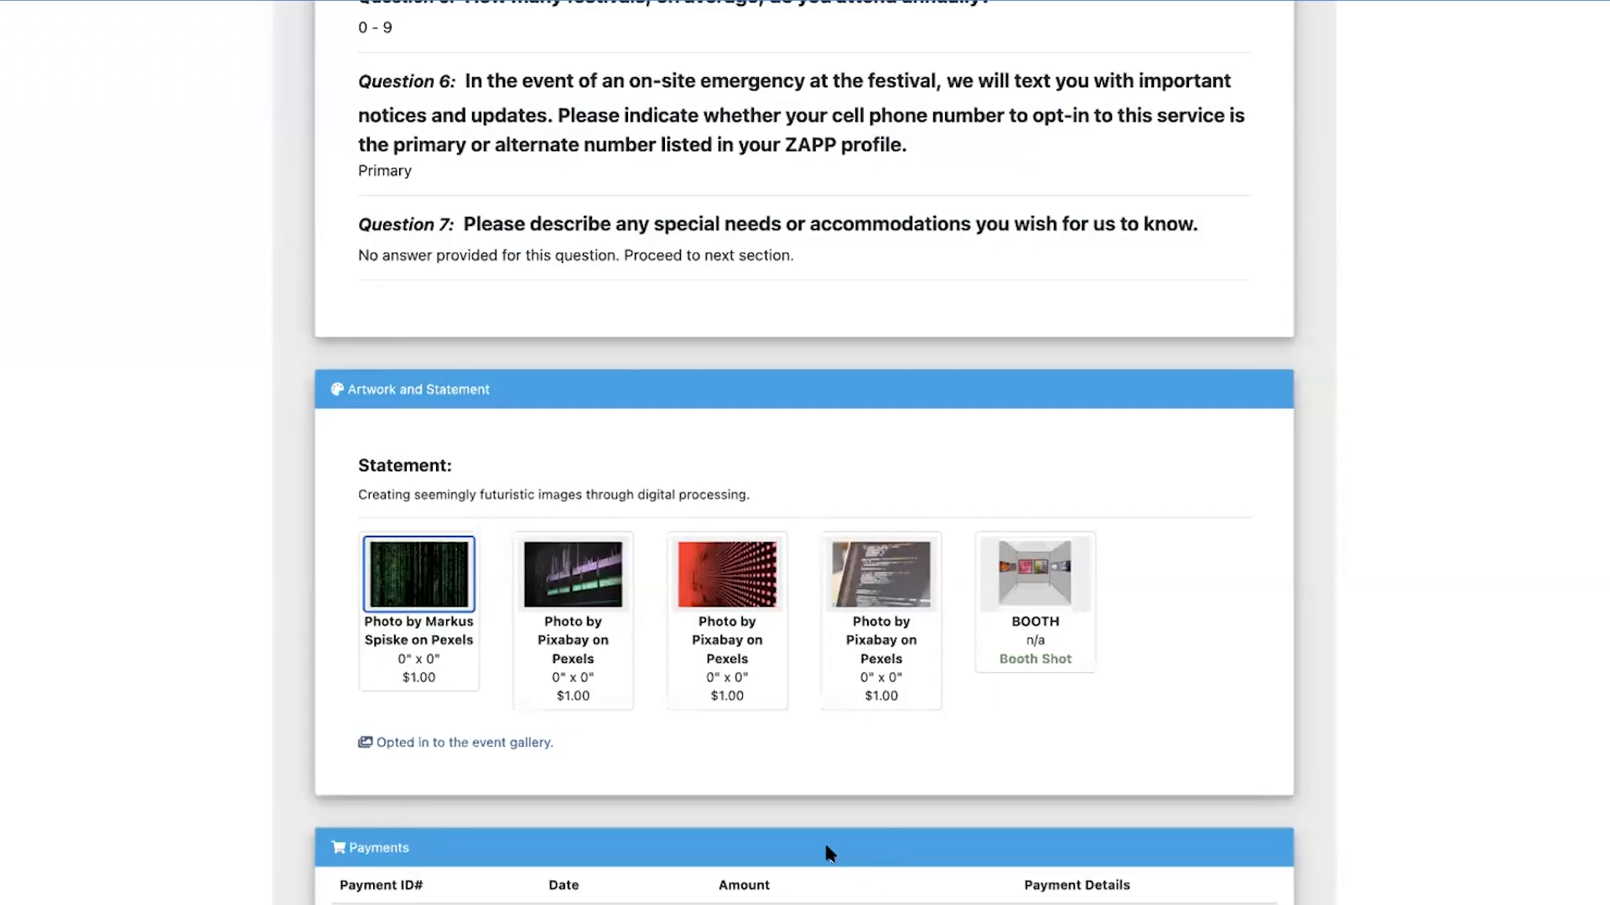
Examine the status choices offered in the application's event data, leaving Reviewed selected
scroll(1240, 783, "up", 3)
scroll(1229, 791, "up", 15)
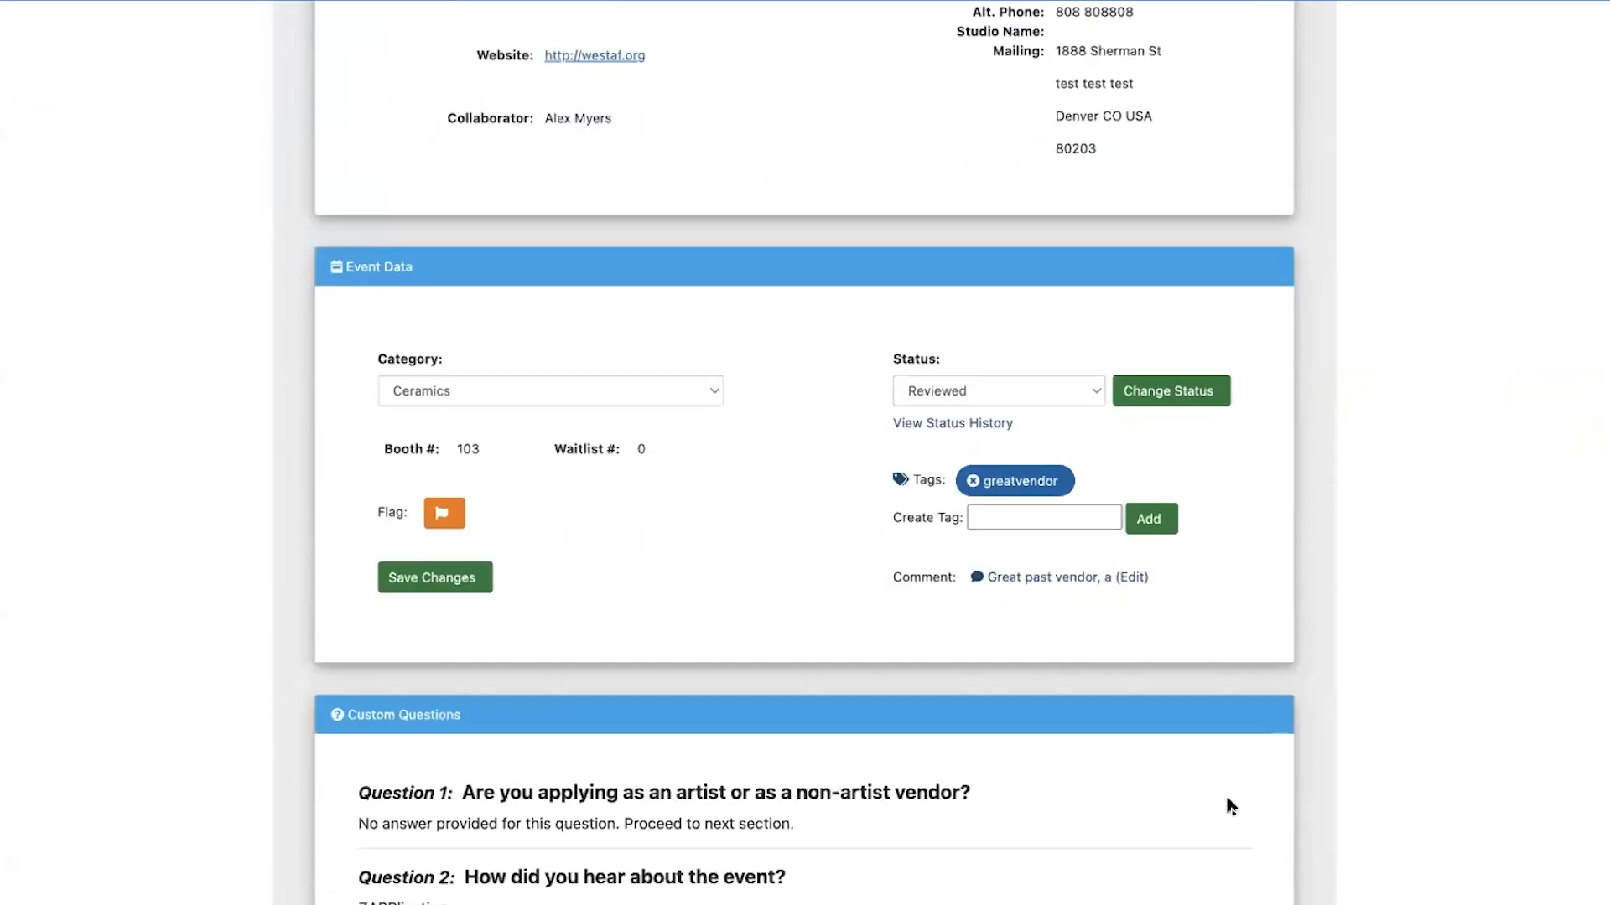
left_click(1047, 701)
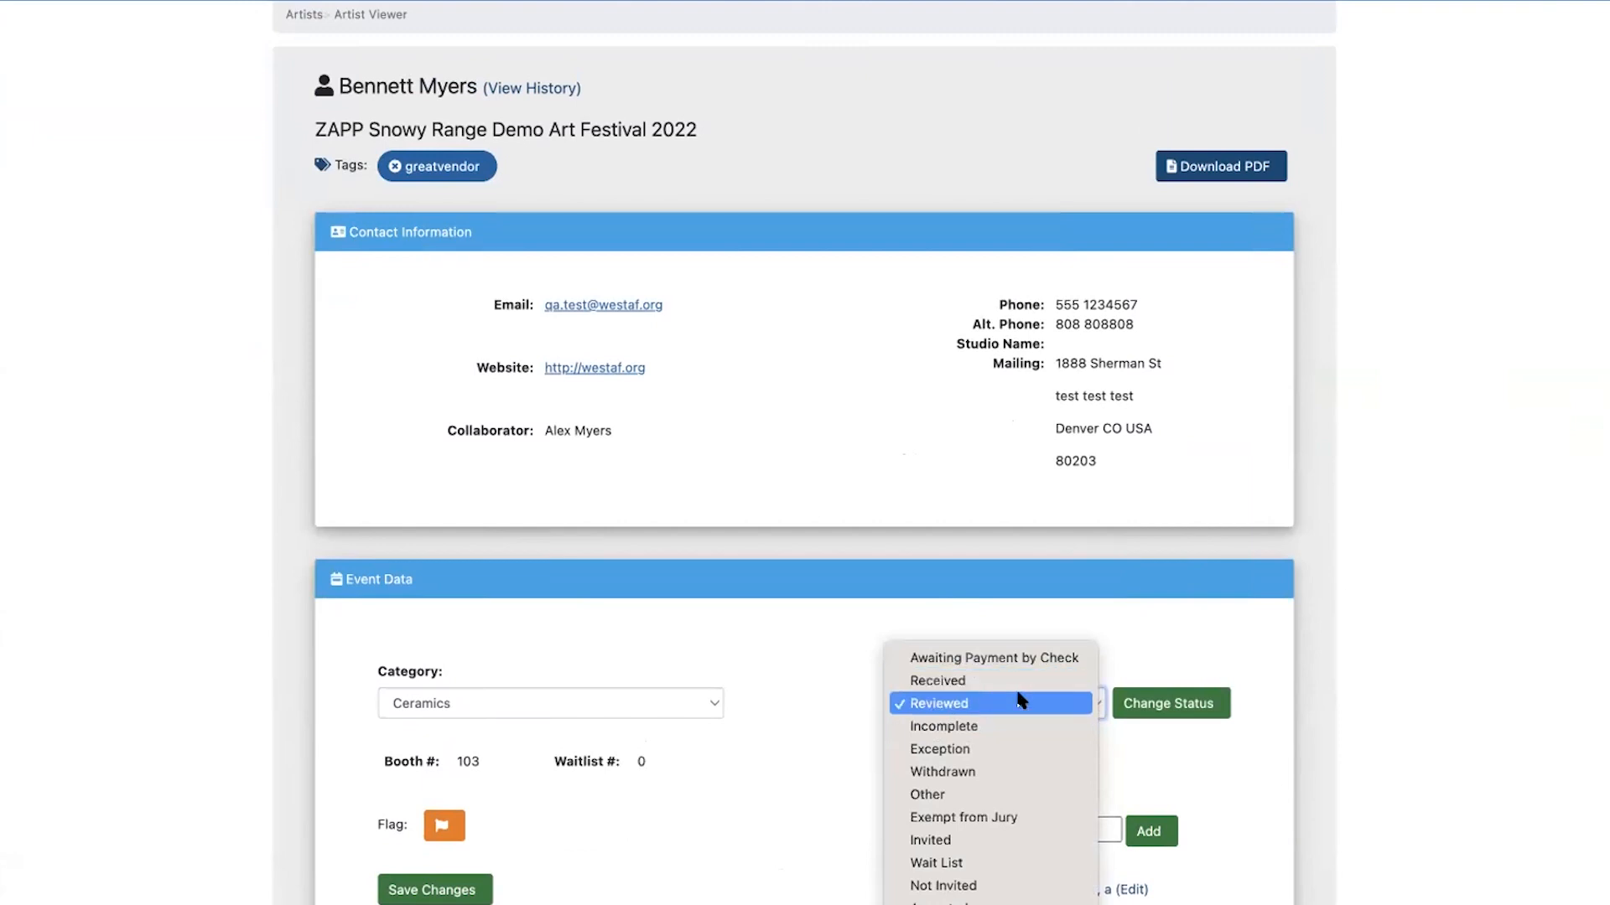
left_click(1230, 644)
left_click(1188, 701)
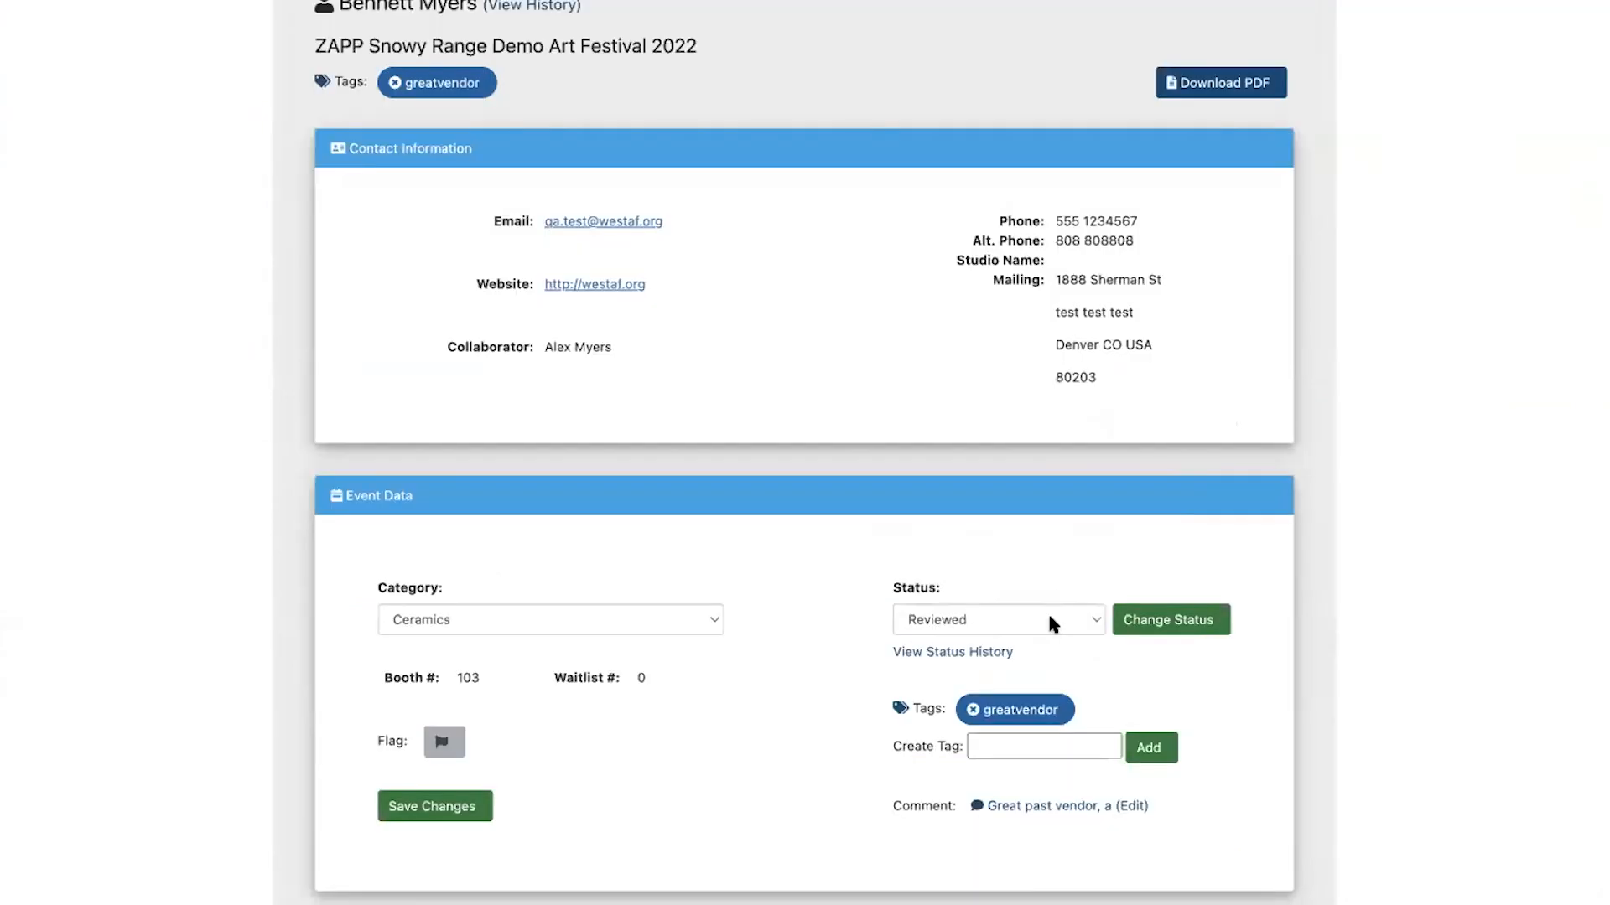
left_click(1049, 855)
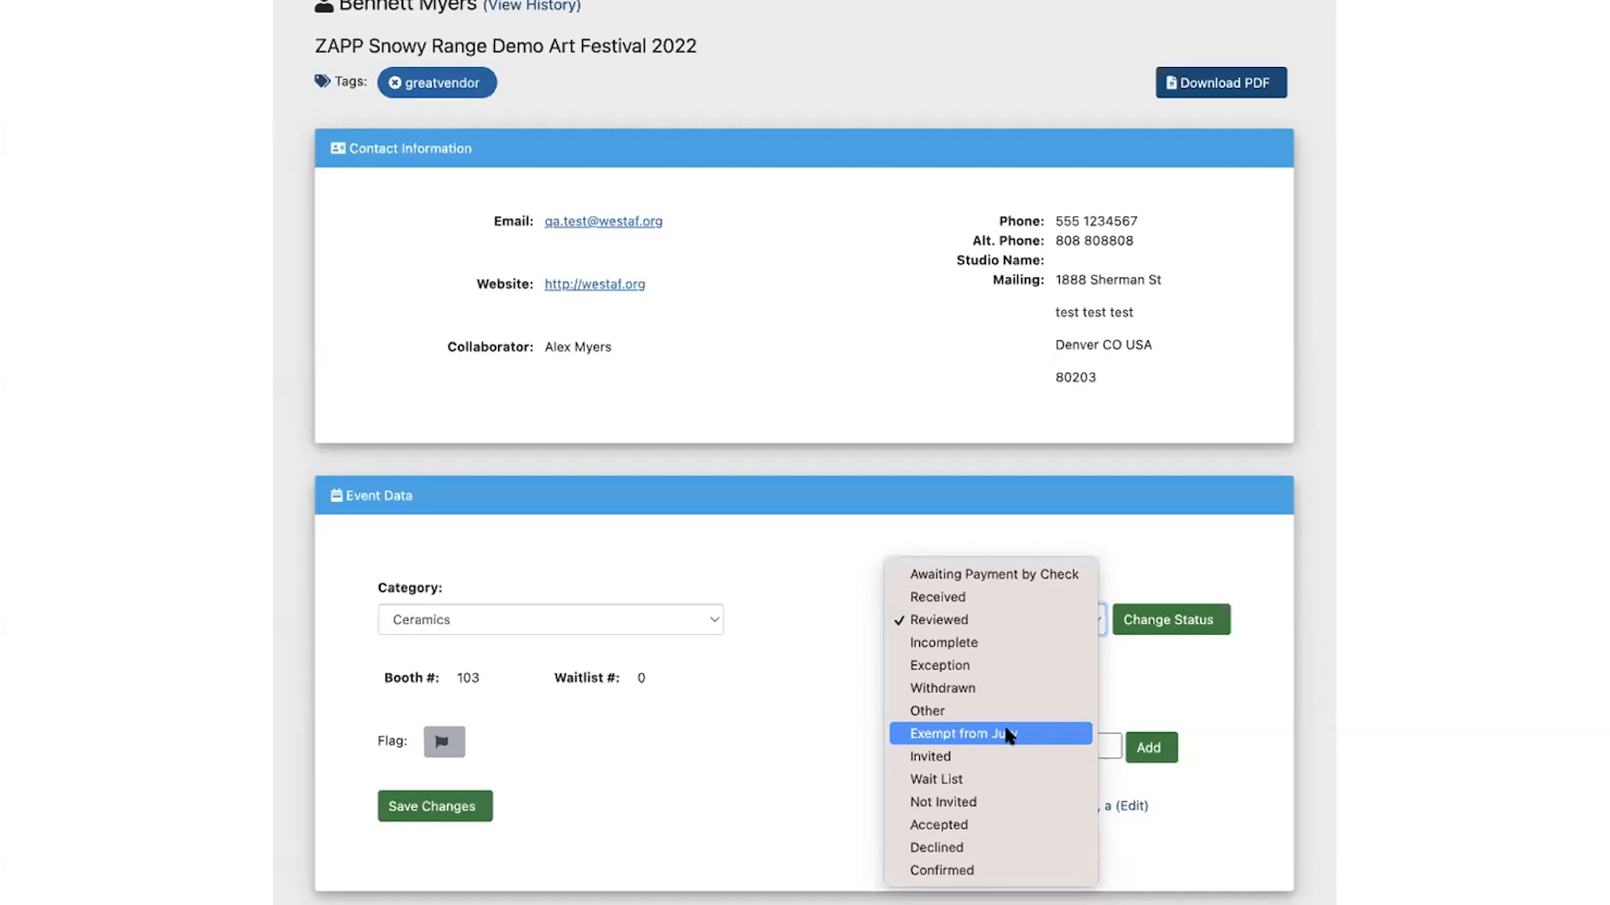
left_click(798, 687)
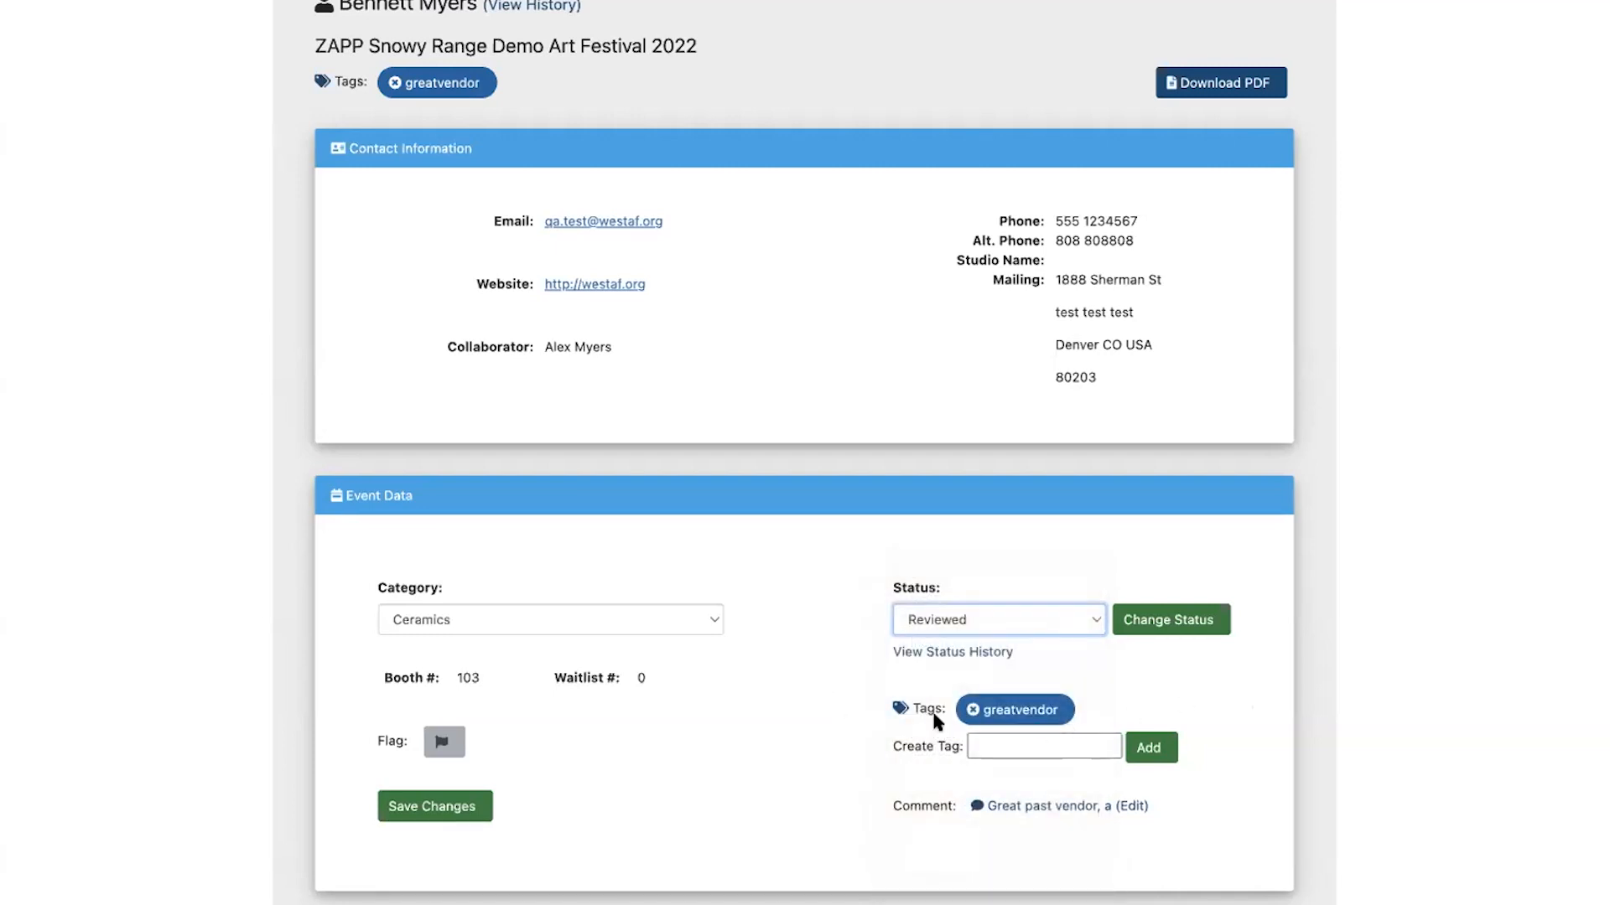
Try to add the tag "ExemptfromJury" to the application
left_click(973, 745)
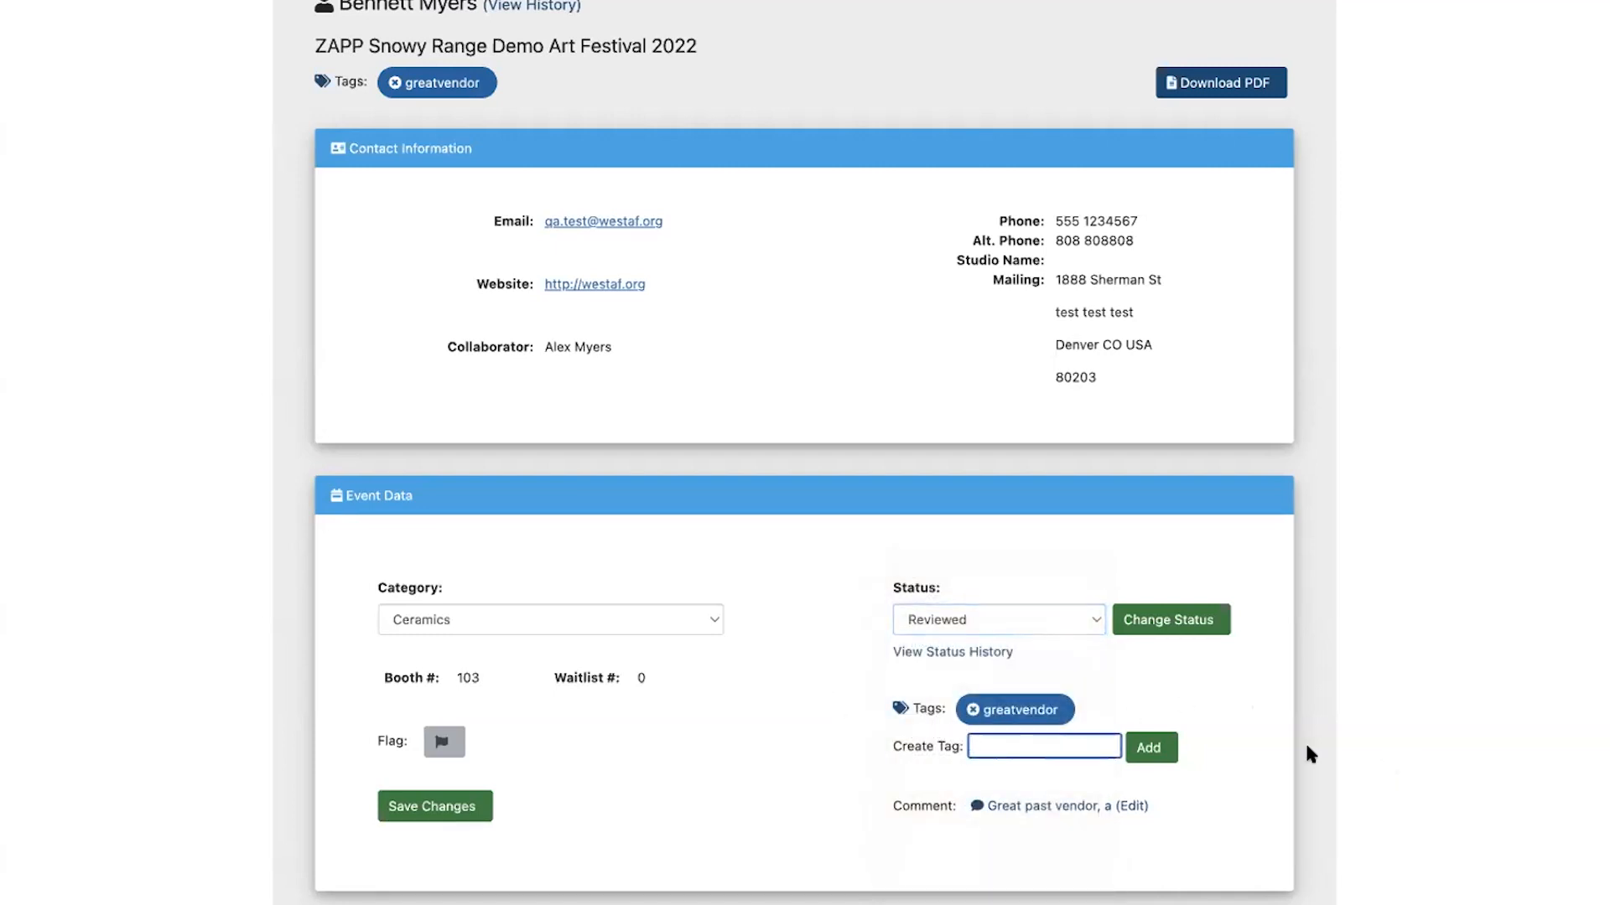
scroll(1309, 742, "down", 1)
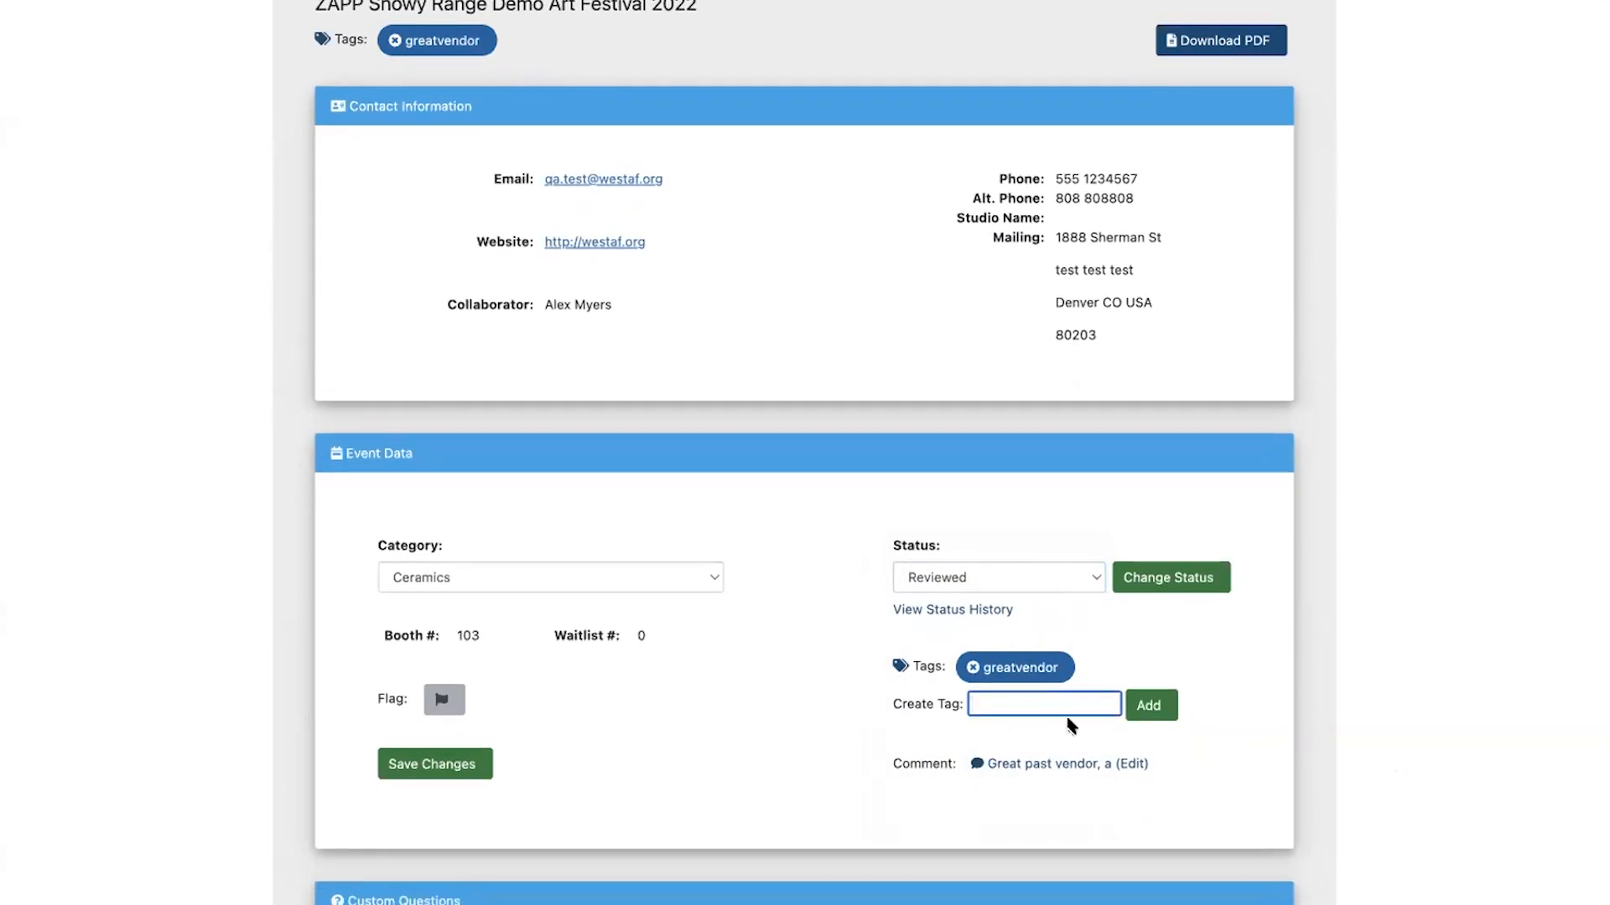
type("ExemptfromJury")
left_click(1150, 705)
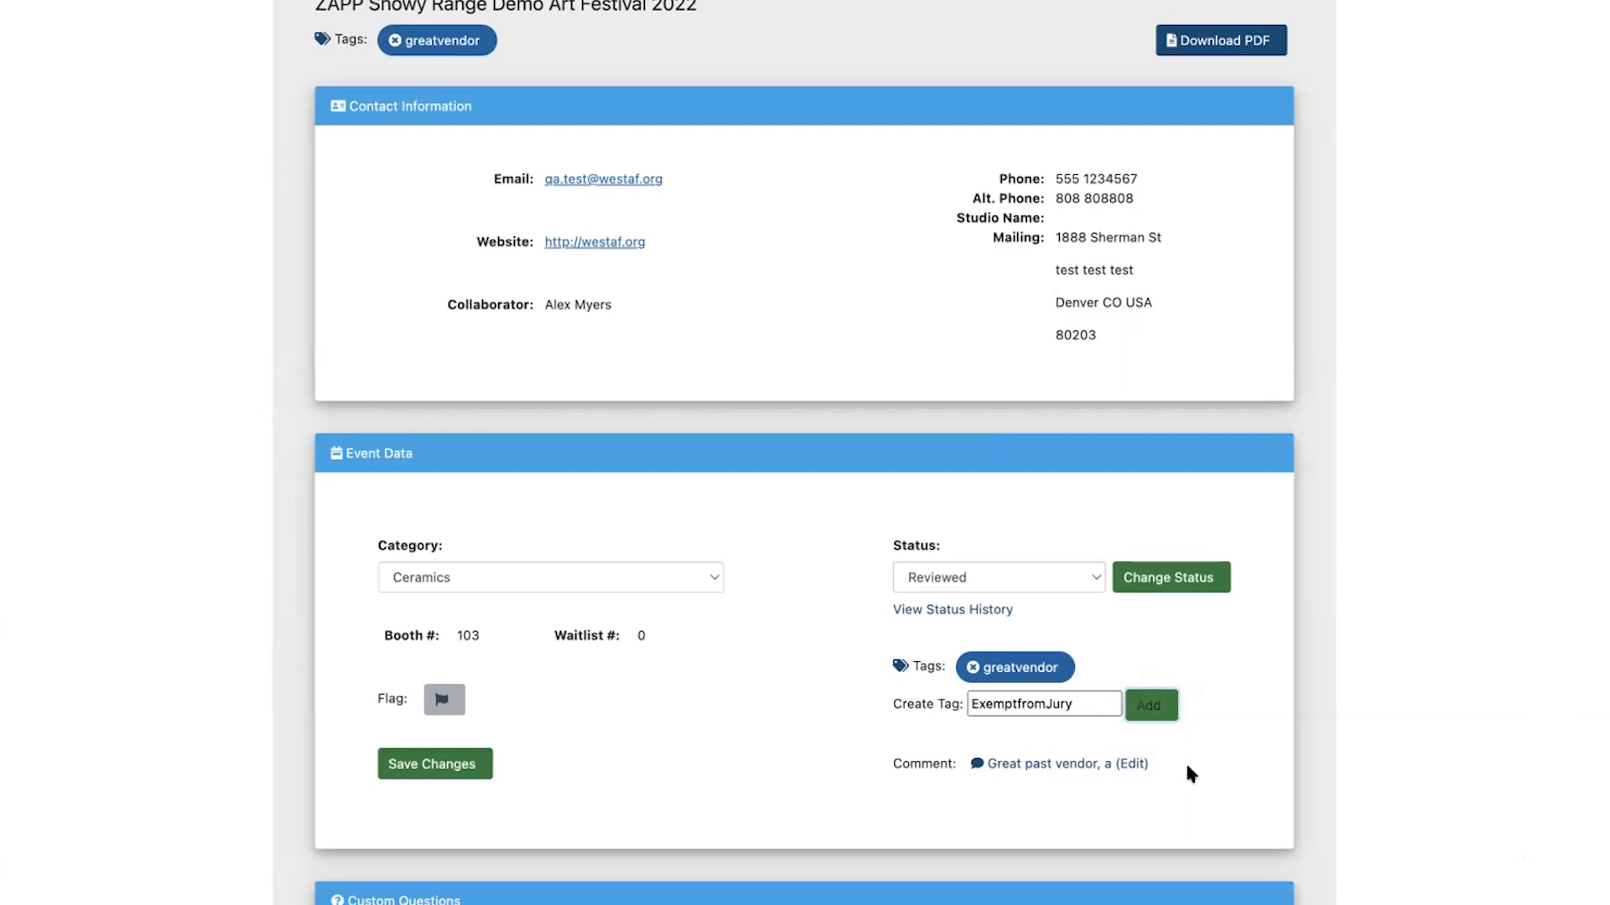
Shorten the new tag to "ExemptJury" and add it to the application
left_click(1074, 702)
left_click_drag(1074, 702, 1041, 702)
left_click(1025, 703)
key("BackSpace")
left_click(1172, 712)
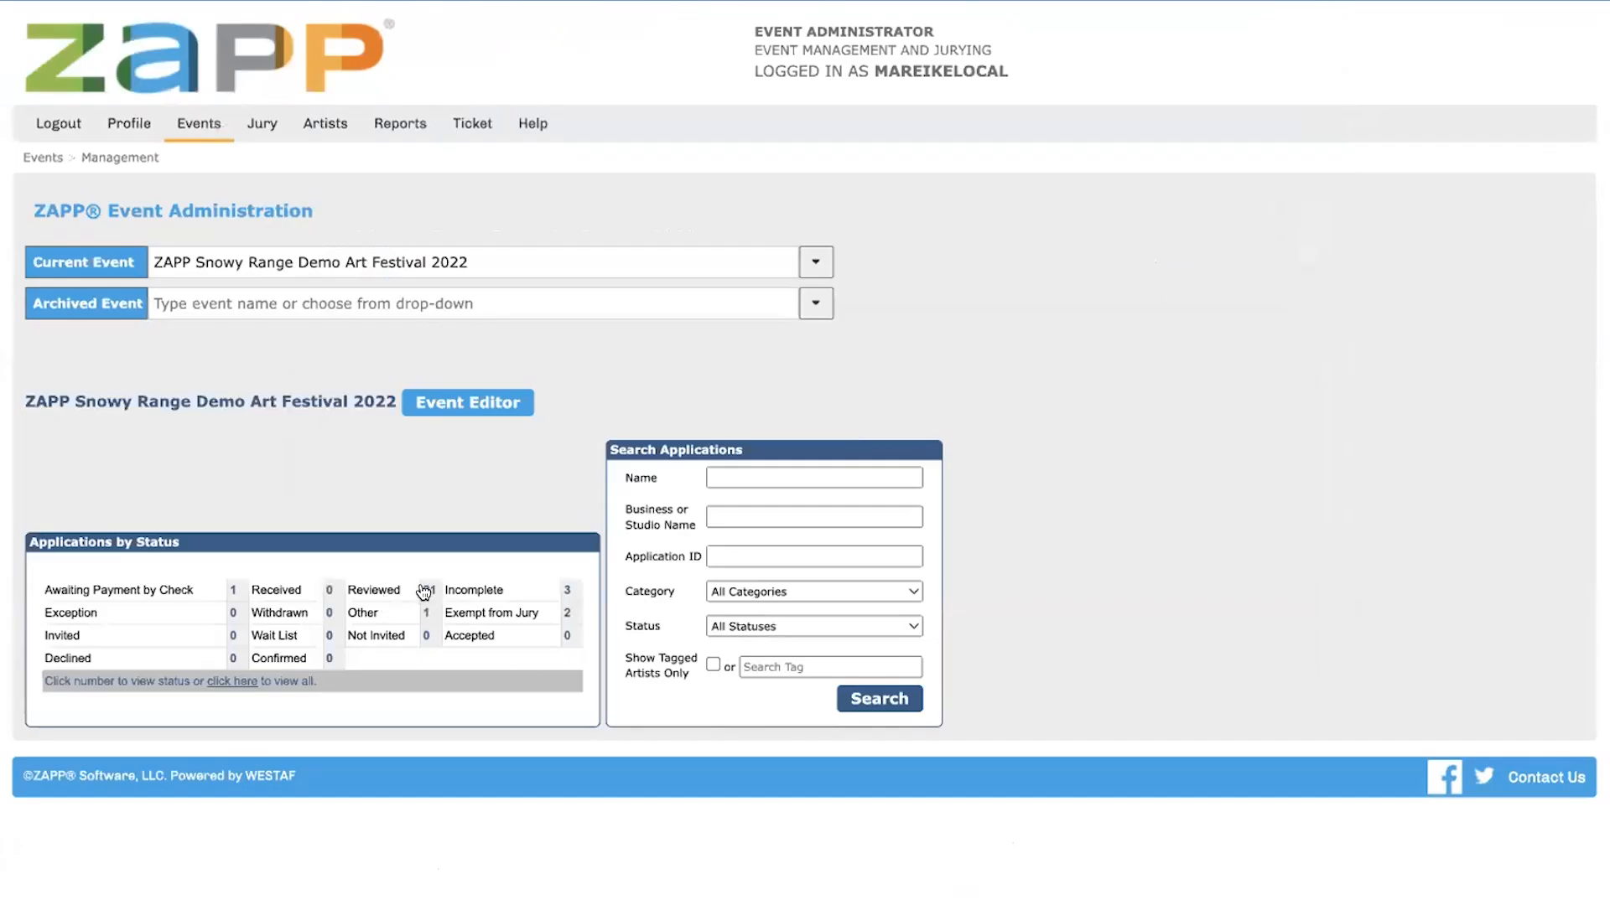
Search the event's Reviewed applications for the tag "ExemptJury"
left_click(428, 590)
scroll(678, 466, "down", 2)
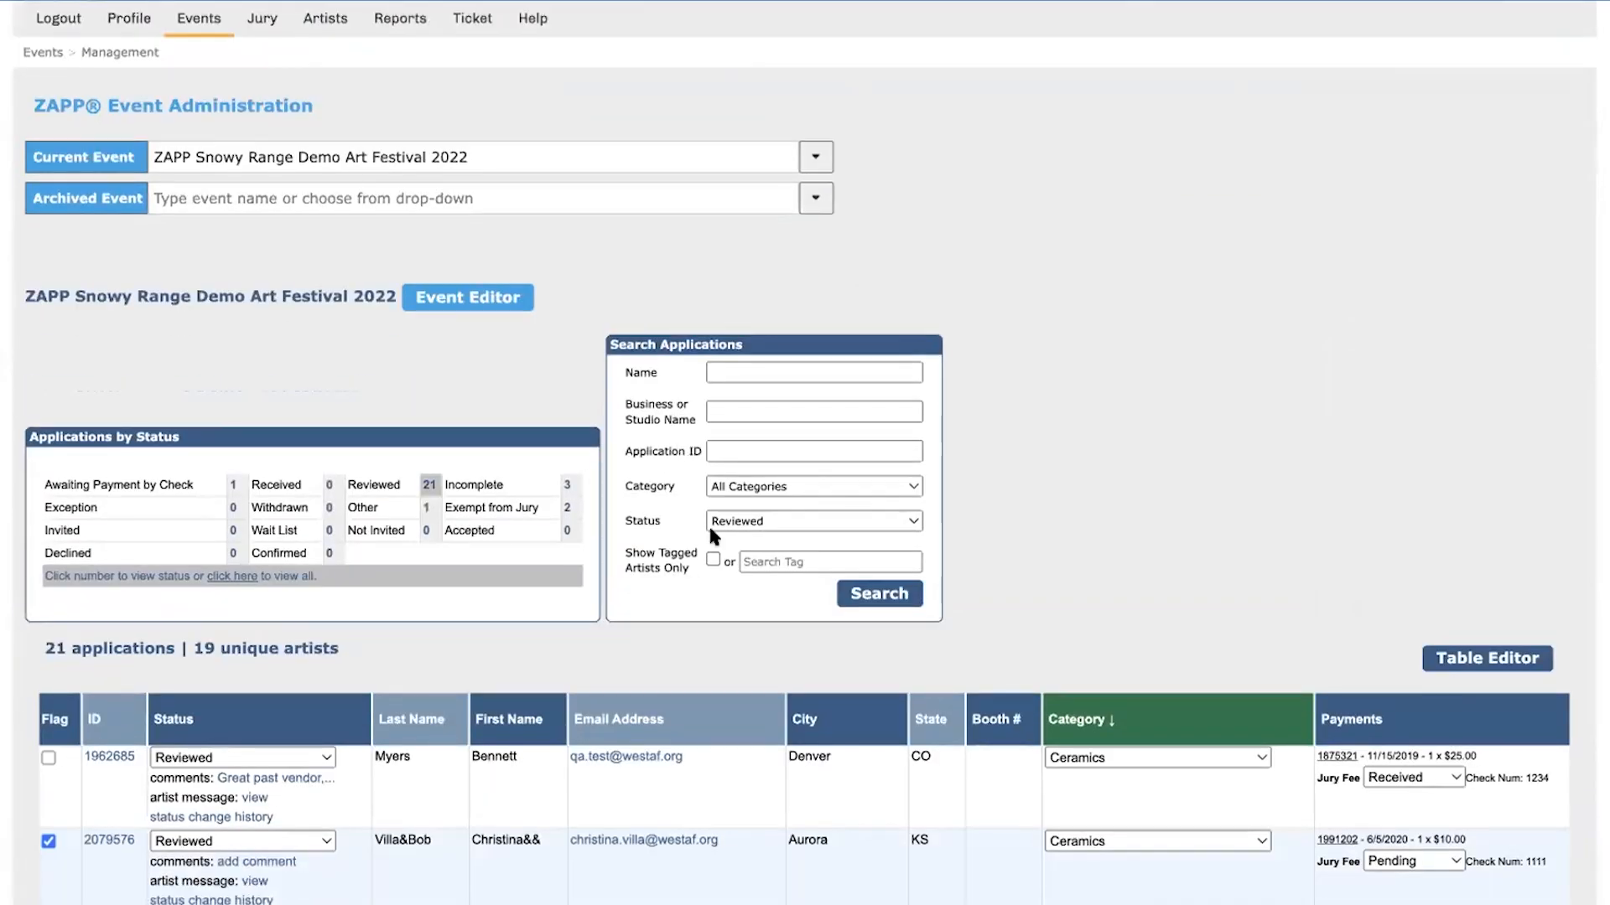
left_click(801, 562)
type("ExemptJury")
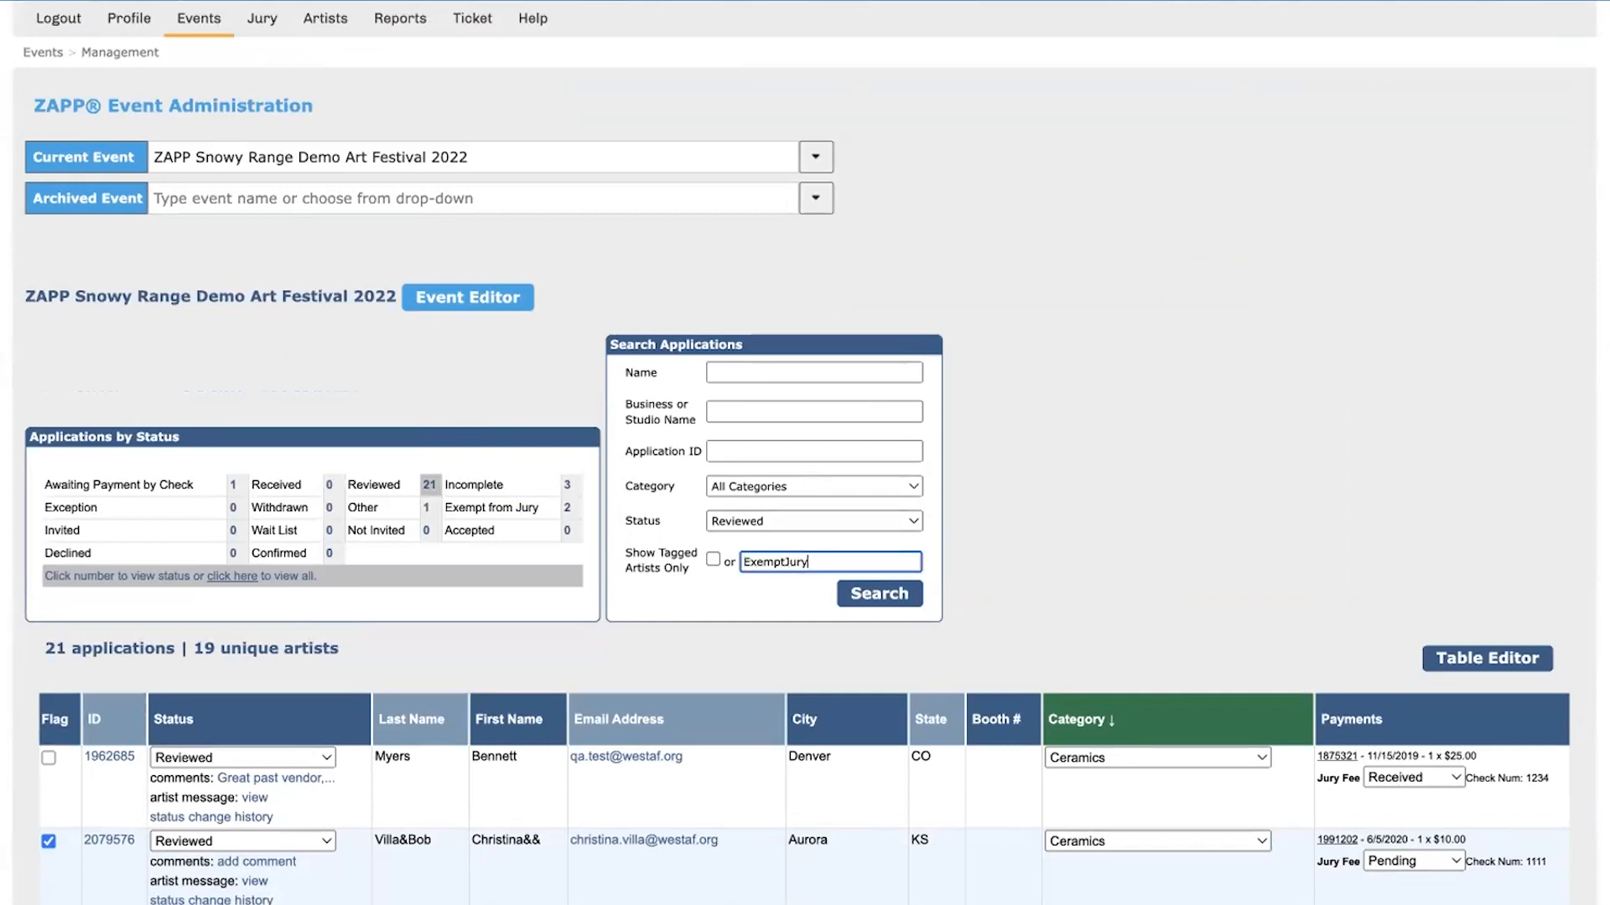
key("Return")
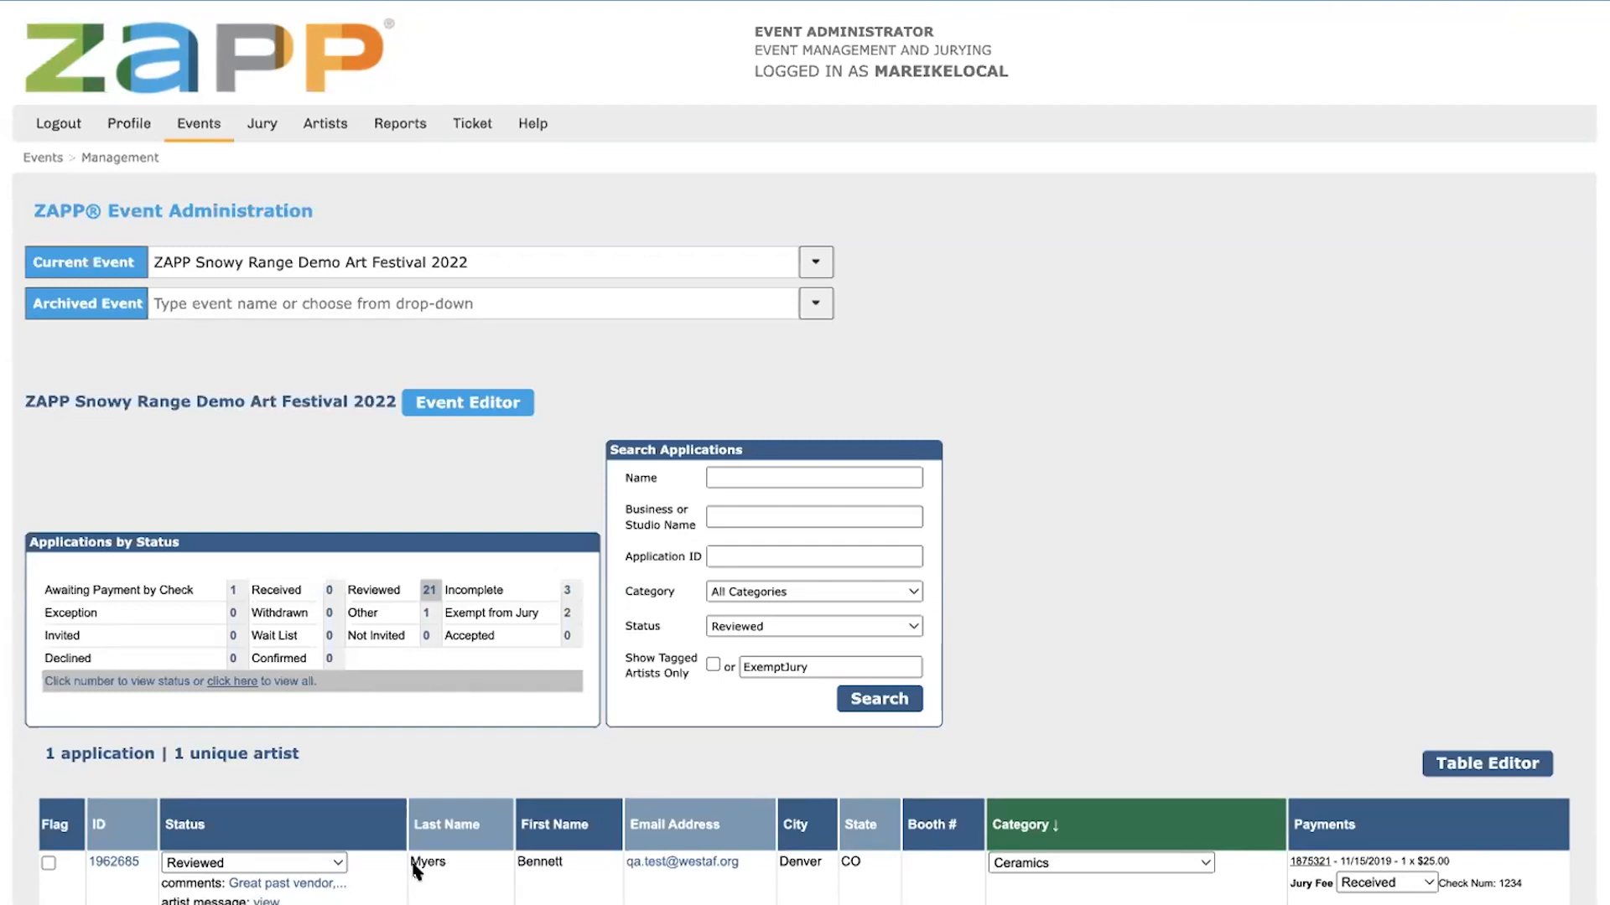
Show the full list of Reviewed applications again without the tag filter and check the application and status counts
left_click(429, 590)
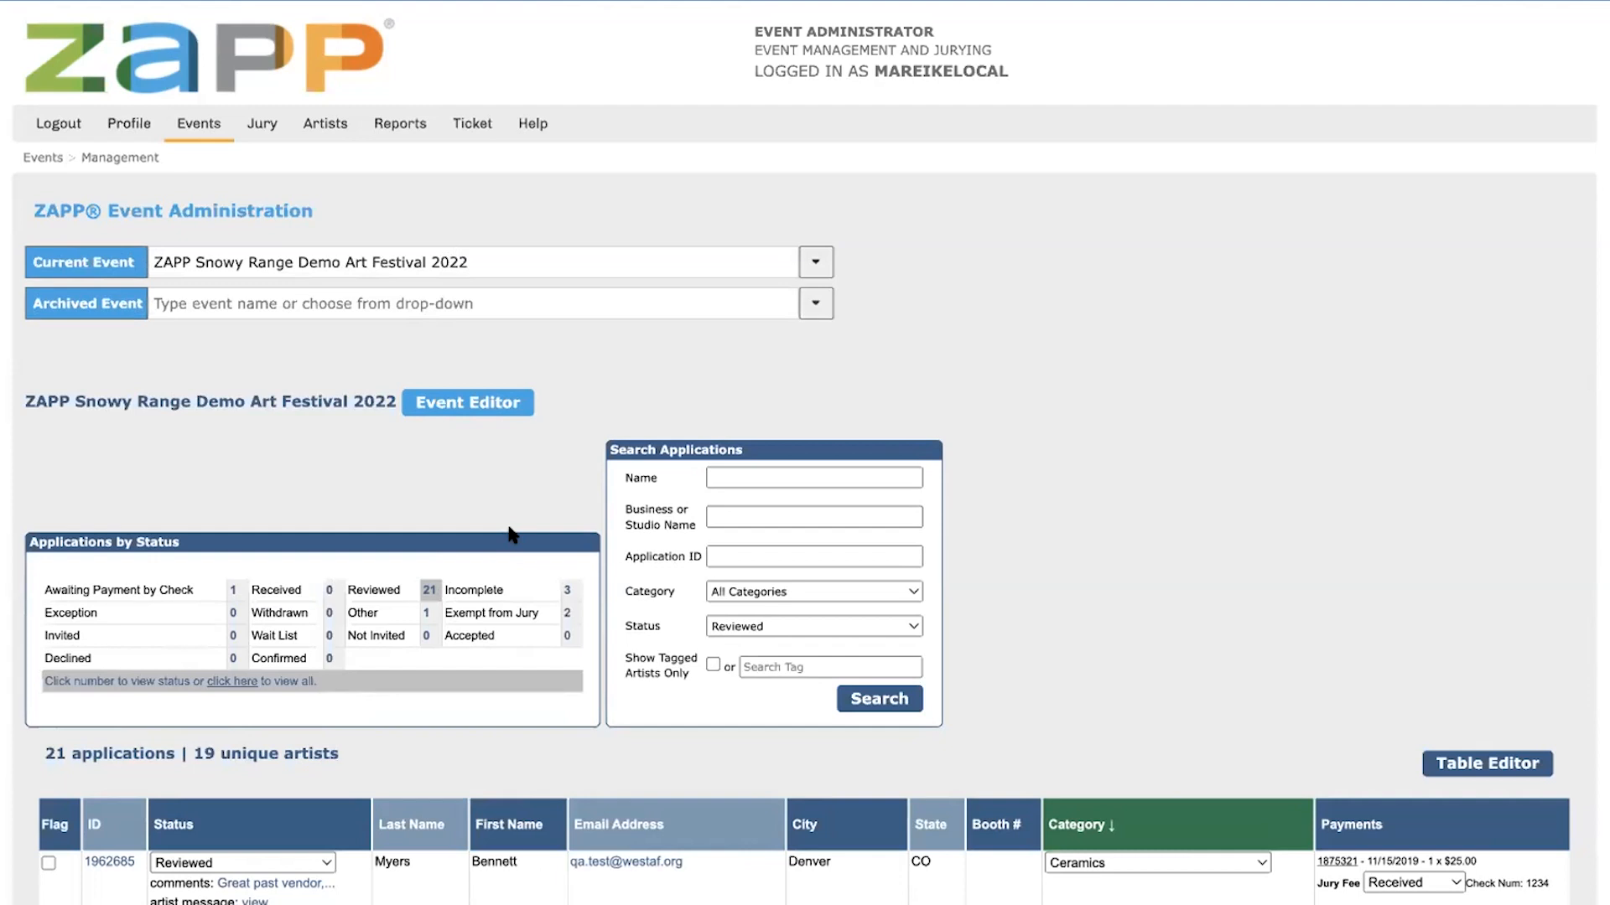
double_click(249, 754)
double_click(316, 753)
left_click(388, 755)
double_click(276, 590)
Move all Reviewed applicants to Received status in bulk and list the Received applications
scroll(478, 302, "down", 5)
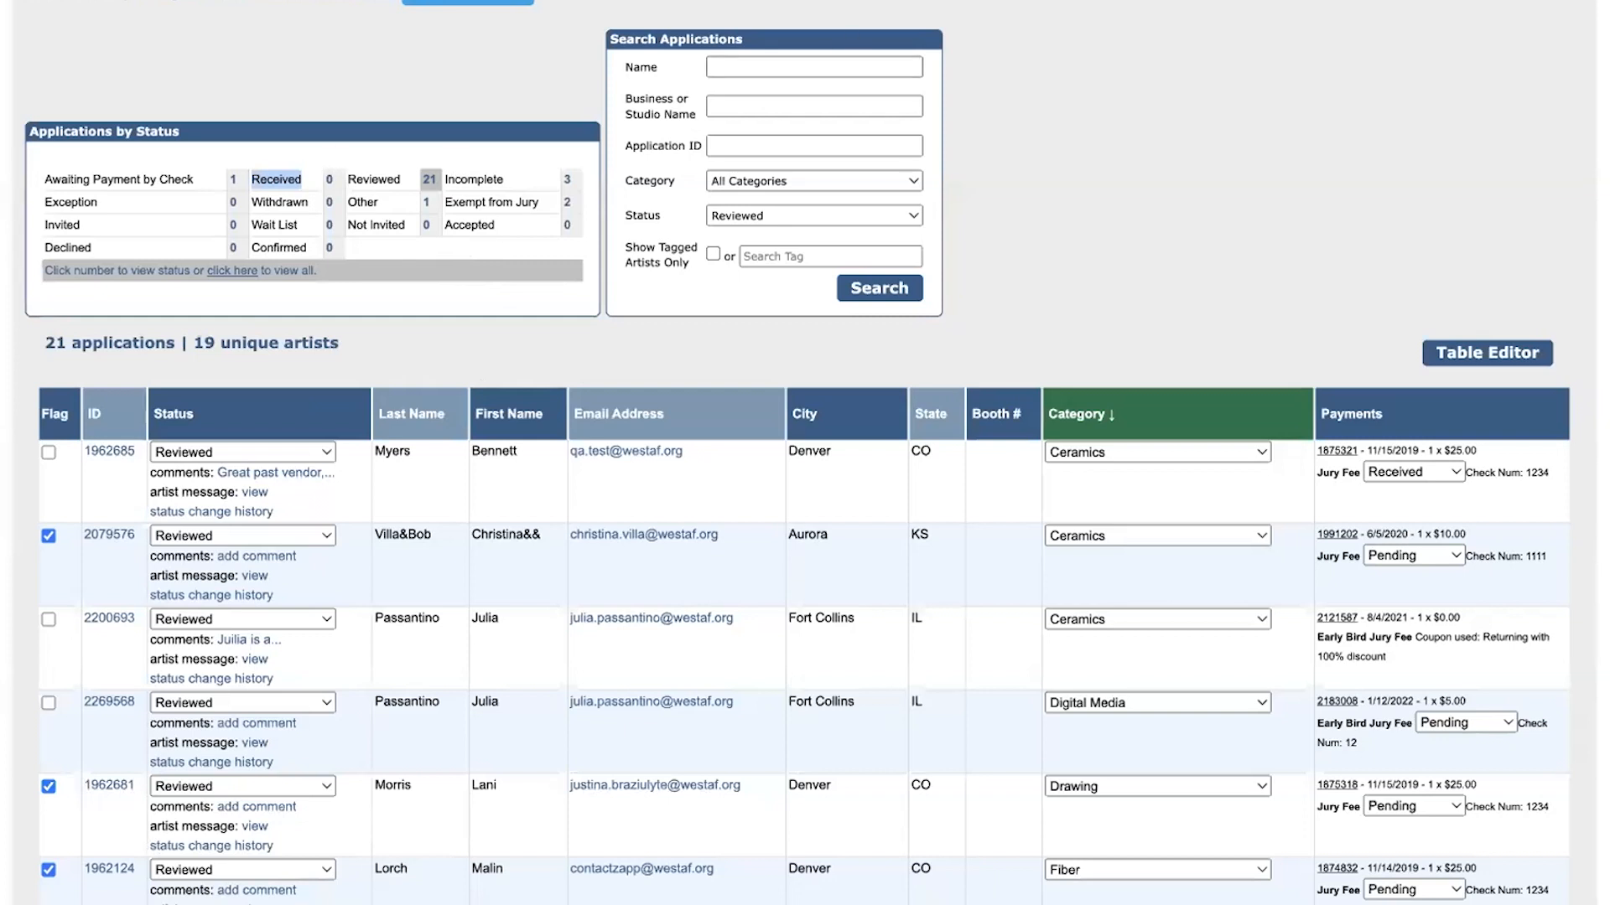
scroll(688, 482, "down", 15)
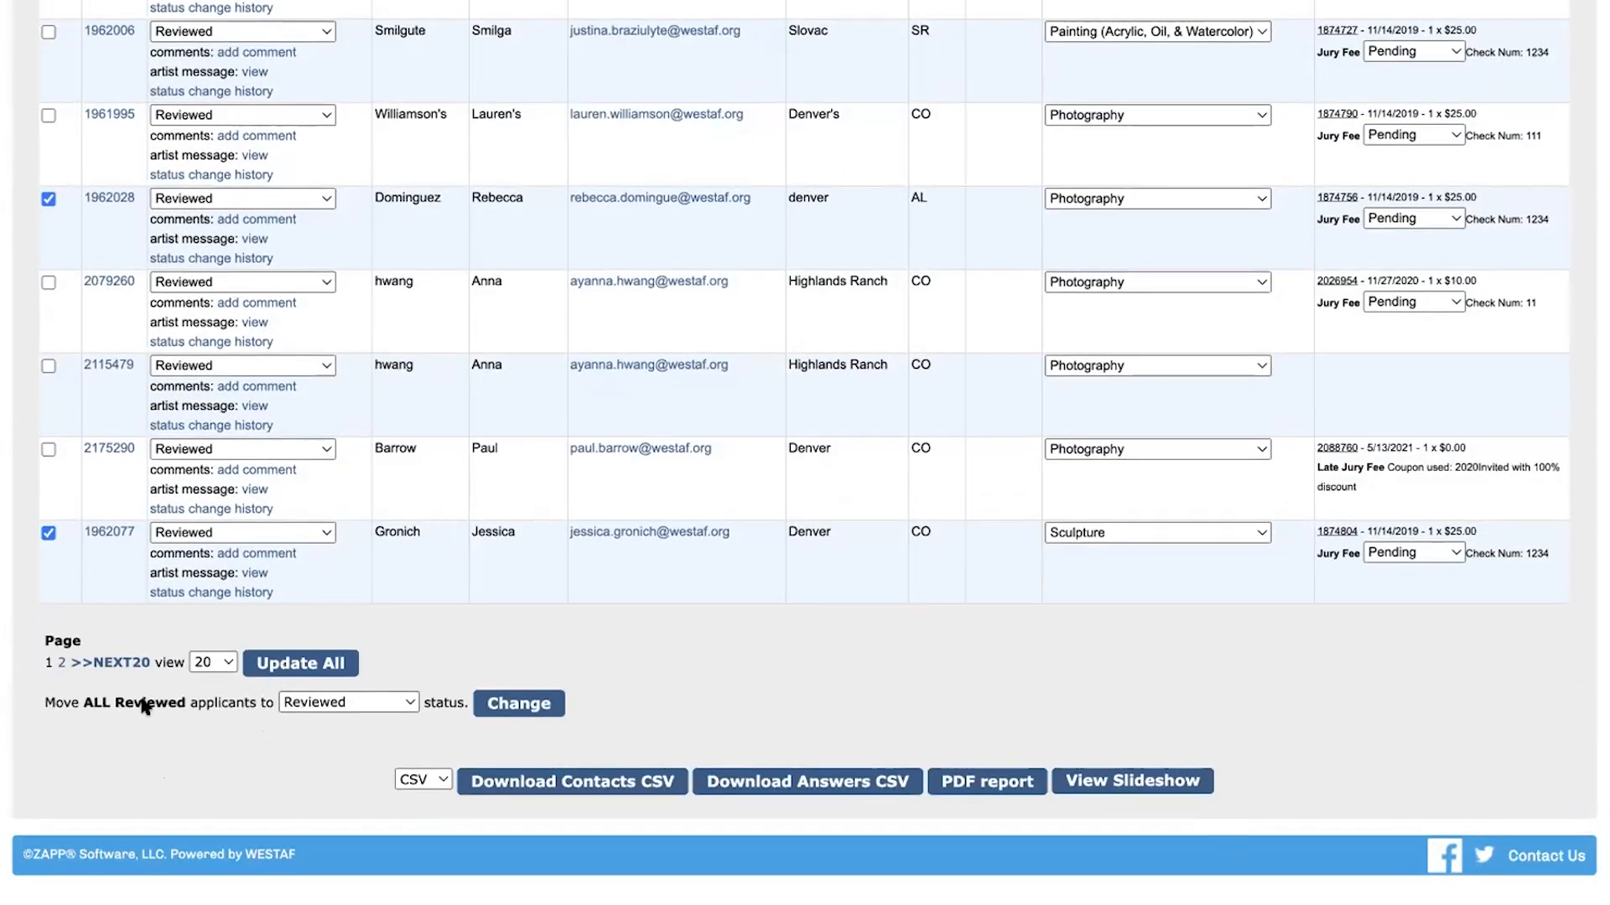
left_click(355, 703)
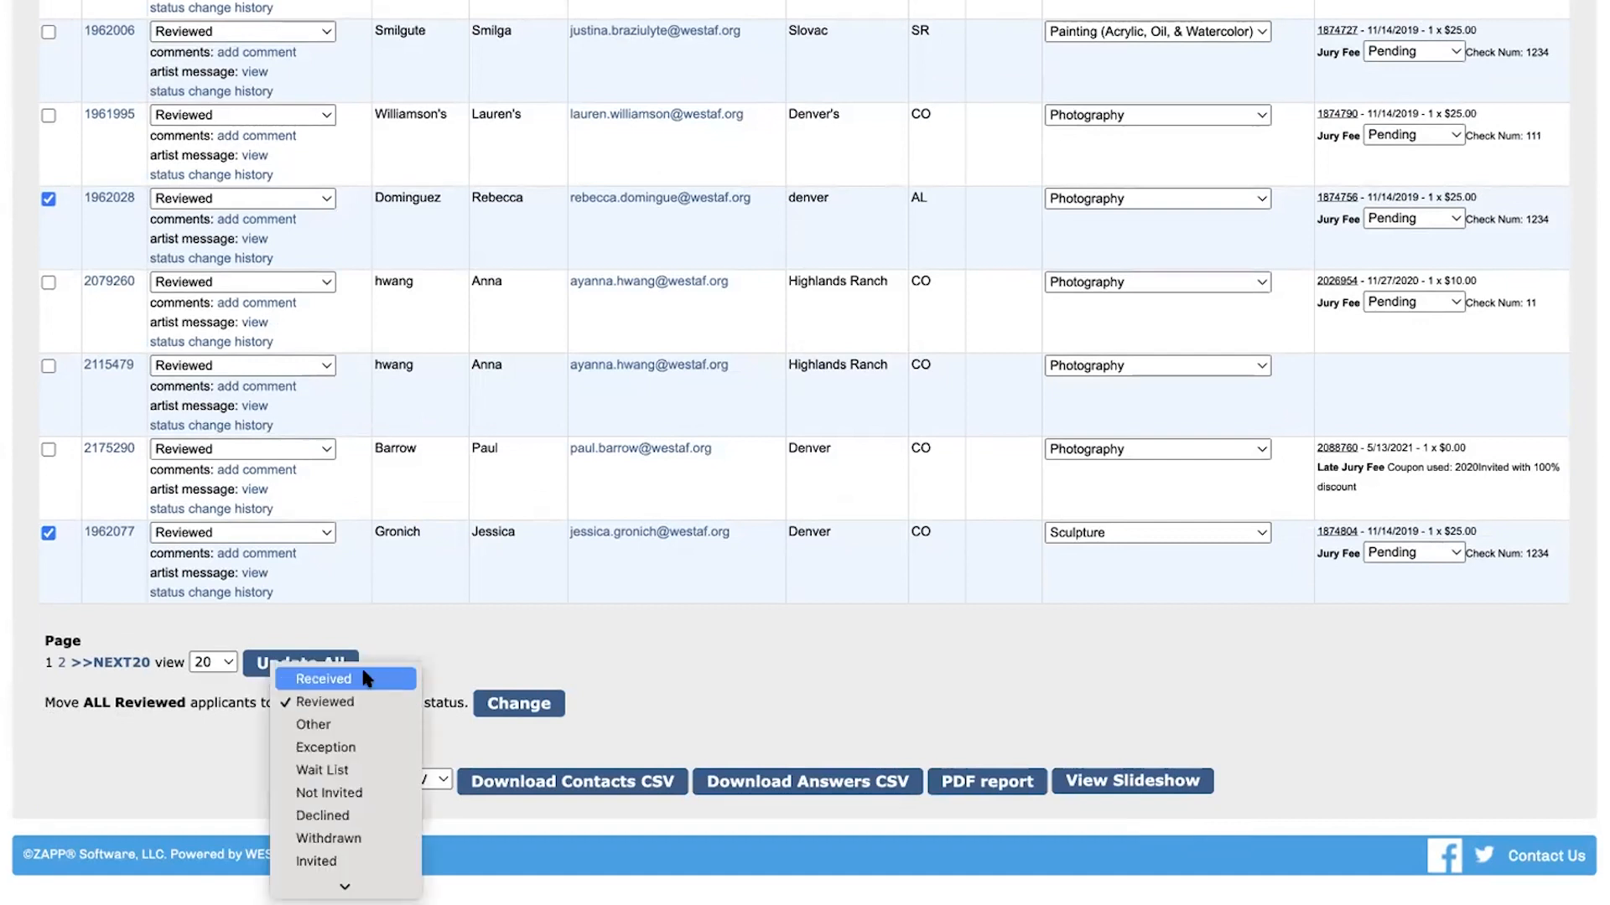
left_click(366, 679)
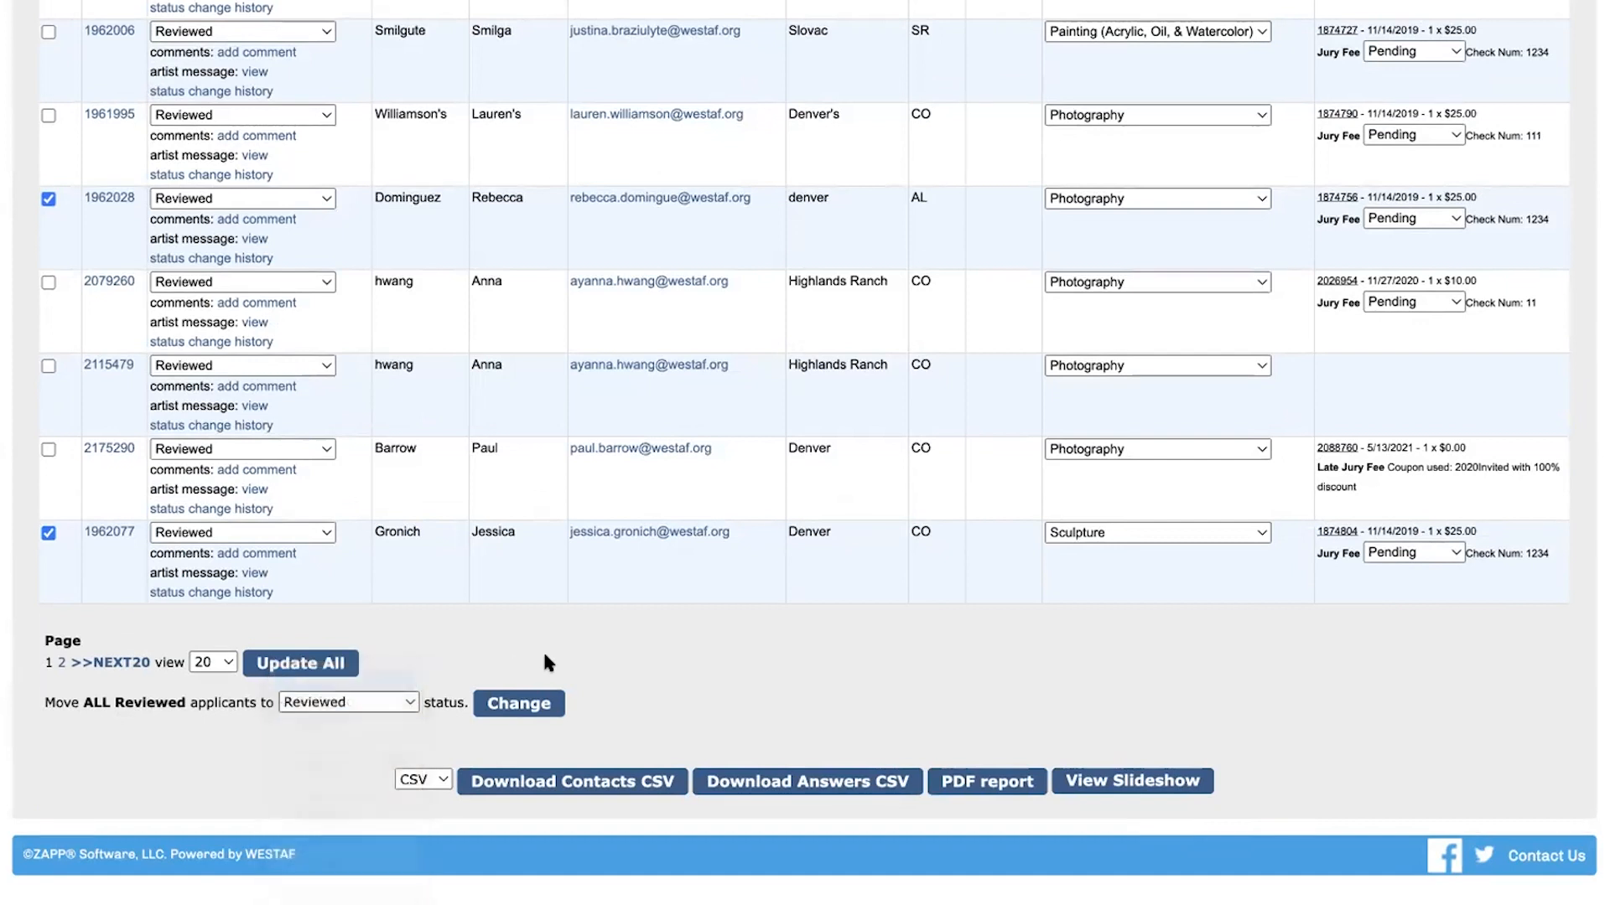
left_click(518, 704)
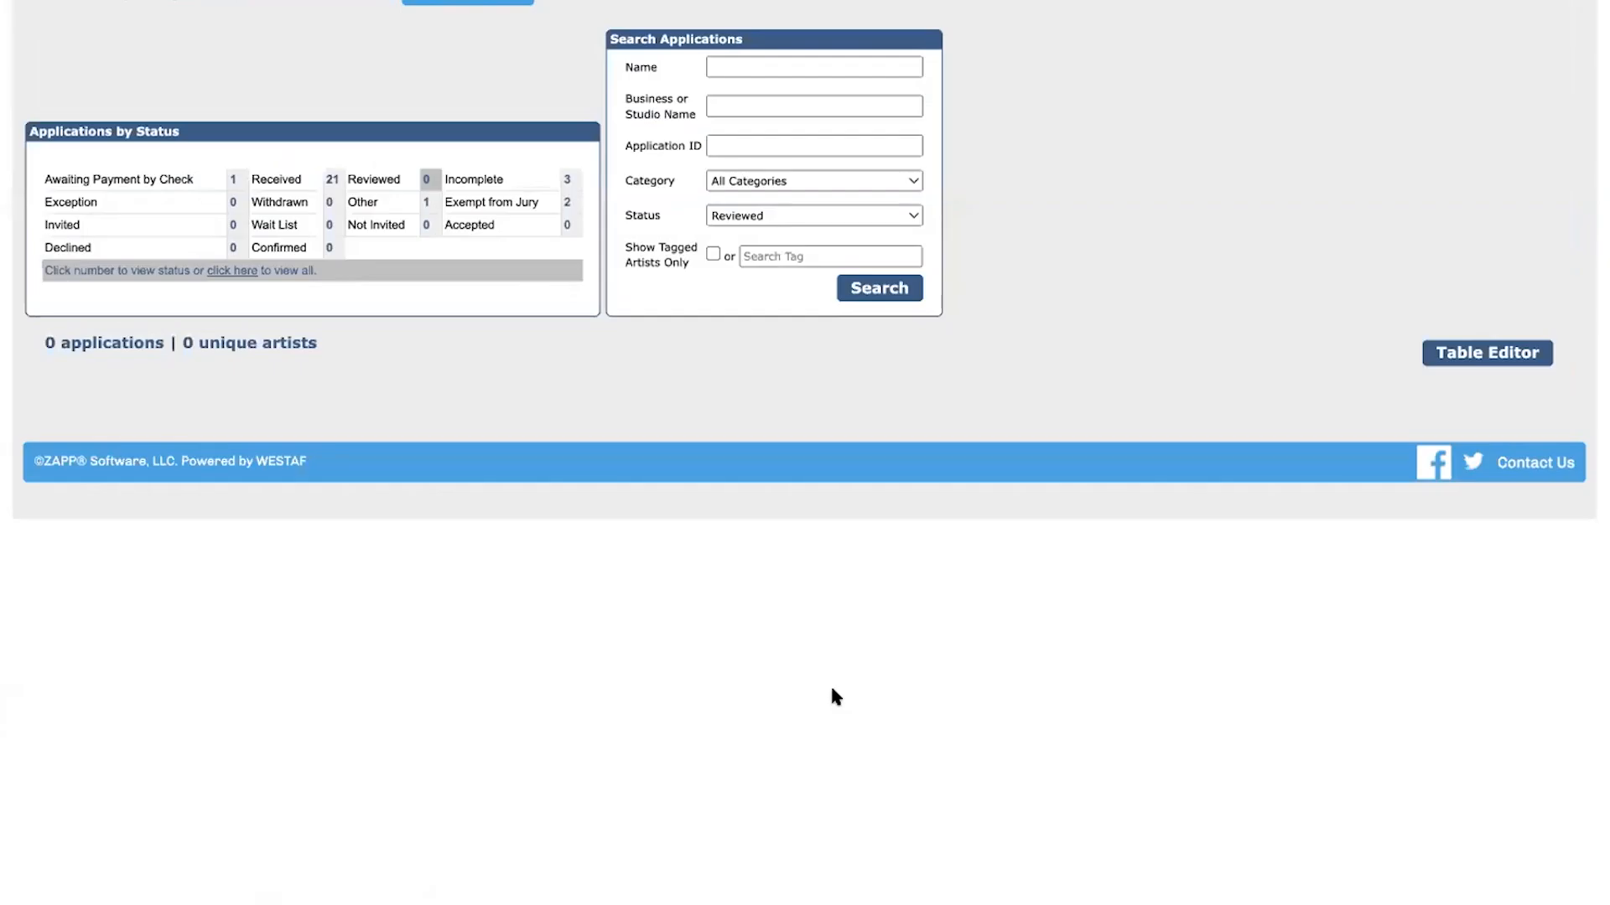
left_click(332, 179)
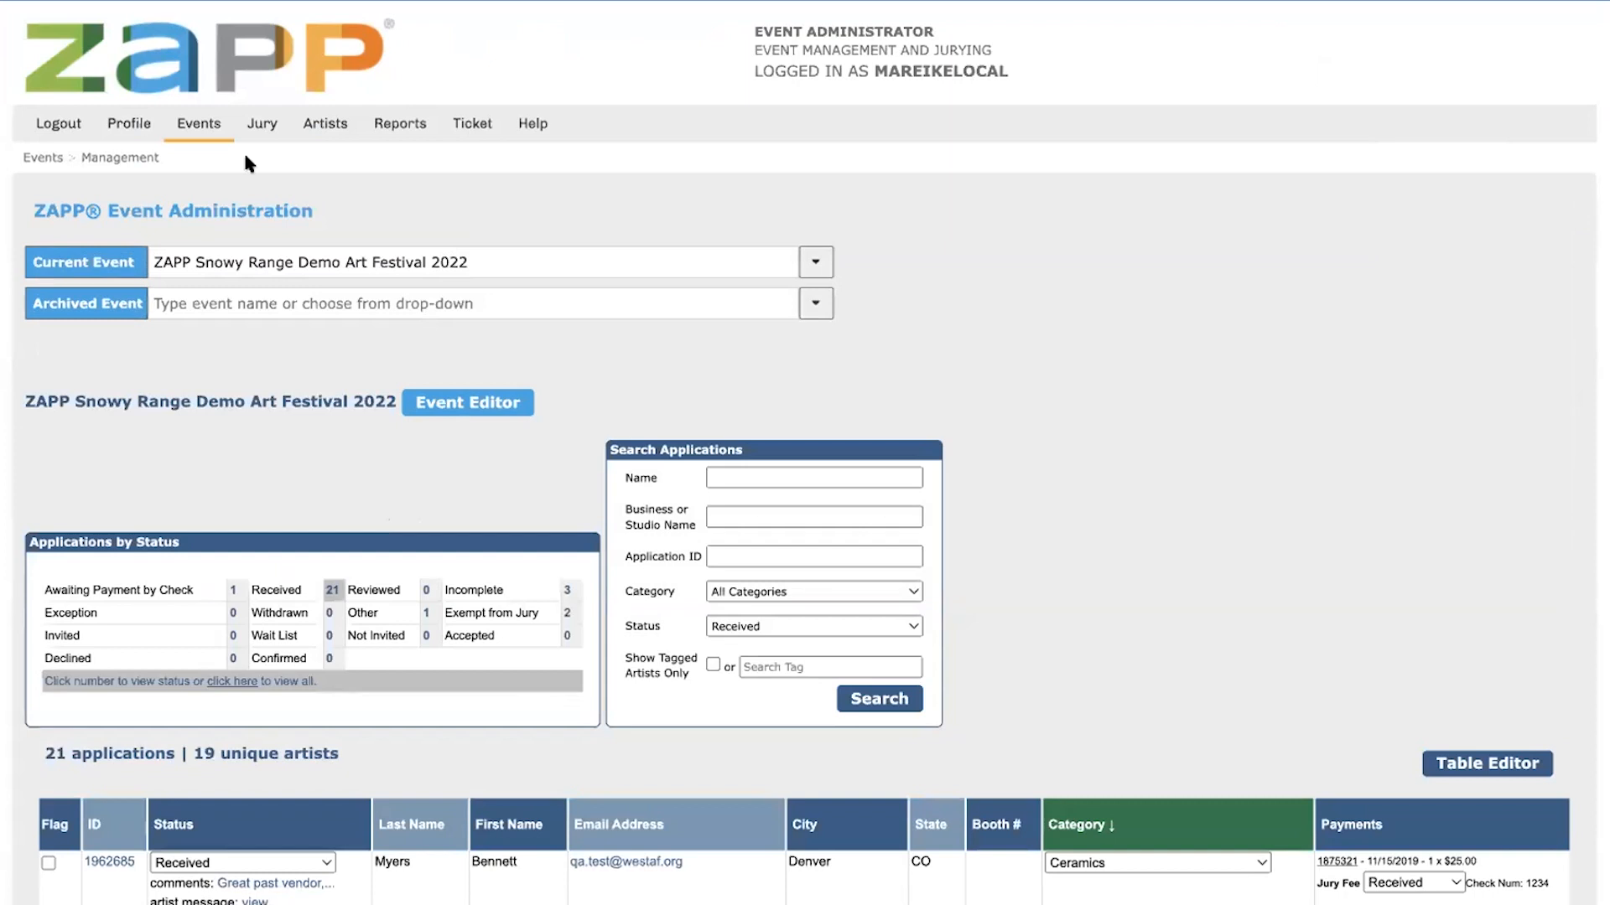
Open the event's jury administration page and examine the jurors assigned to this show
mouse_move(261, 126)
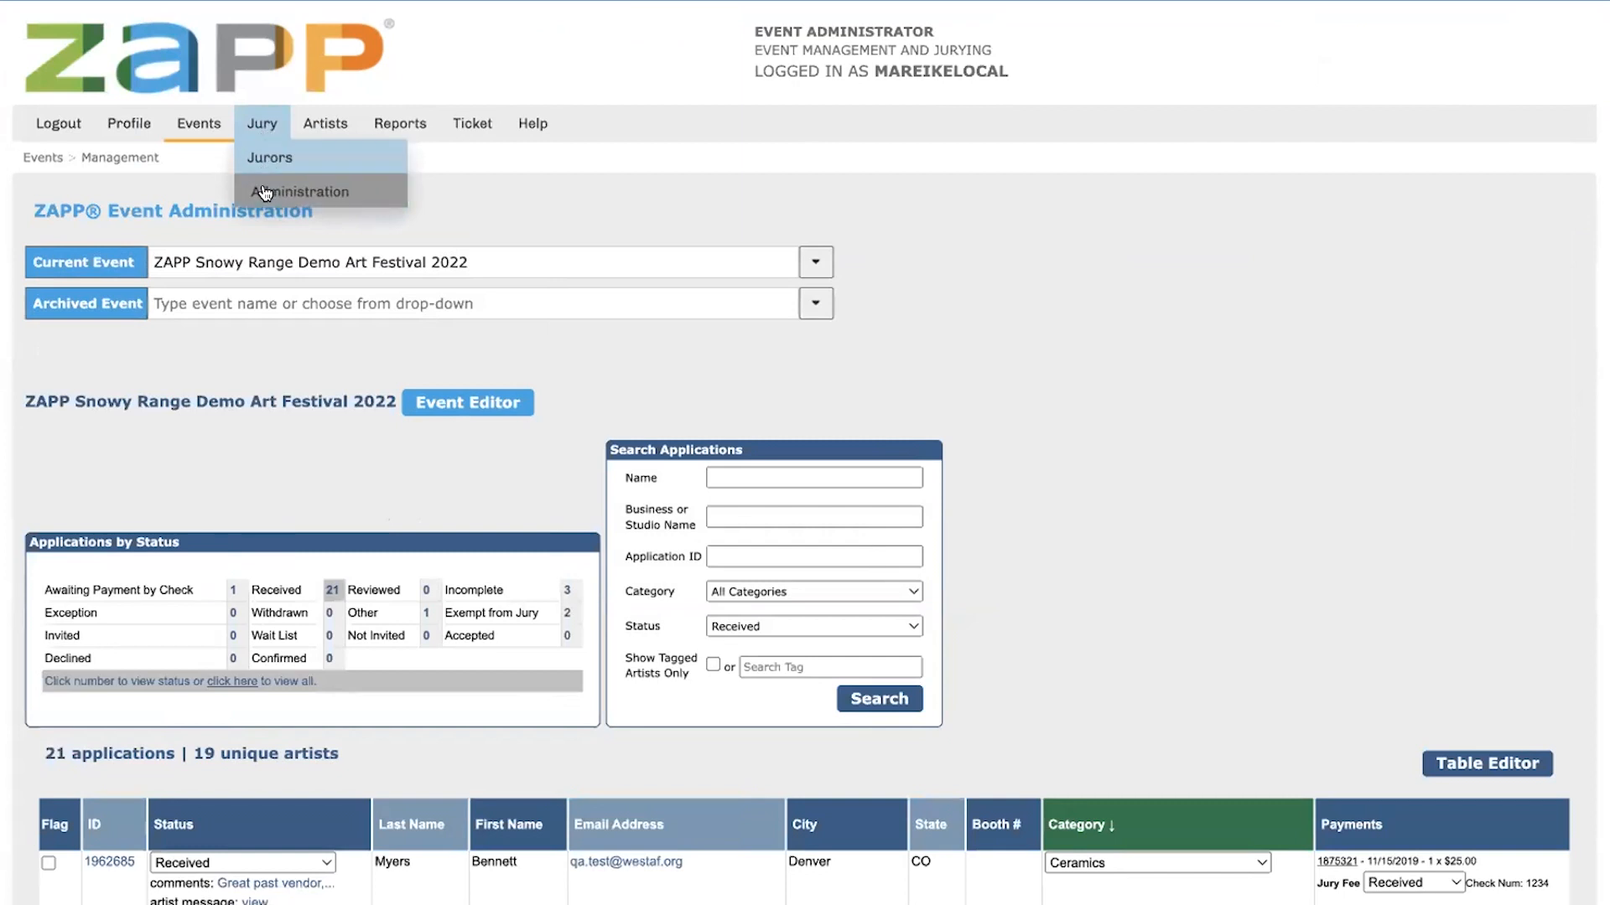
left_click(264, 192)
mouse_move(522, 126)
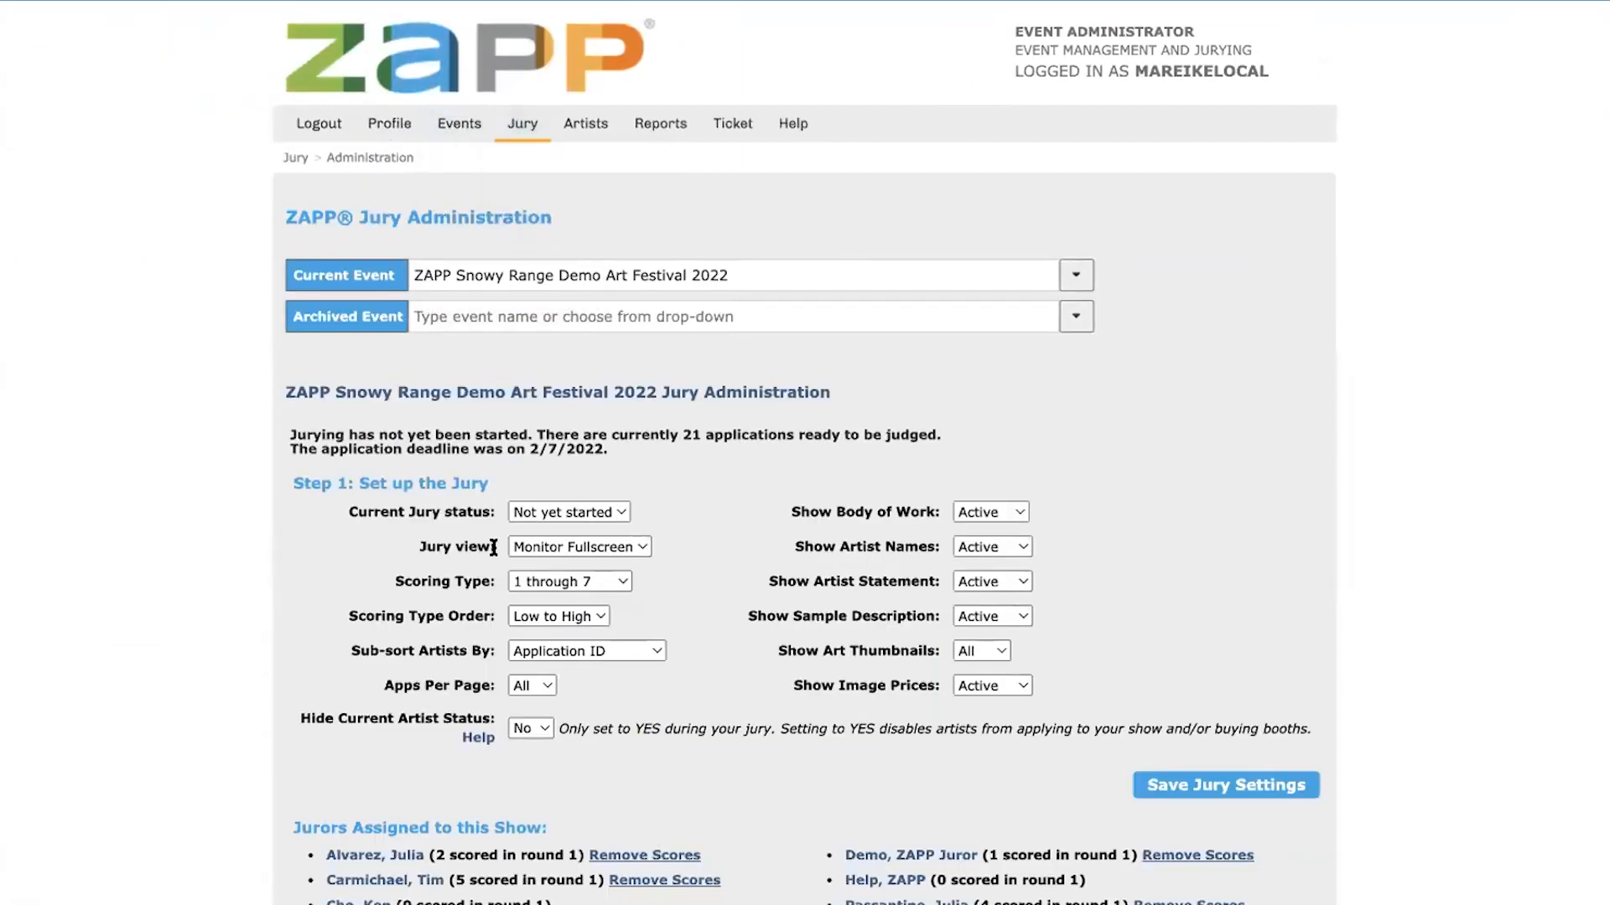
scroll(574, 780, "down", 3)
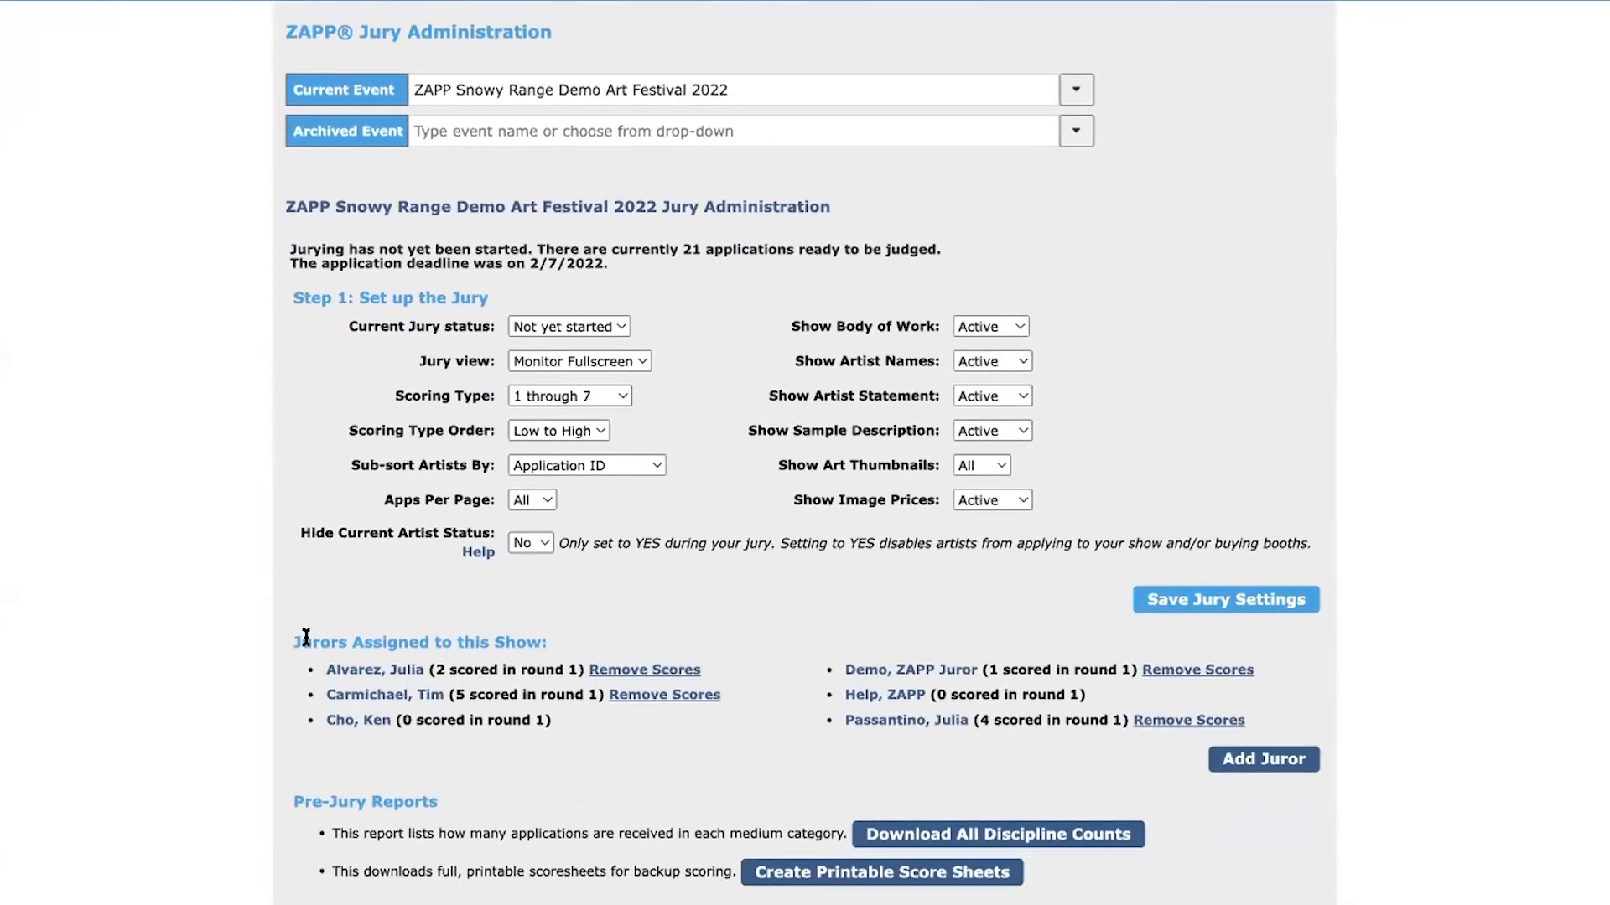
left_click_drag(290, 641, 1272, 718)
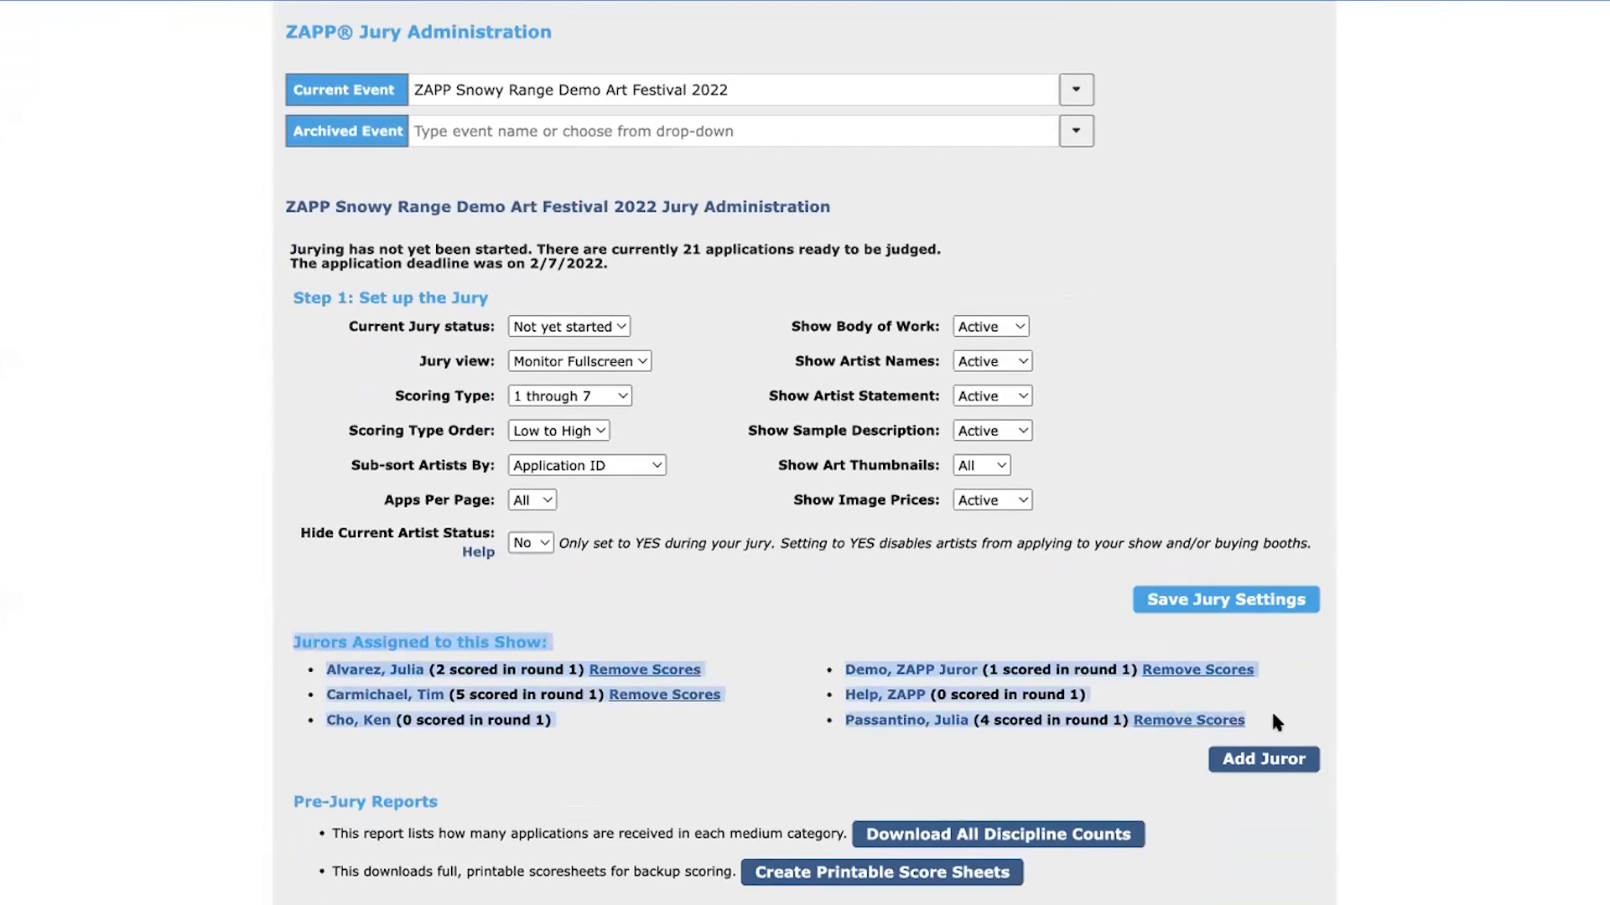
left_click(467, 666)
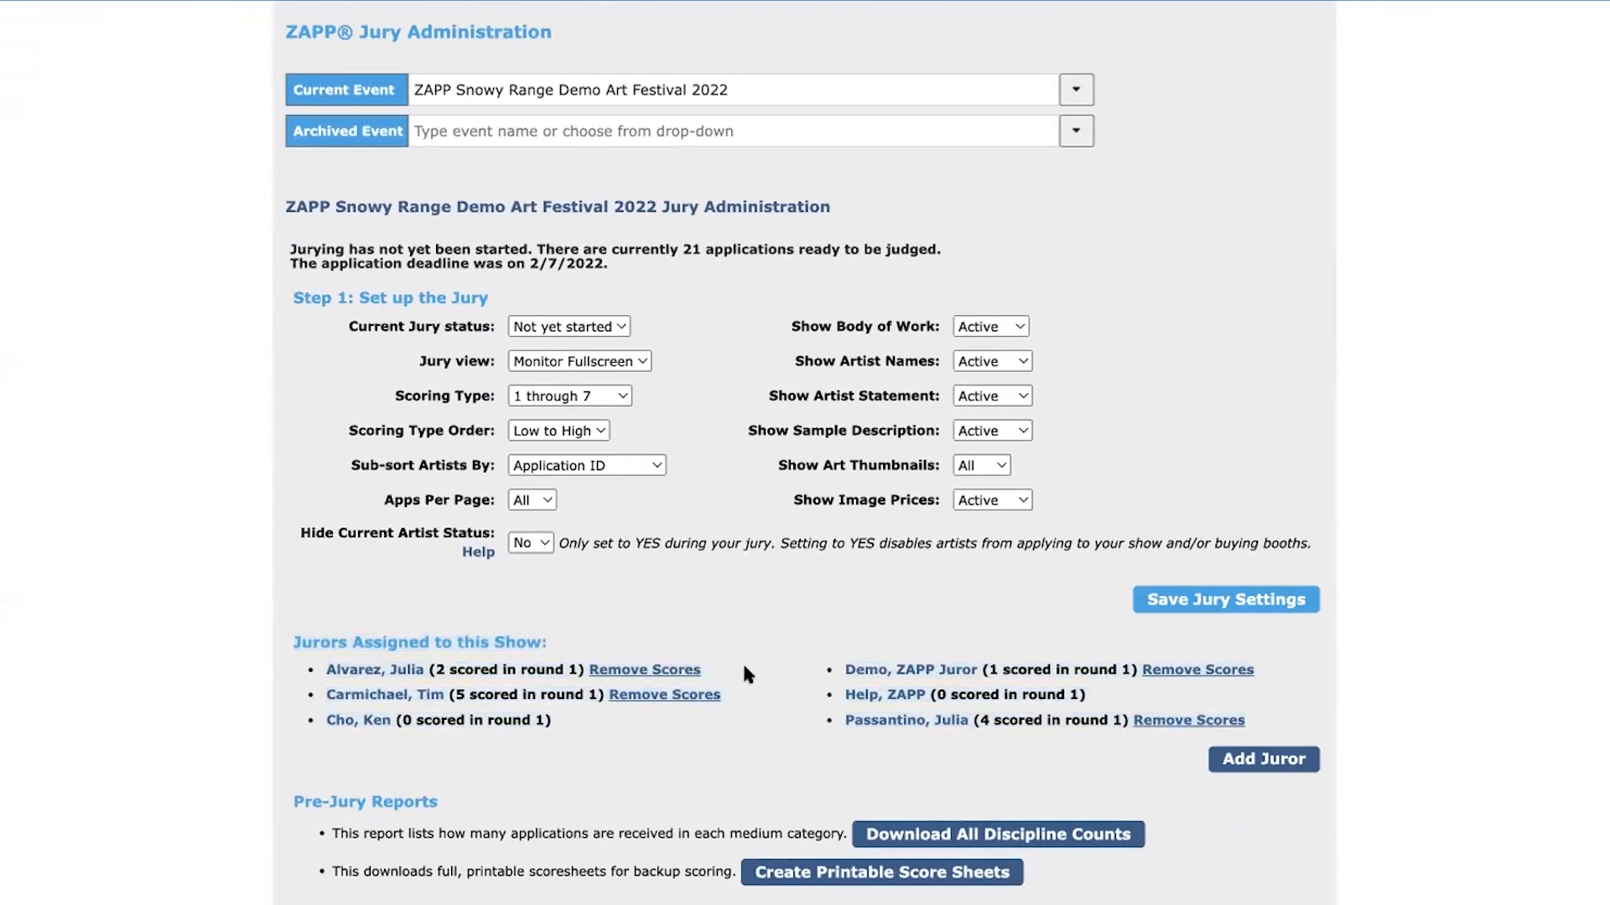
Go to the list of jurors for all events and open the first juror's account for editing
scroll(742, 675, "up", 3)
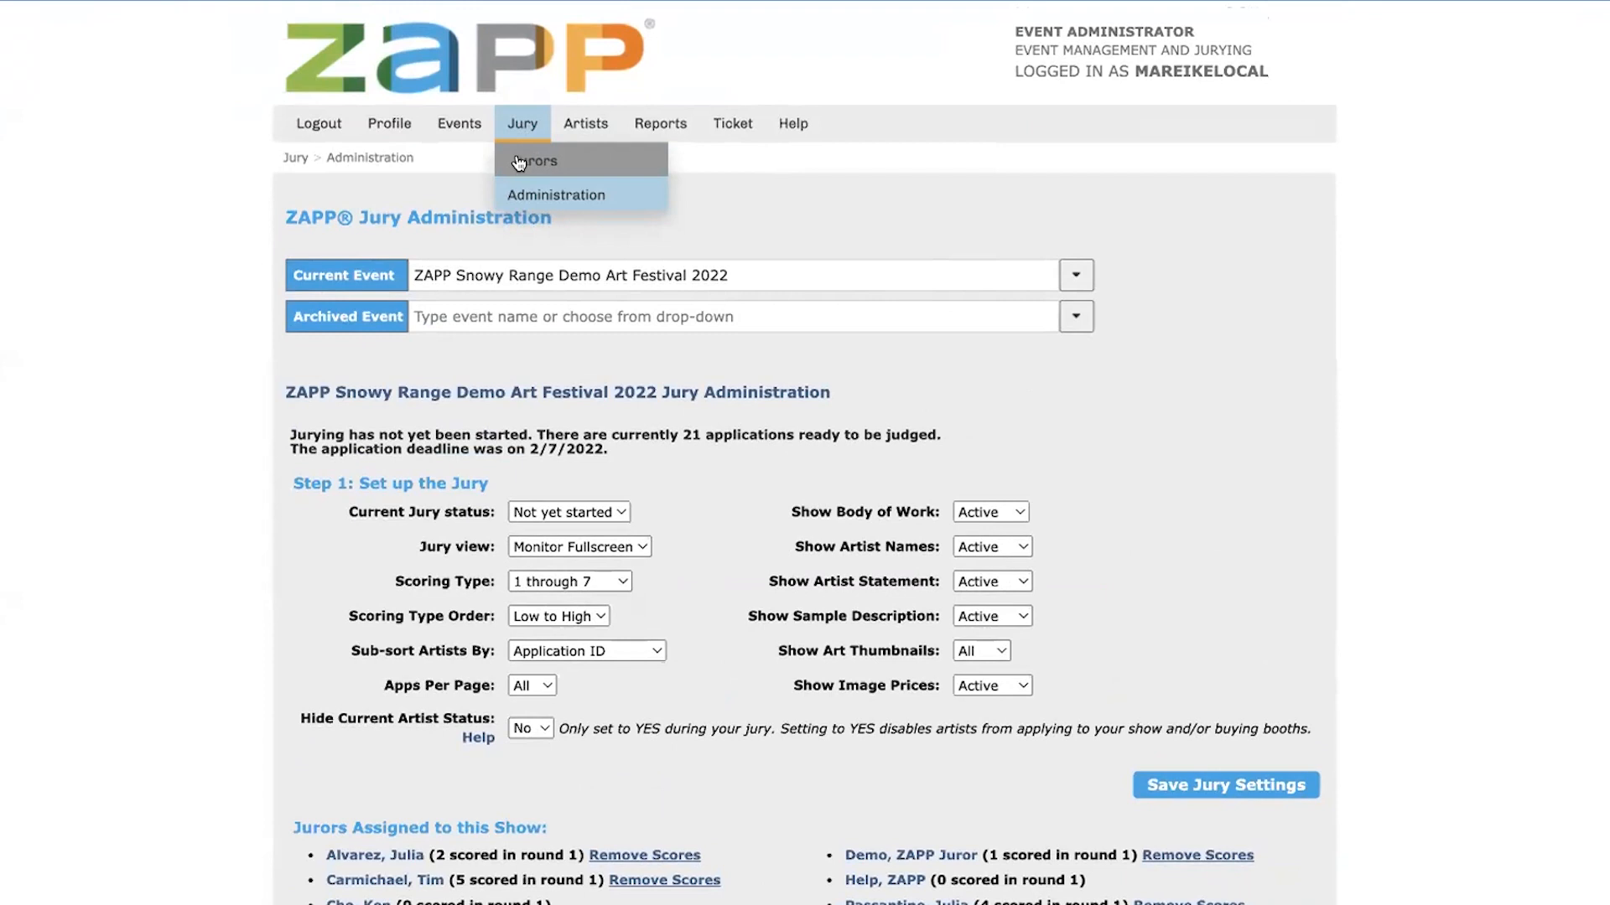
left_click(521, 161)
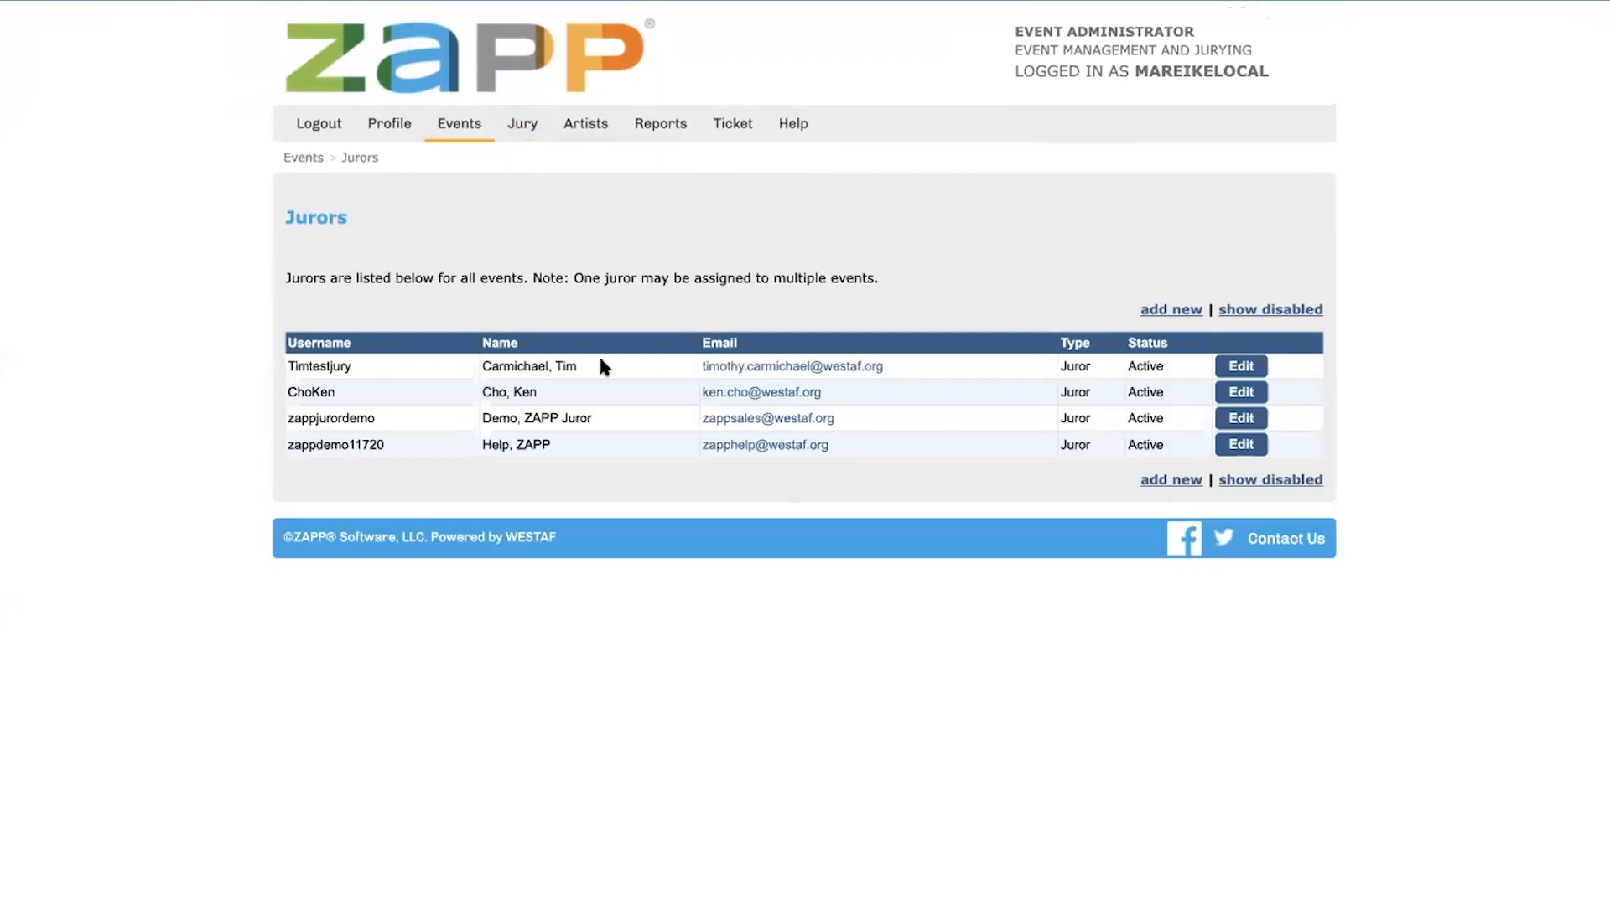
left_click(1241, 367)
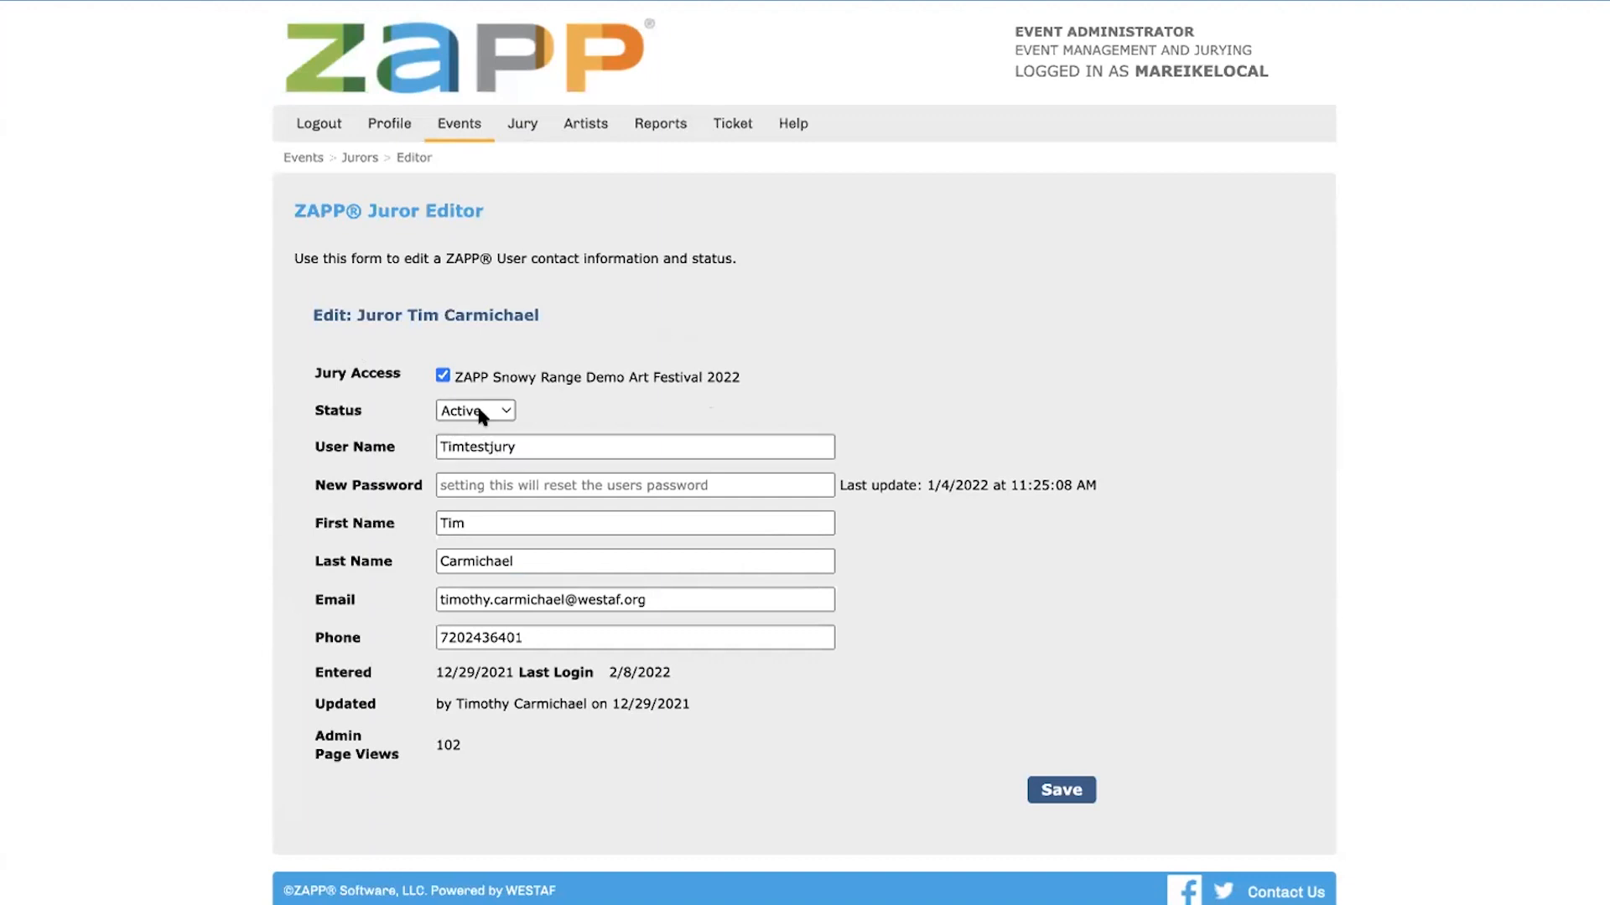
Switch the juror's account status to Disabled and back to Active
left_click(503, 411)
left_click(500, 434)
left_click(493, 413)
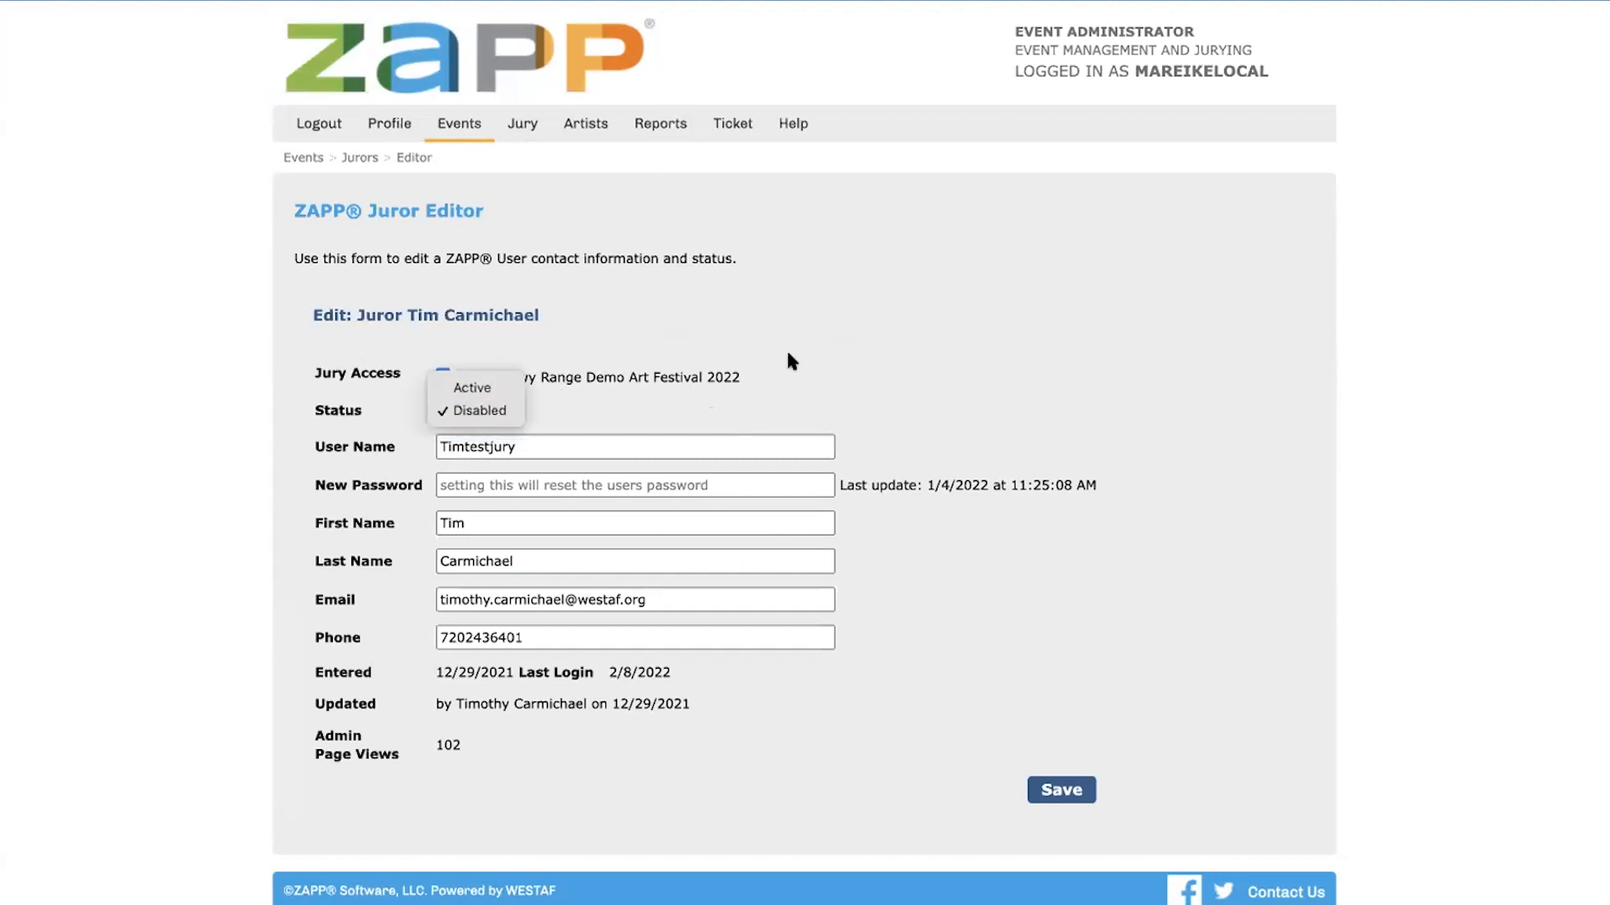
left_click(472, 388)
Return to the list of jurors for all events and open a blank form for adding a new juror
mouse_move(459, 124)
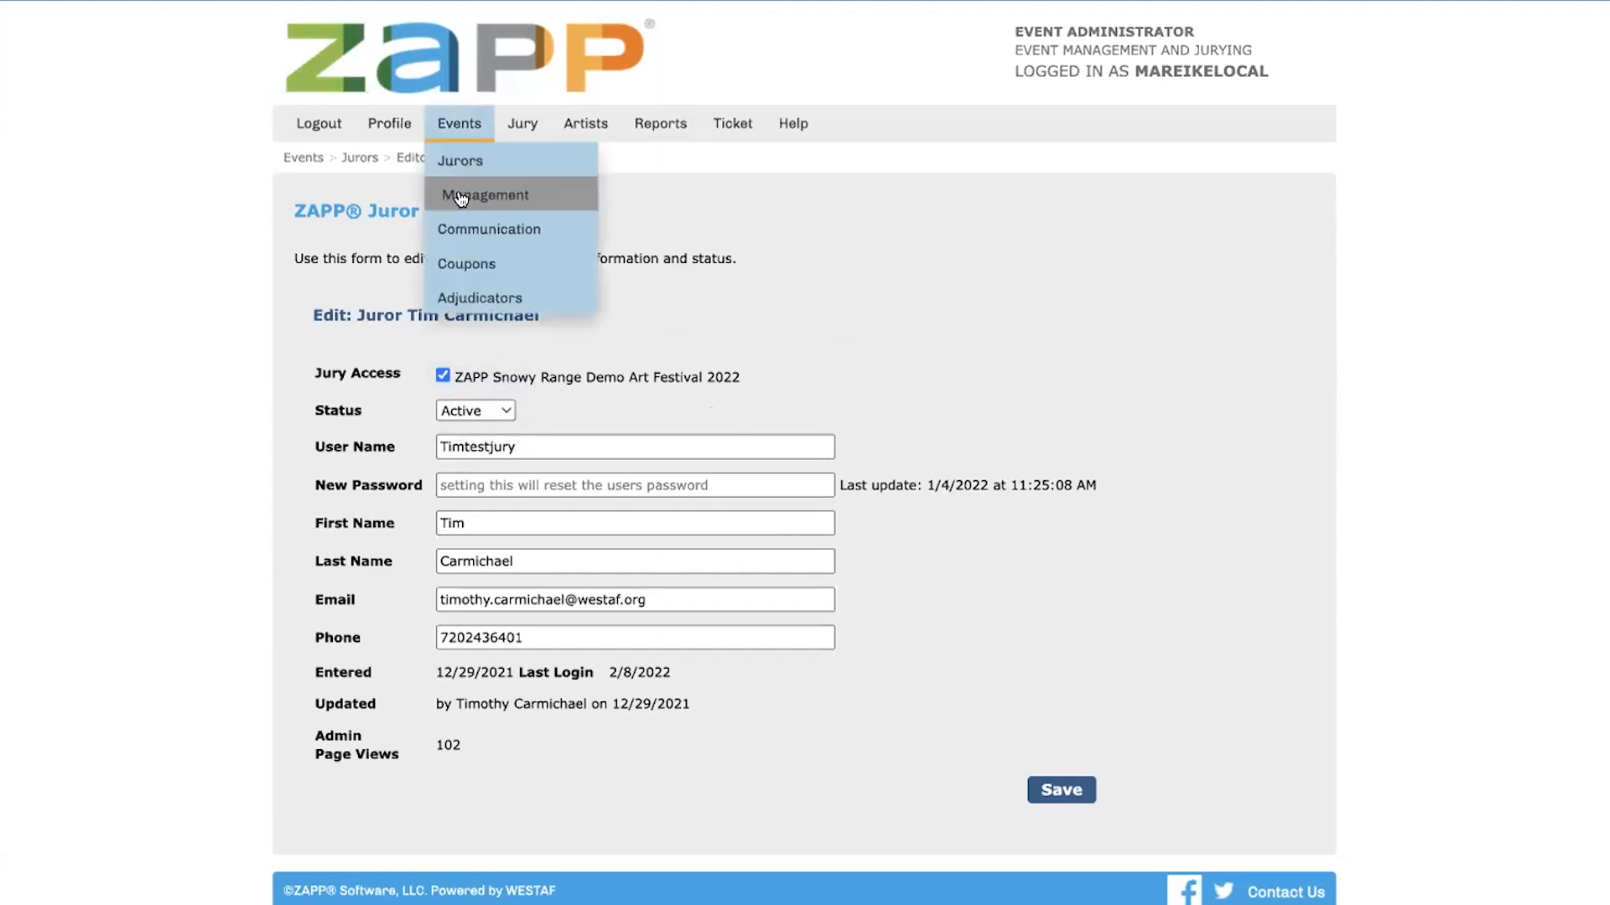
left_click(460, 160)
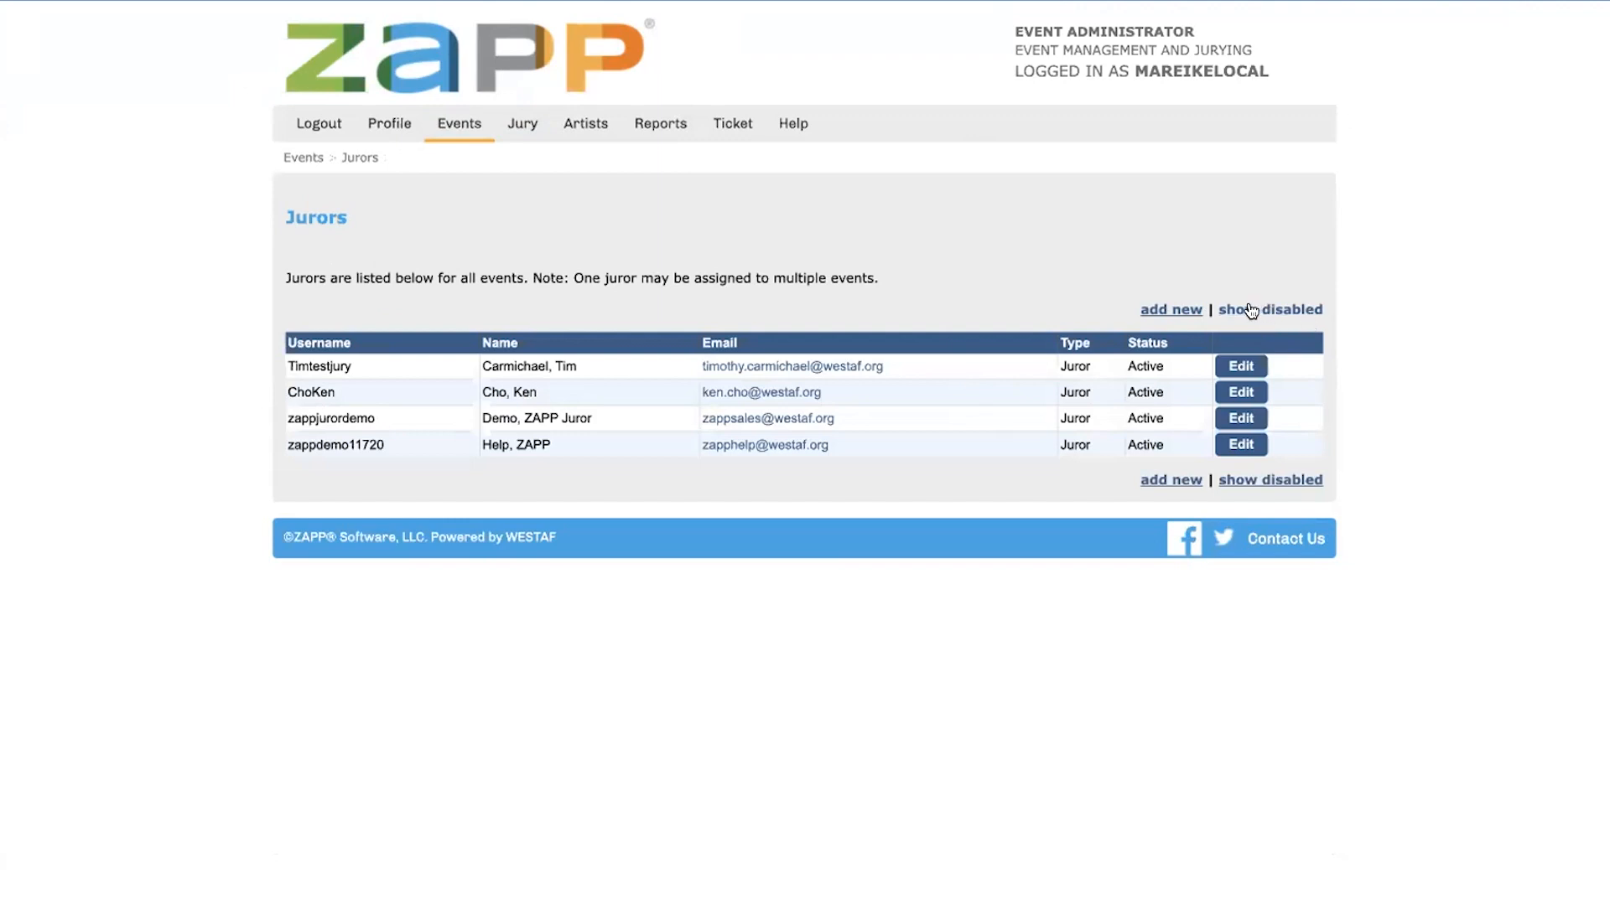
left_click(1159, 312)
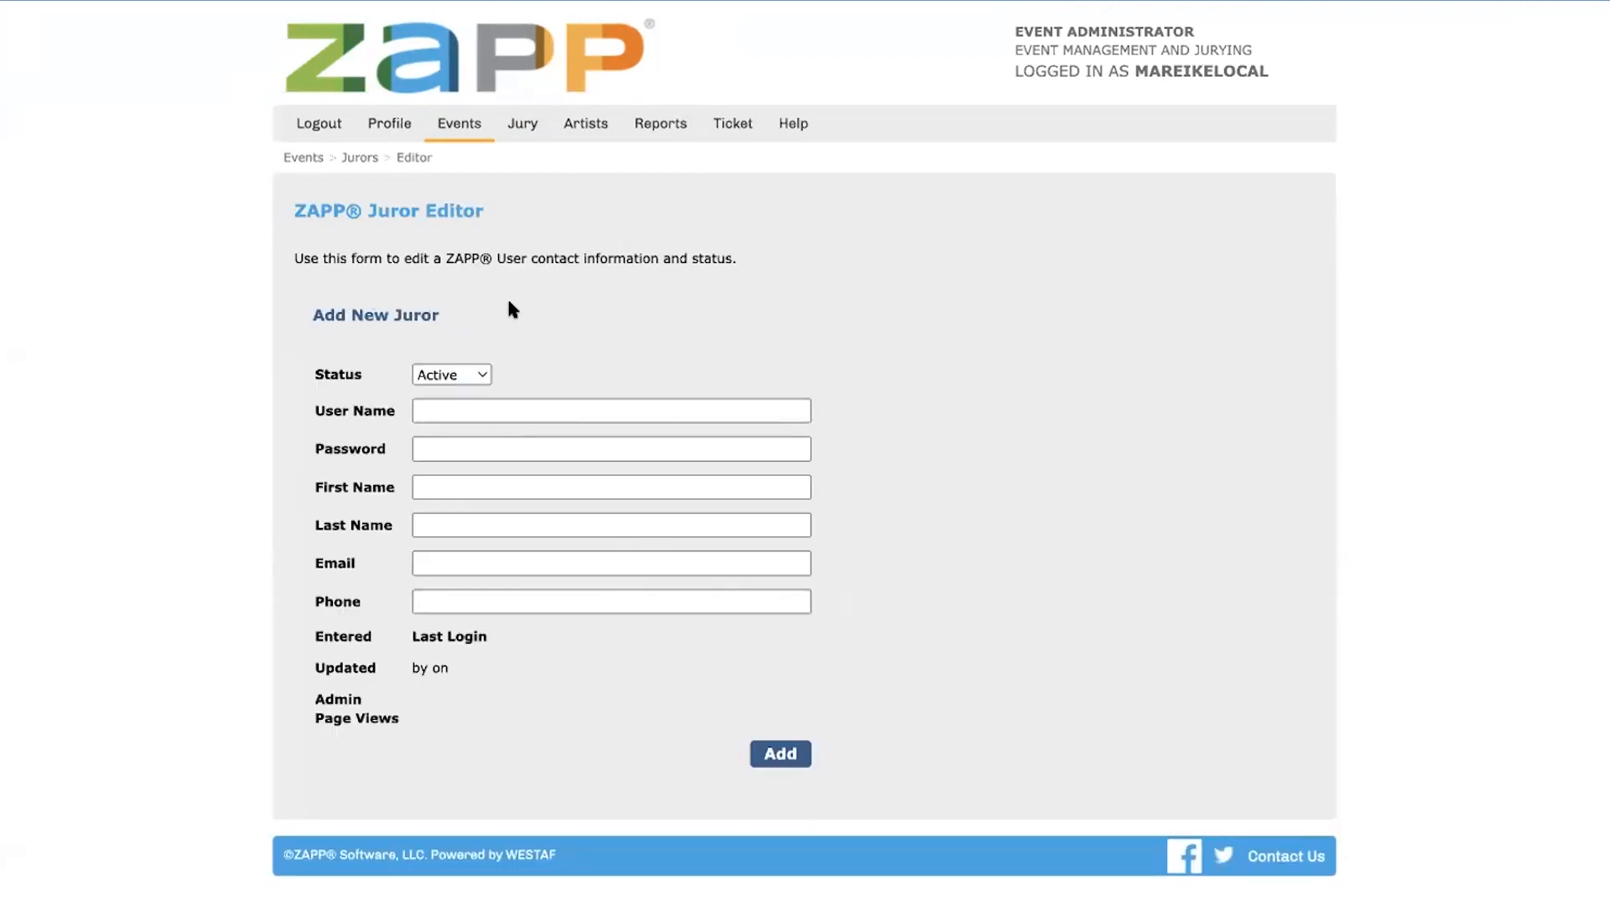
Enter a user name and a password for the new juror account
left_click(472, 405)
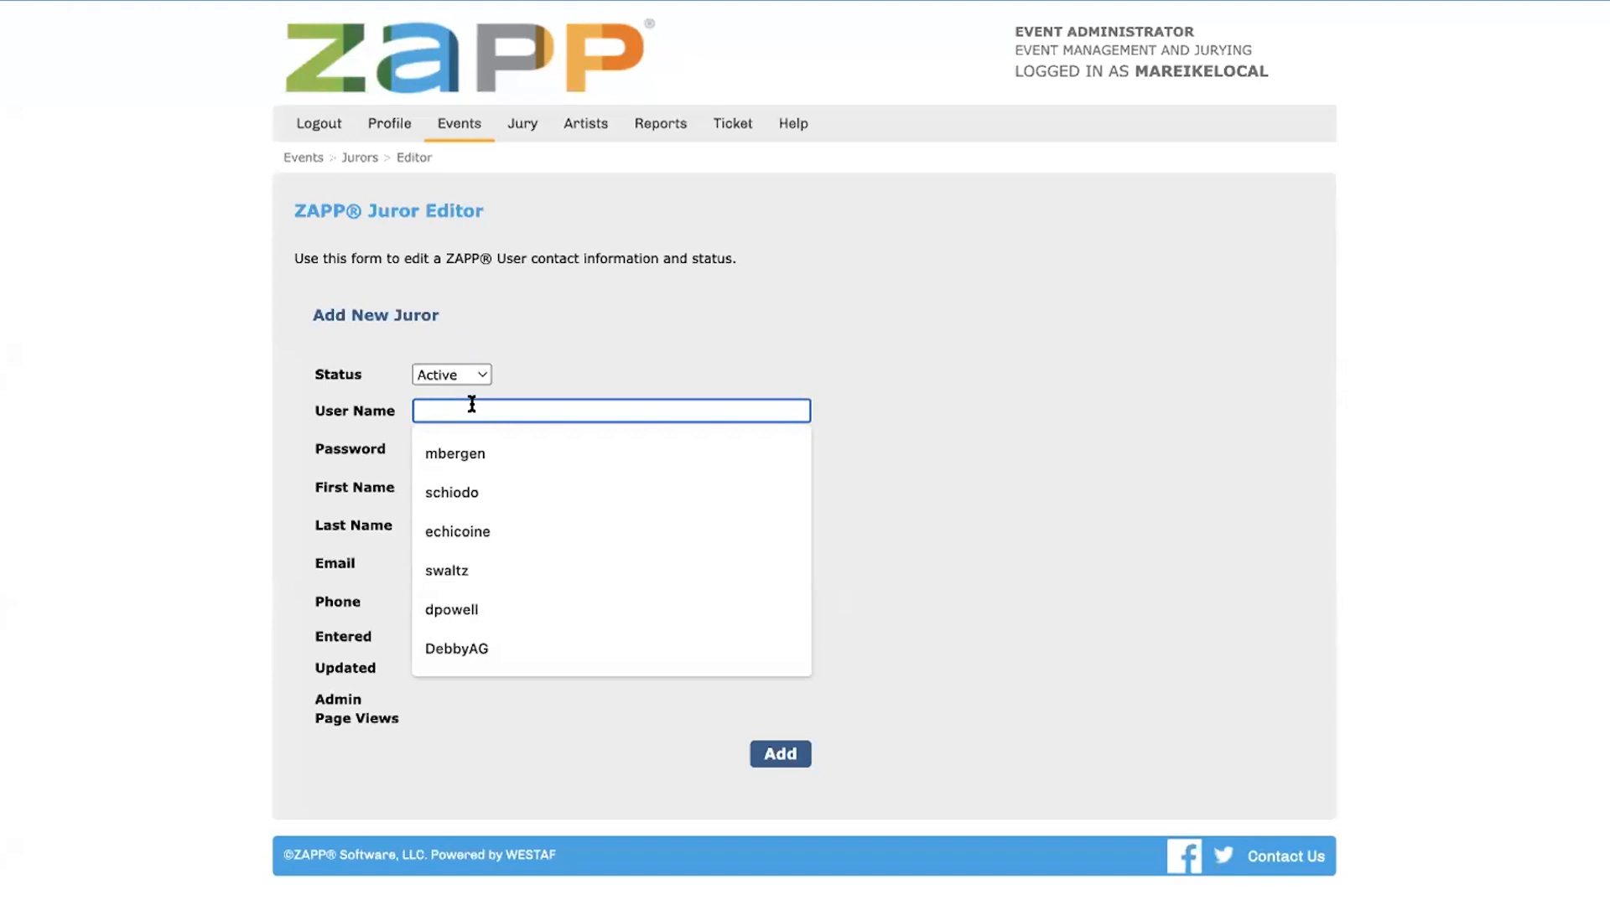
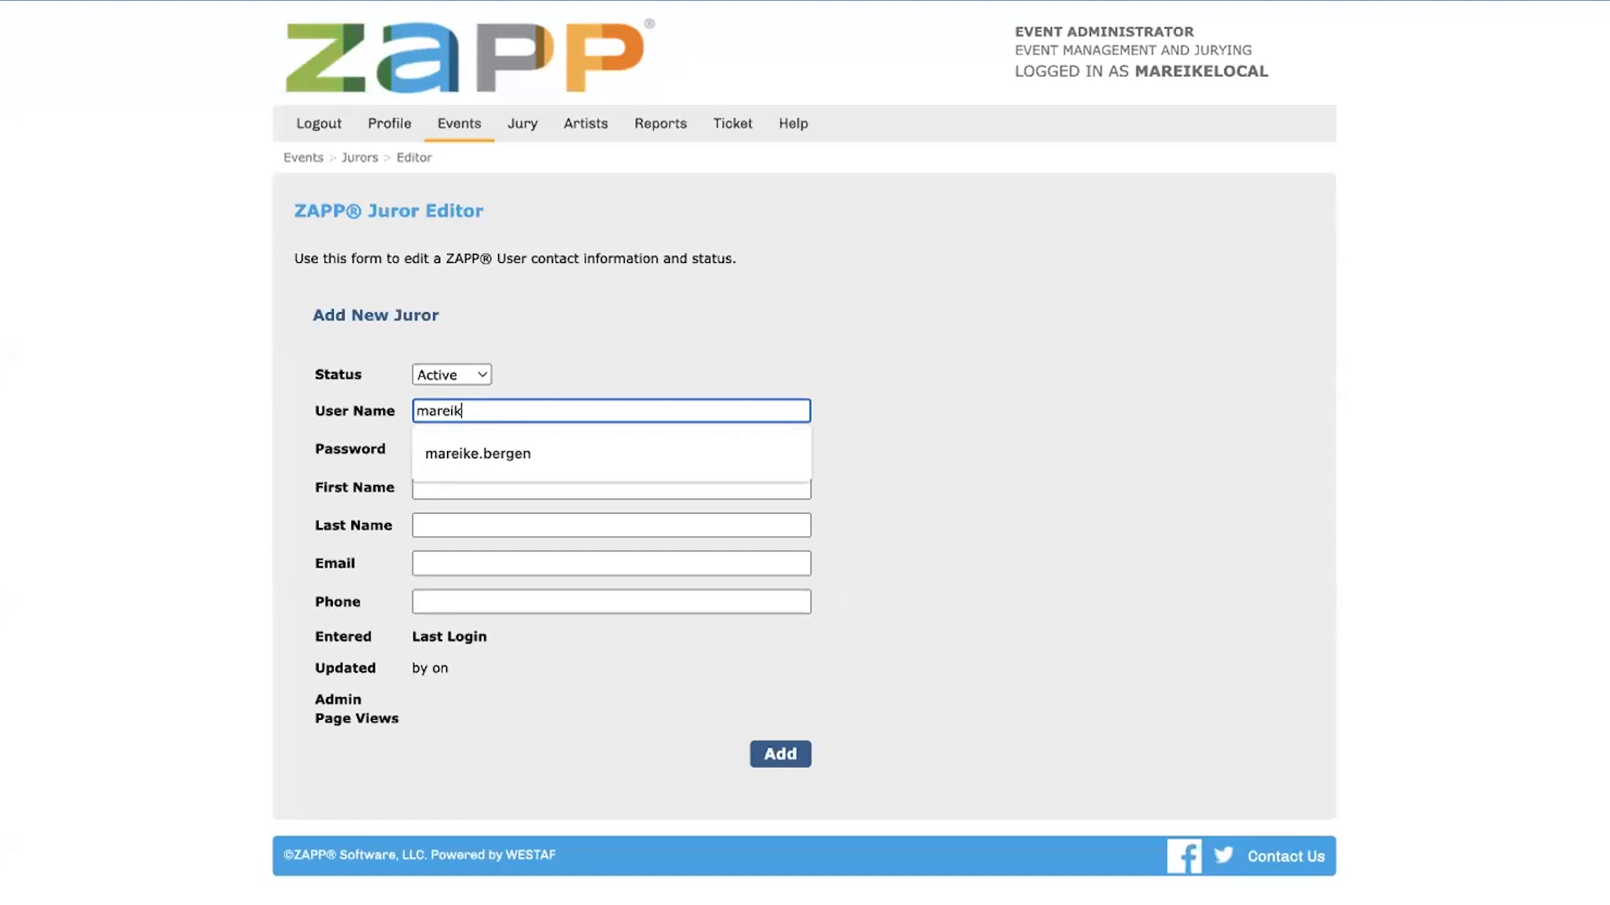
key("Tab")
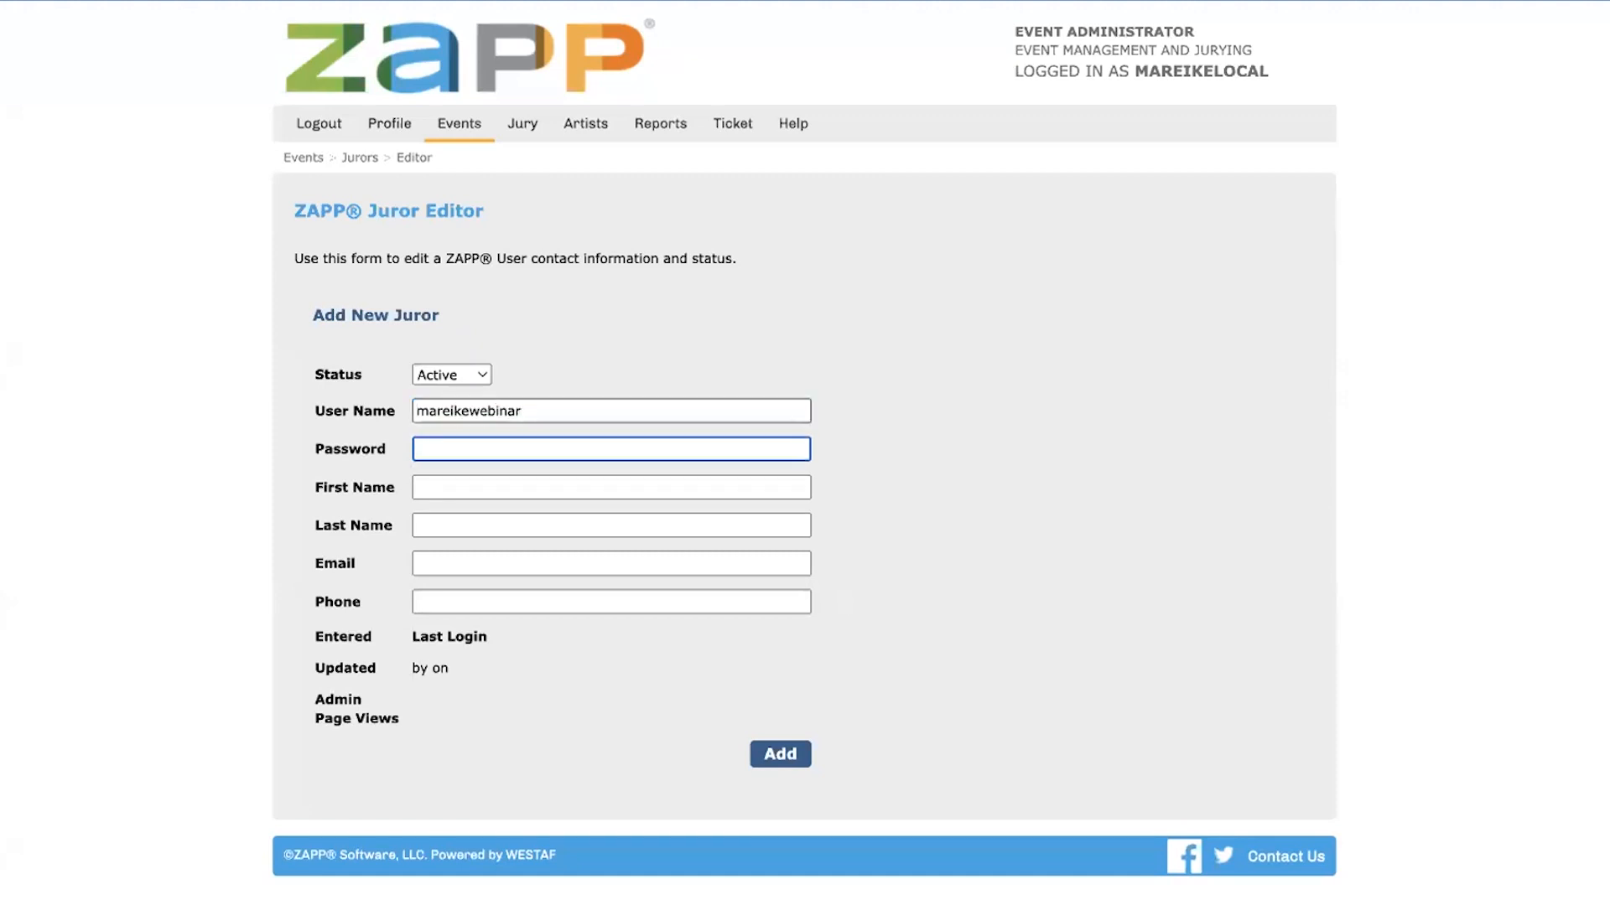
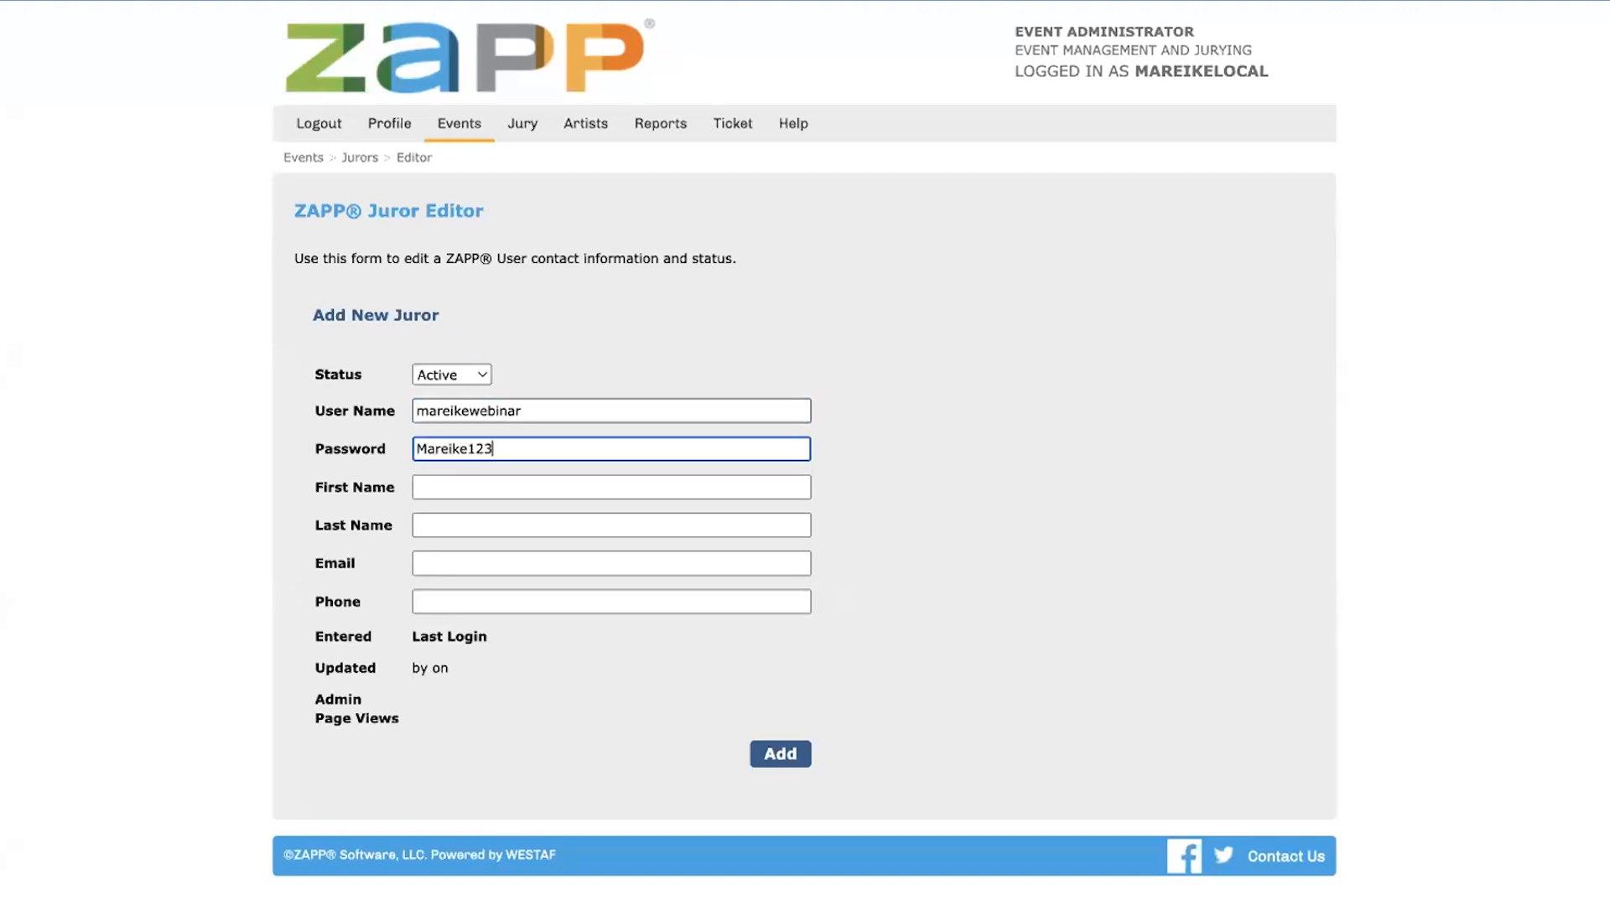
key("Tab")
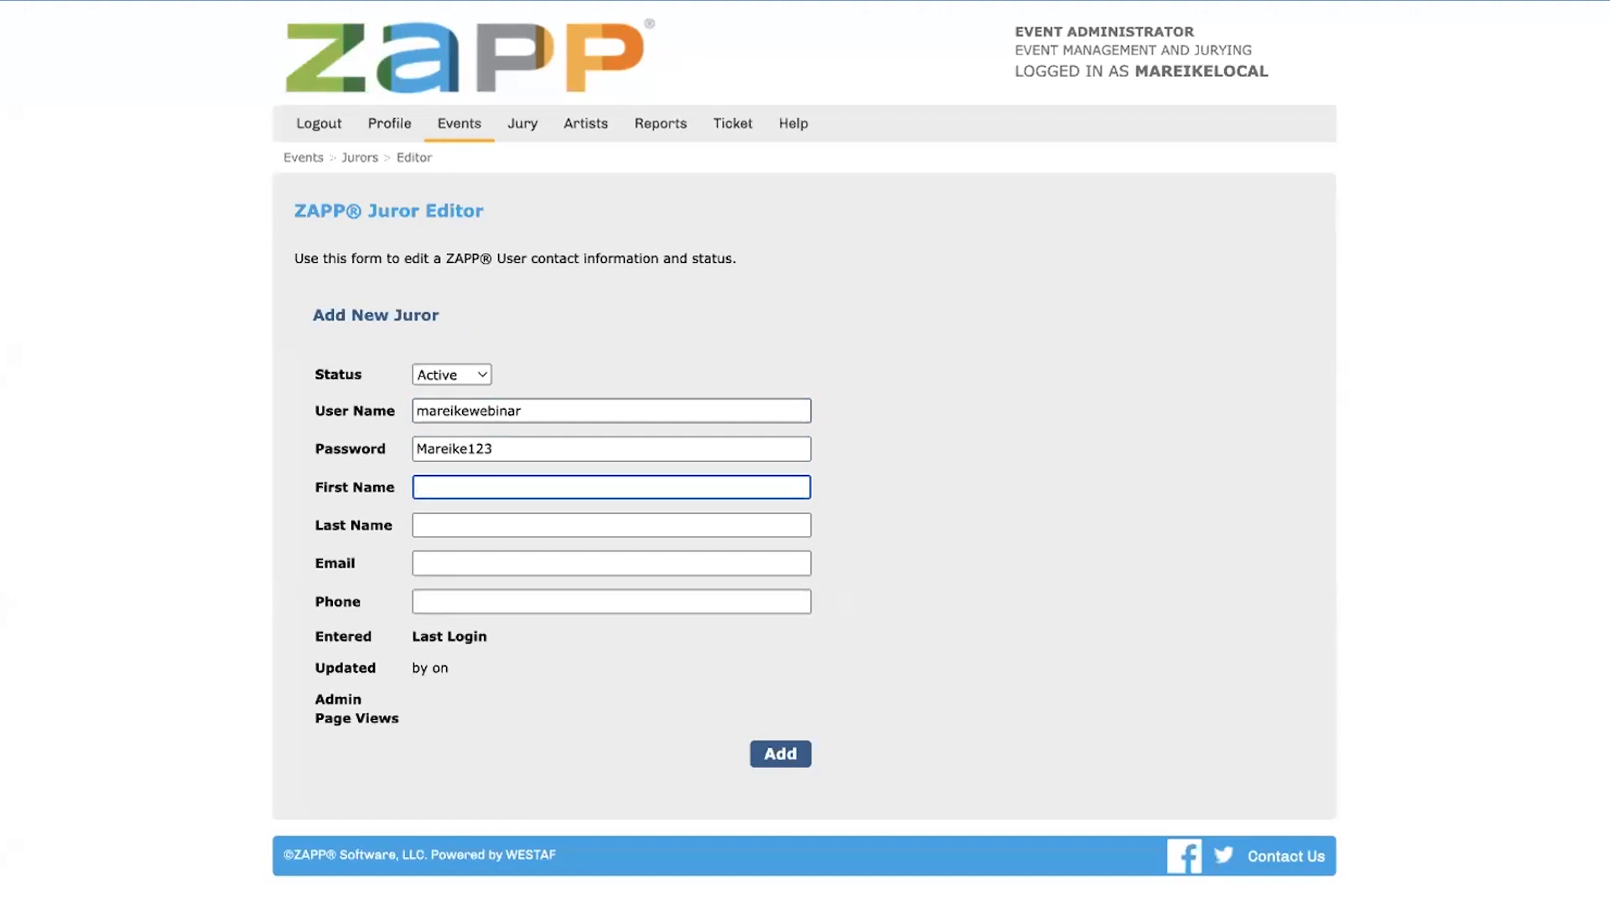
Fill in the new juror's first name, last name, email and phone number, and add the account
key("Tab")
key("Tab")
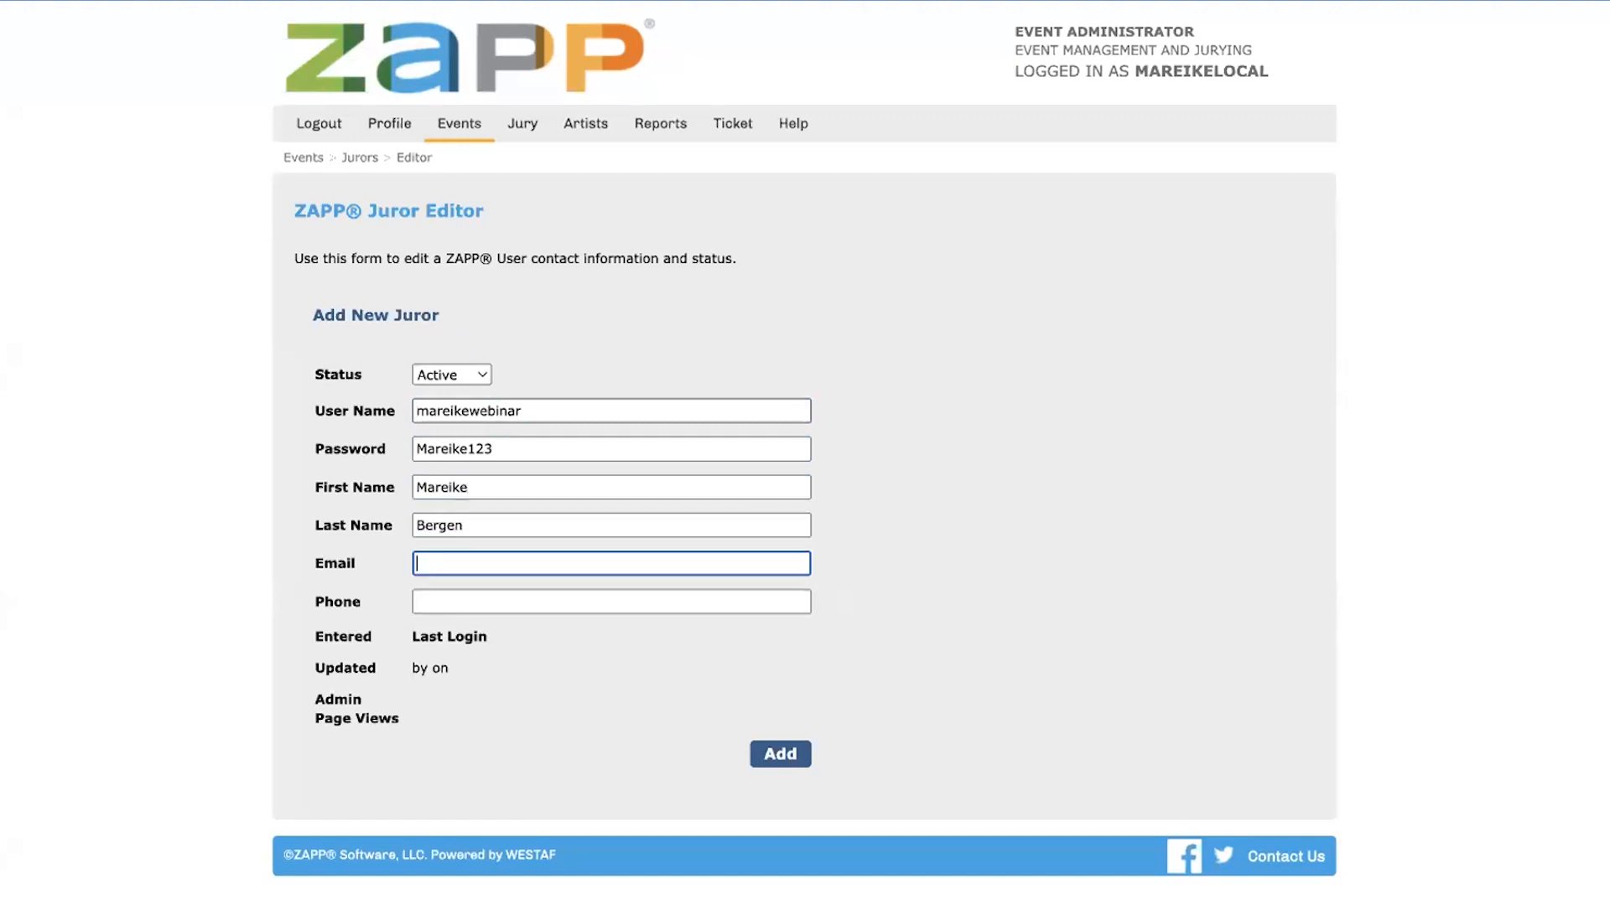
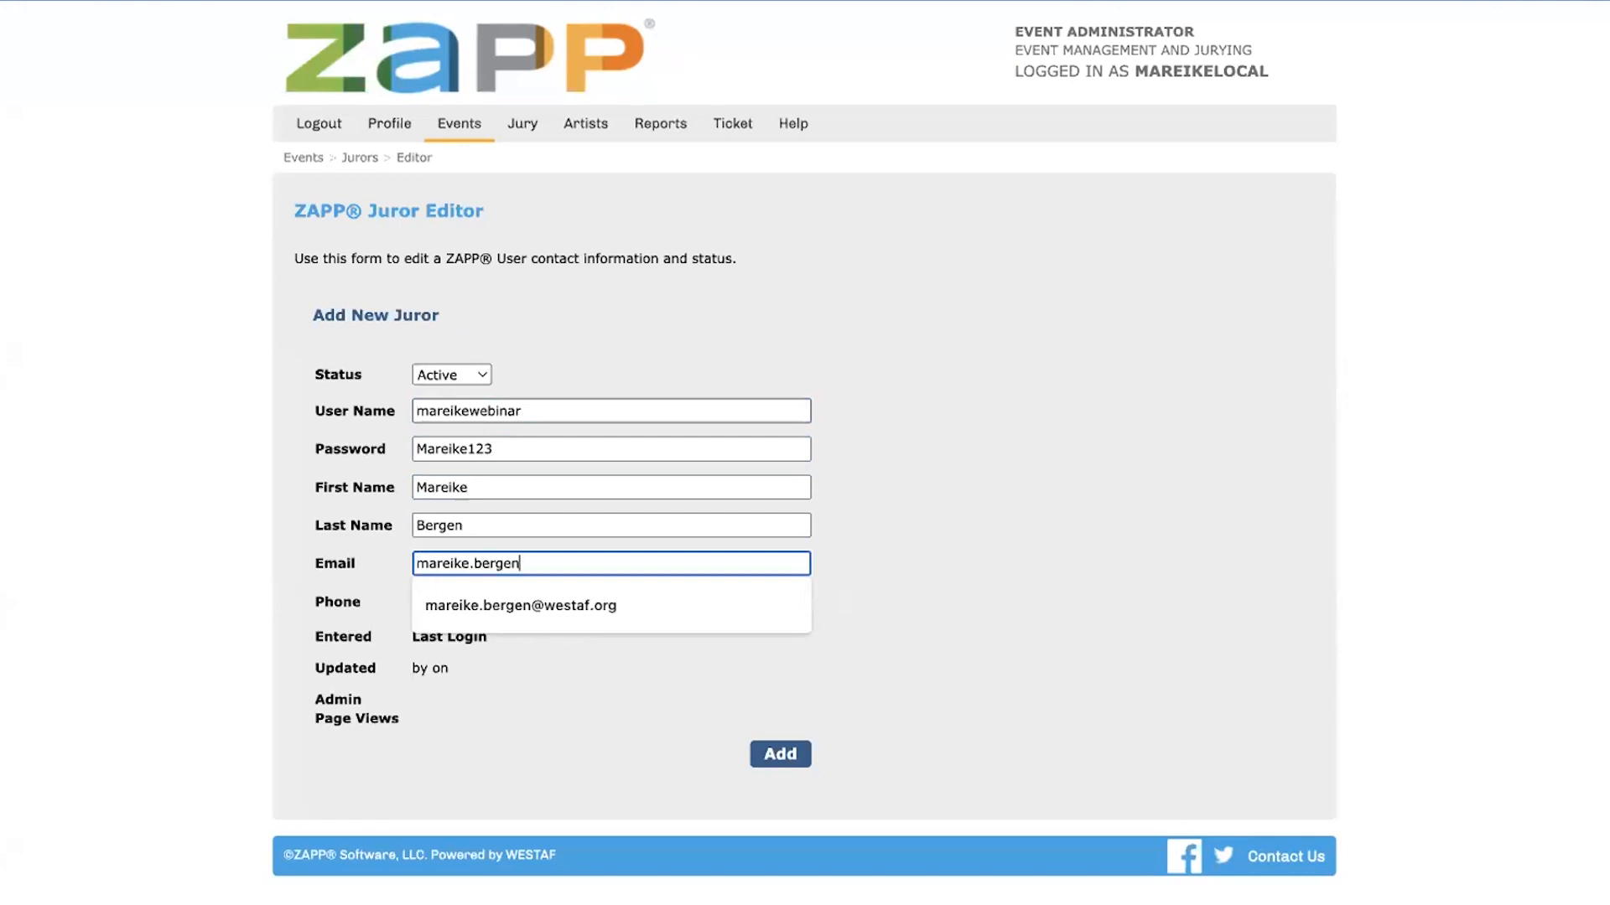
key("Tab")
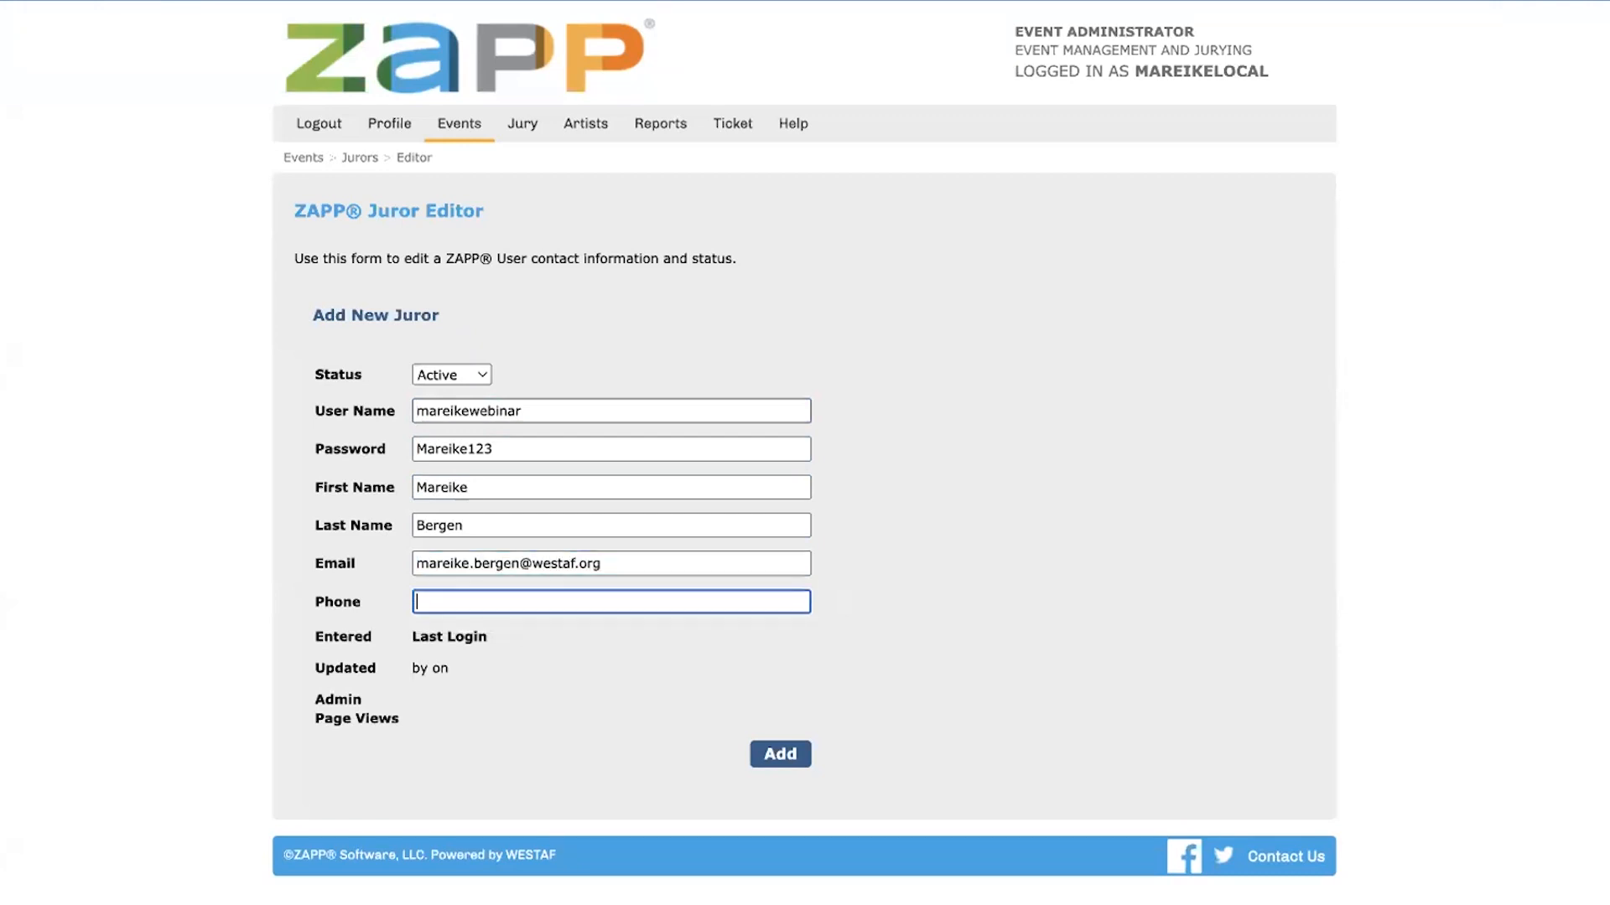
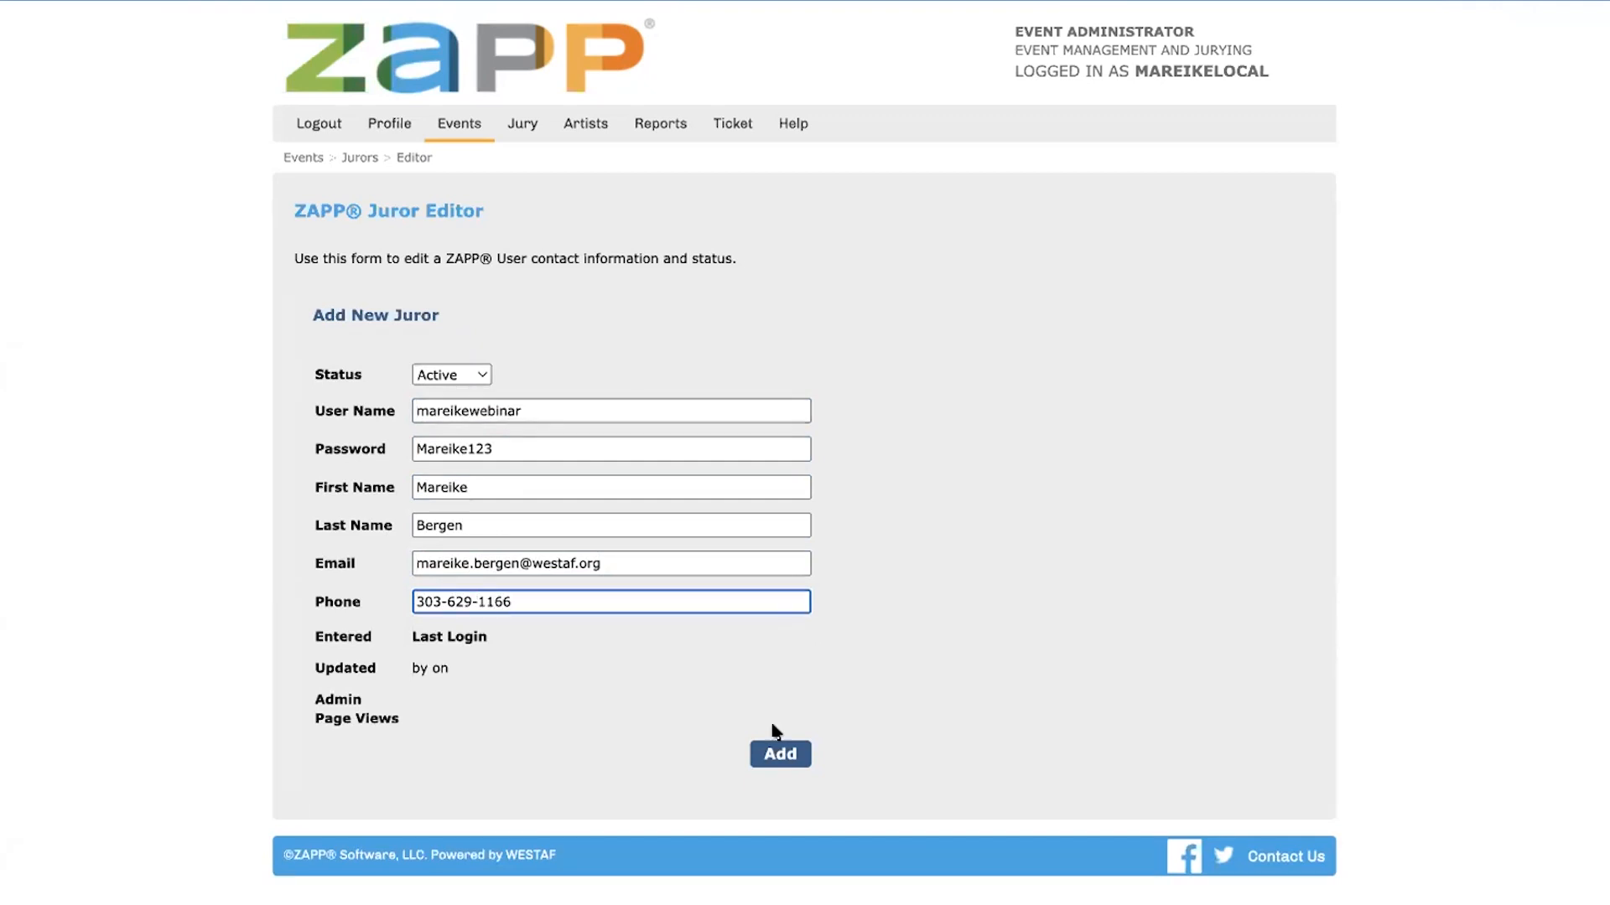
left_click(785, 760)
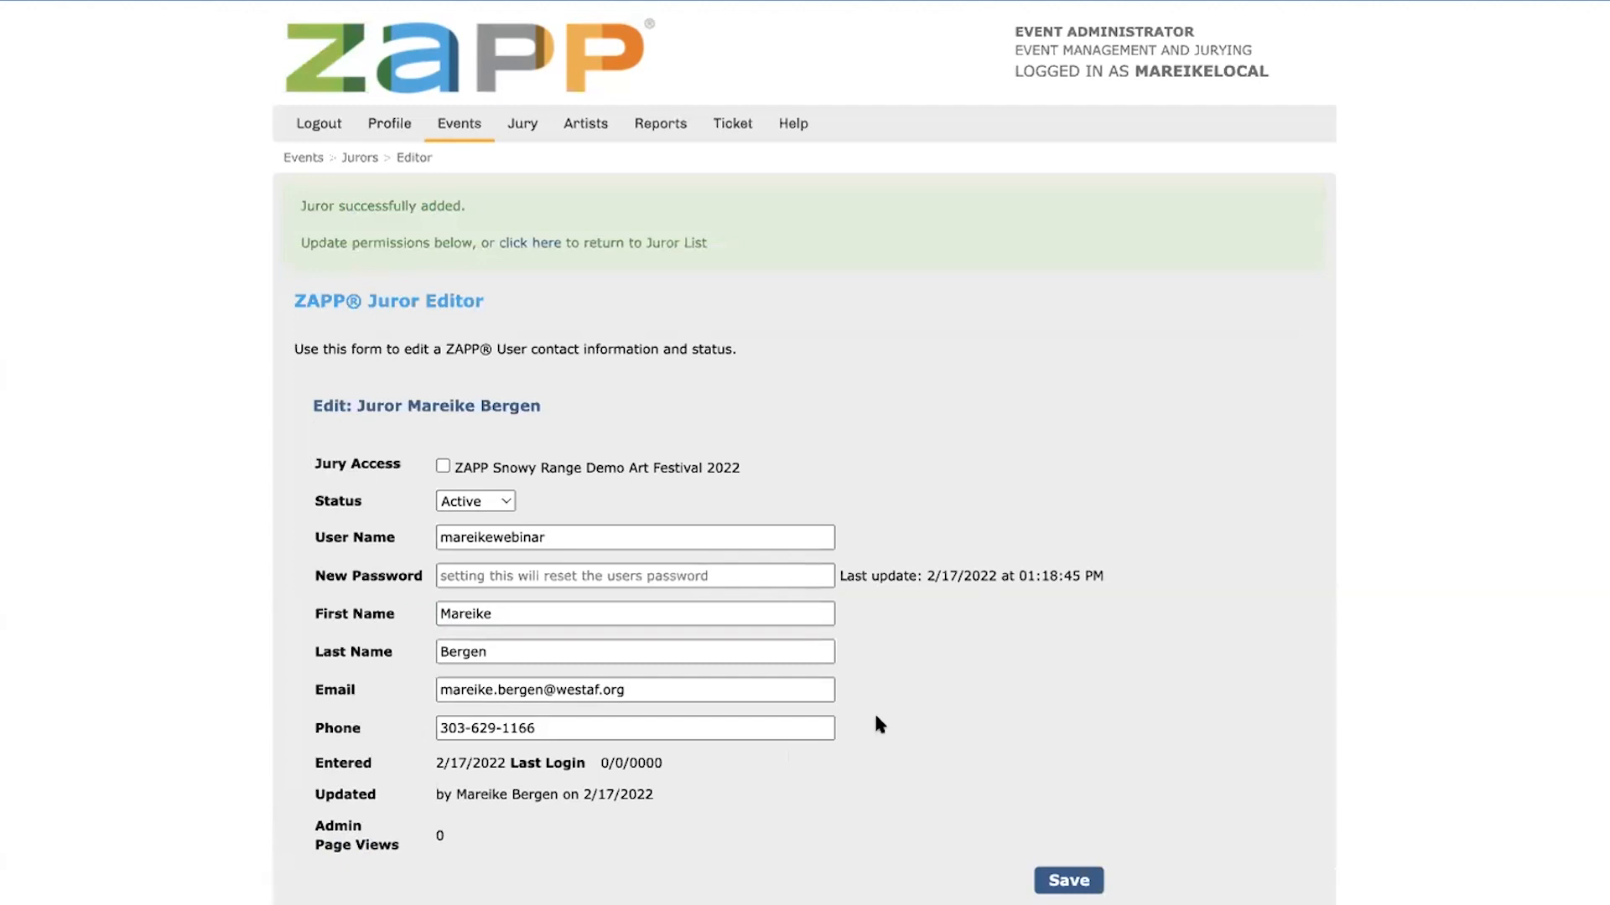
Grant the new juror jury access to ZAPP Snowy Range Demo Art Festival 2022 and save the account
left_click_drag(312, 463, 400, 457)
left_click(510, 424)
left_click(443, 468)
left_click(1056, 882)
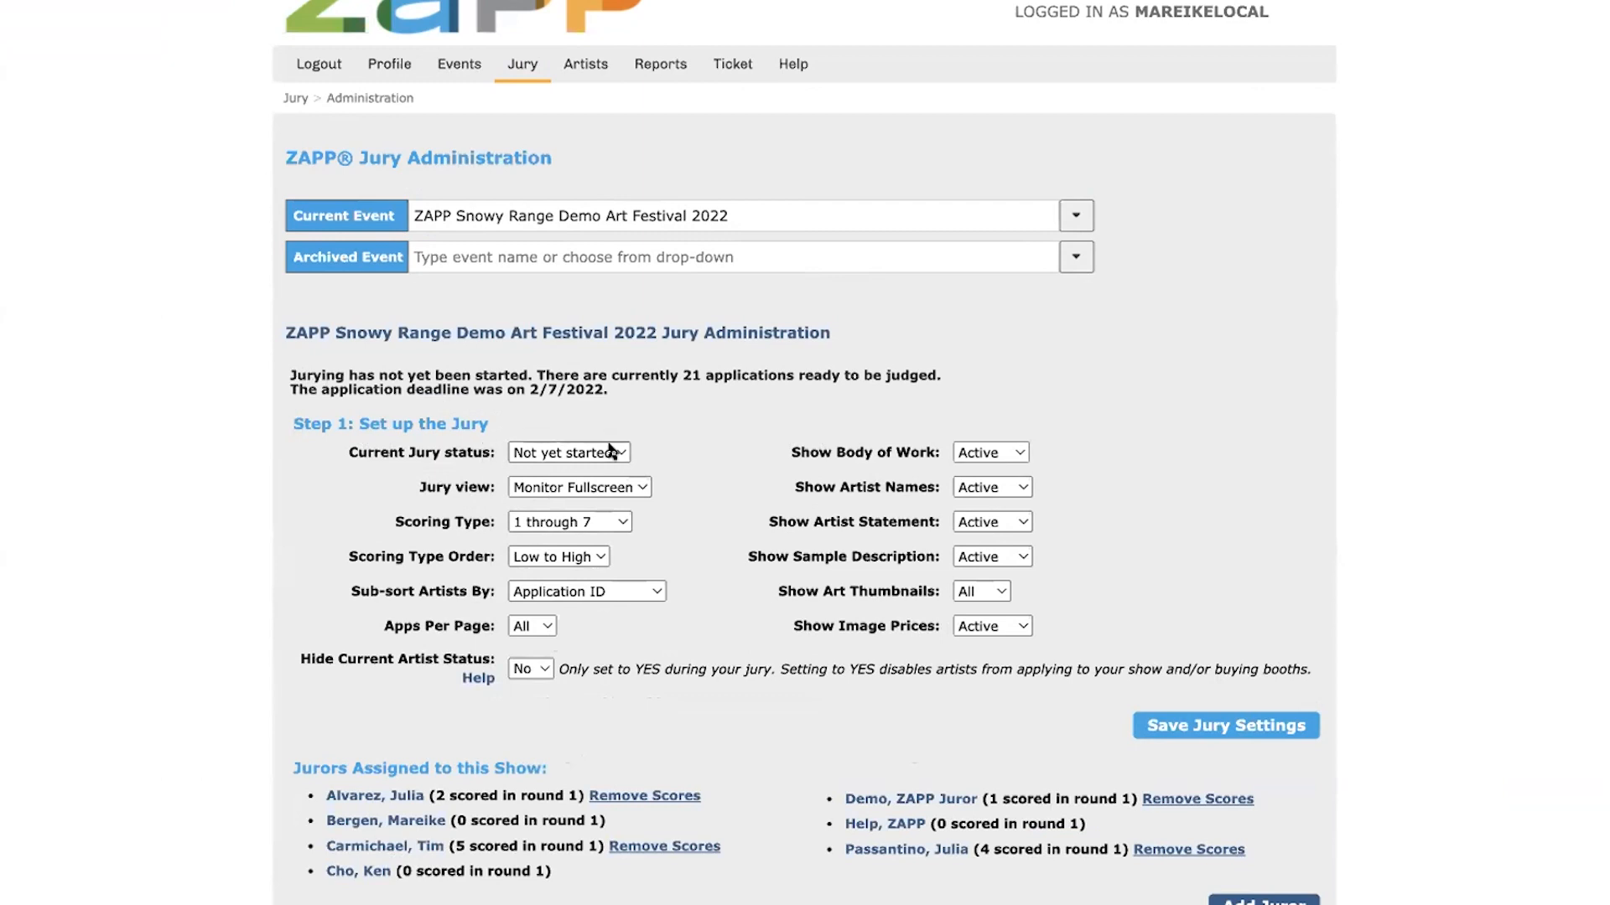
Examine the available options for current jury status, jury view, scoring type and scoring type order in the event's jury setup
left_click(611, 453)
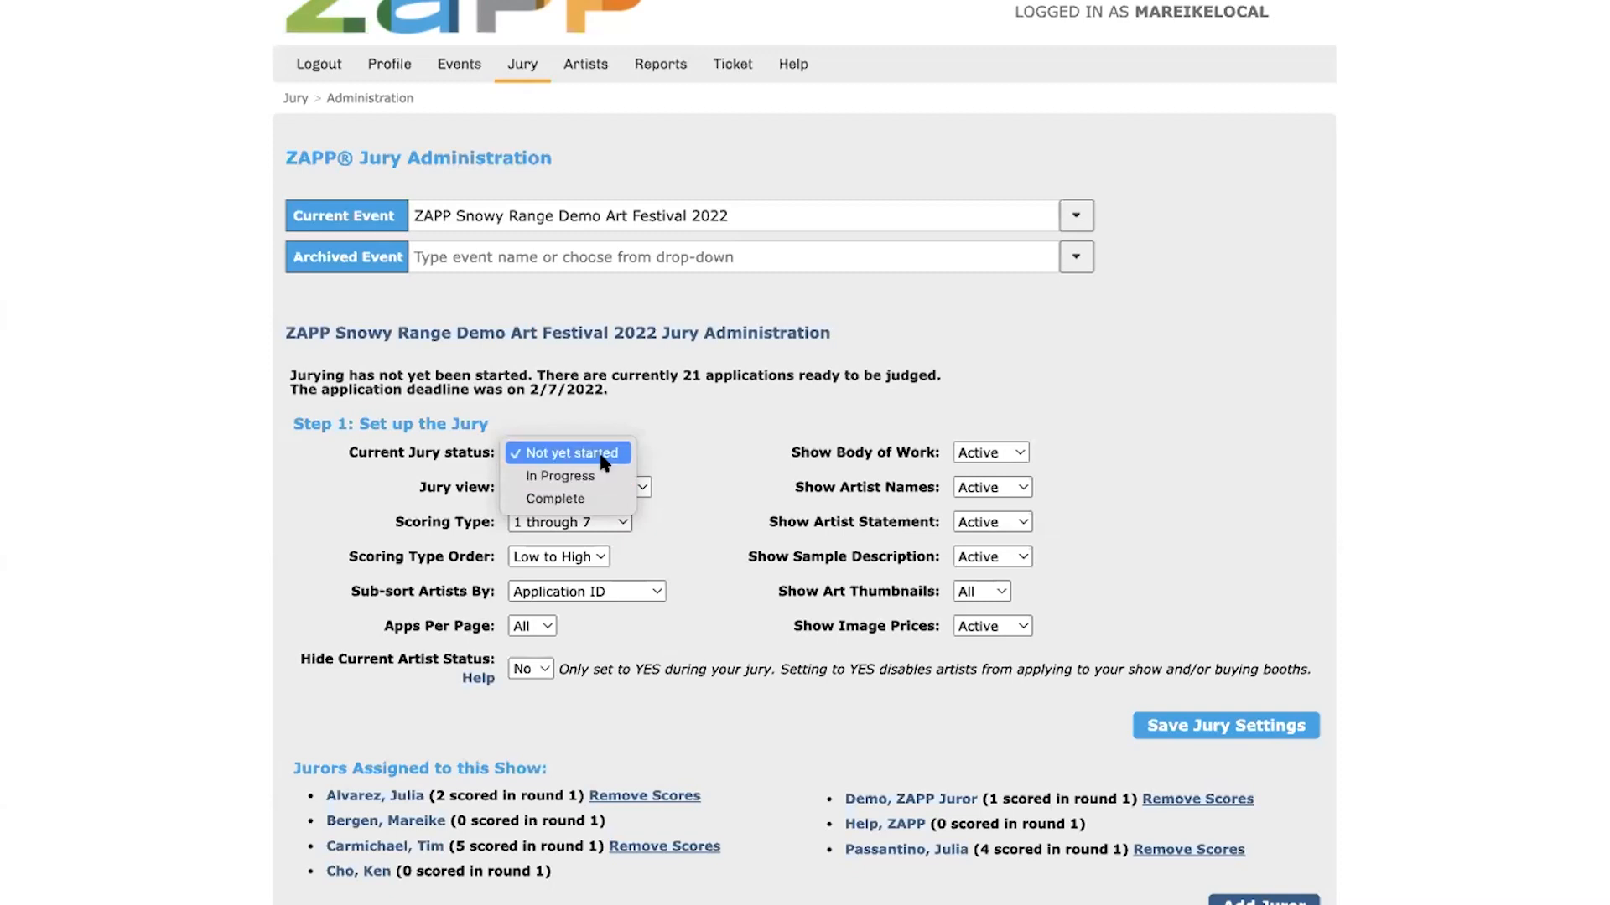
left_click(720, 463)
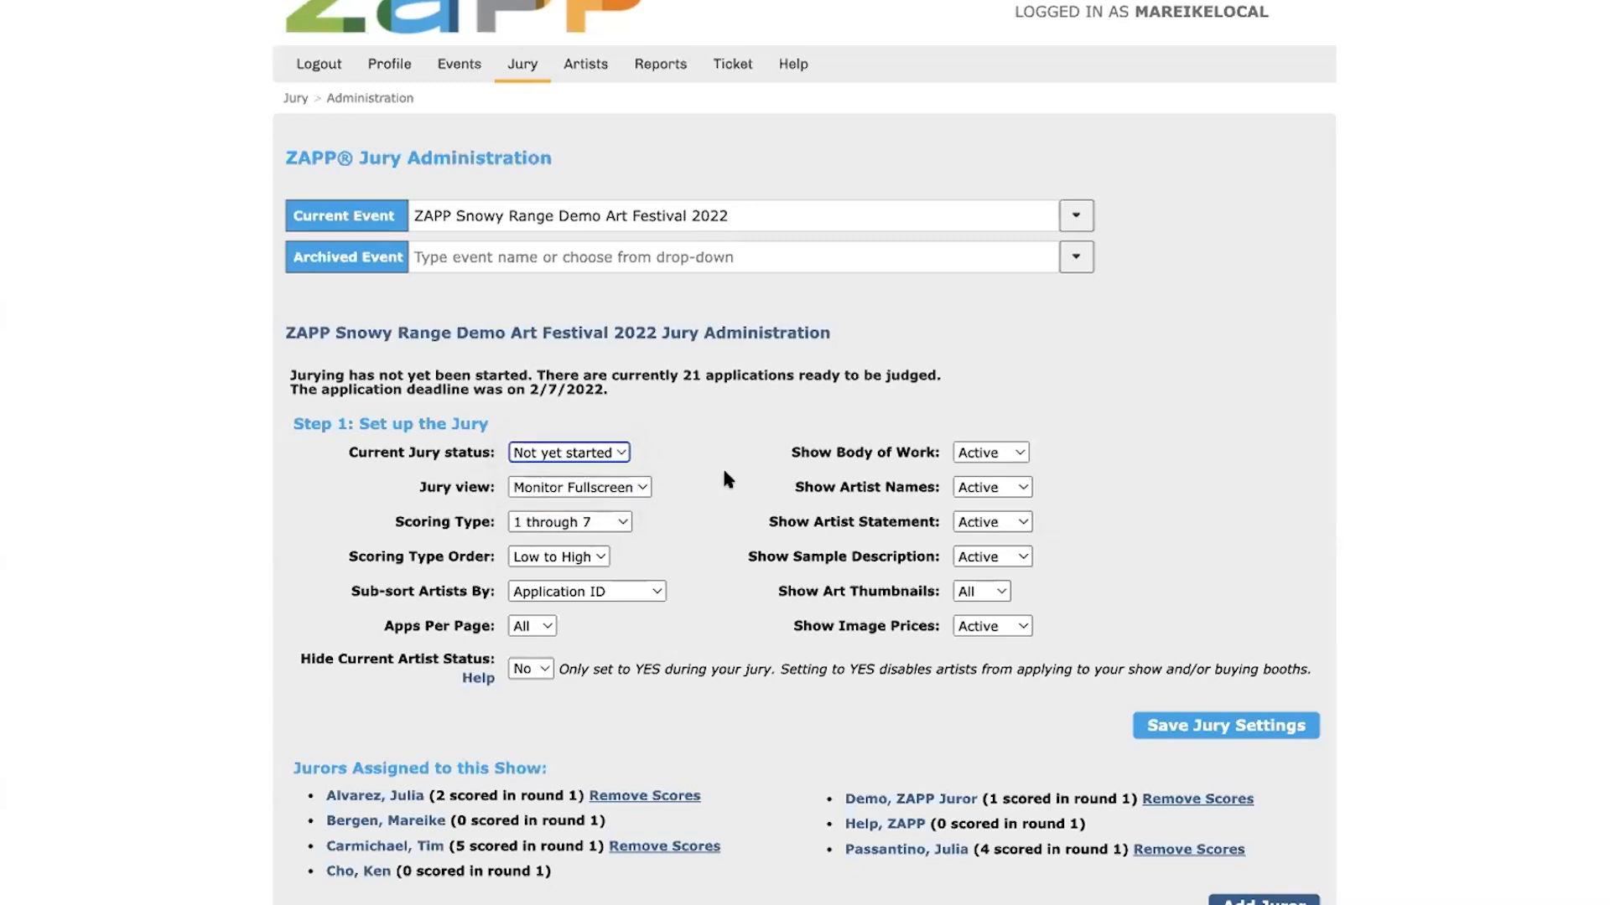
left_click(560, 487)
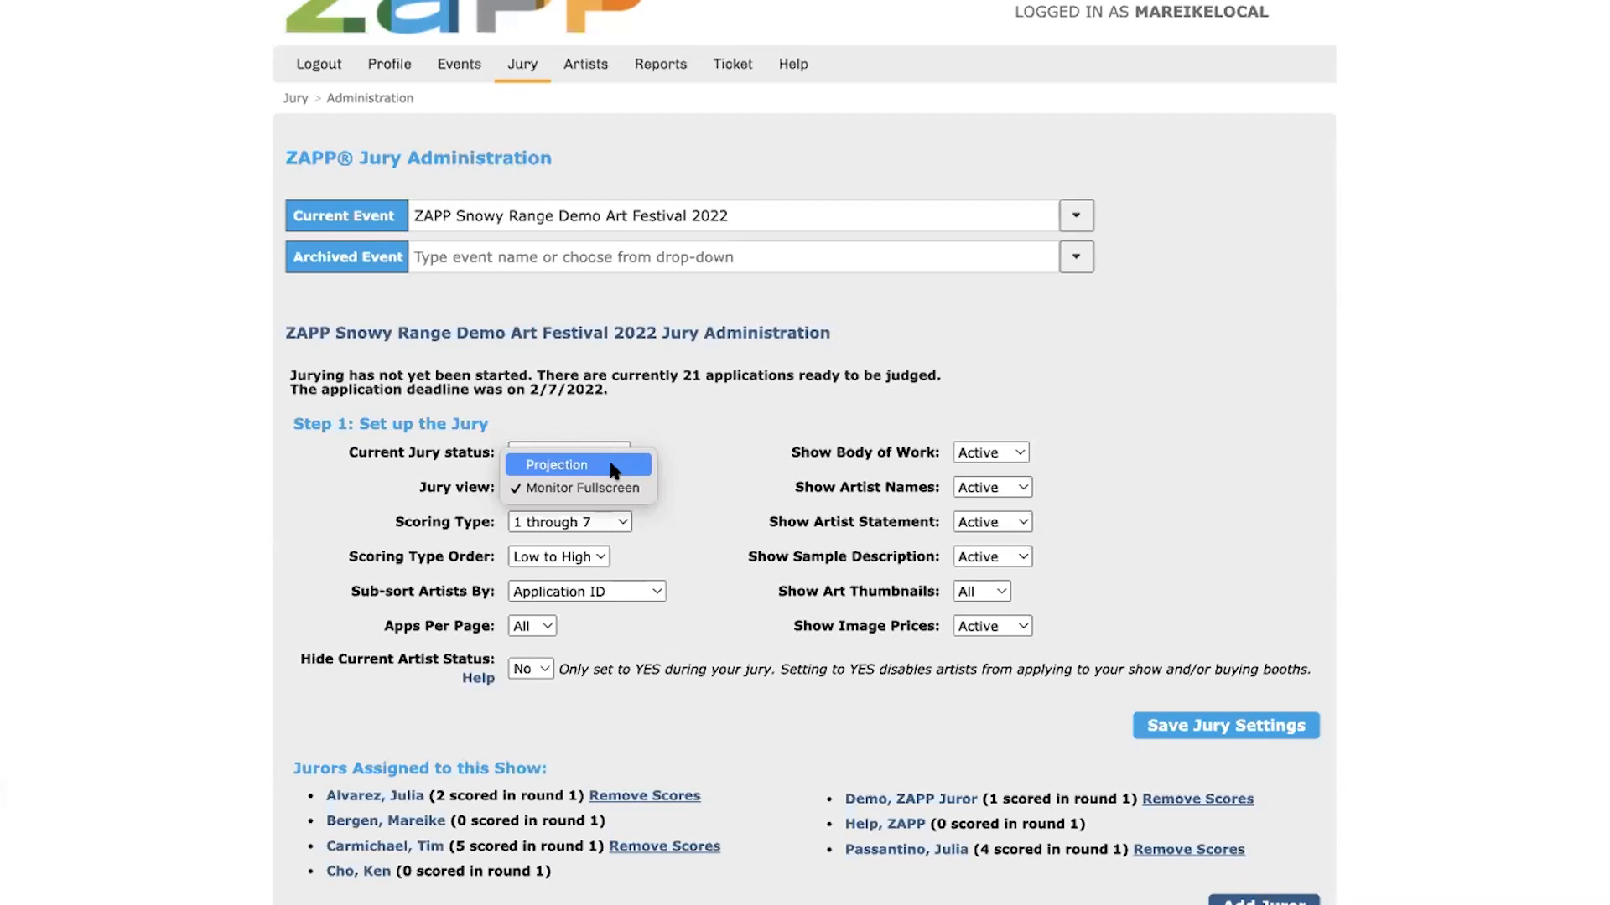
left_click(692, 446)
left_click(613, 523)
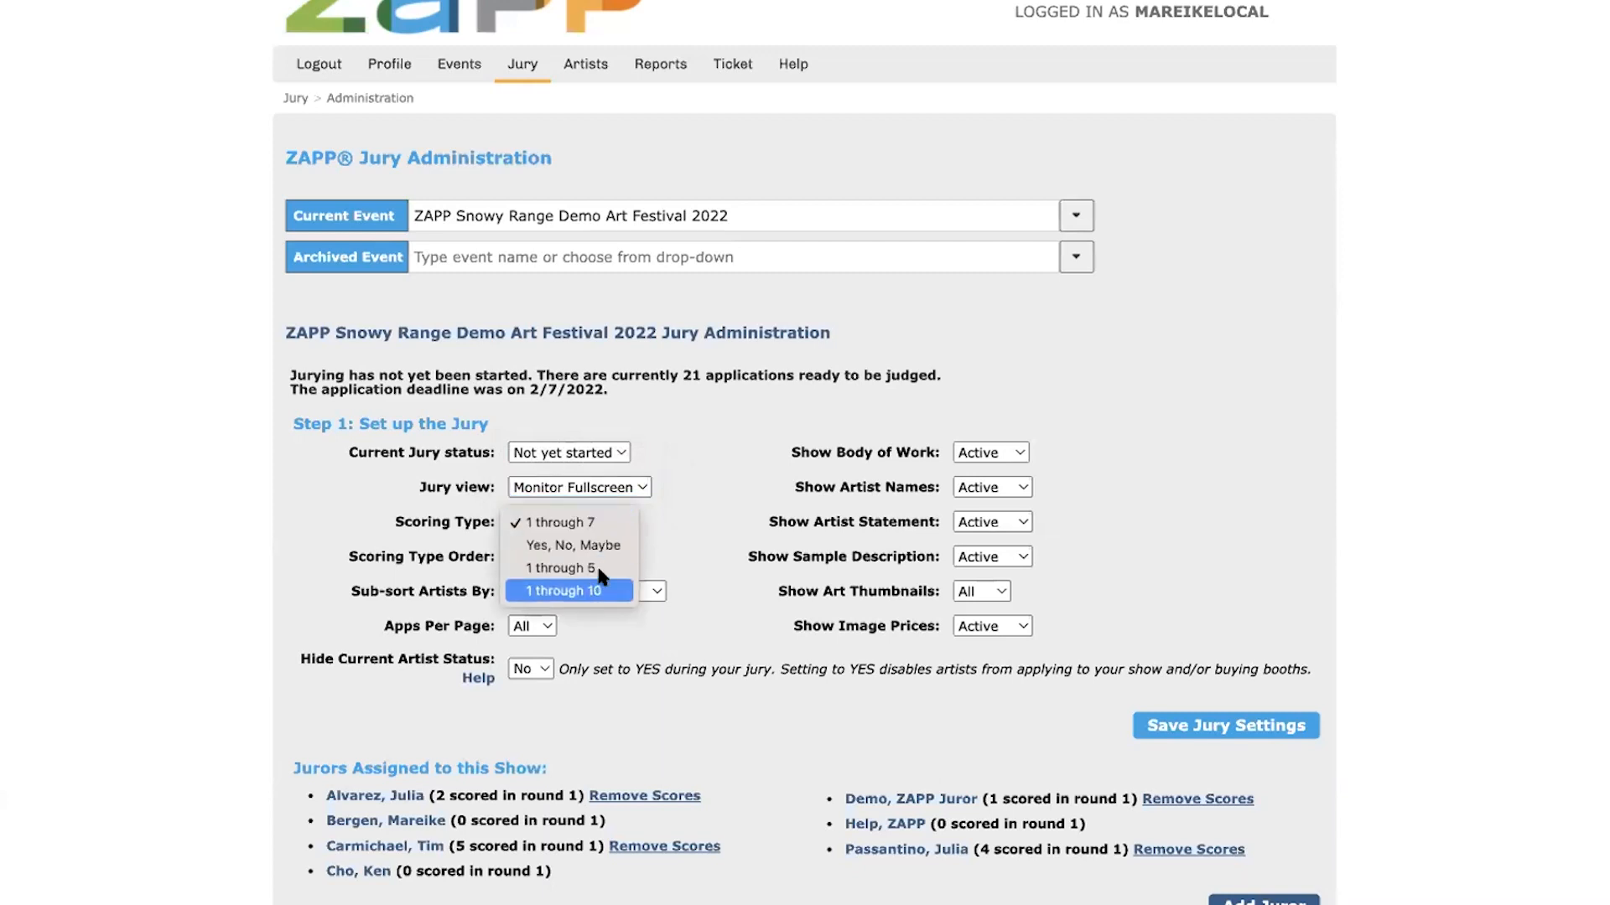
left_click(685, 534)
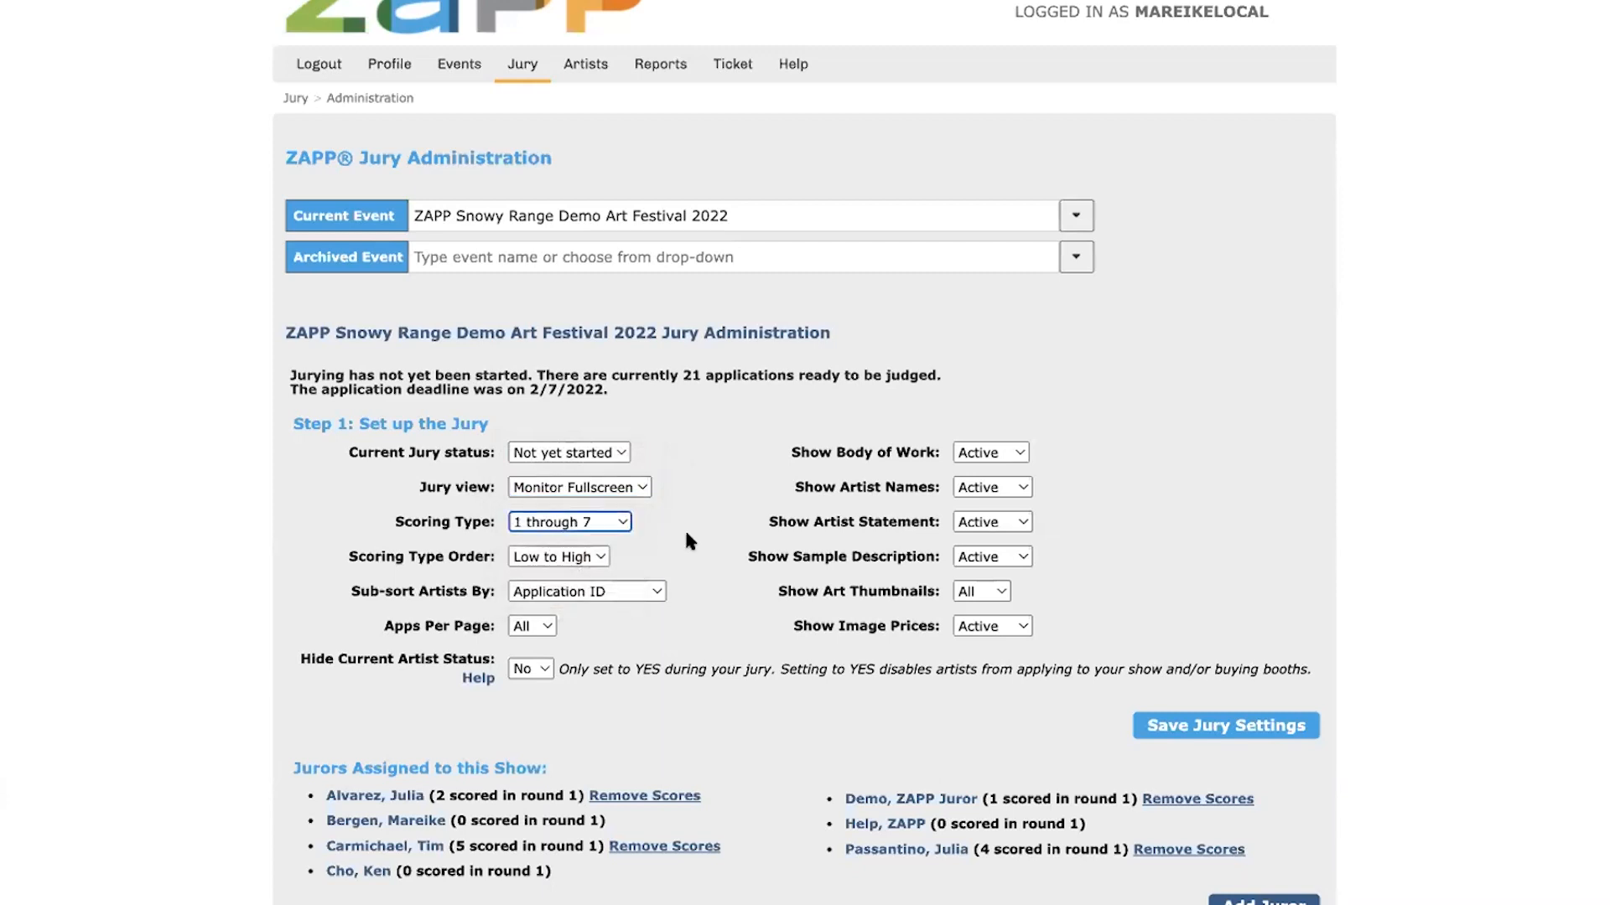
left_click(559, 556)
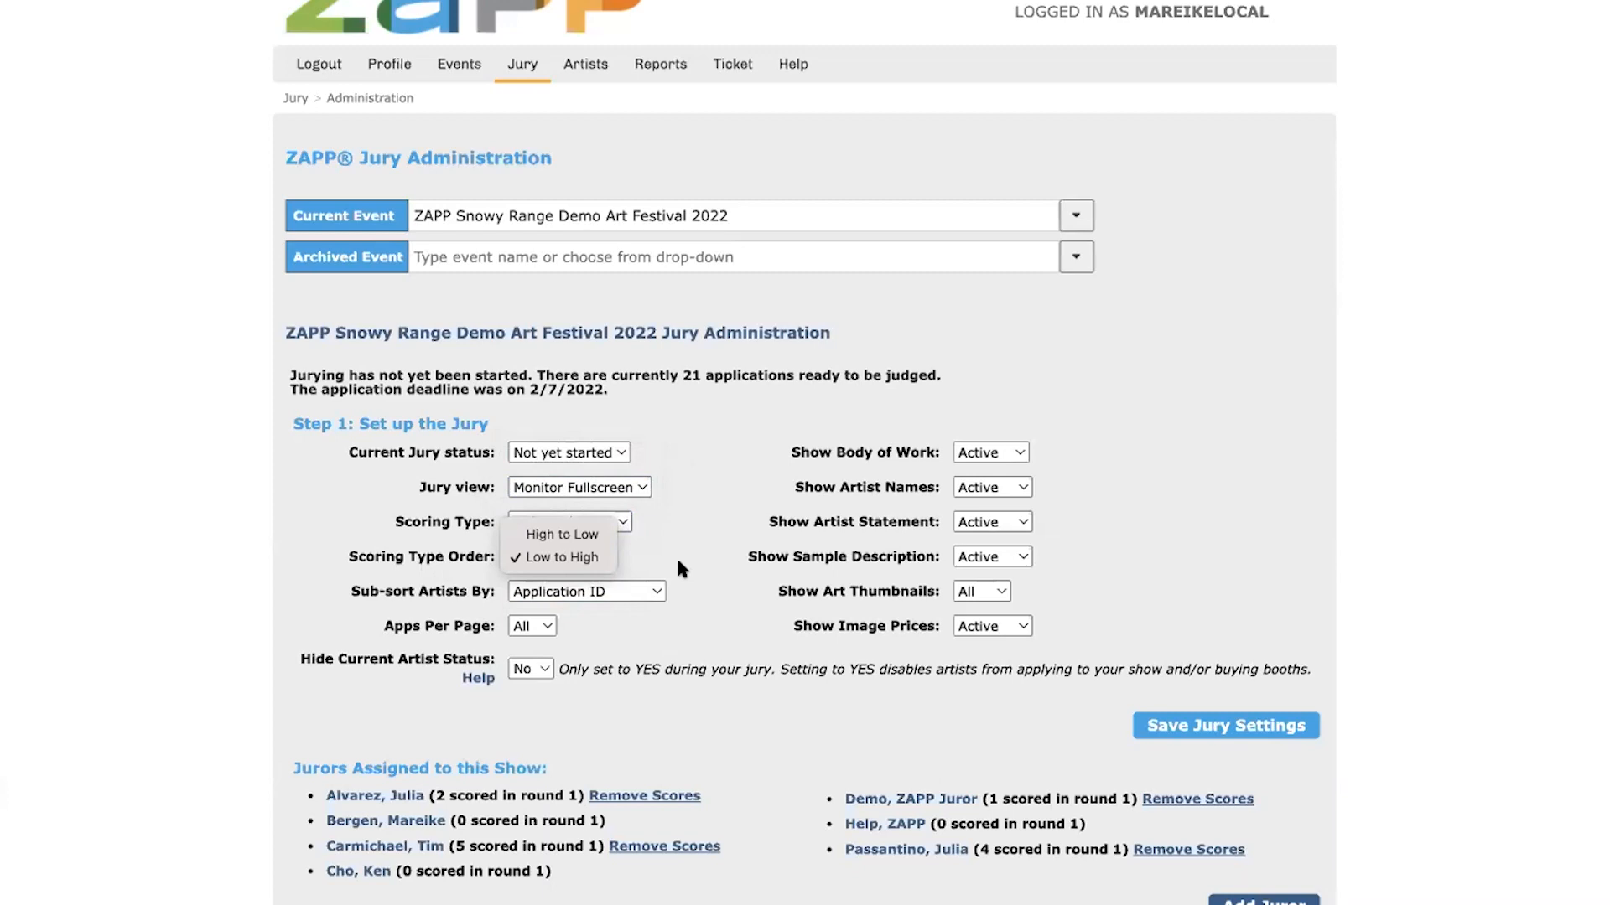
left_click(596, 519)
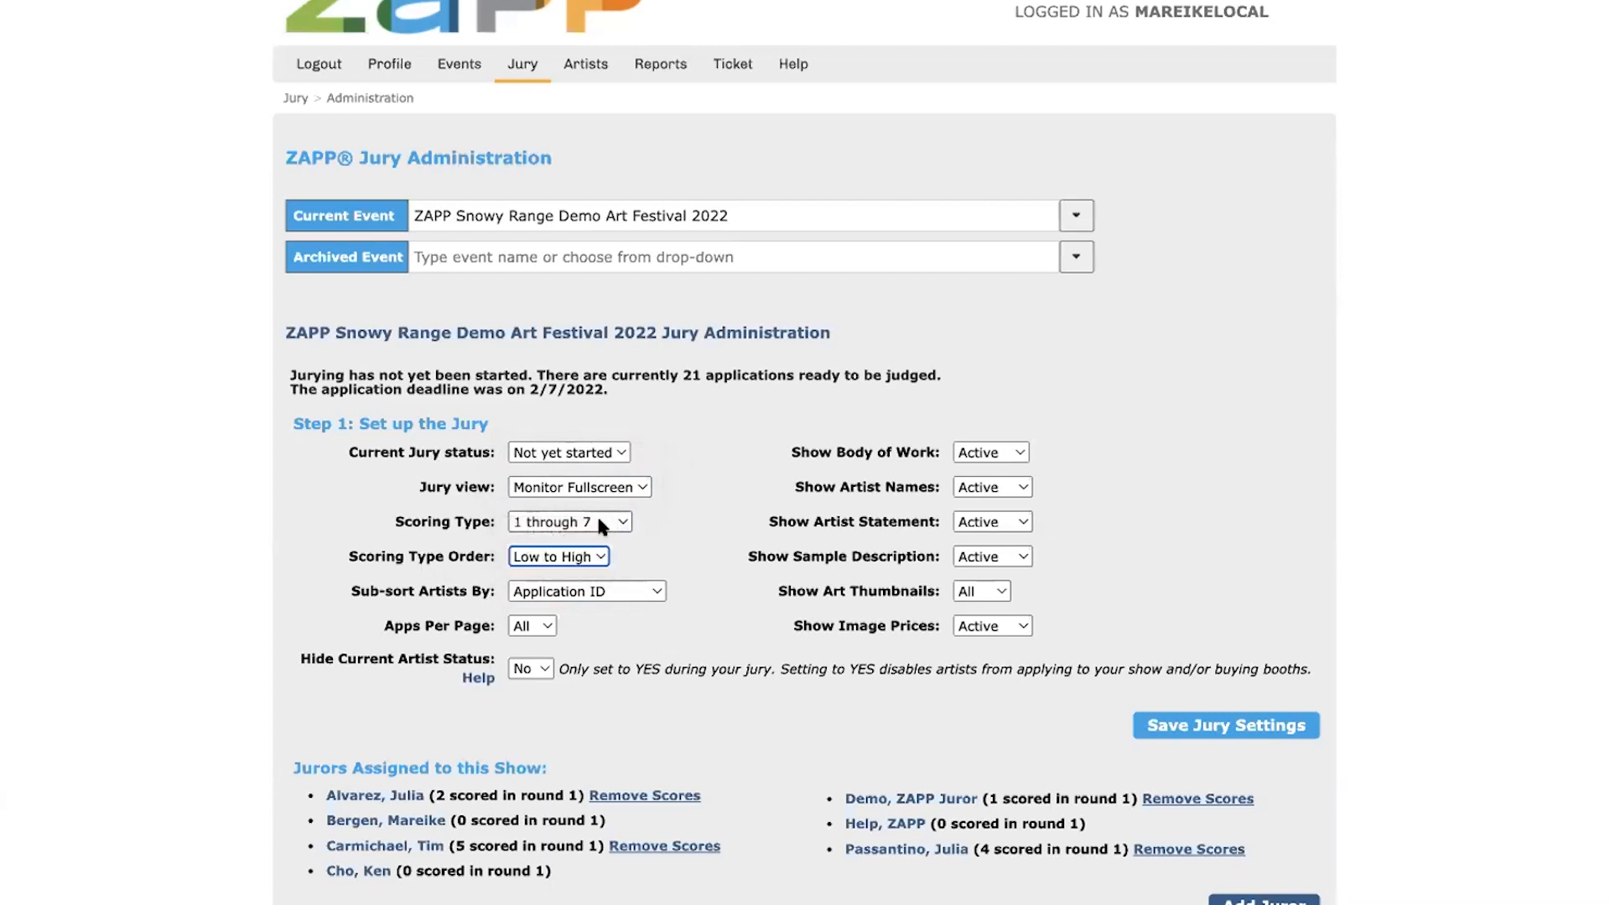
left_click(596, 520)
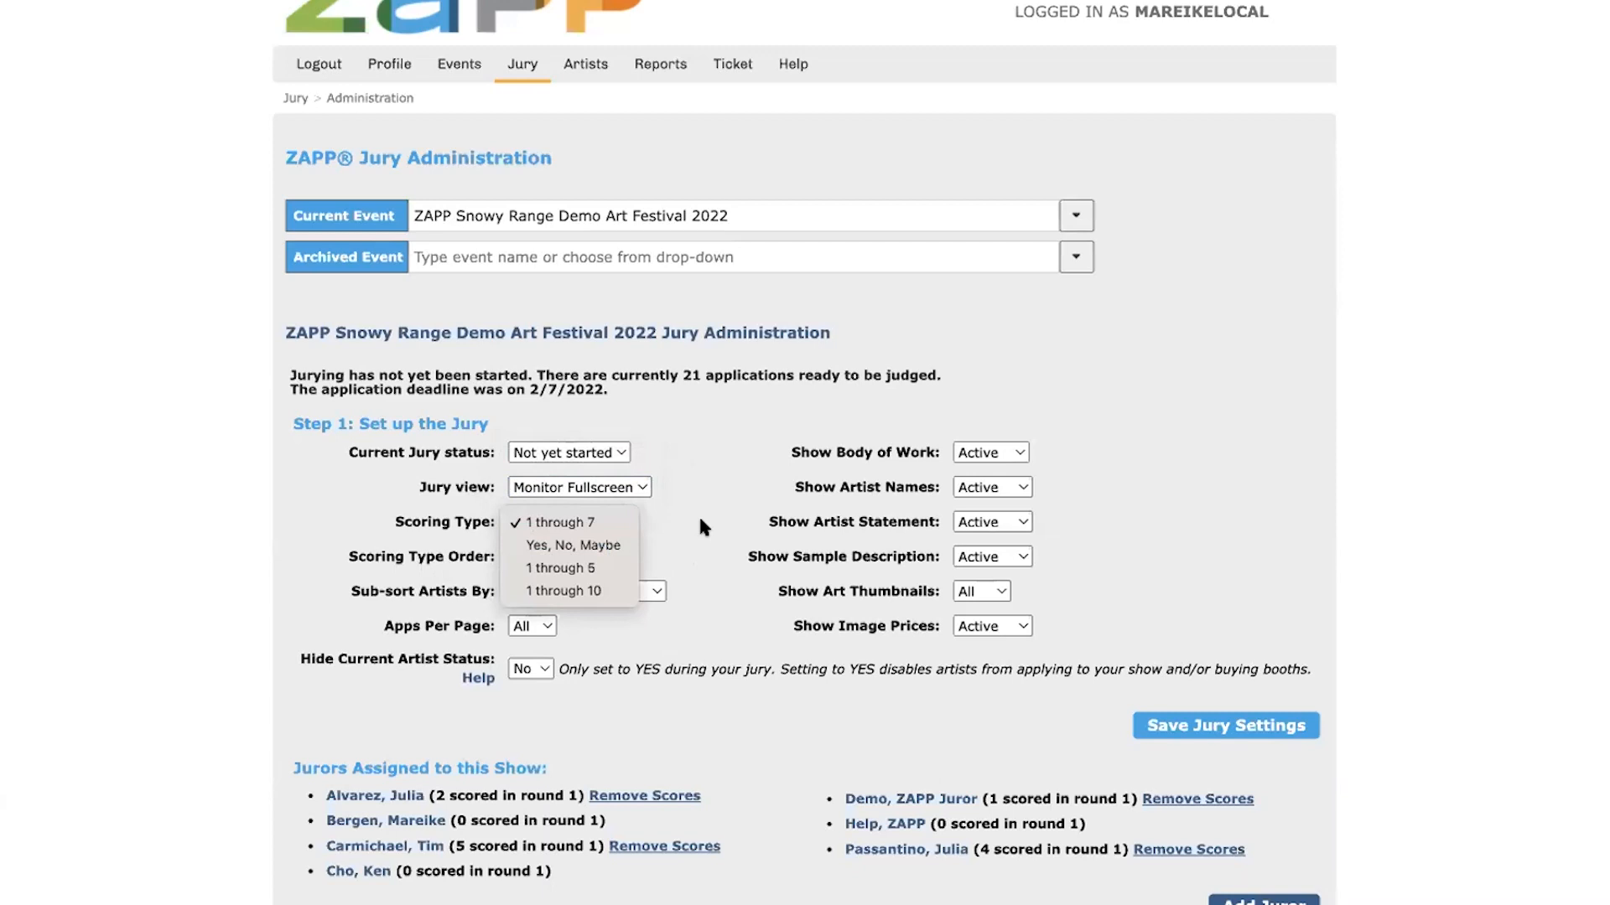
left_click(703, 527)
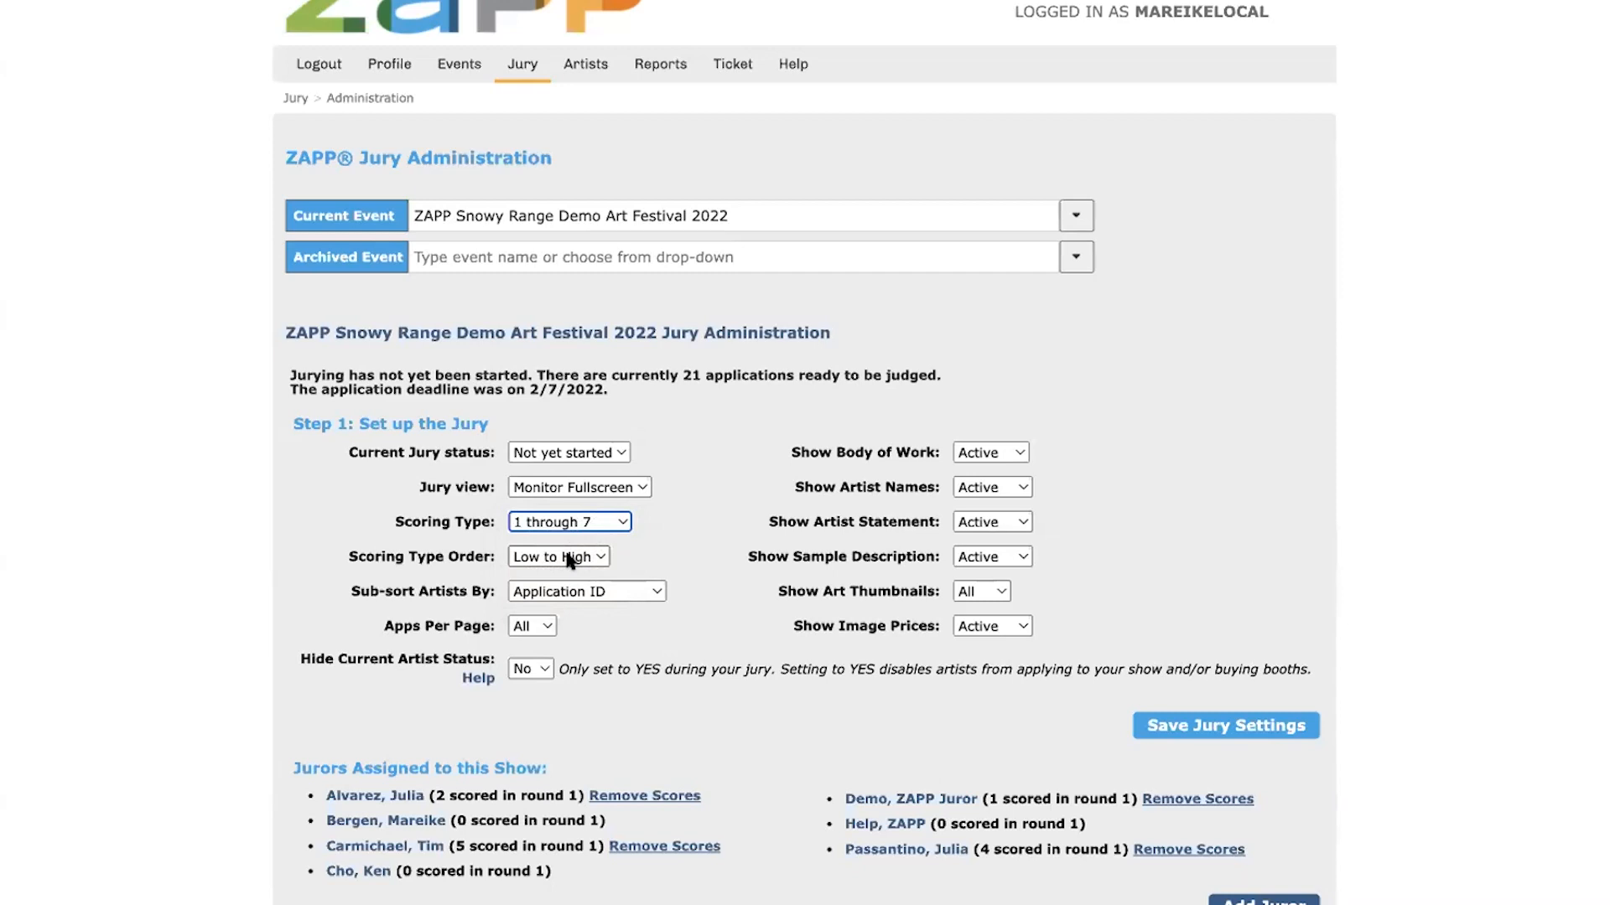
left_click(671, 535)
Examine the options for sub-sorting artists and apps per page, and read the note on hiding current artist status
left_click(633, 590)
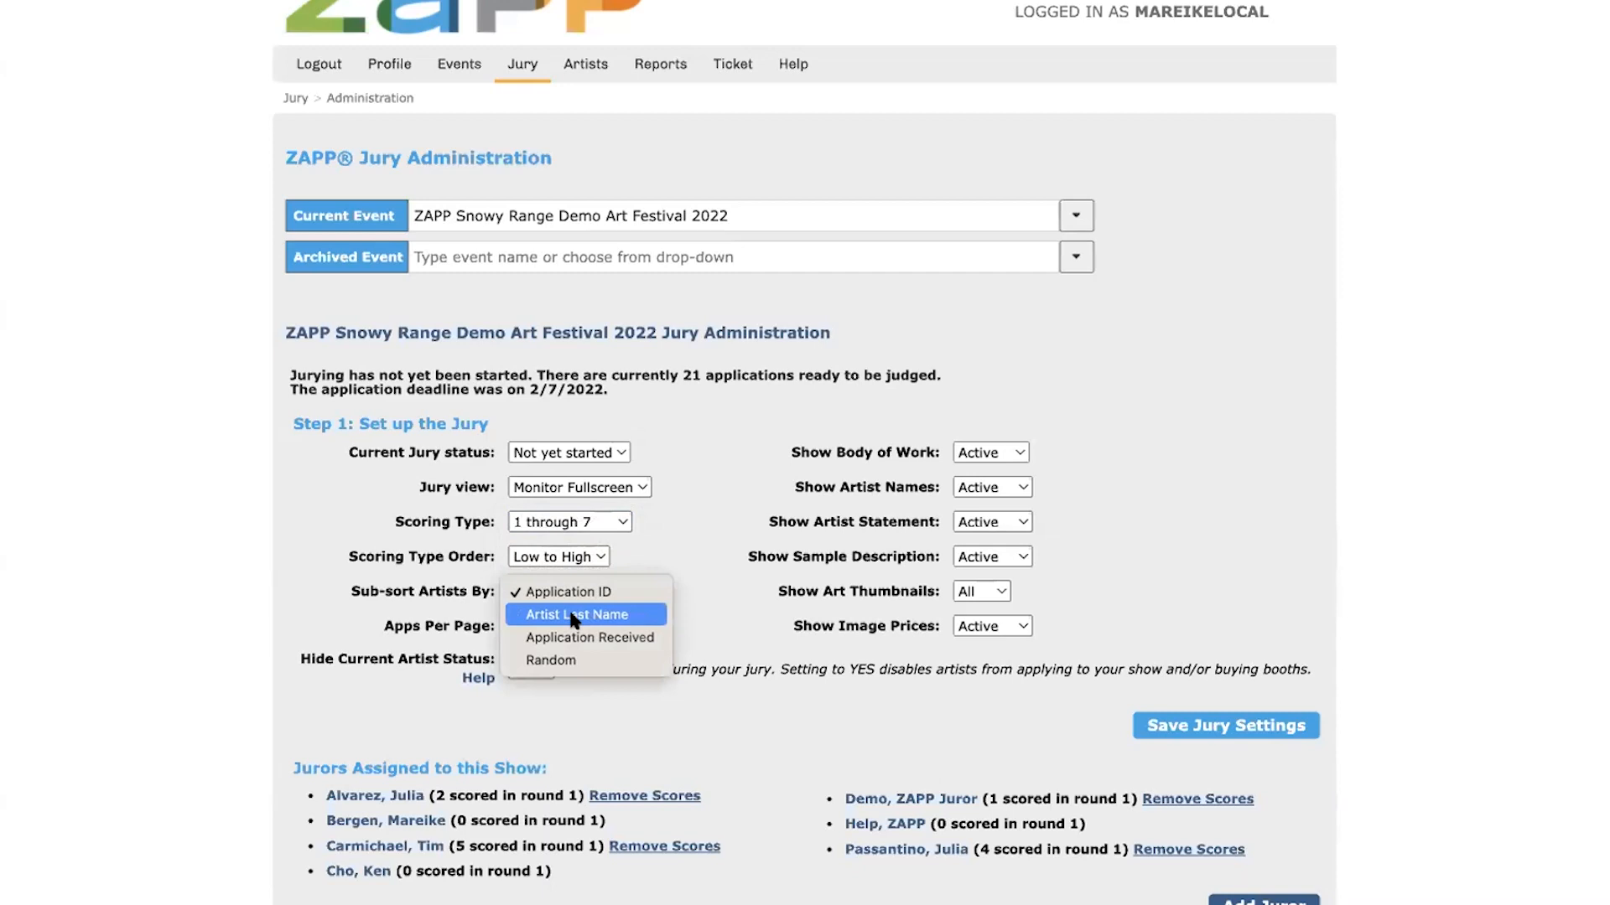
left_click(434, 641)
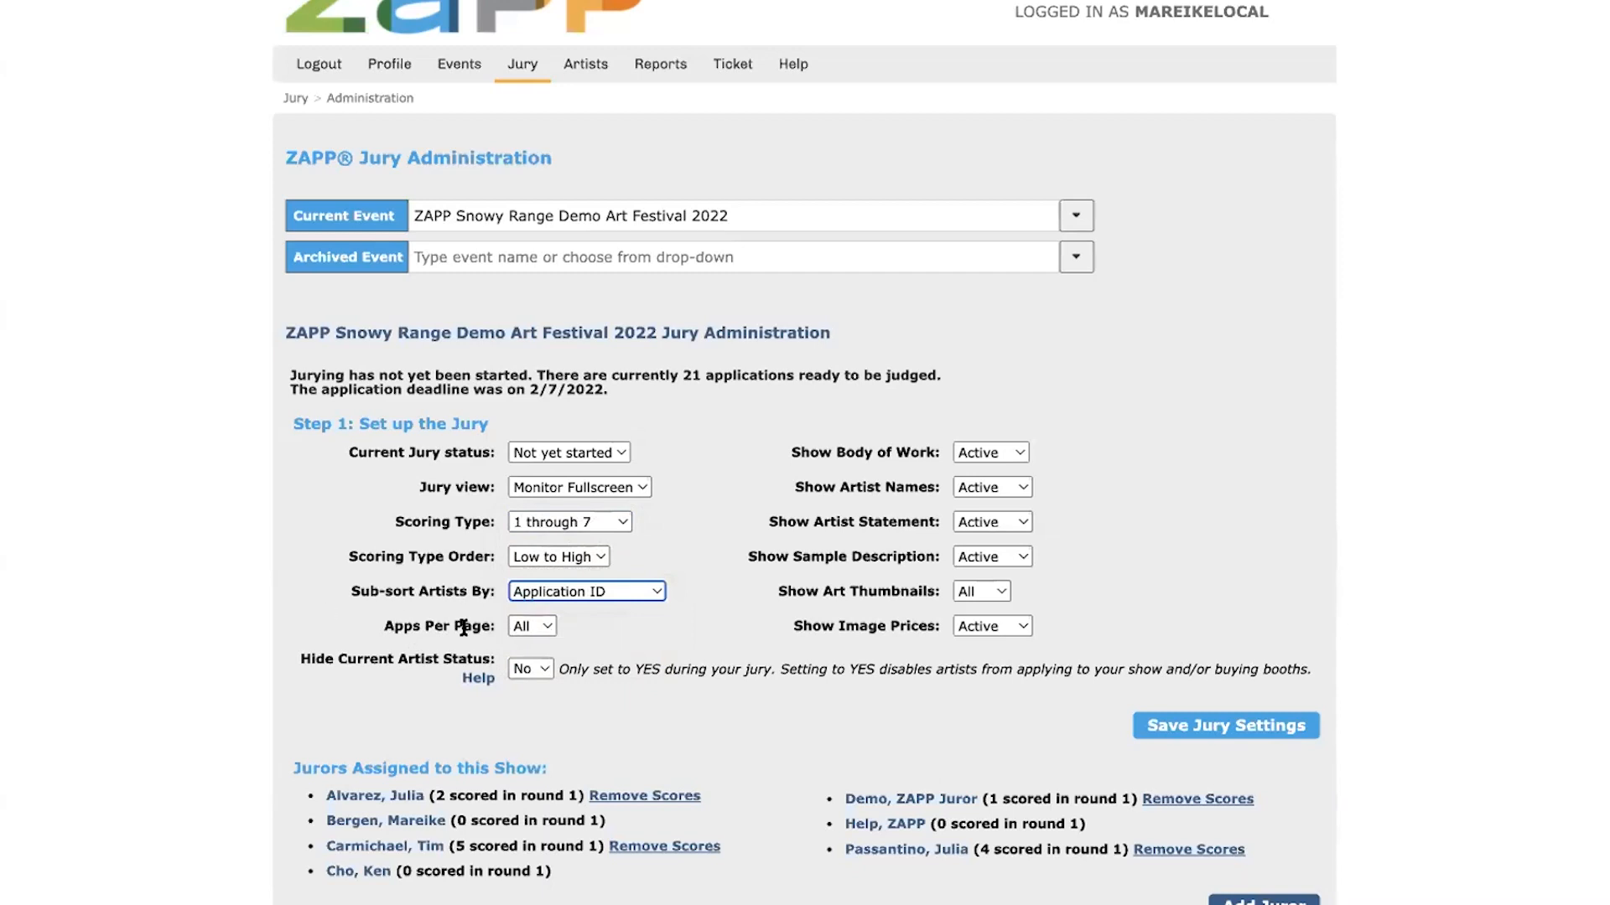
left_click(532, 624)
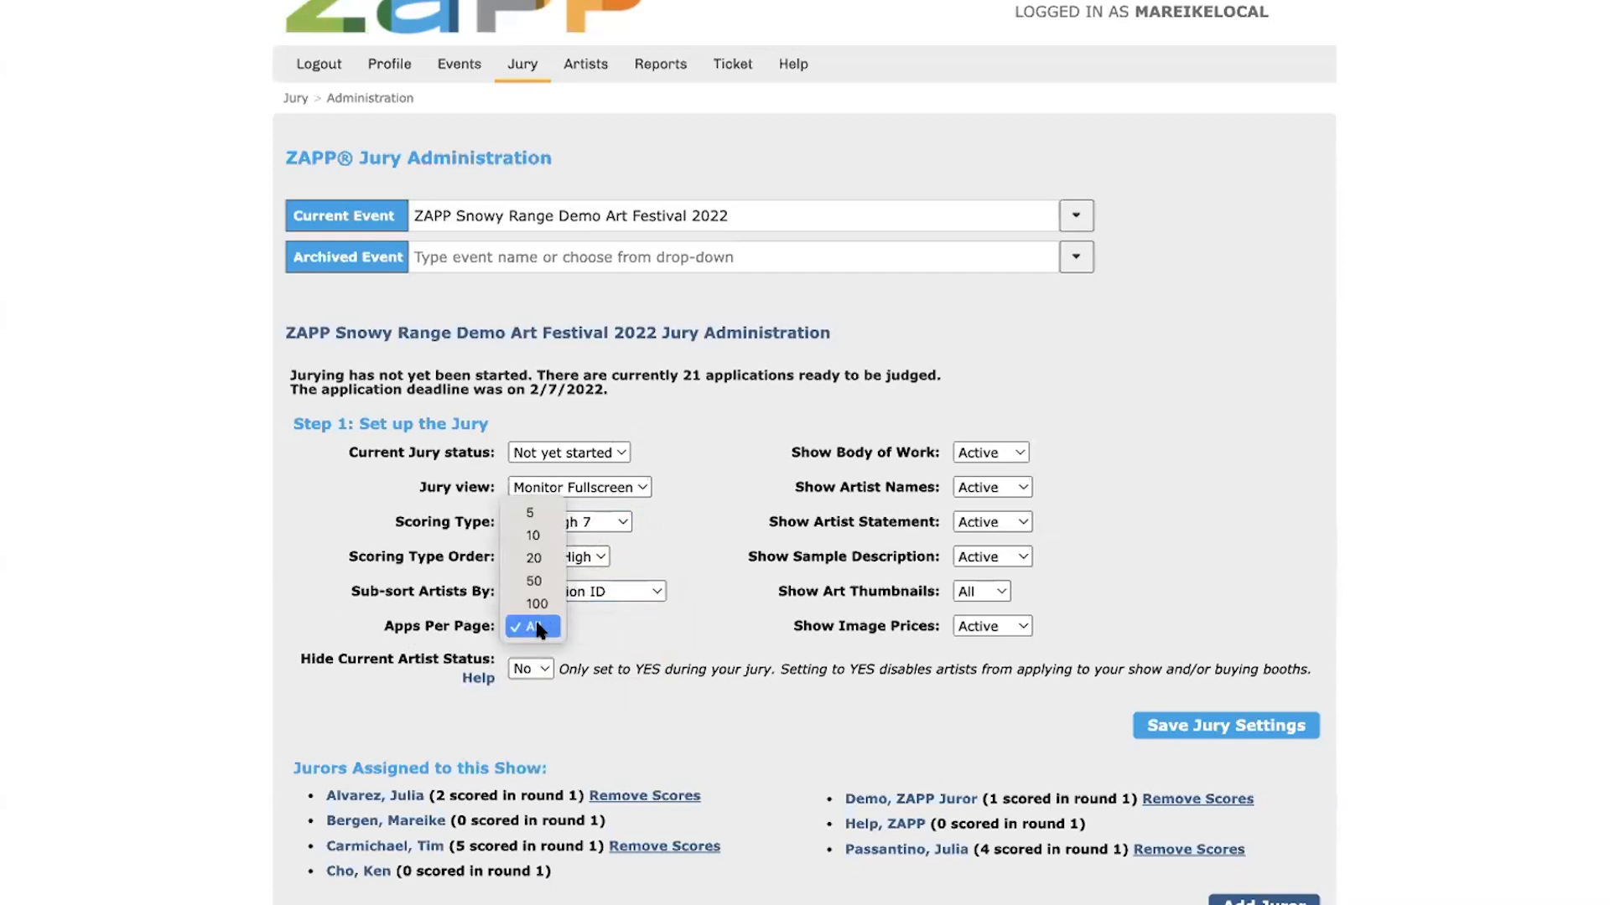
left_click(560, 625)
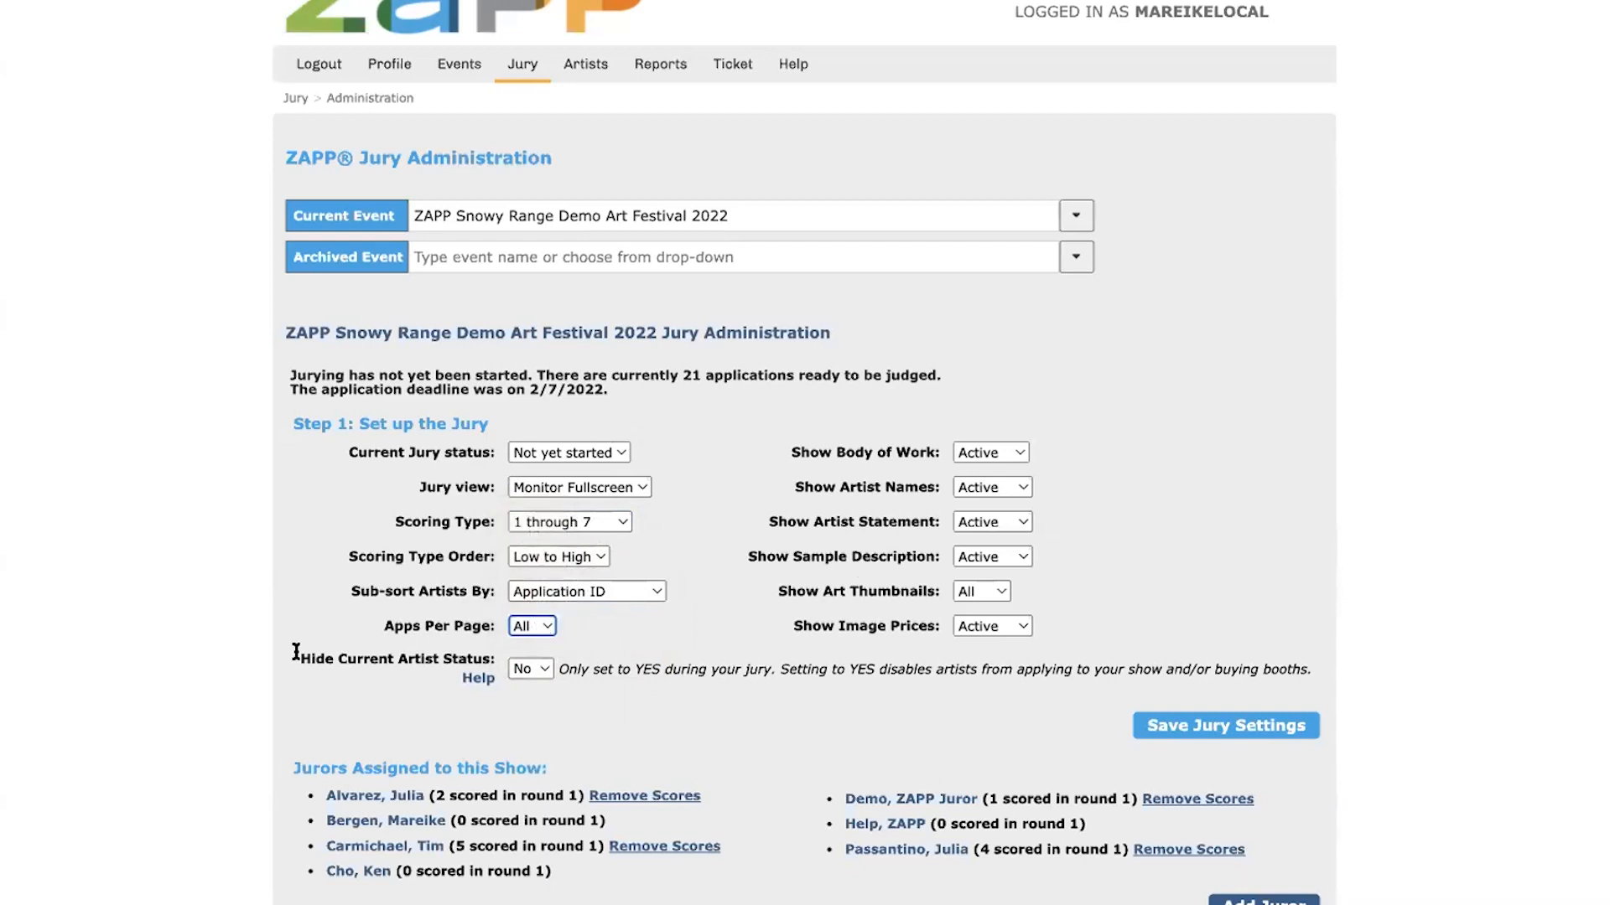
left_click_drag(296, 652, 500, 659)
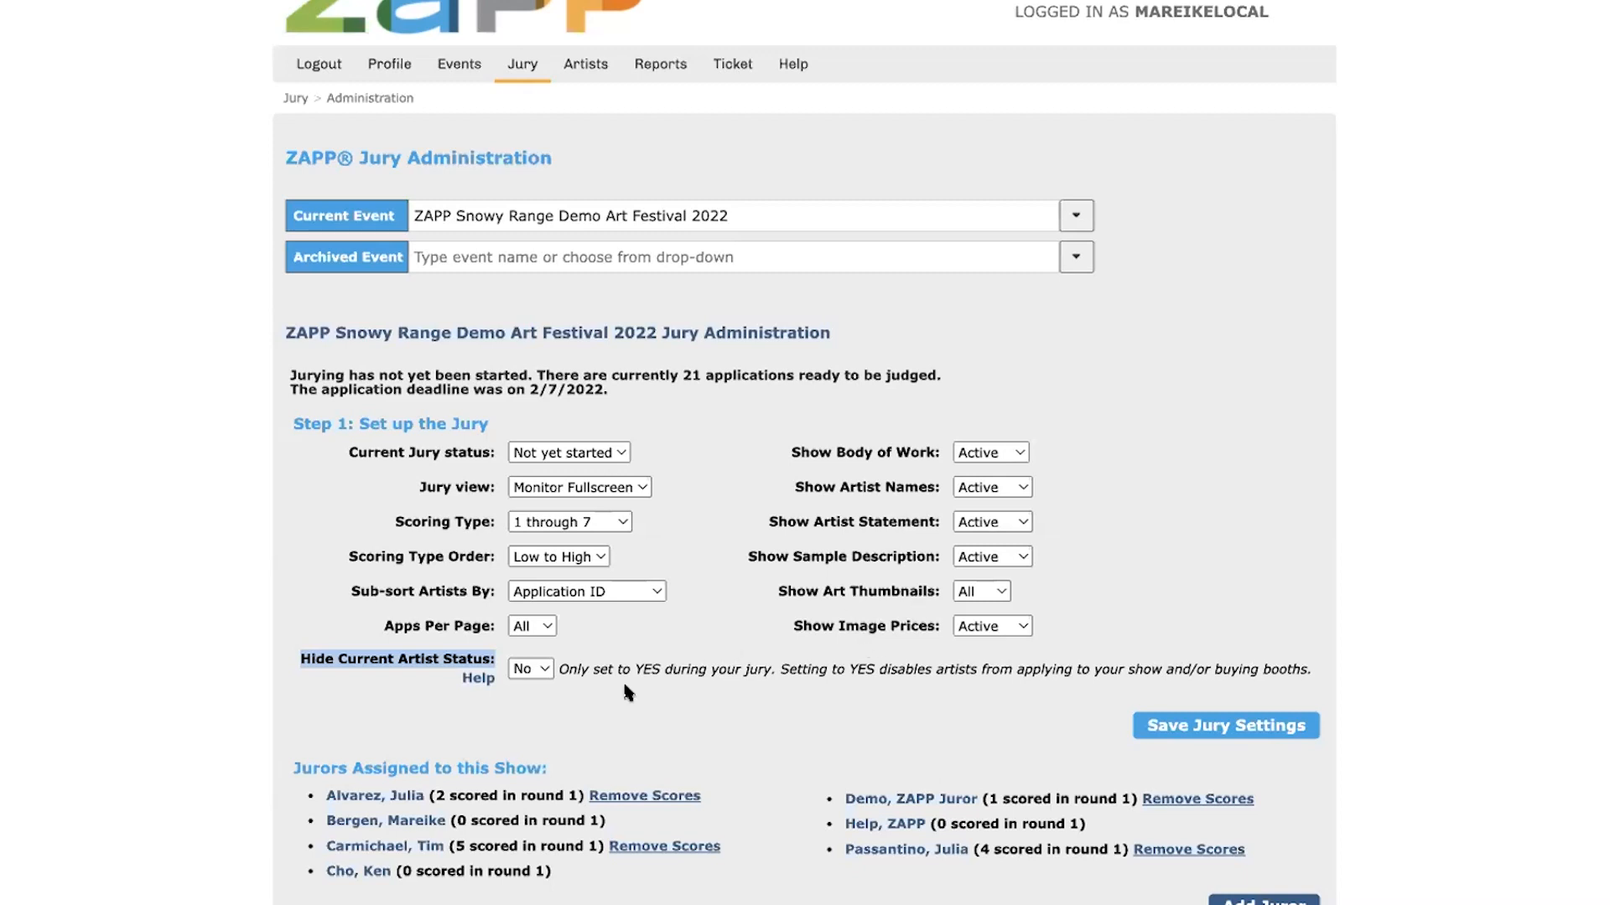
double_click(648, 669)
double_click(685, 669)
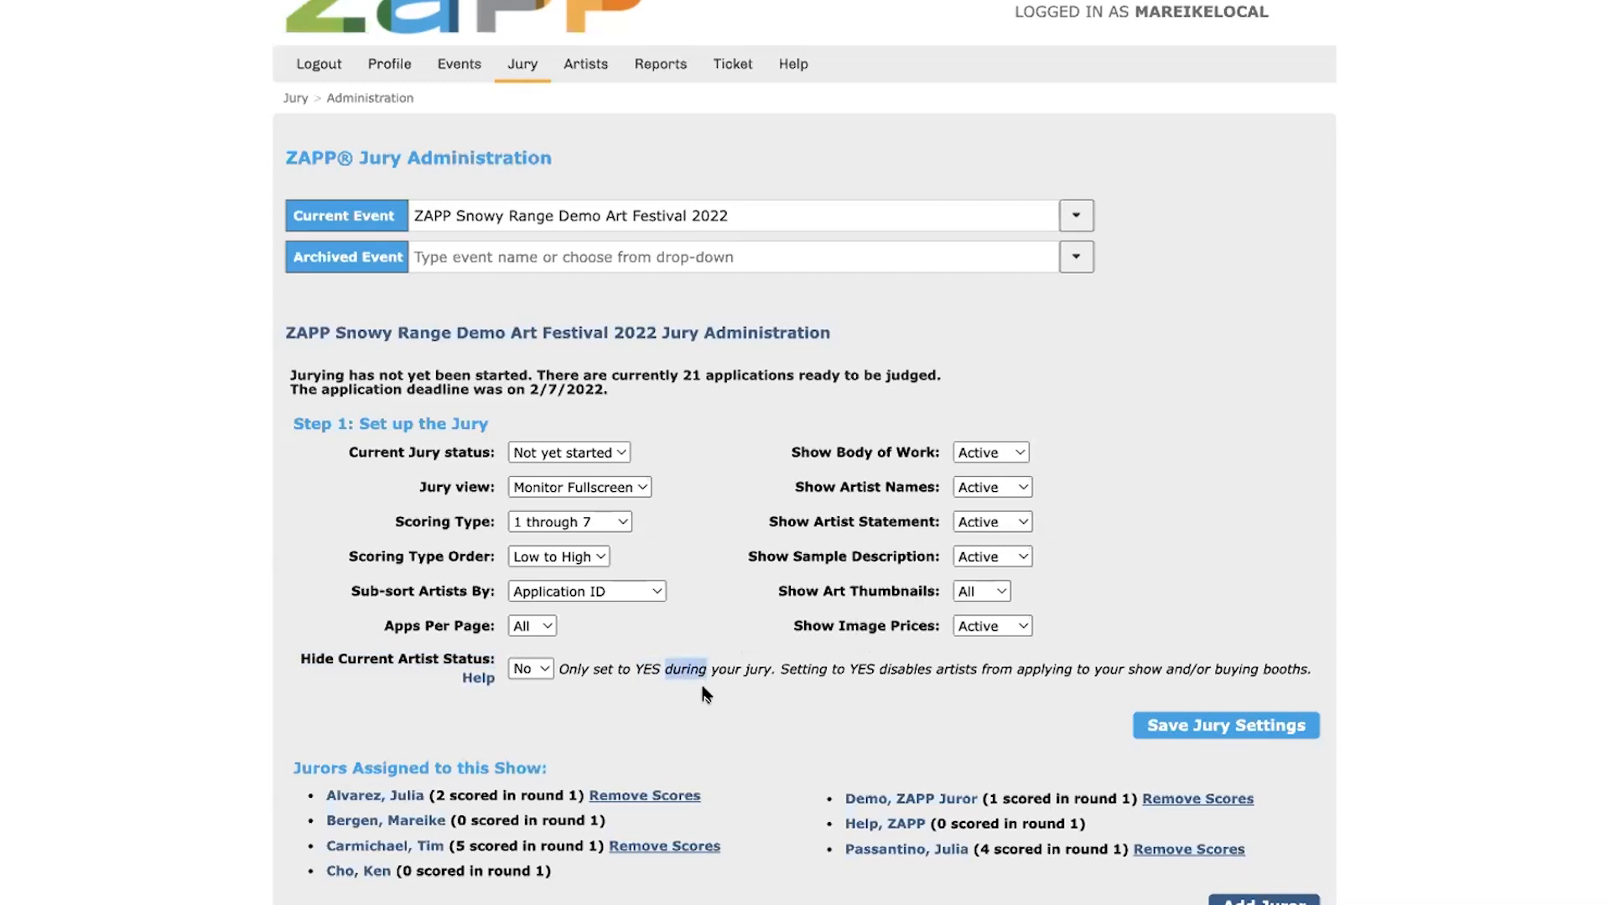
double_click(729, 670)
Examine the jury display settings for showing body of work, artist names and artist statement
left_click(807, 455)
left_click_drag(791, 451, 939, 448)
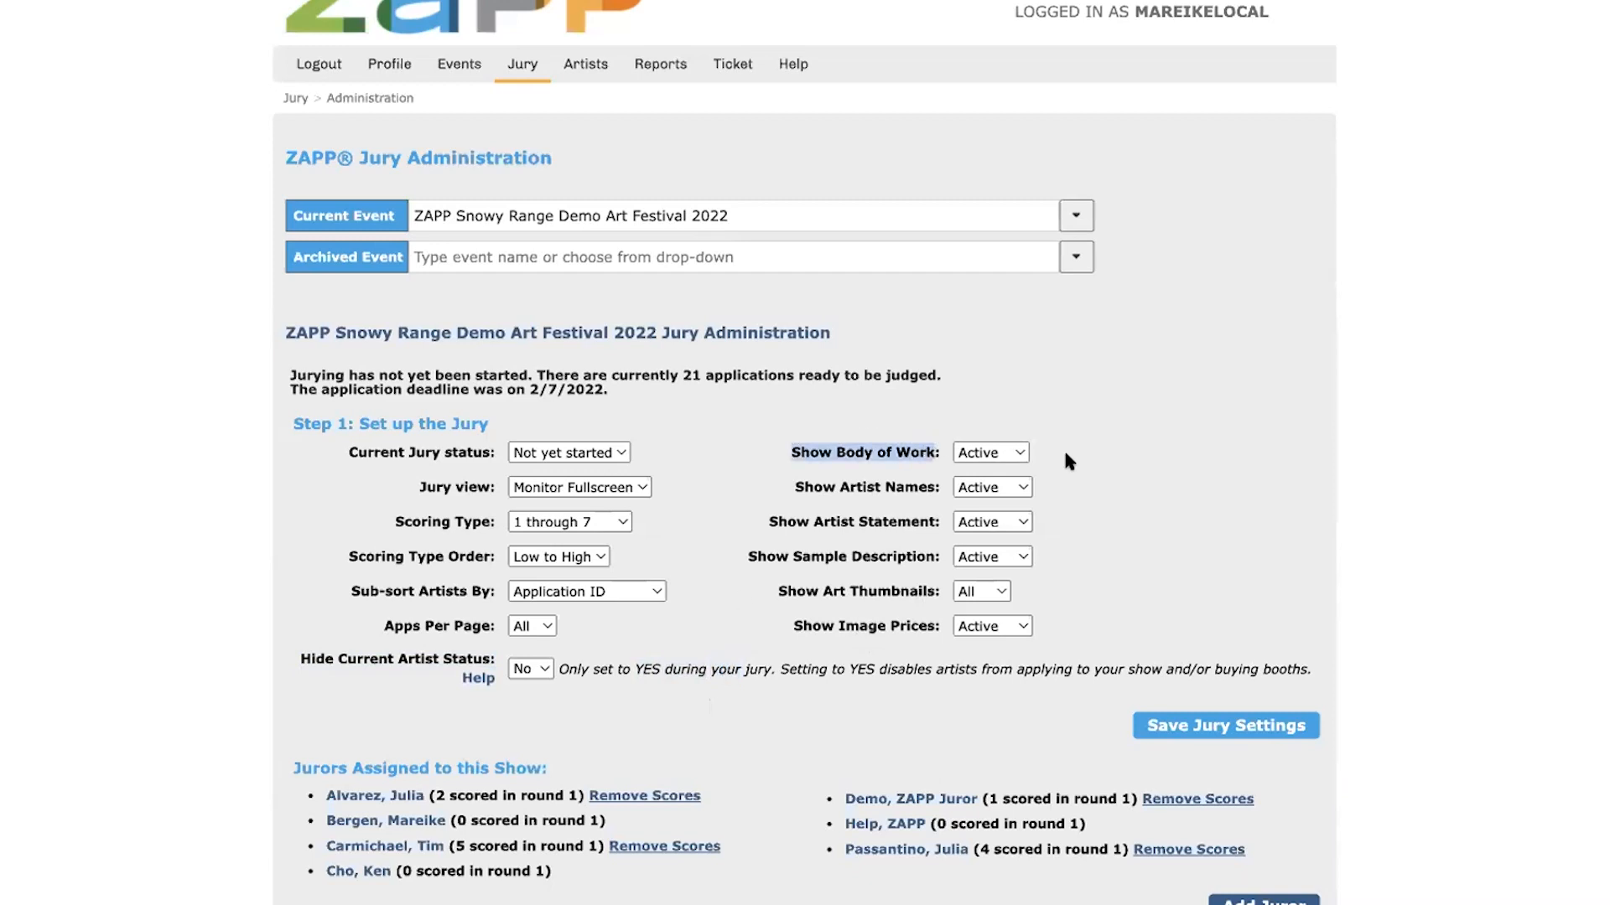
left_click(1064, 447)
double_click(902, 451)
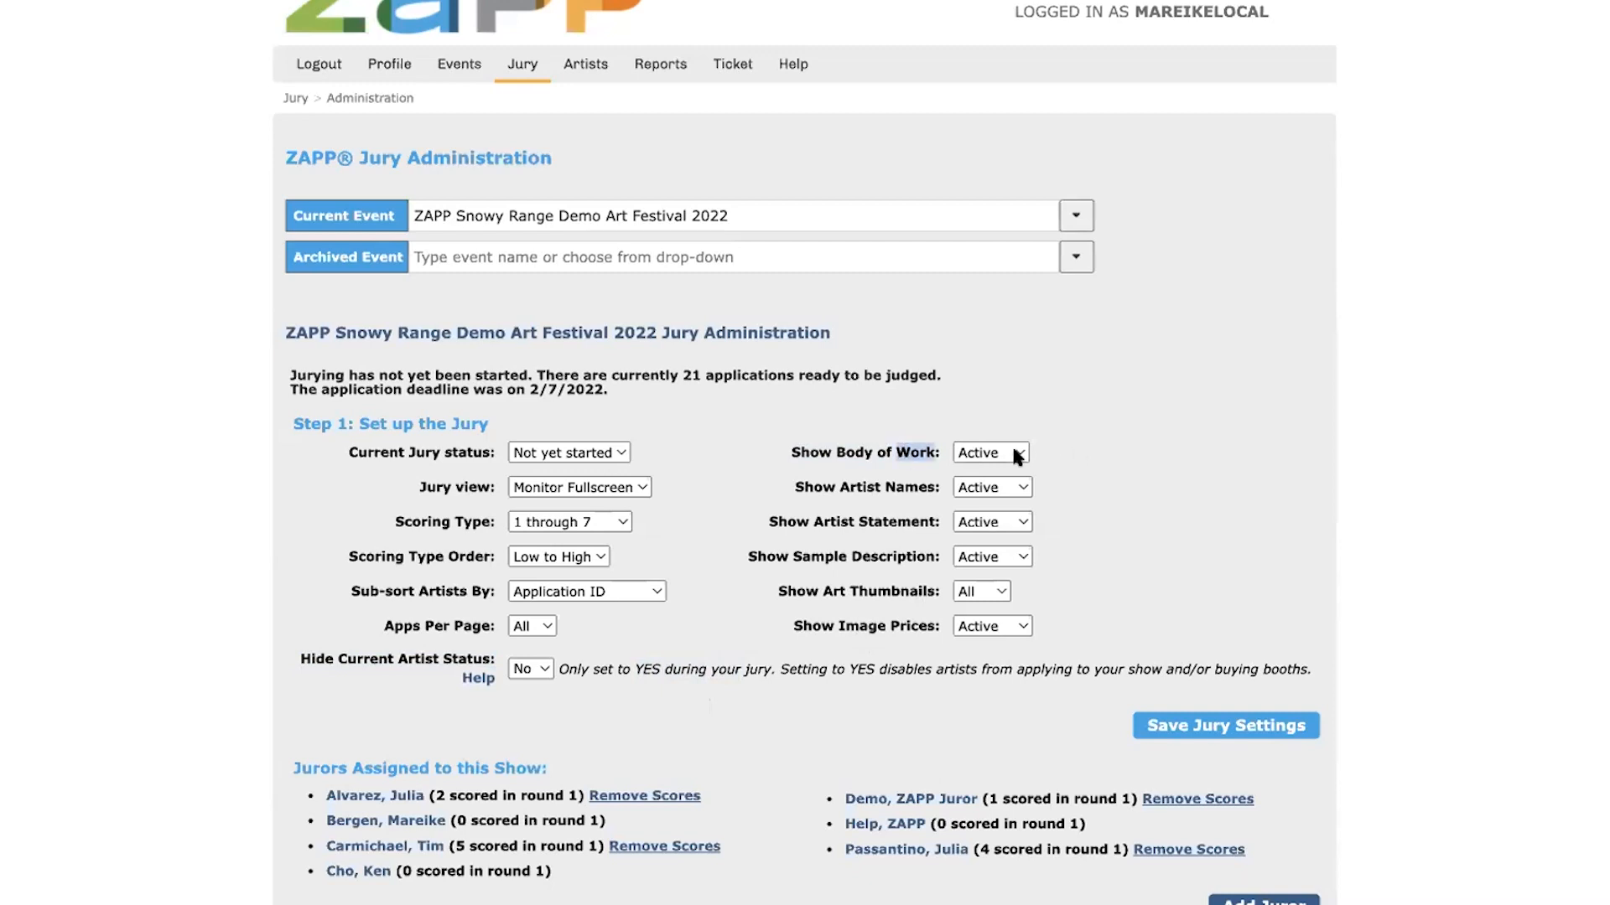
left_click(1005, 446)
left_click(878, 479)
double_click(858, 488)
left_click(1018, 489)
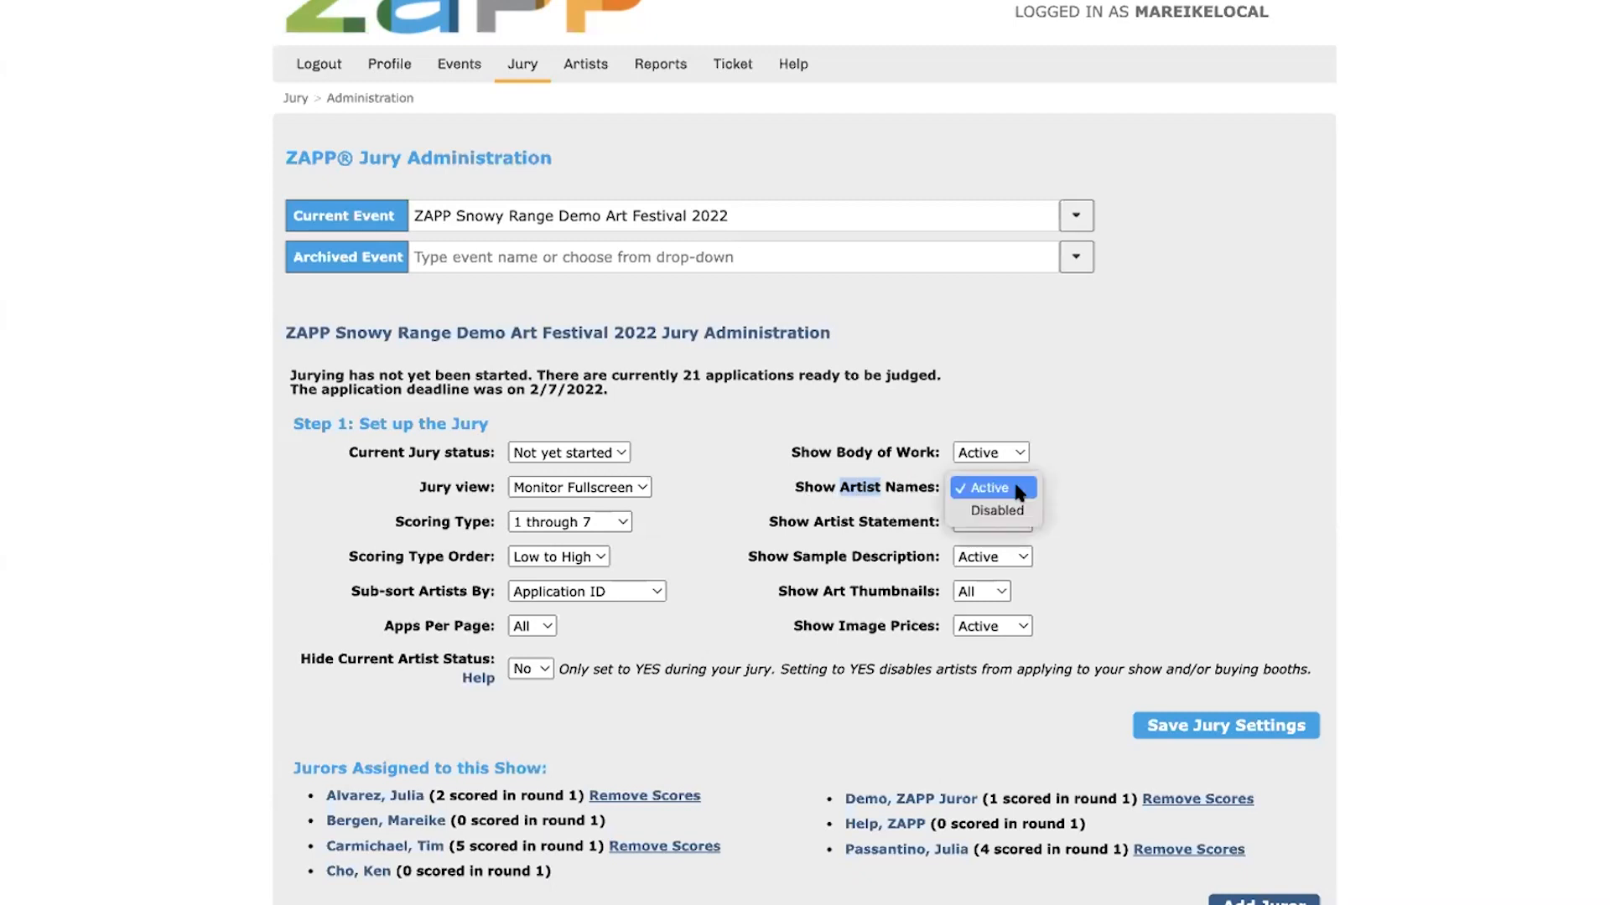
left_click(890, 525)
left_click_drag(812, 521, 948, 516)
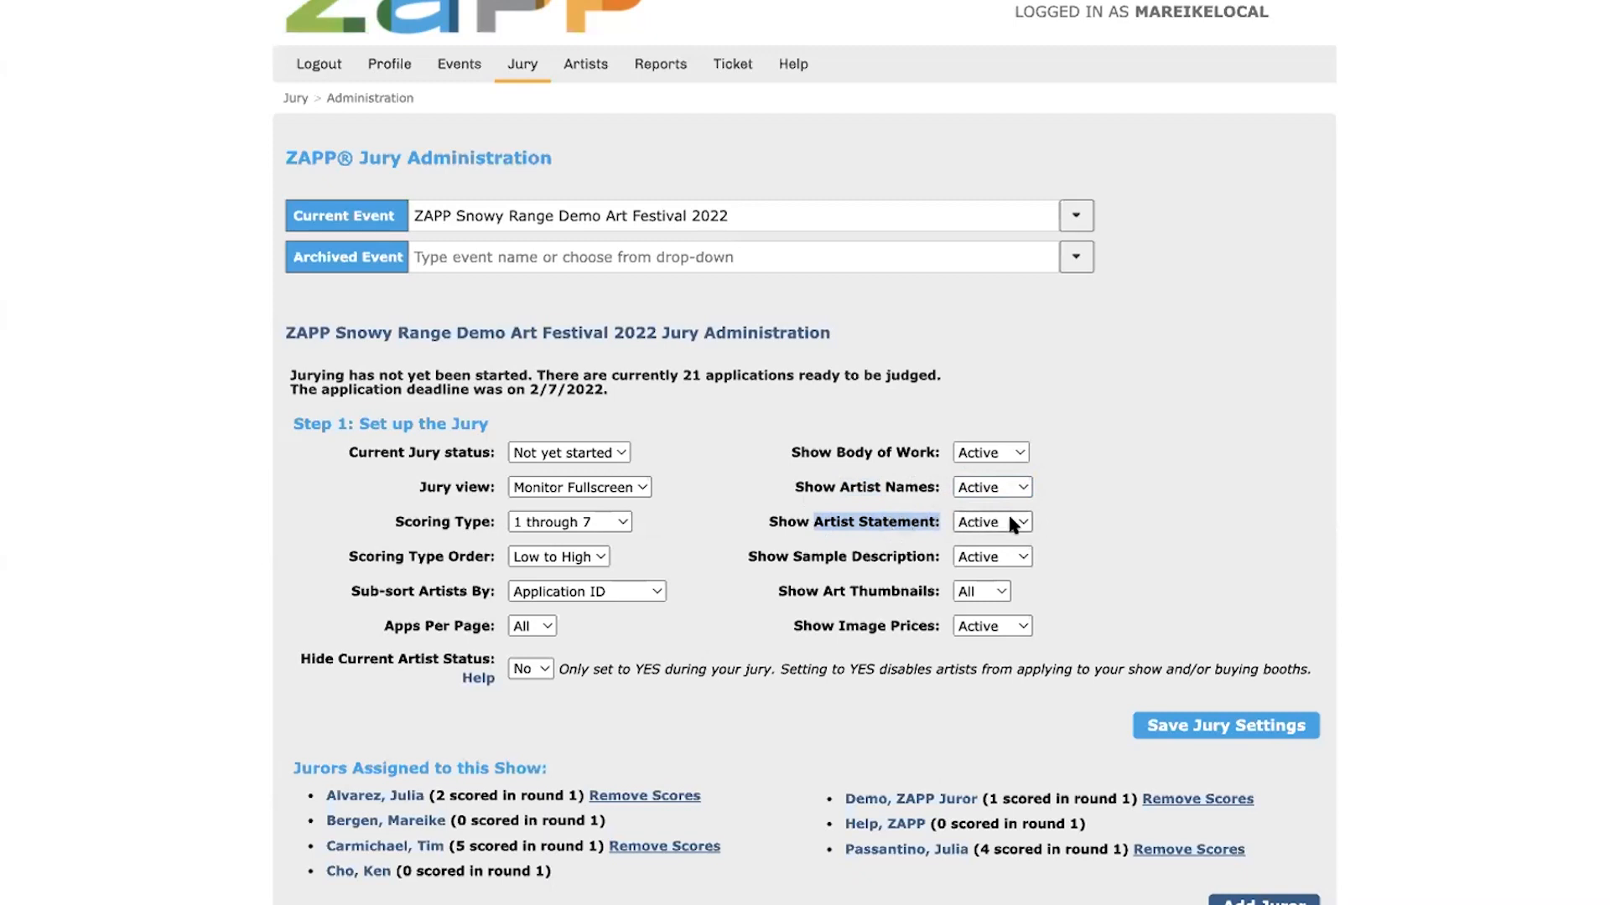
left_click(1053, 524)
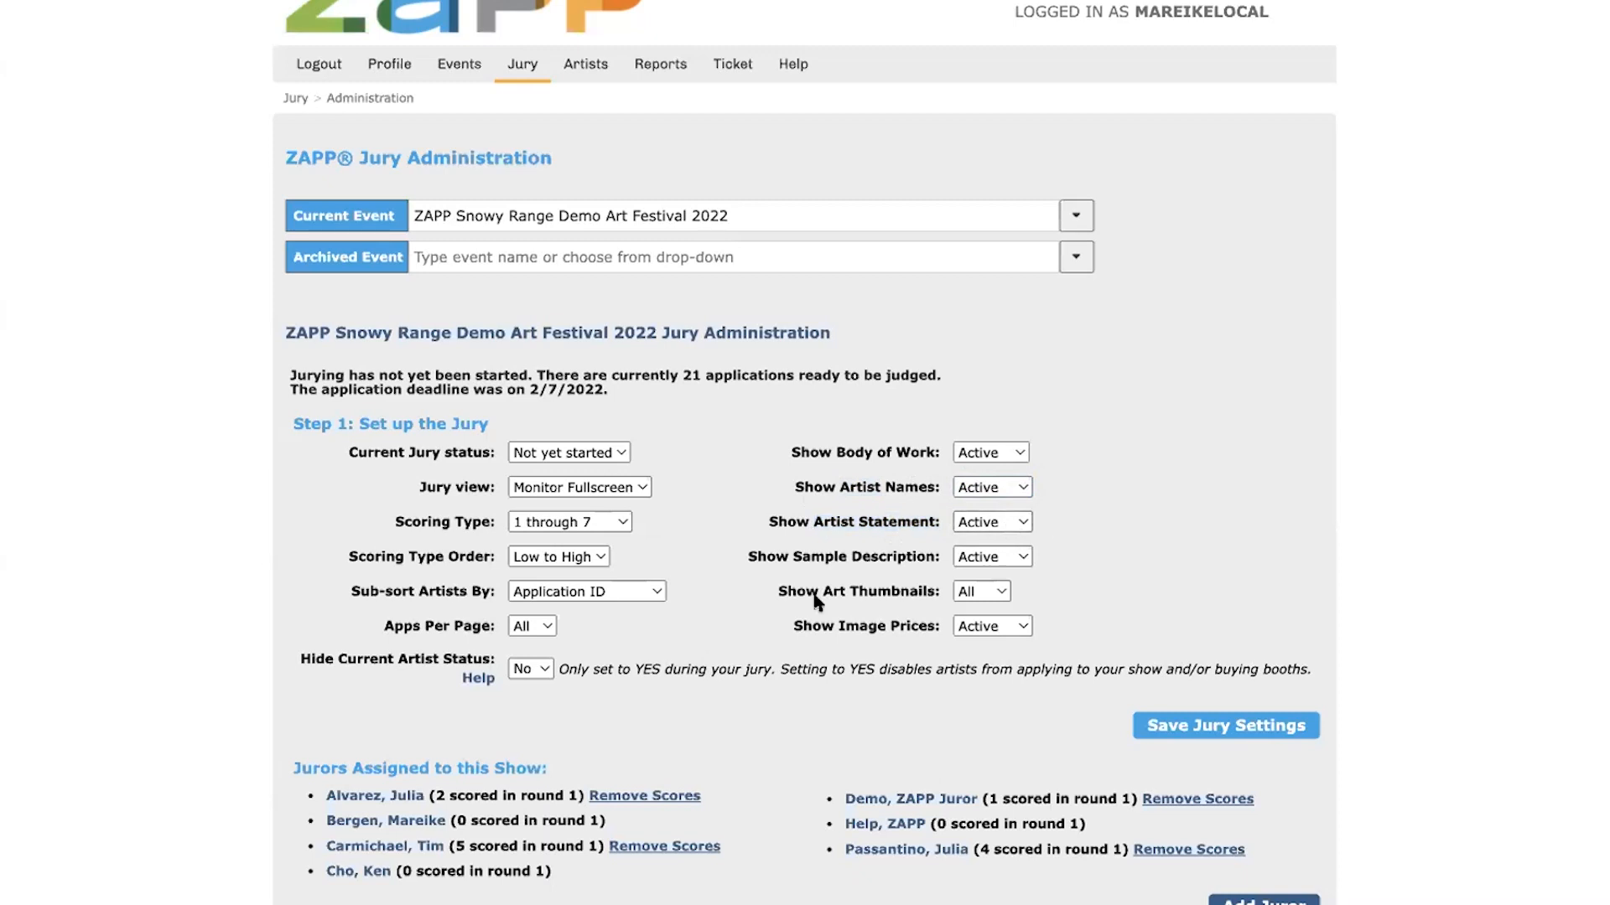
Examine the jury display options for sample descriptions, art thumbnails and image prices
left_click(1009, 563)
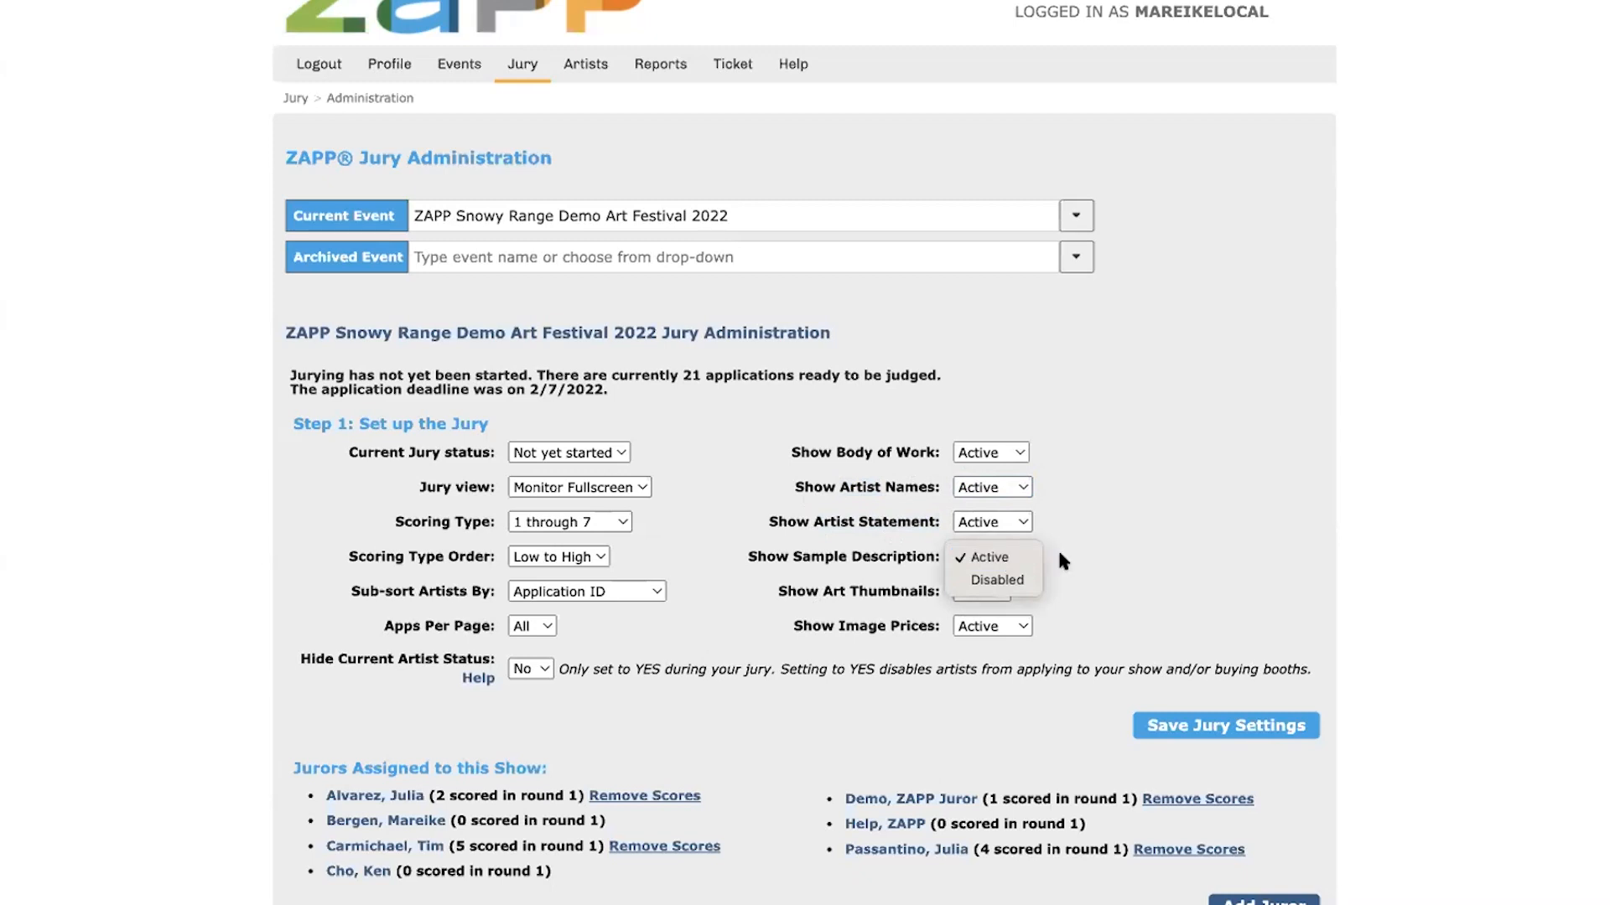
left_click(1009, 560)
left_click(973, 594)
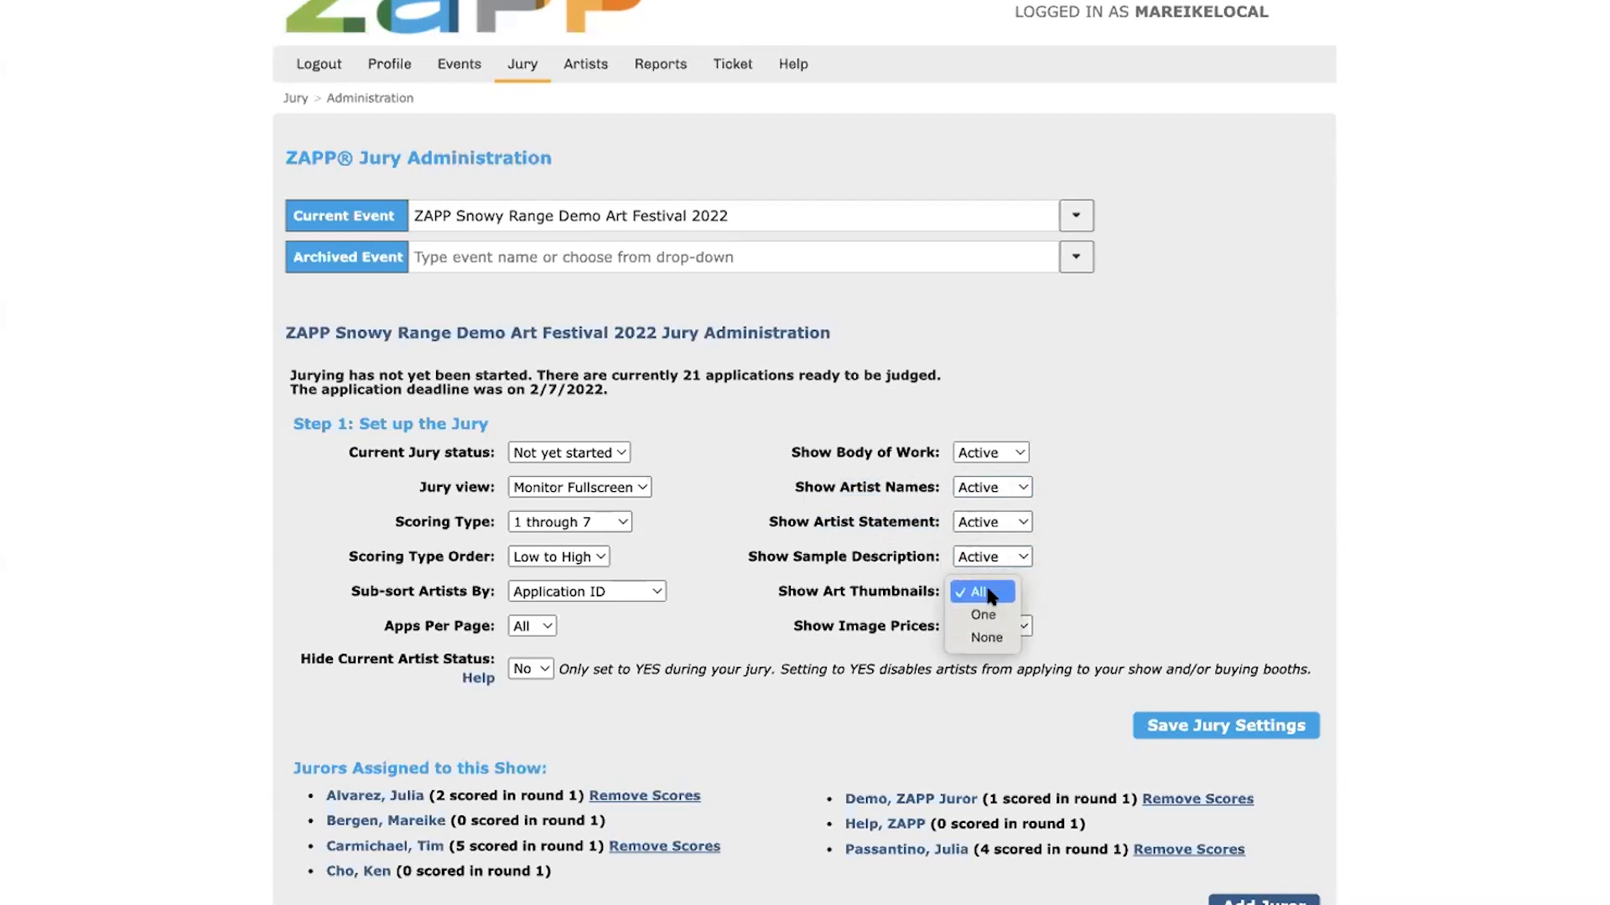
left_click(990, 596)
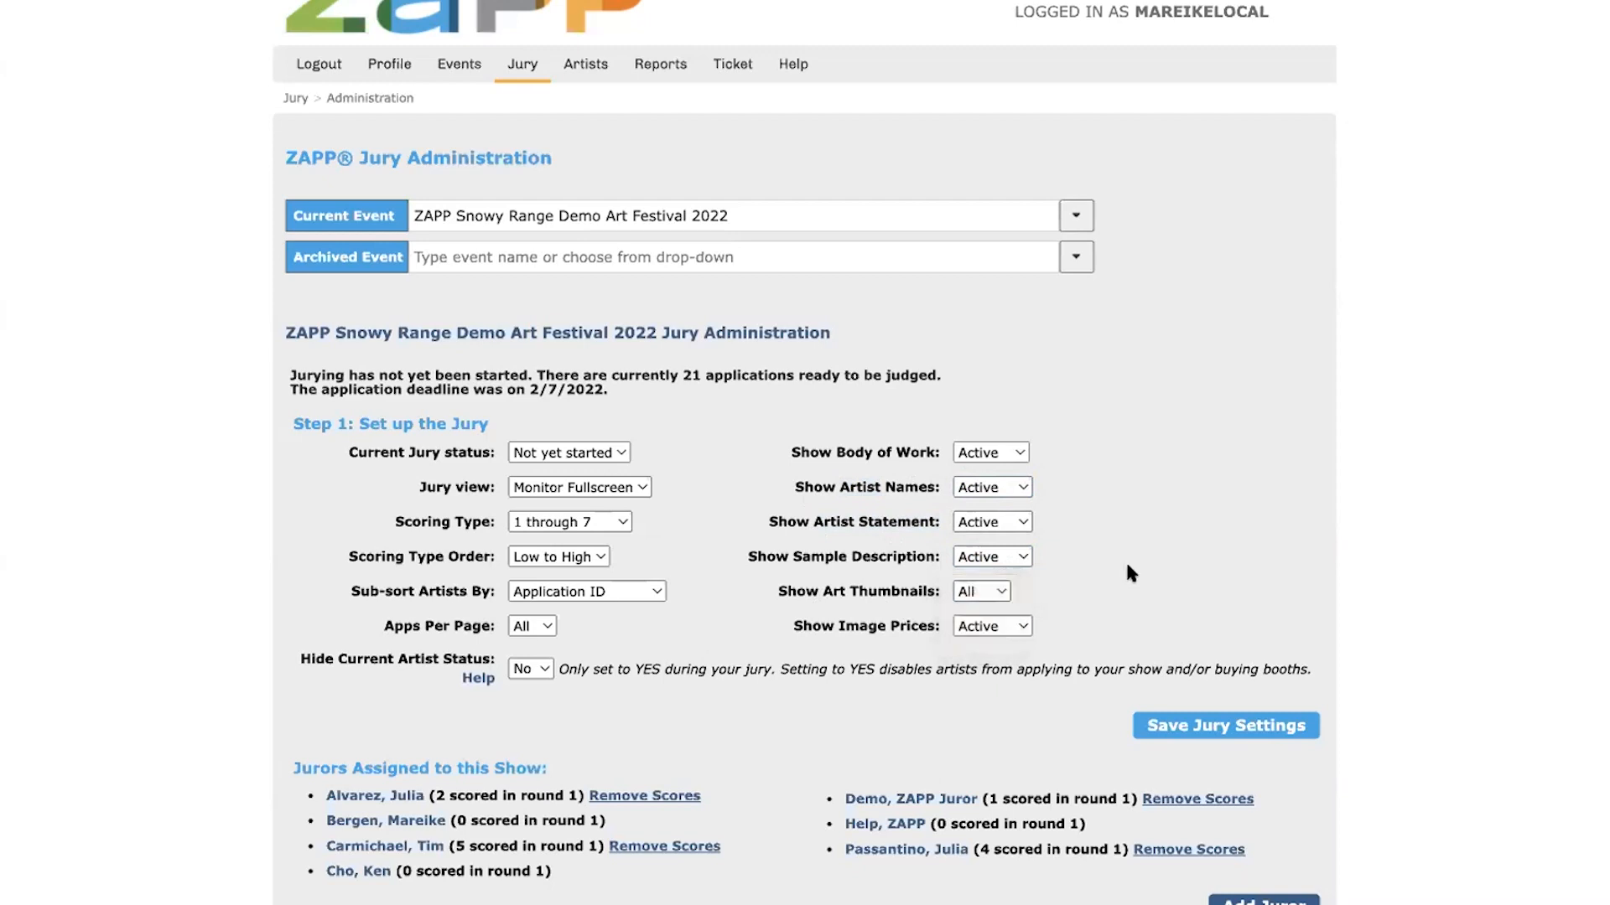
left_click(1006, 630)
left_click(1084, 621)
left_click(1088, 215)
left_click(1076, 215)
left_click(1075, 216)
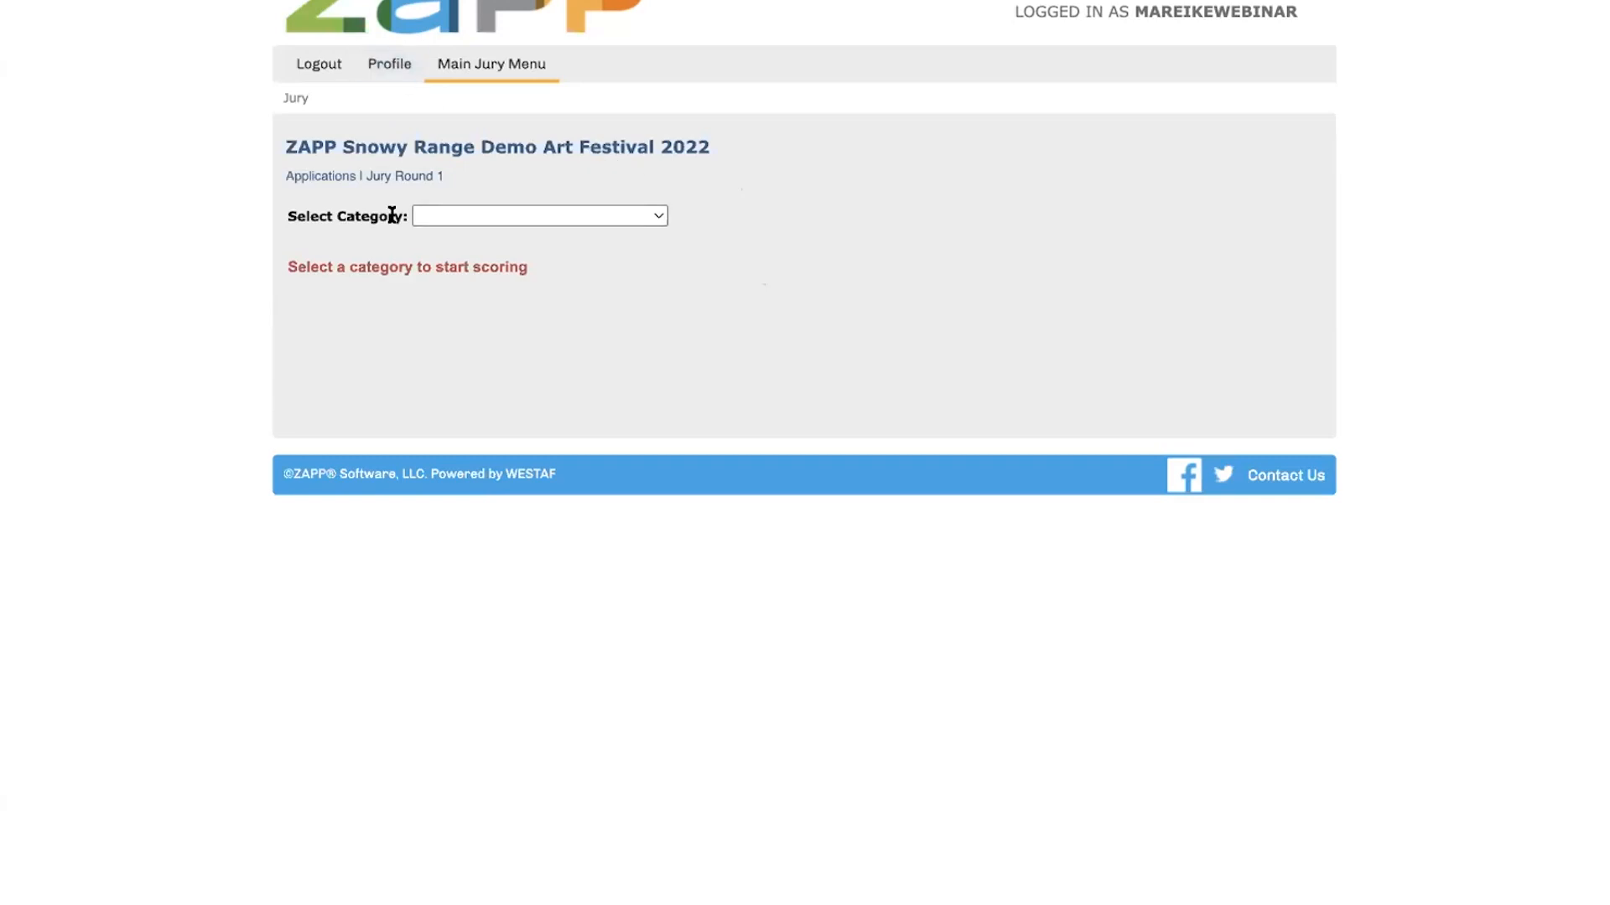
List the event's applications for All Categories in the juror view and start the image review slideshow
left_click(552, 218)
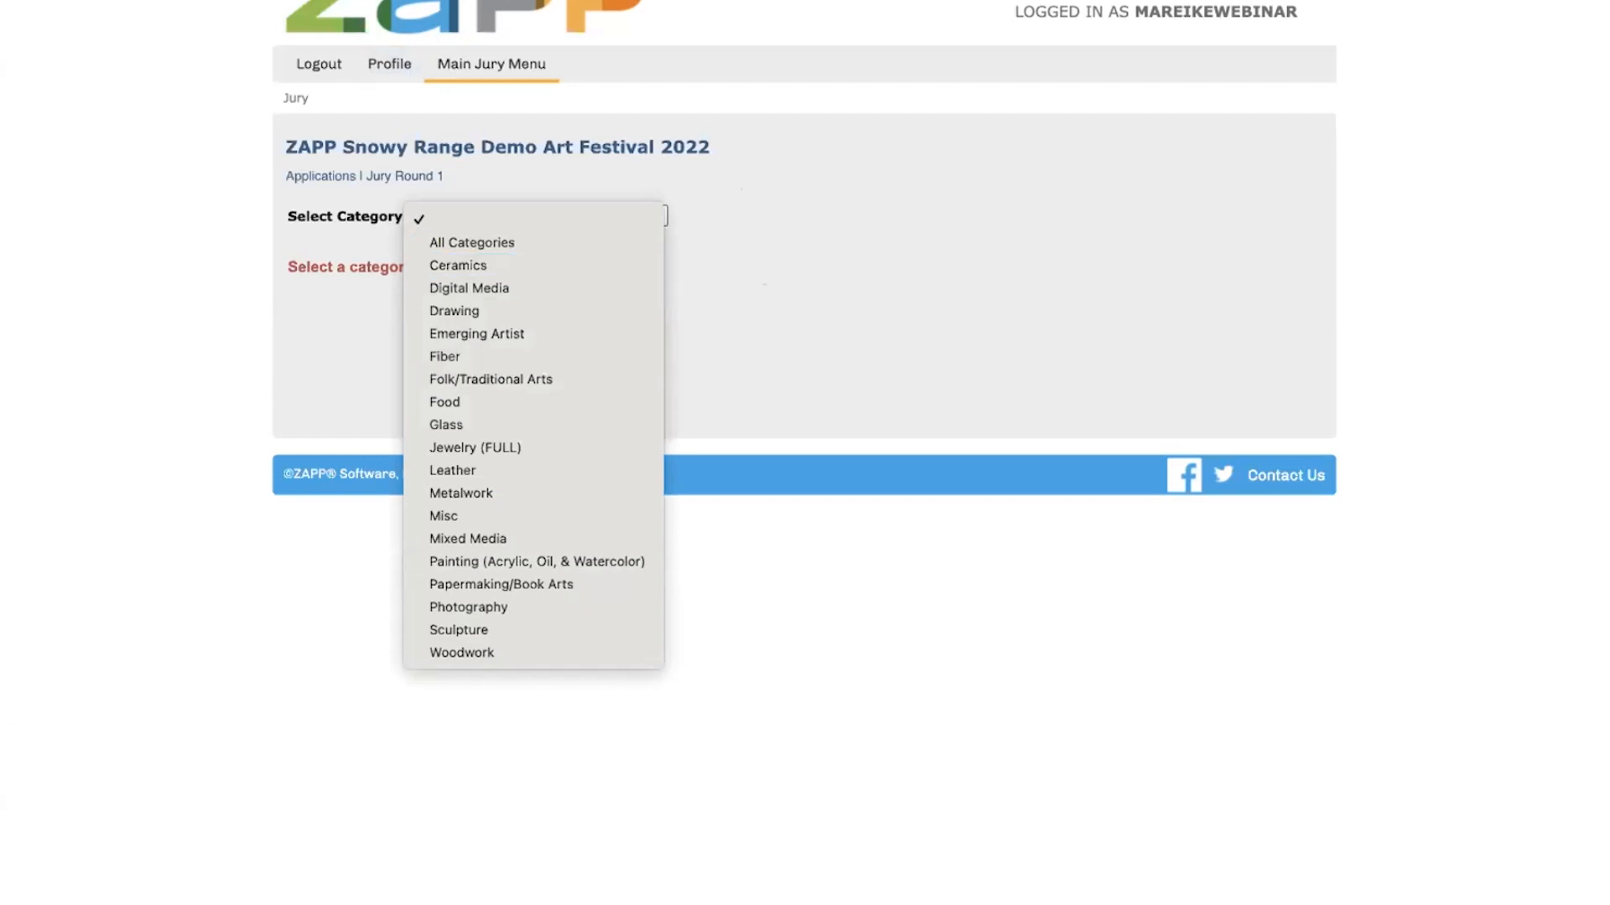
left_click(479, 244)
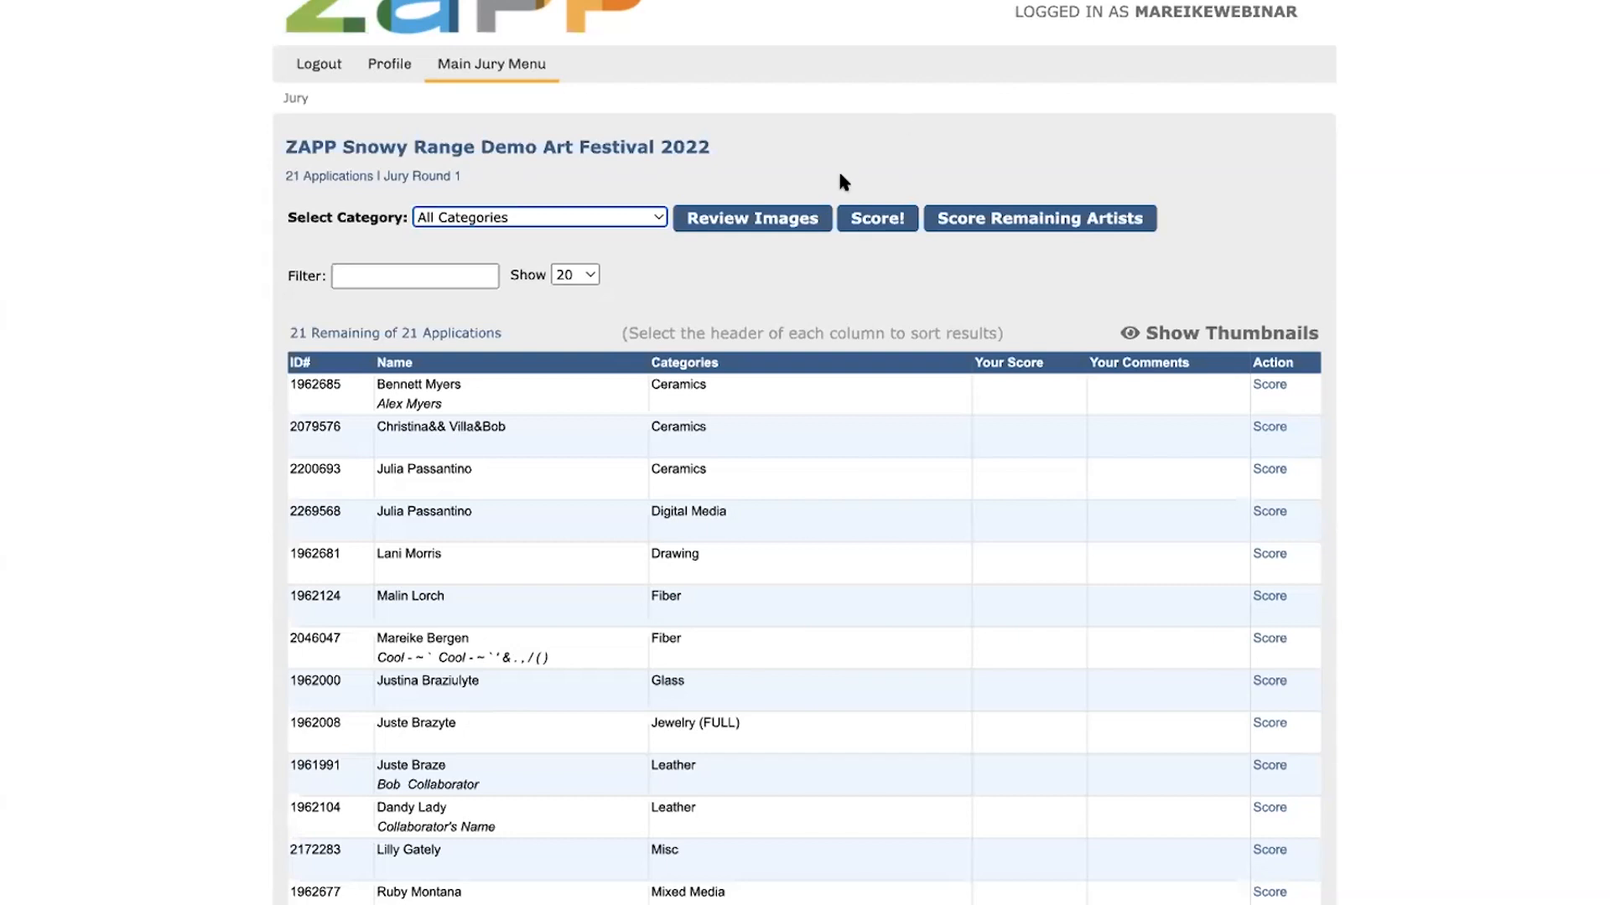
left_click(768, 220)
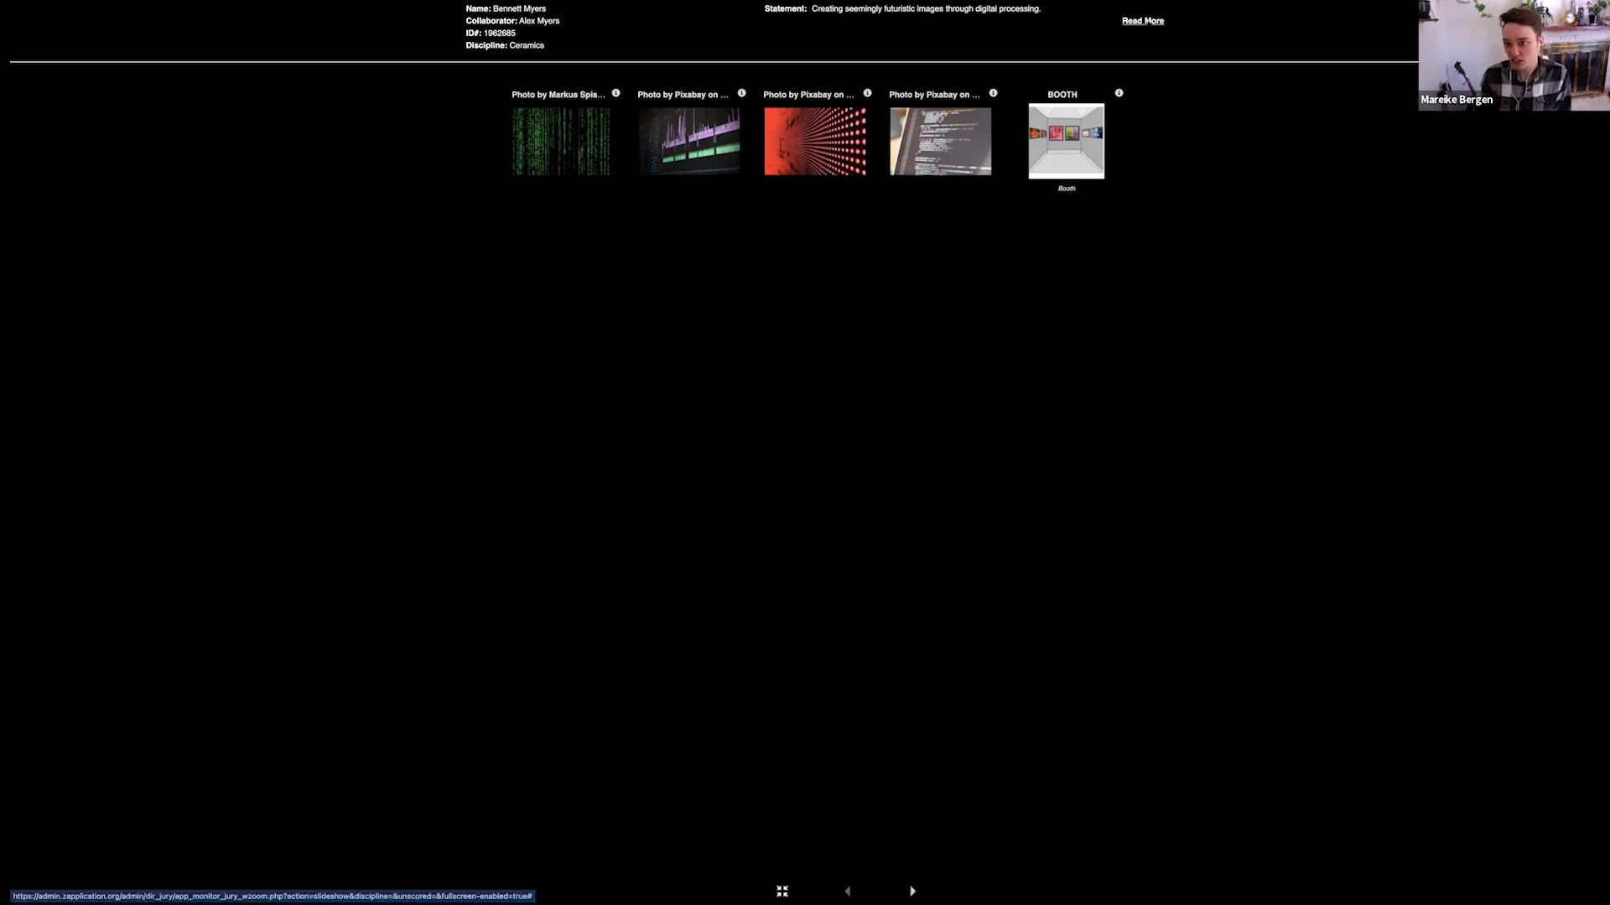
Read the first artist's full statement and inspect different areas of the first artwork image at closer zoom
left_click(1144, 21)
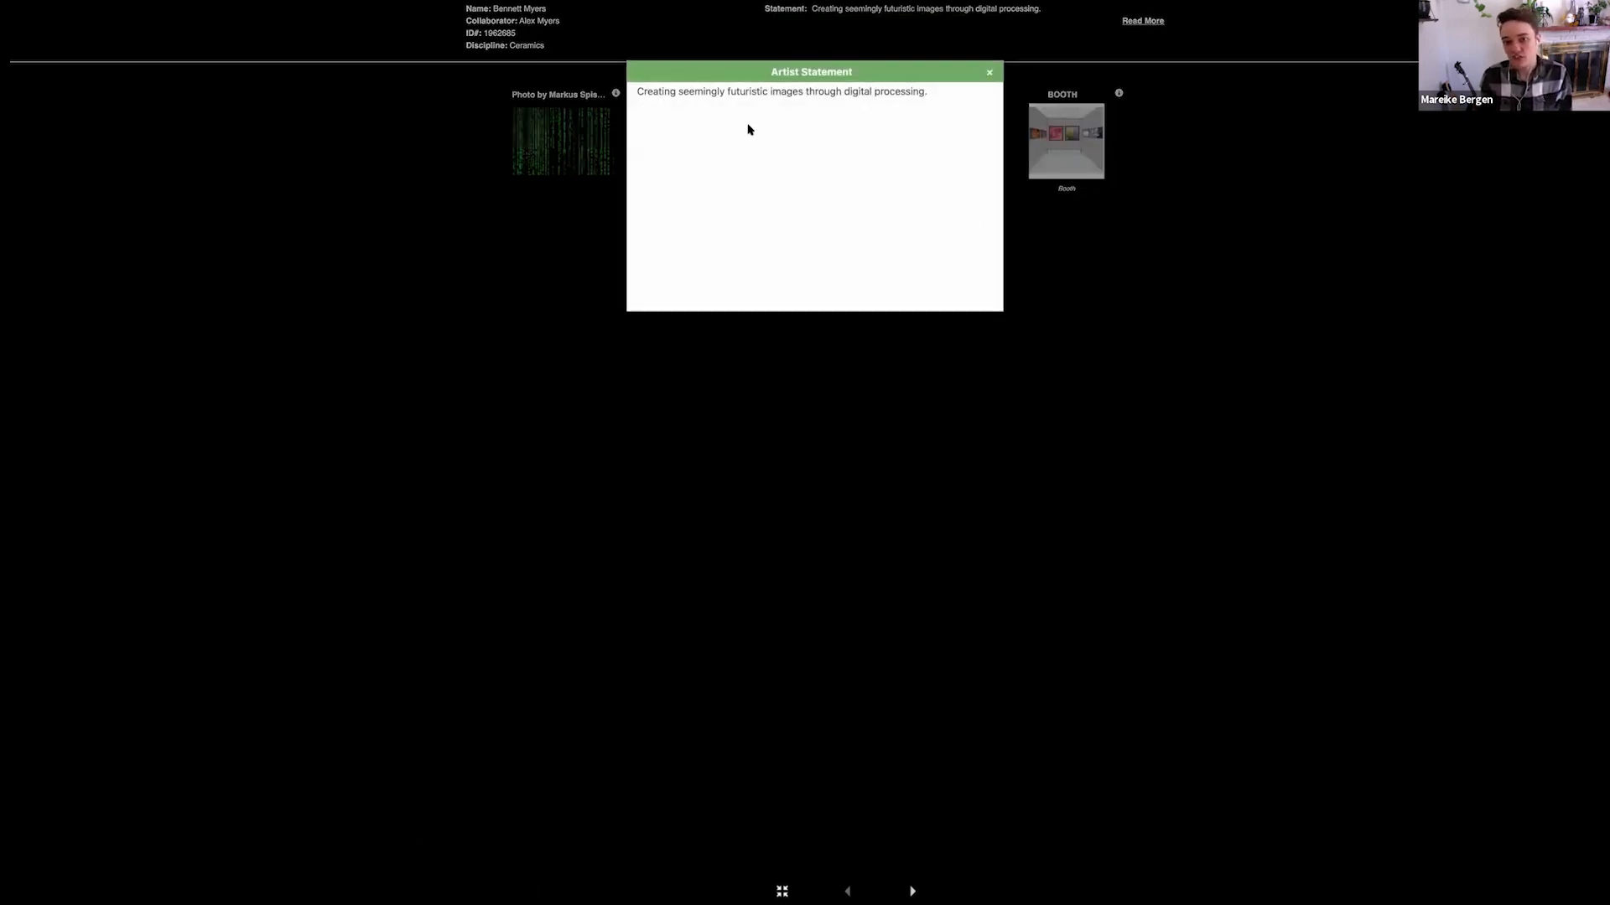
left_click(987, 76)
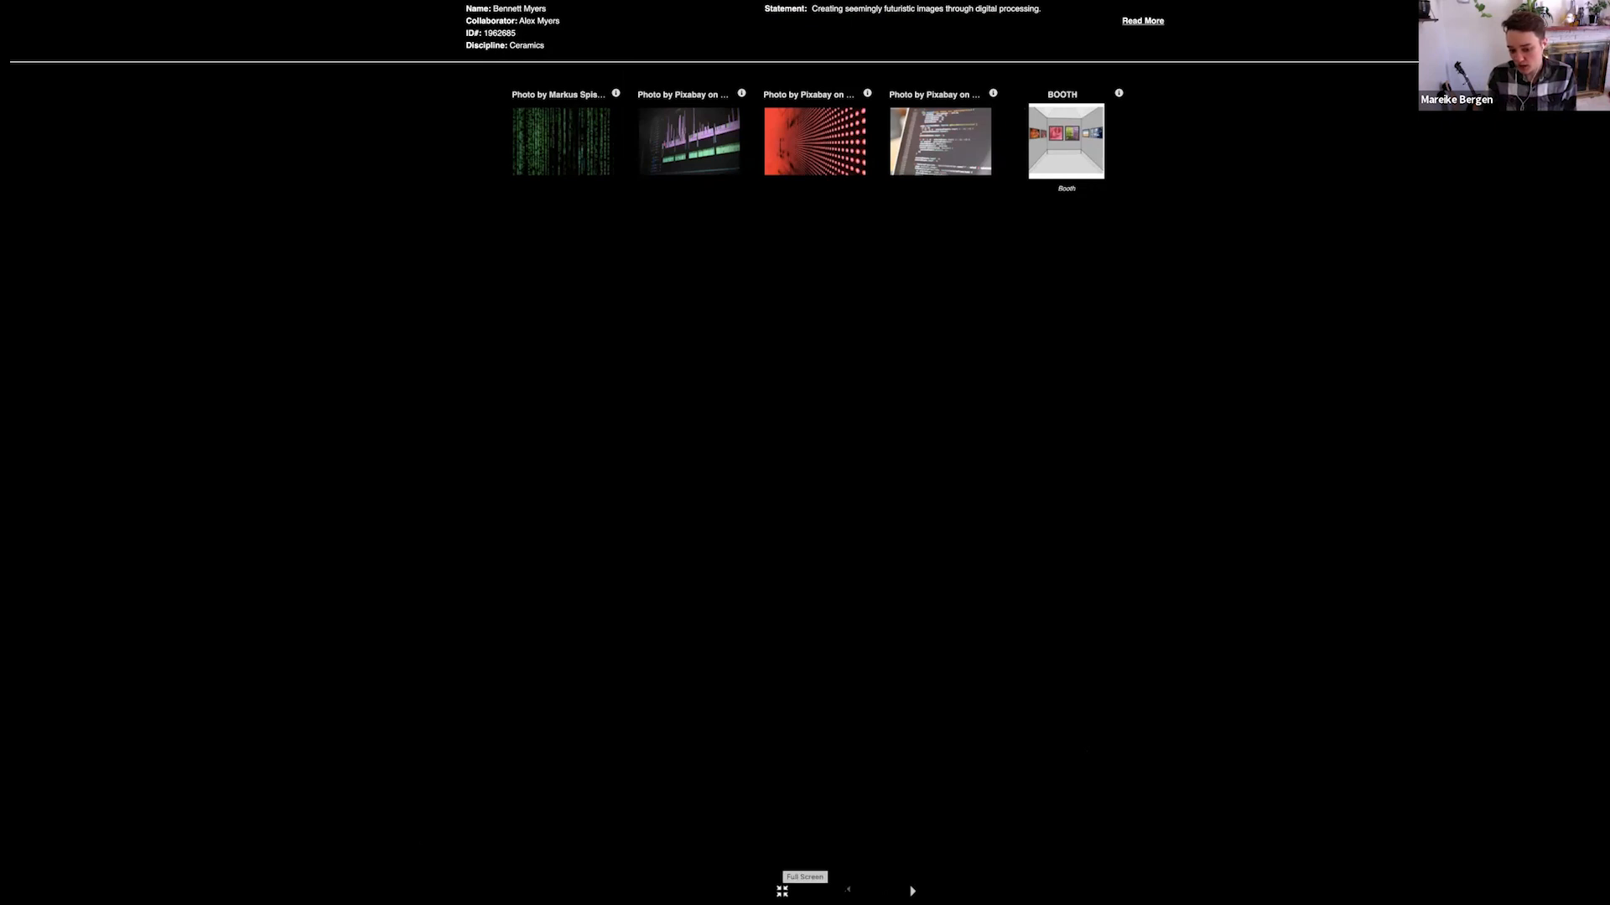
left_click(913, 891)
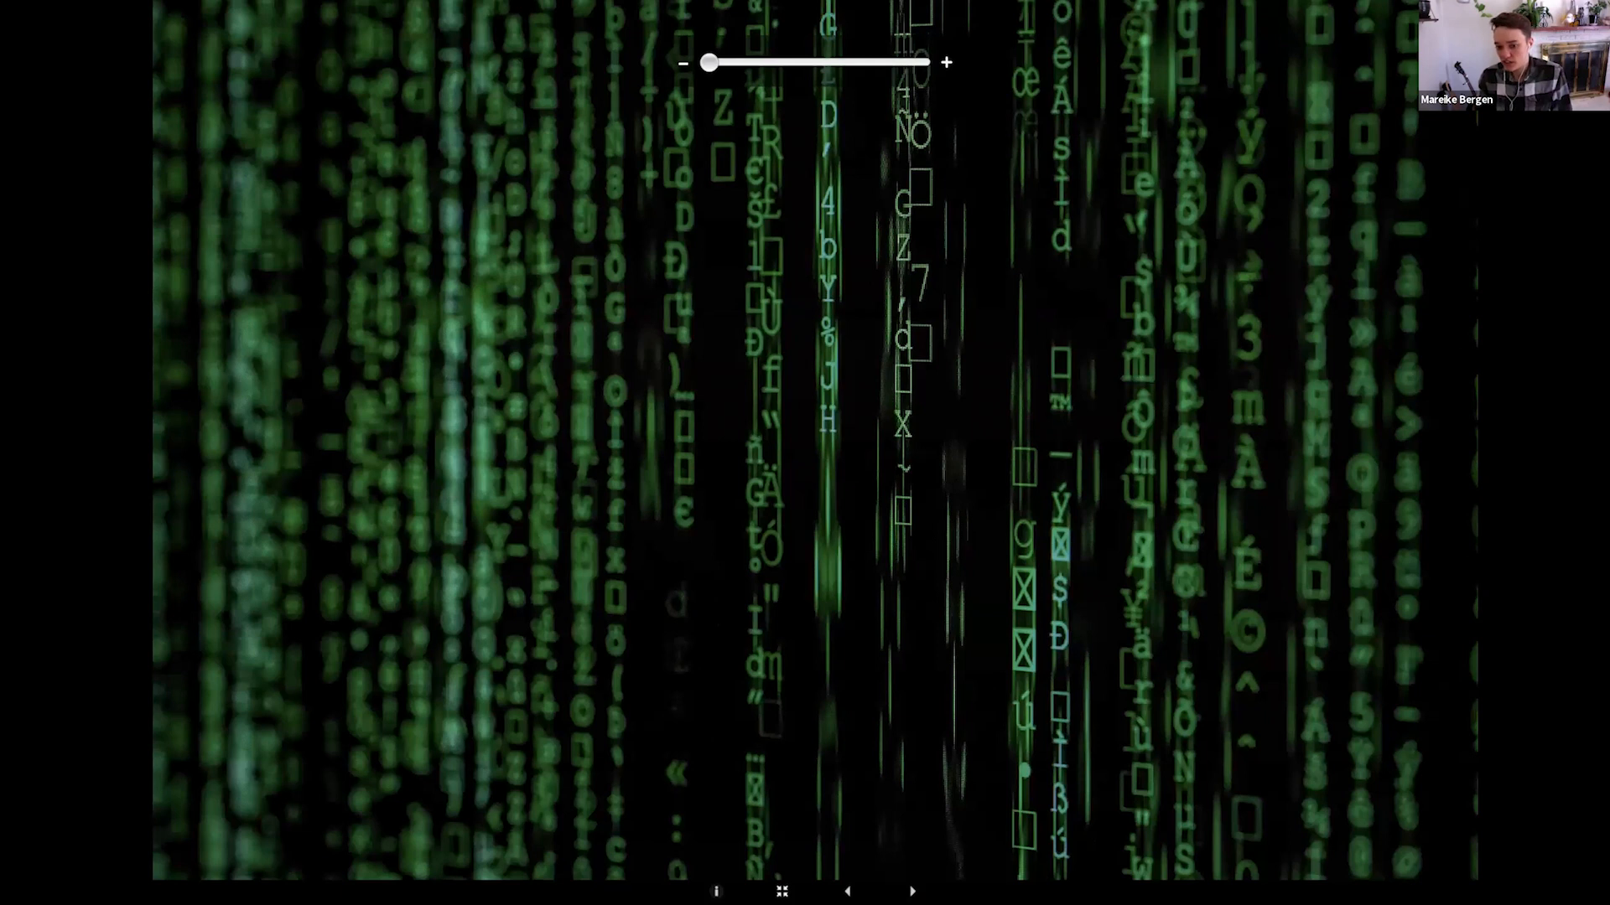
scroll(891, 467, "up", 8)
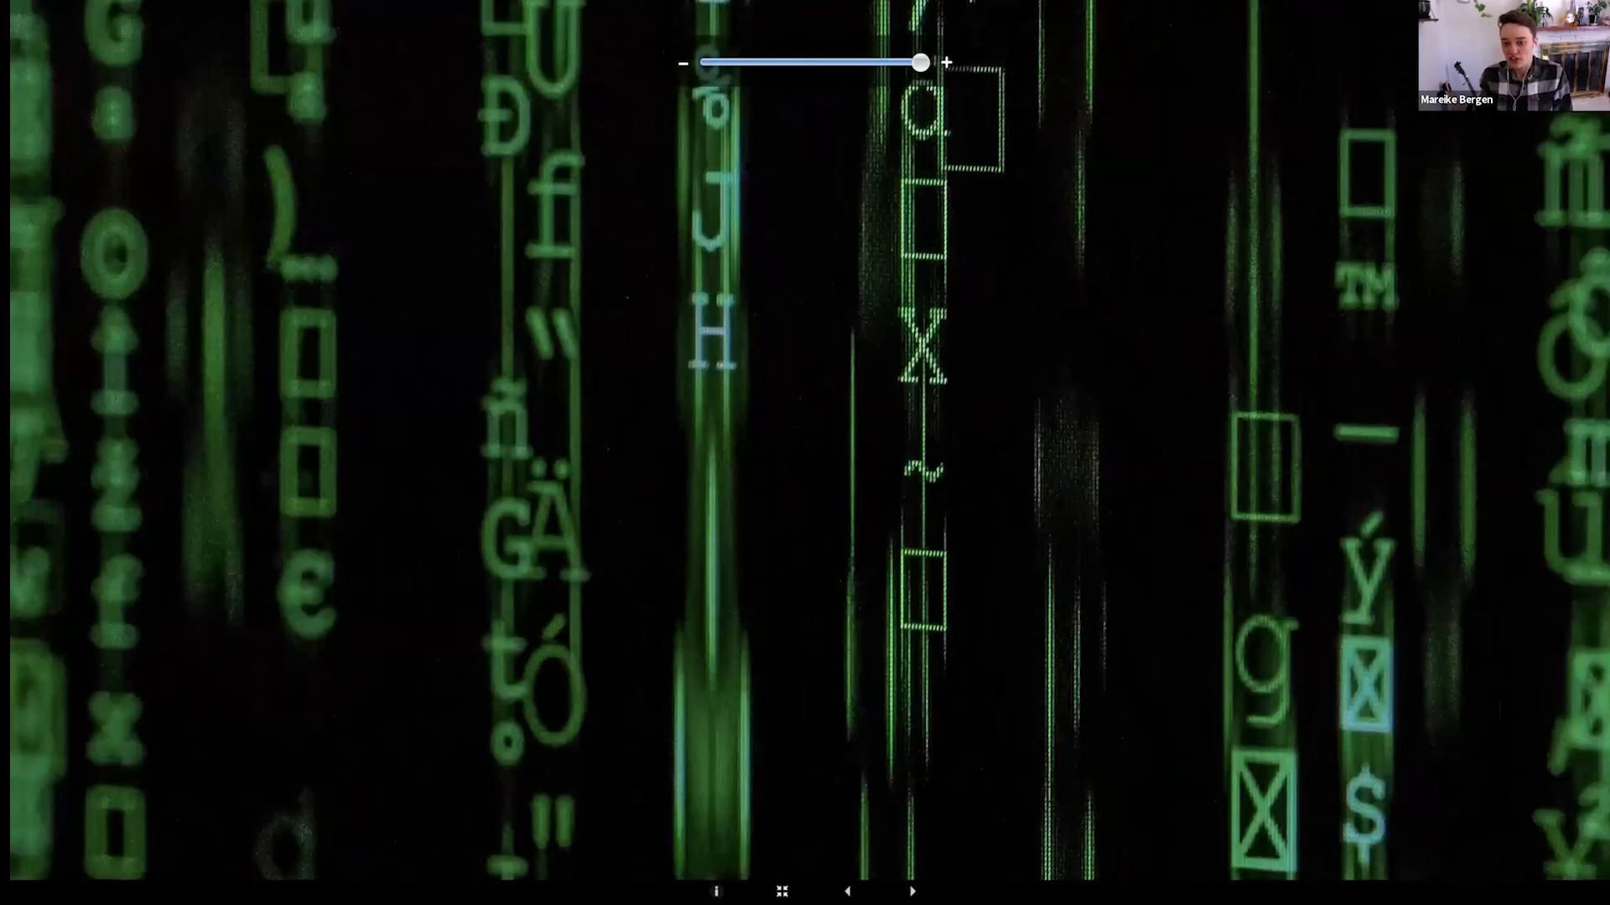
scroll(890, 467, "down", 4)
scroll(891, 467, "down", 5)
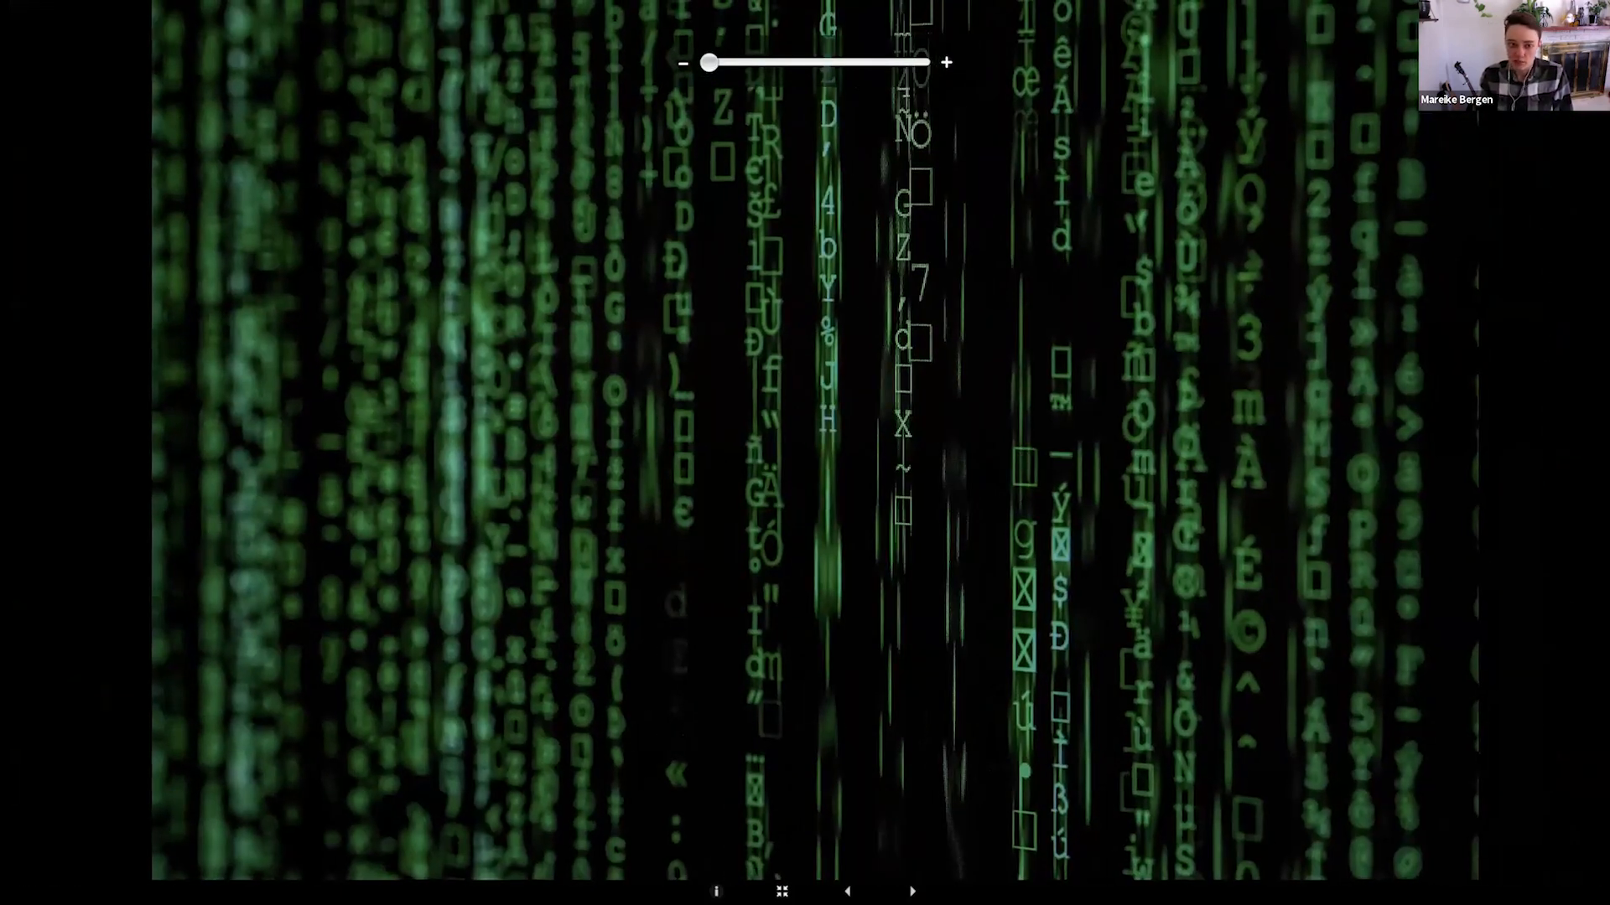
scroll(882, 453, "up", 4)
left_click_drag(882, 453, 408, 543)
left_click_drag(1016, 827, 994, 545)
scroll(993, 545, "up", 3)
scroll(994, 545, "down", 6)
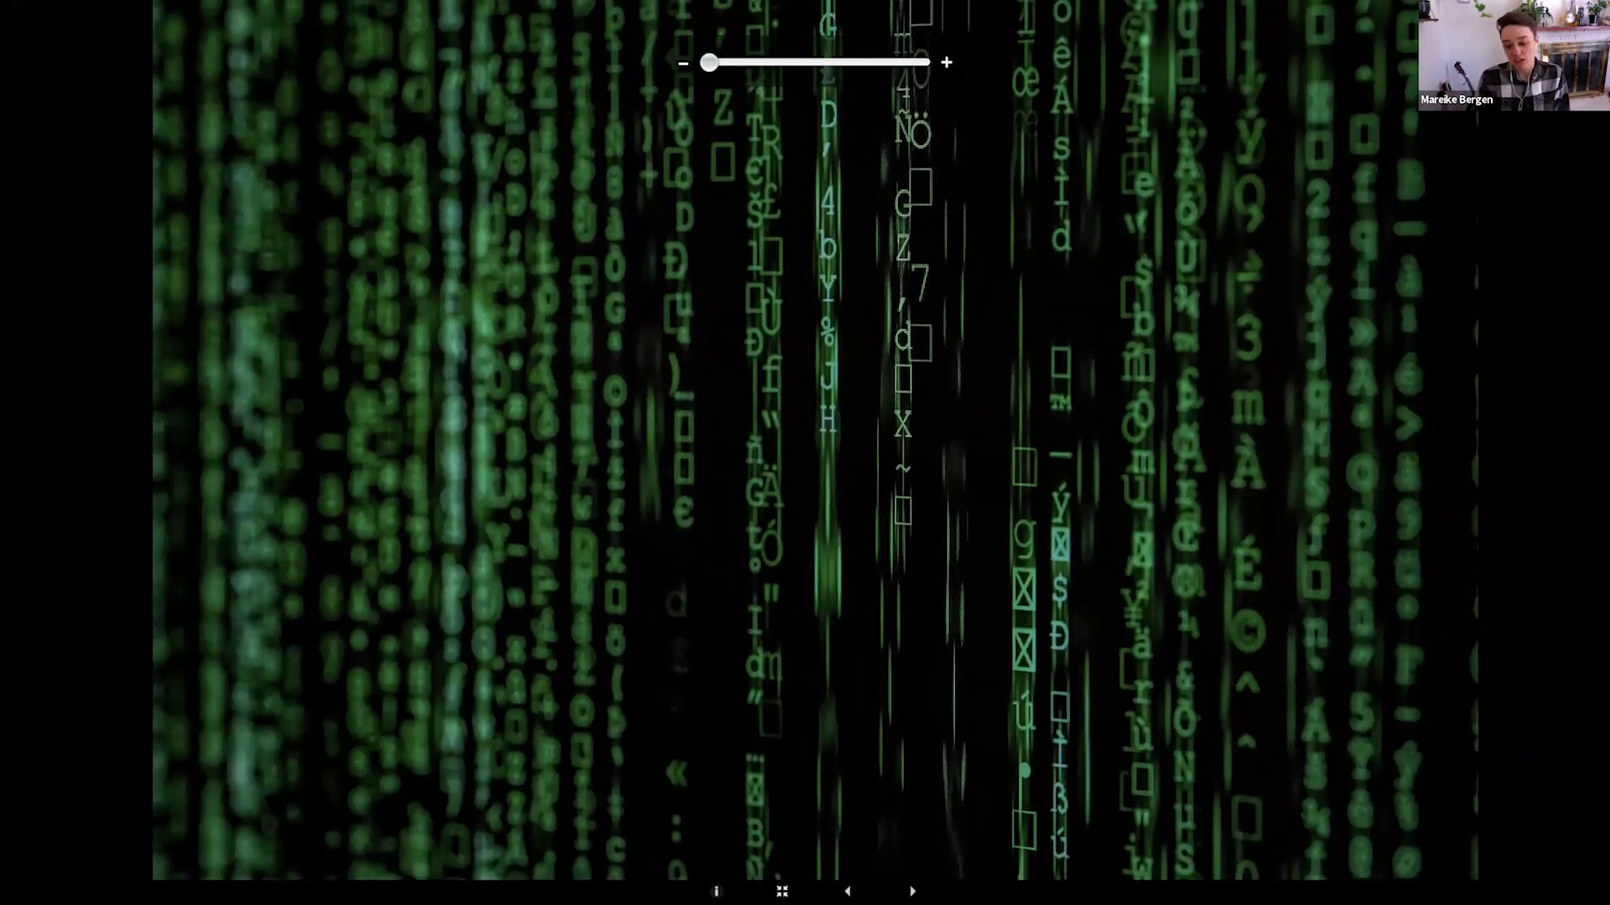
Review the first artist's remaining images through to the booth shot, and read the fourth image's details
left_click(911, 888)
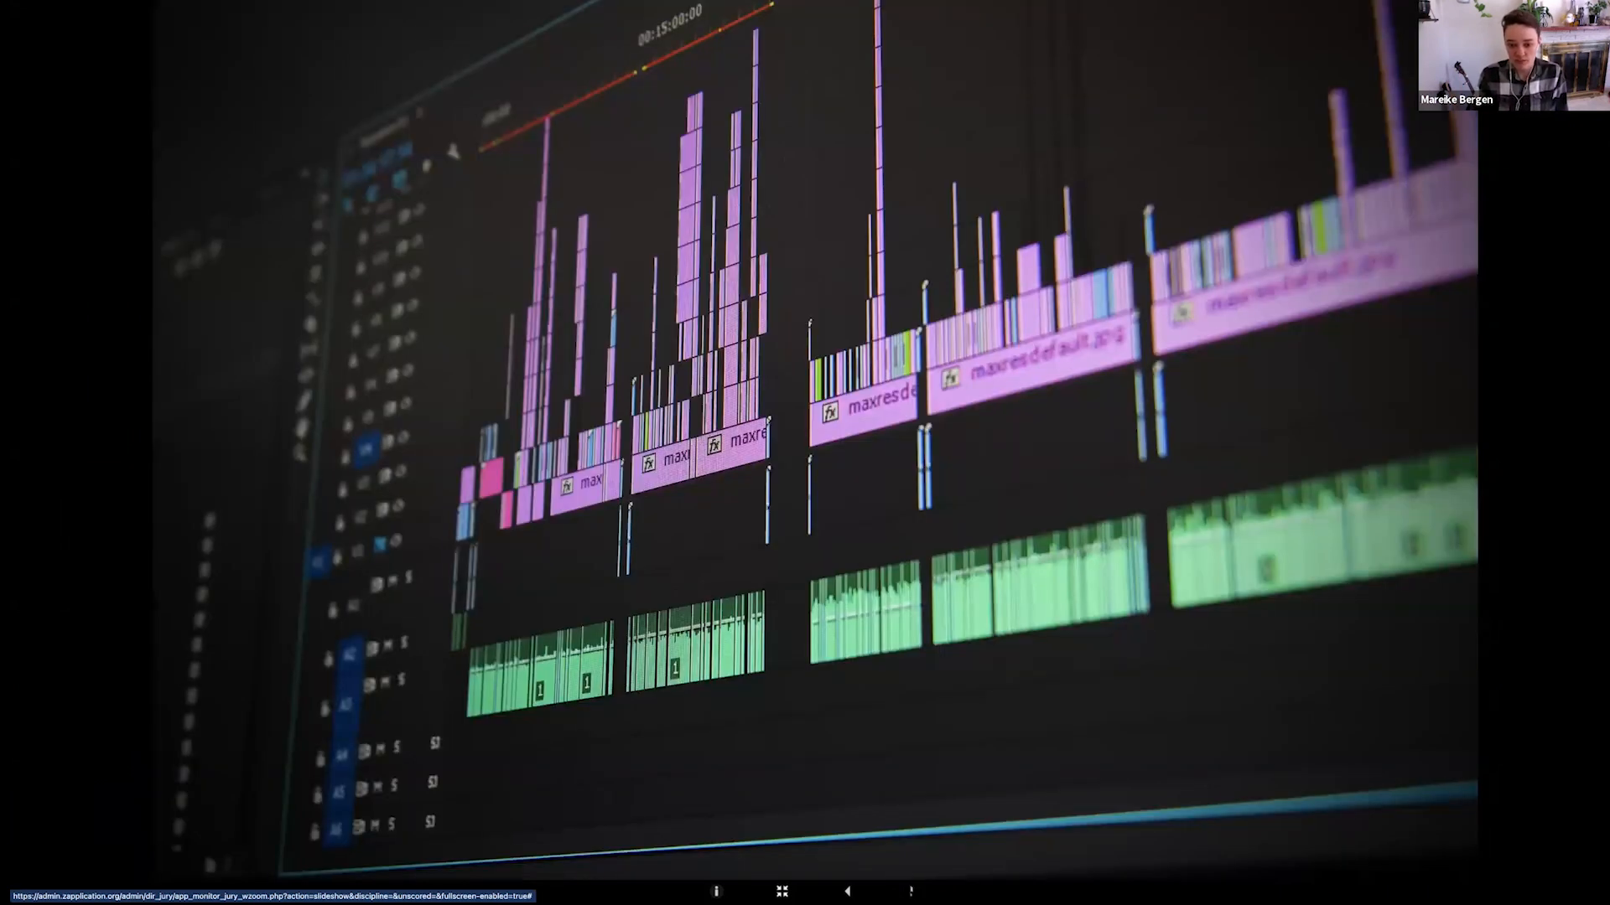
left_click(911, 891)
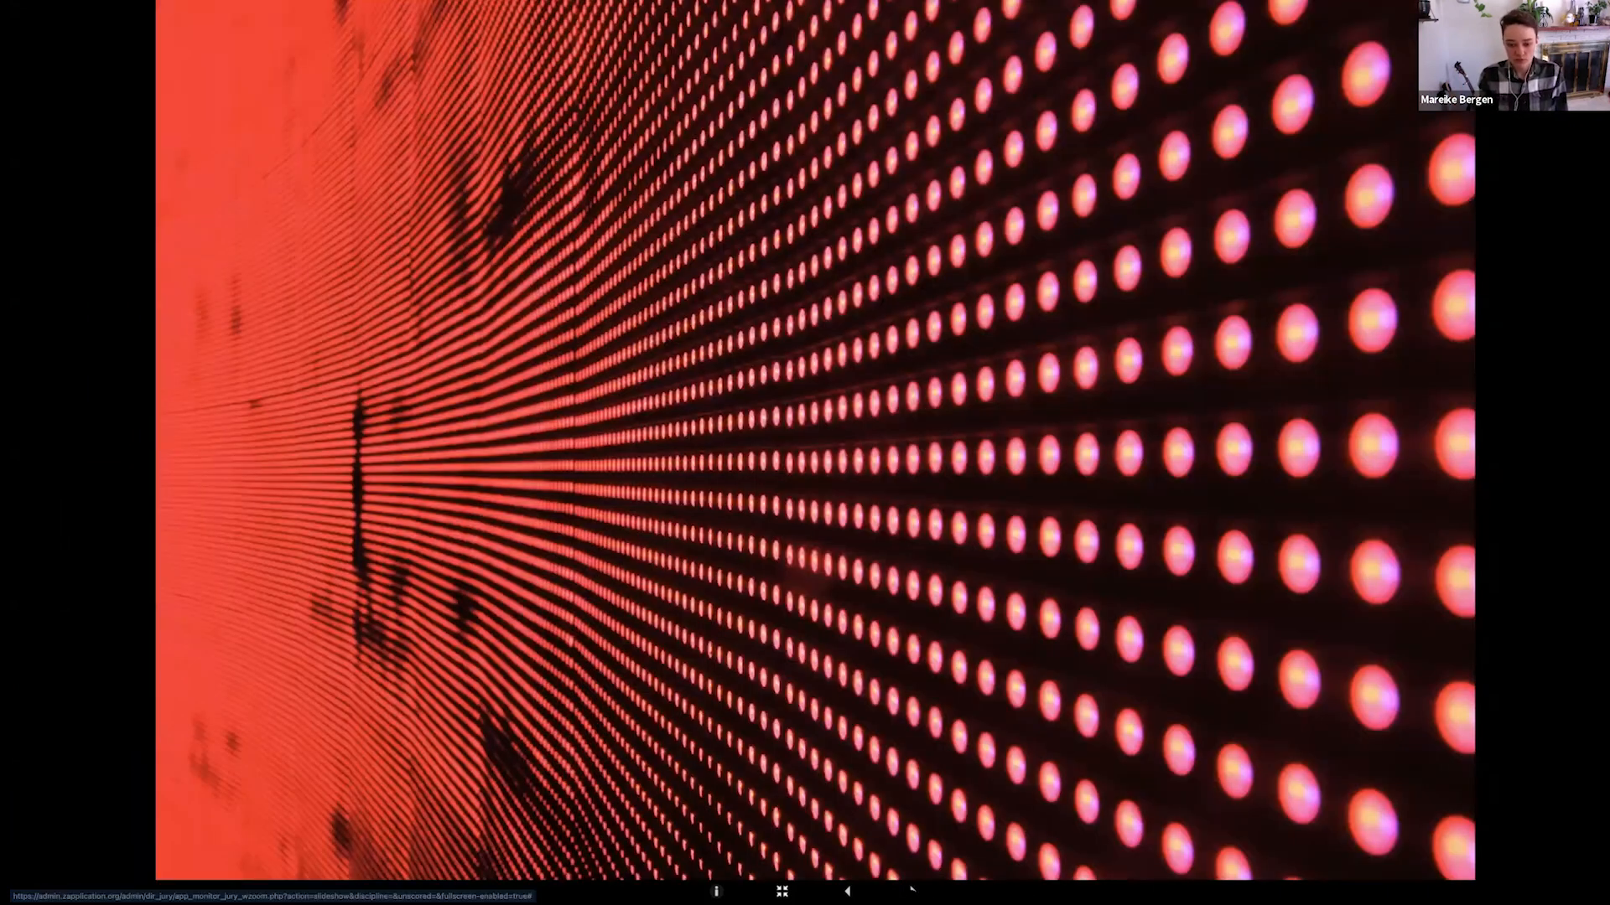
left_click(911, 890)
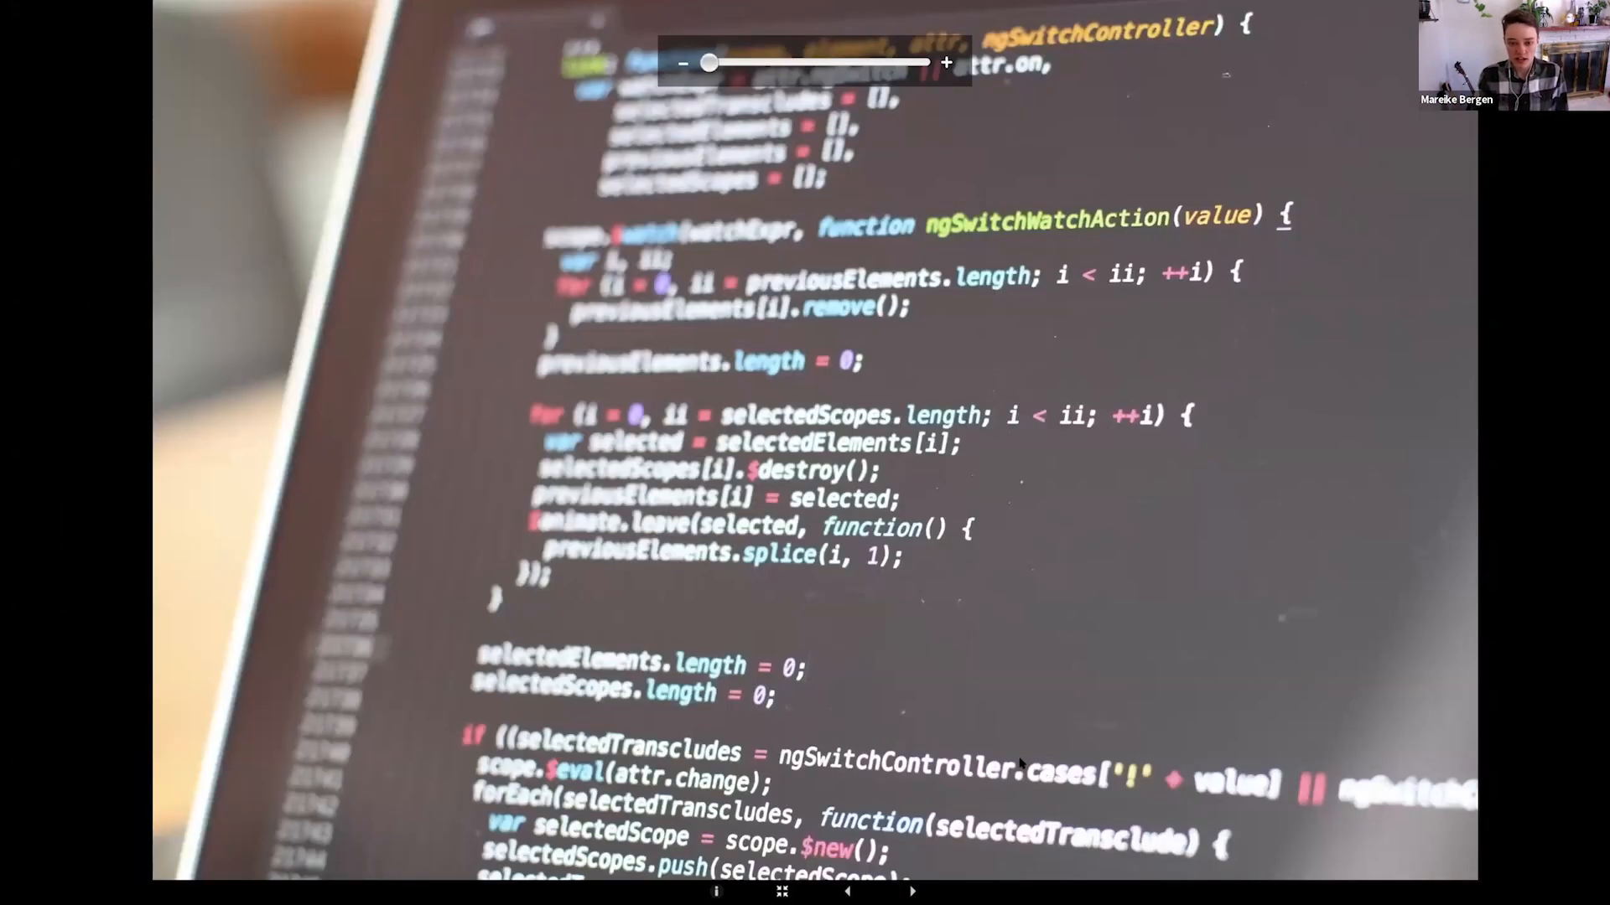
left_click(913, 891)
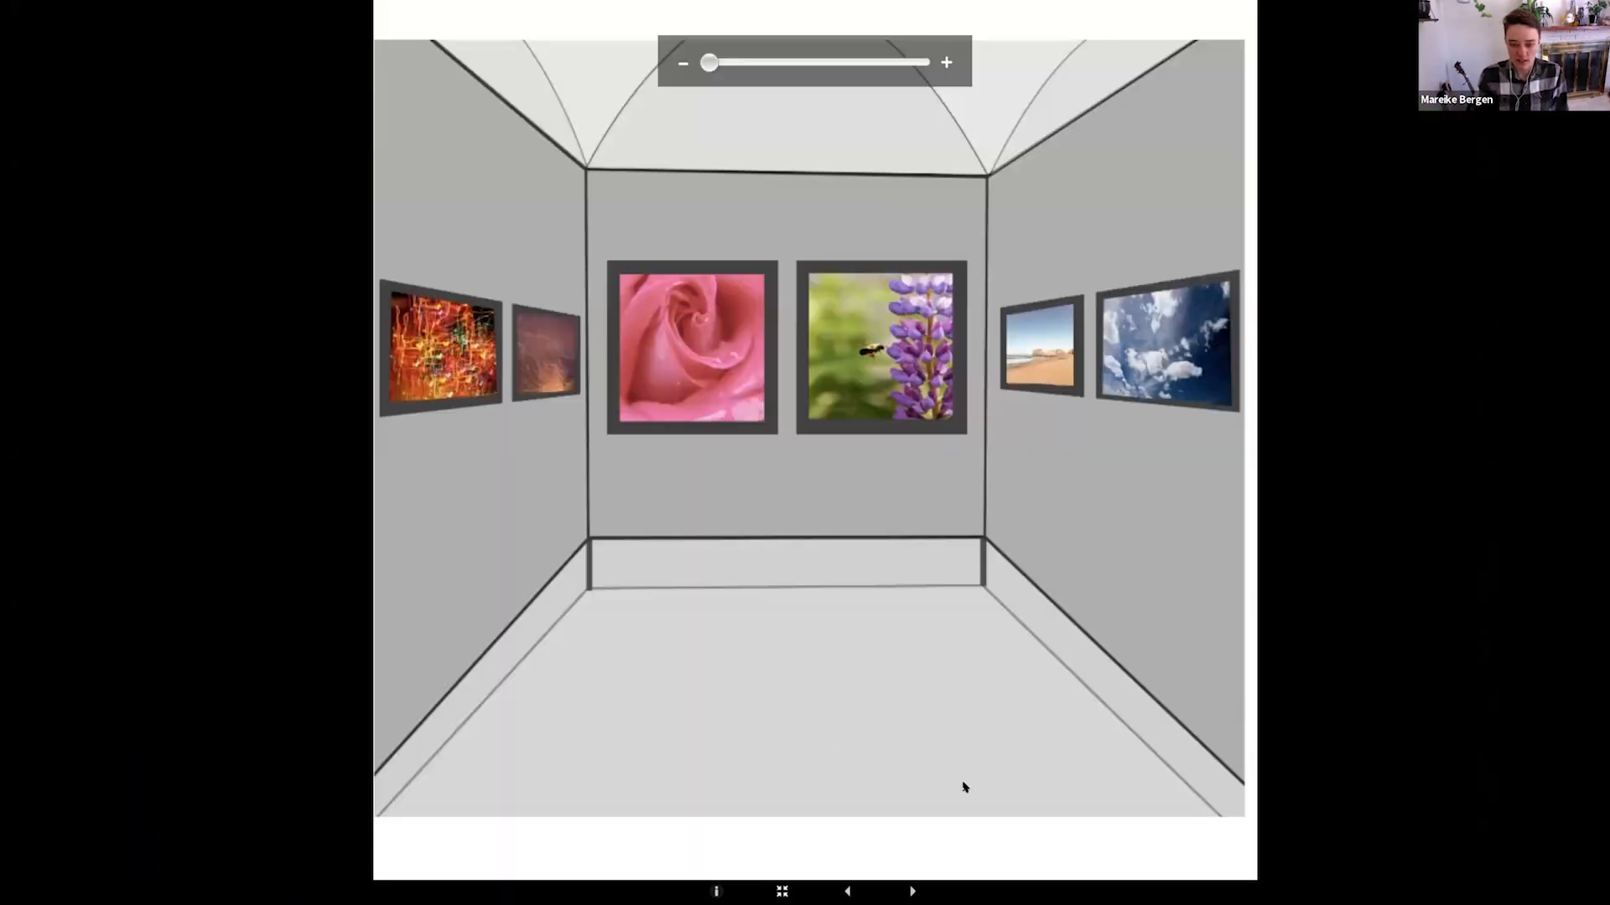
left_click(848, 891)
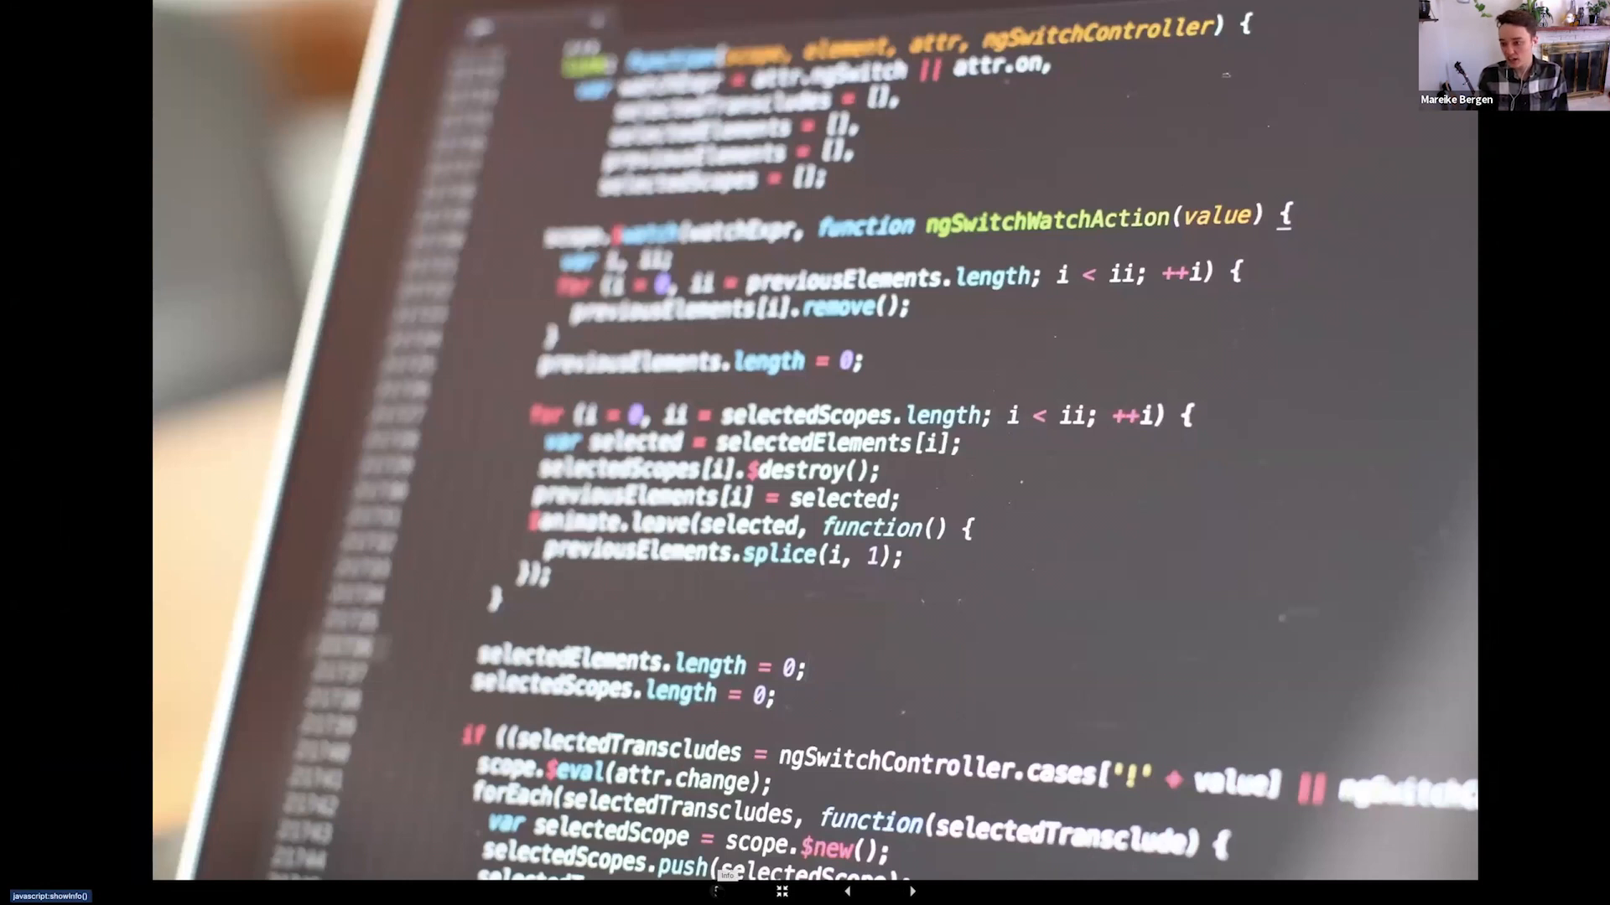
left_click(716, 891)
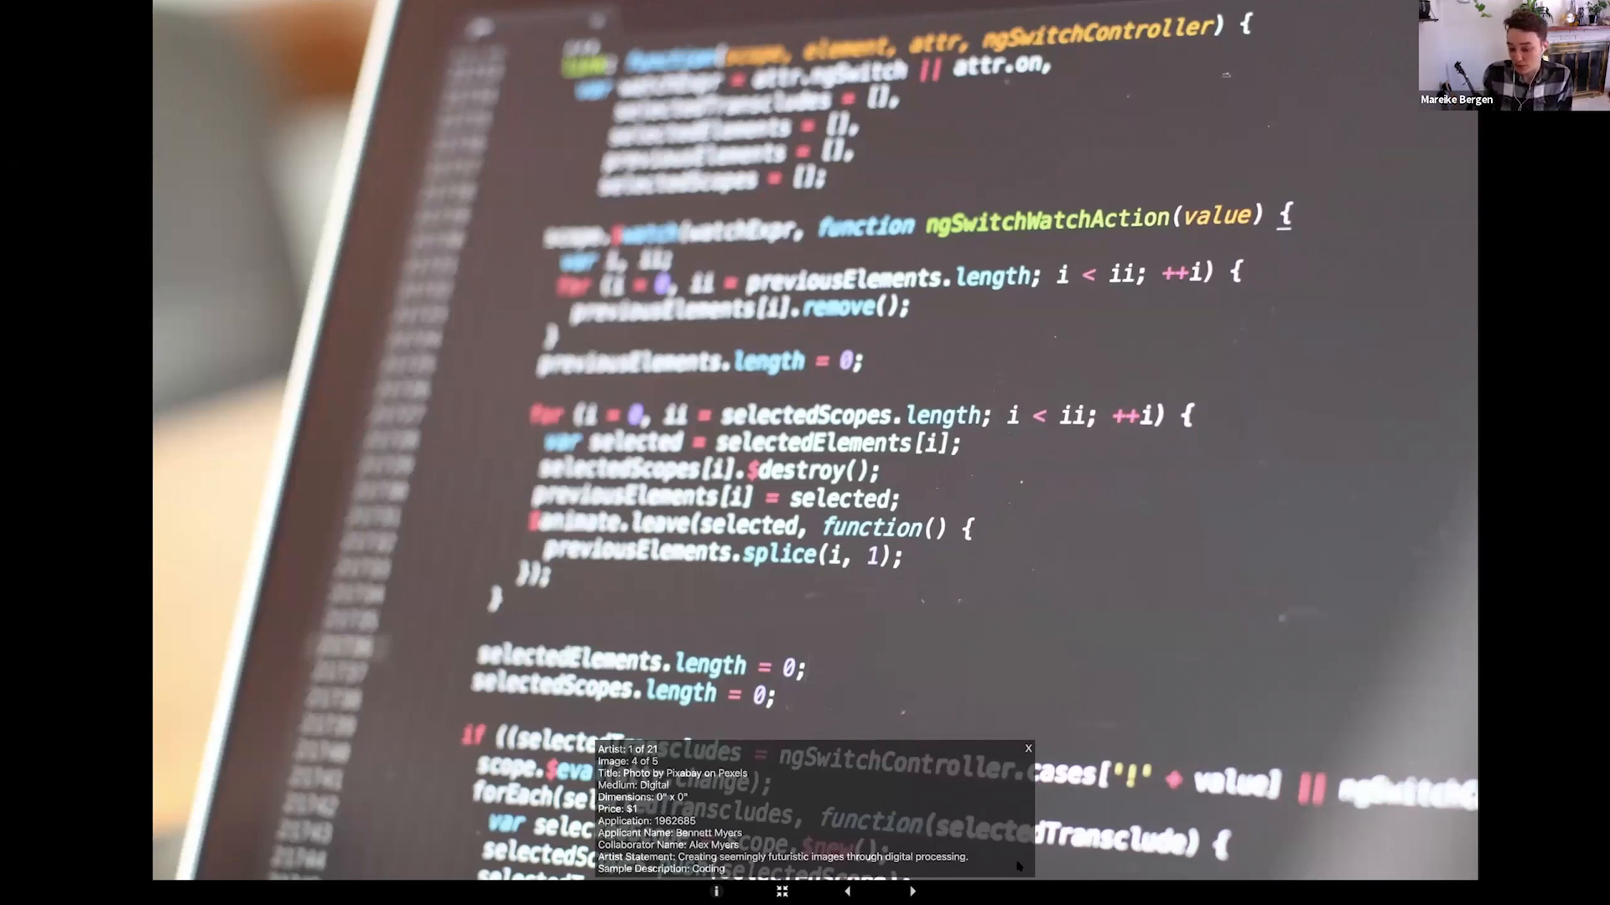
left_click(1029, 752)
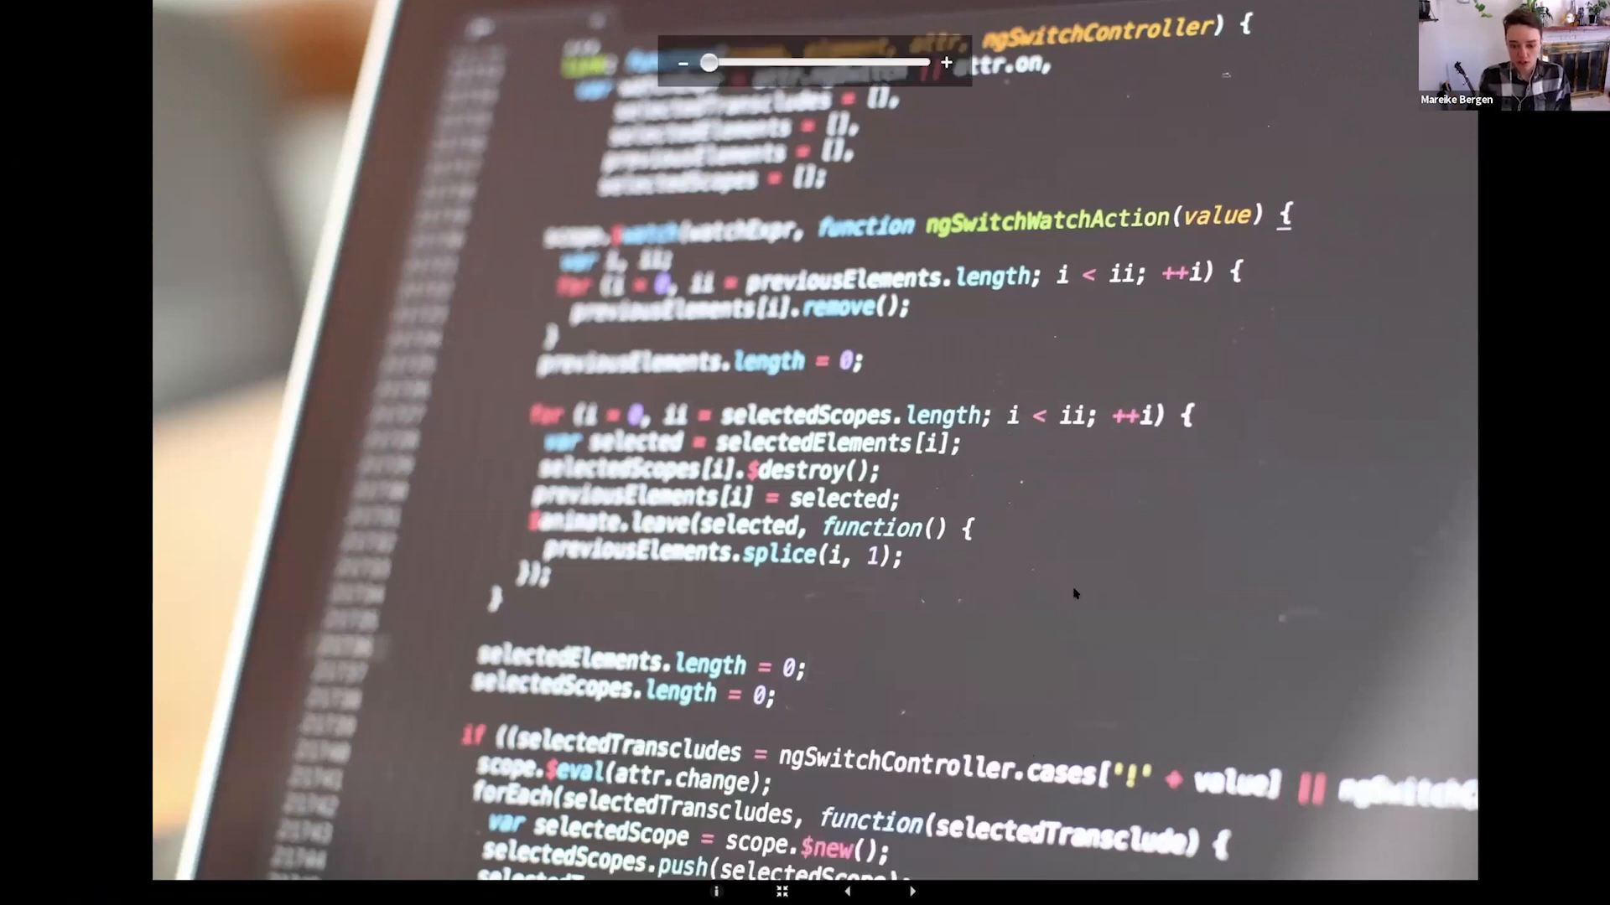
left_click(911, 891)
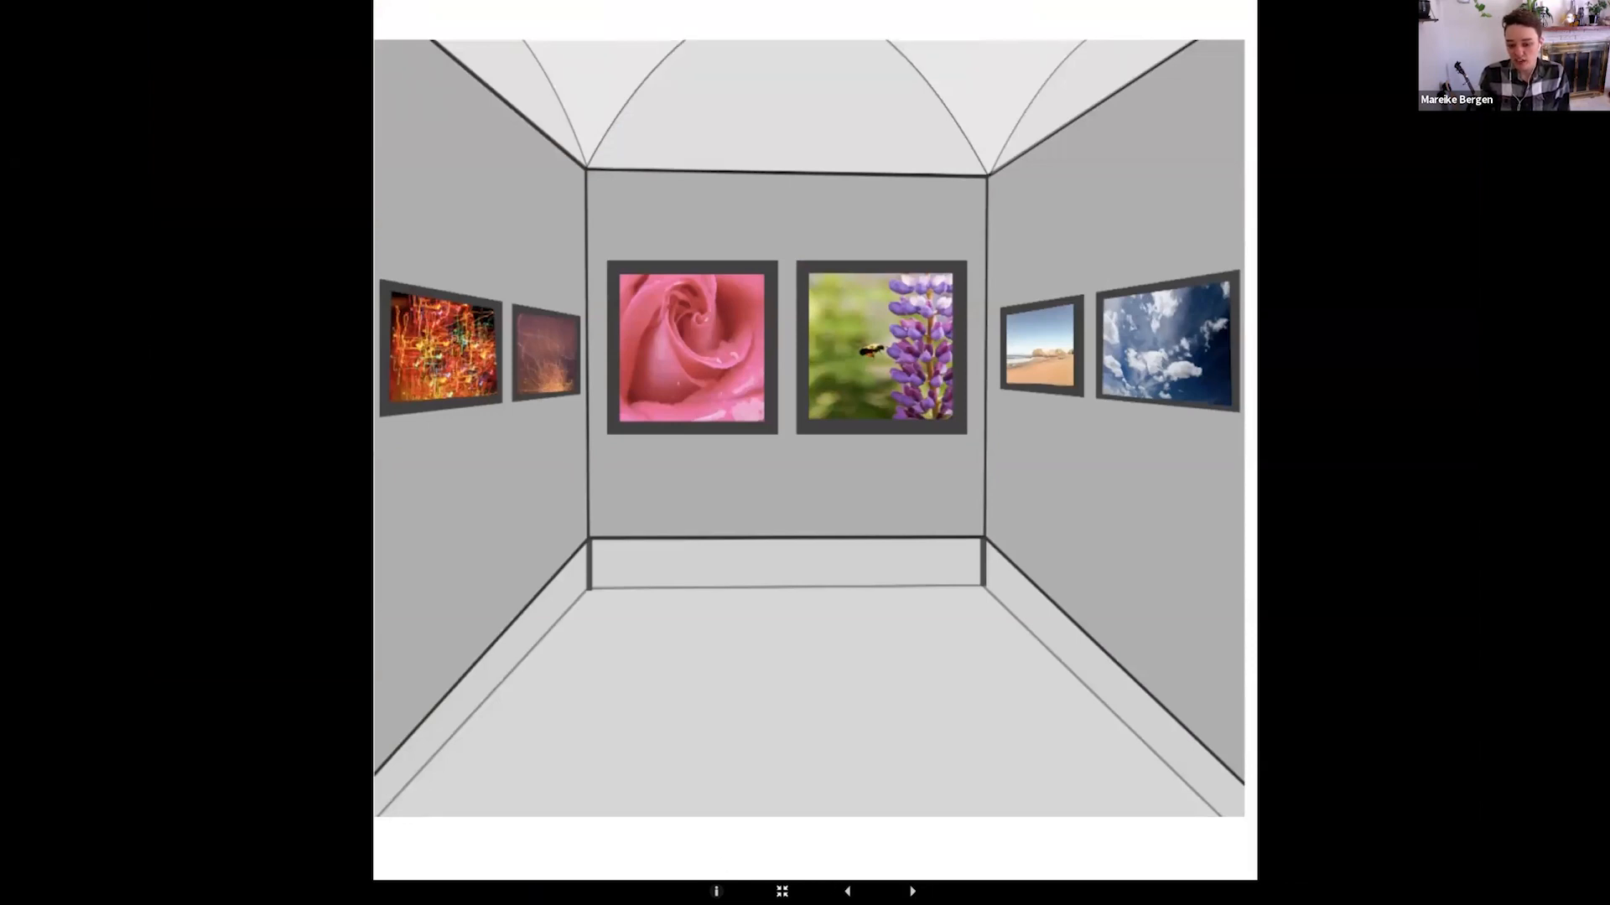
Advance to the second artist and go through the images until the third artist's overview
left_click(912, 892)
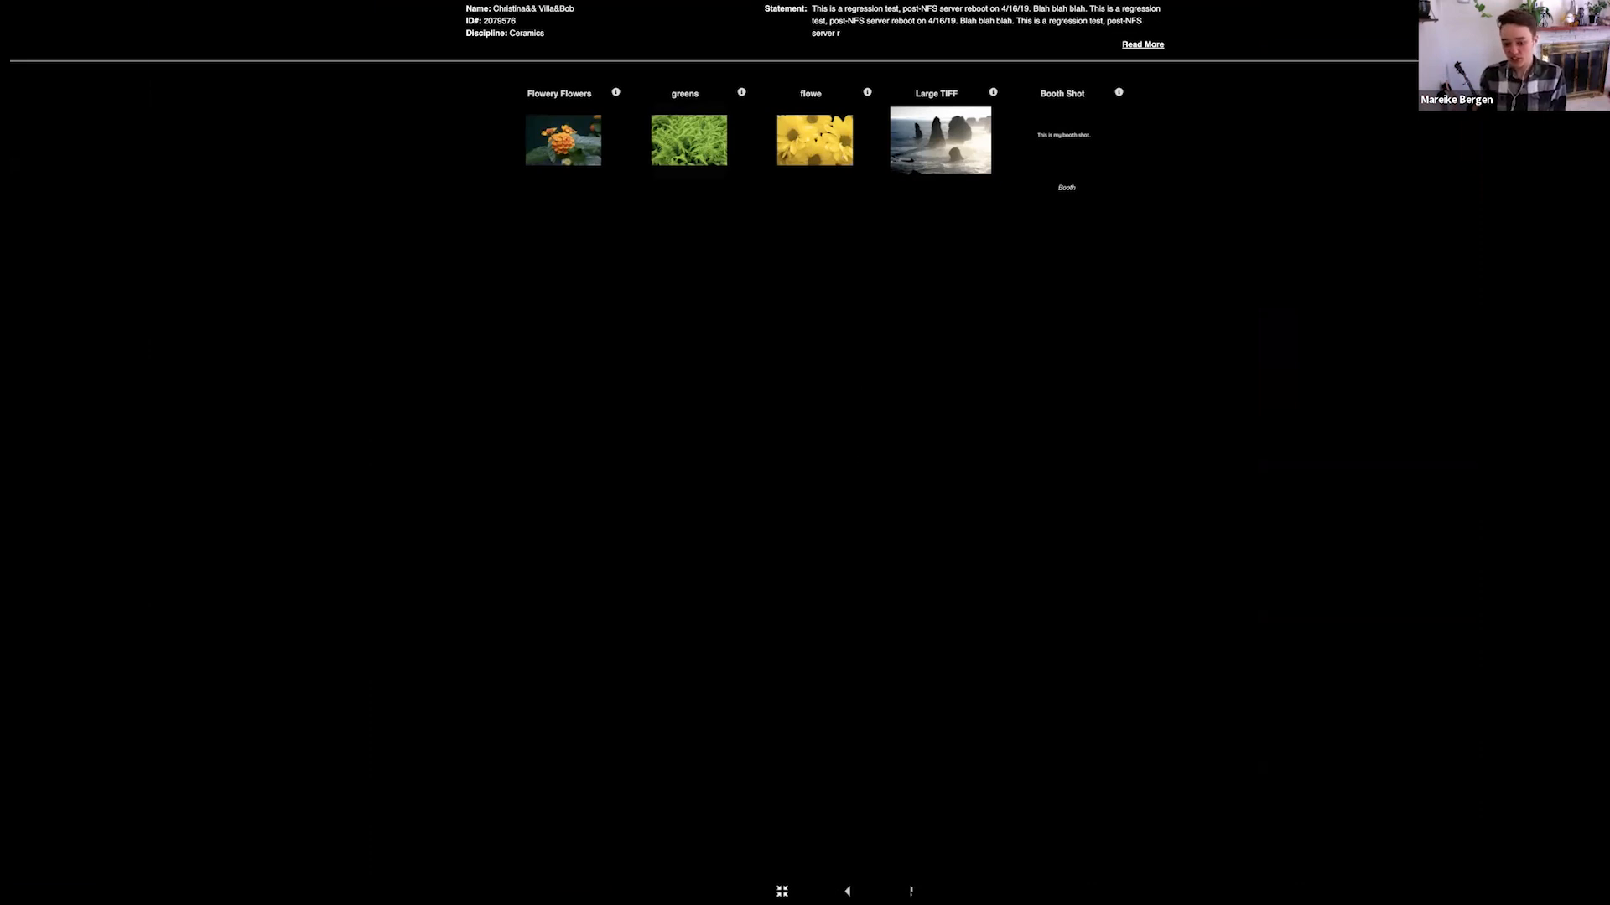
left_click(911, 891)
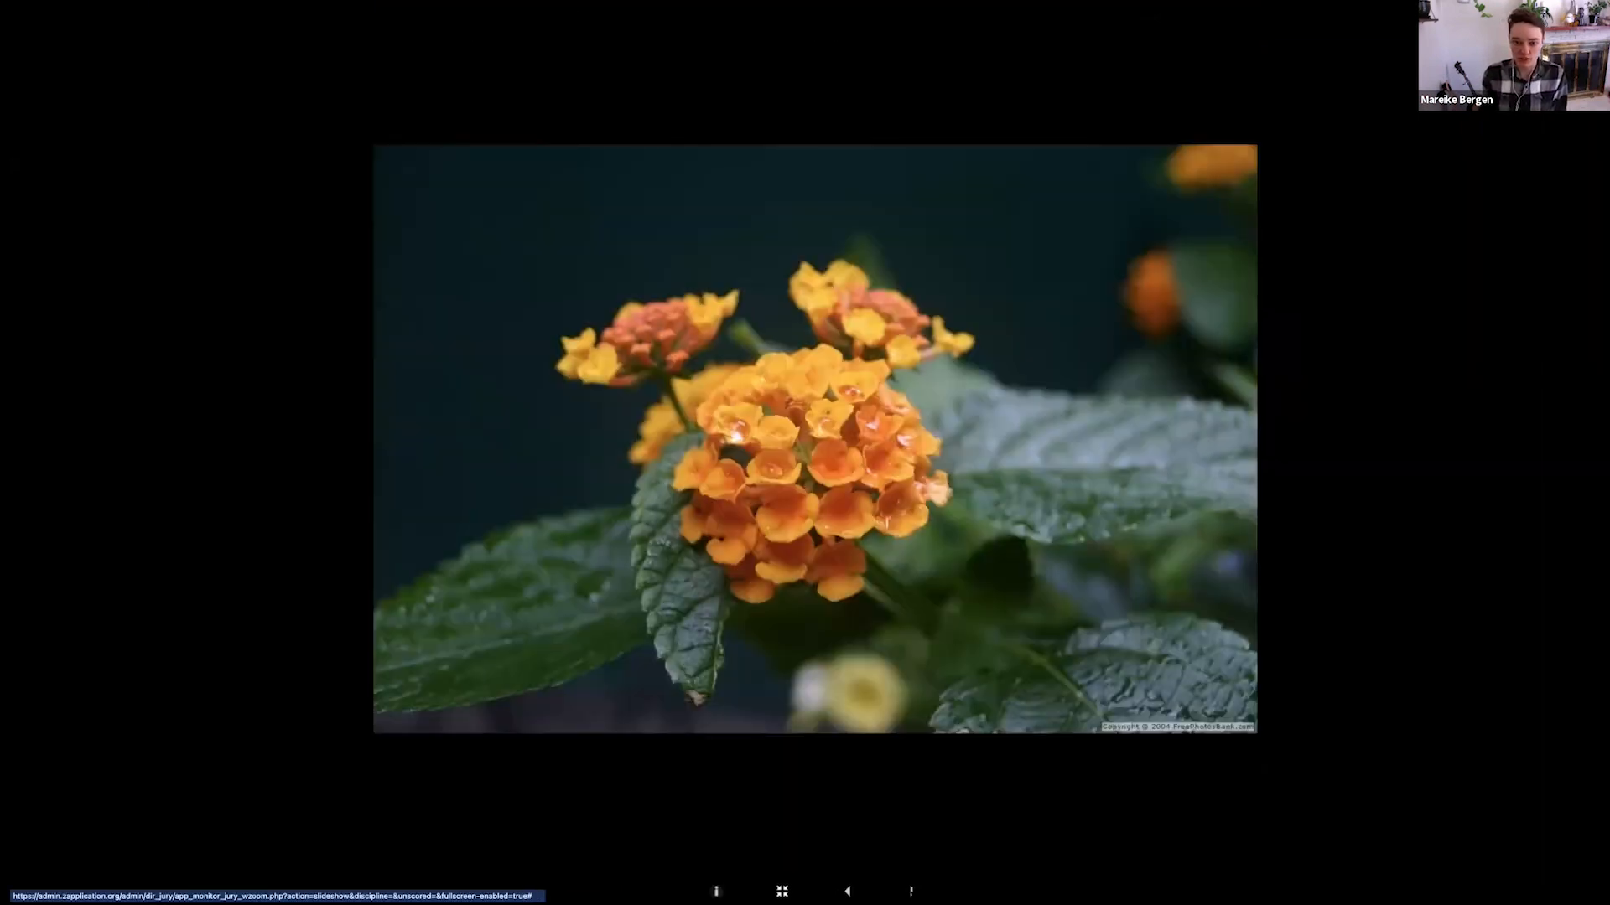
left_click(912, 892)
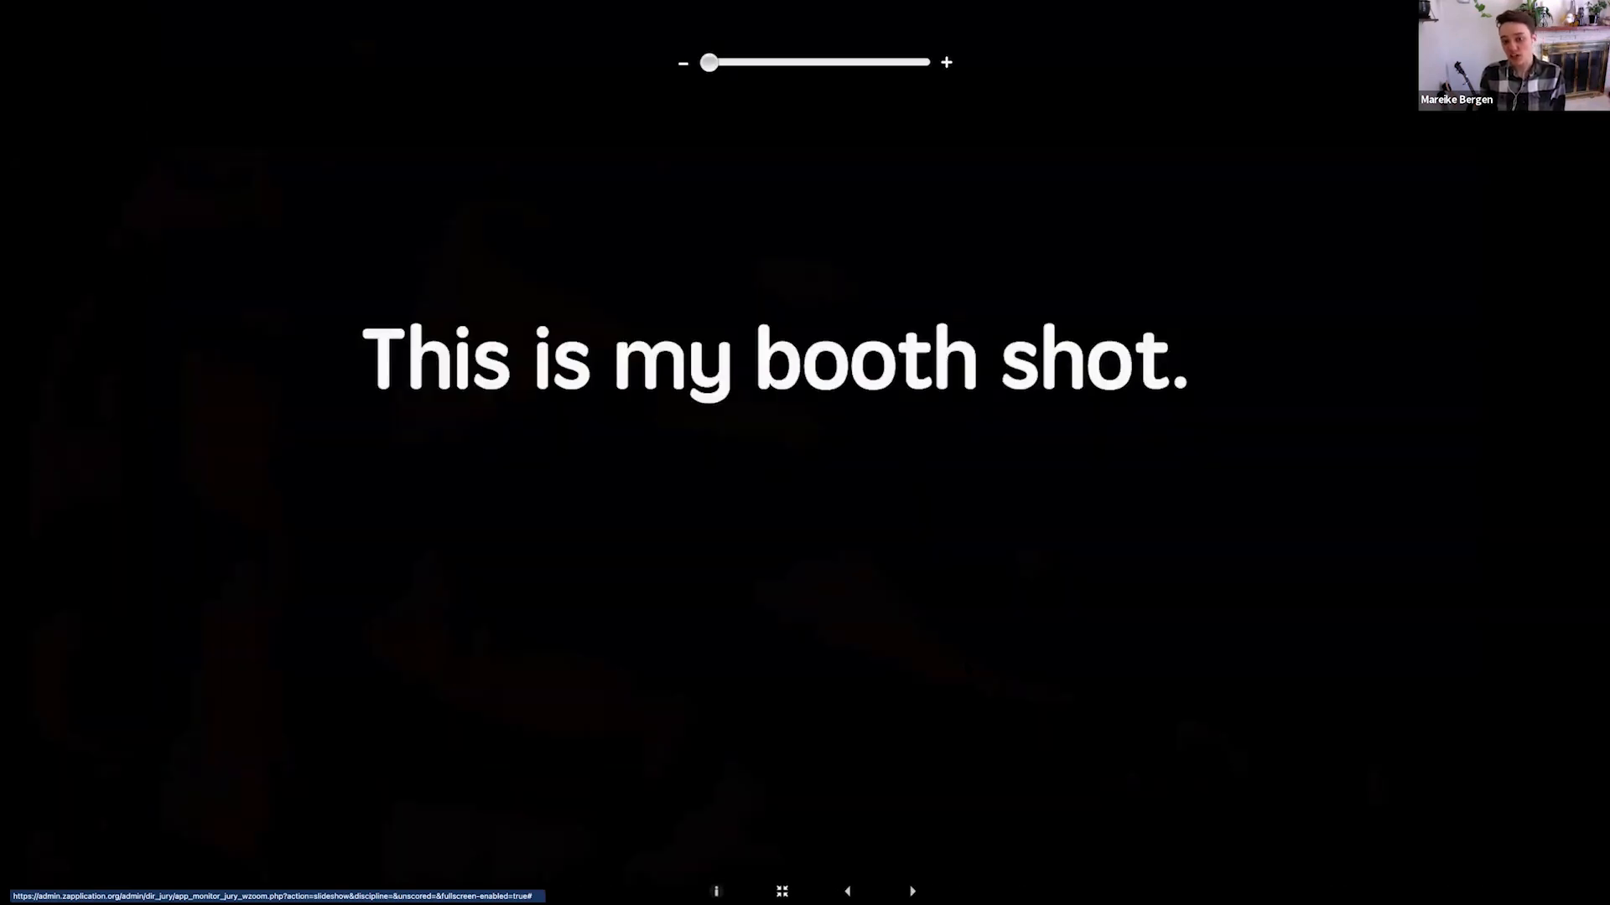
left_click(911, 891)
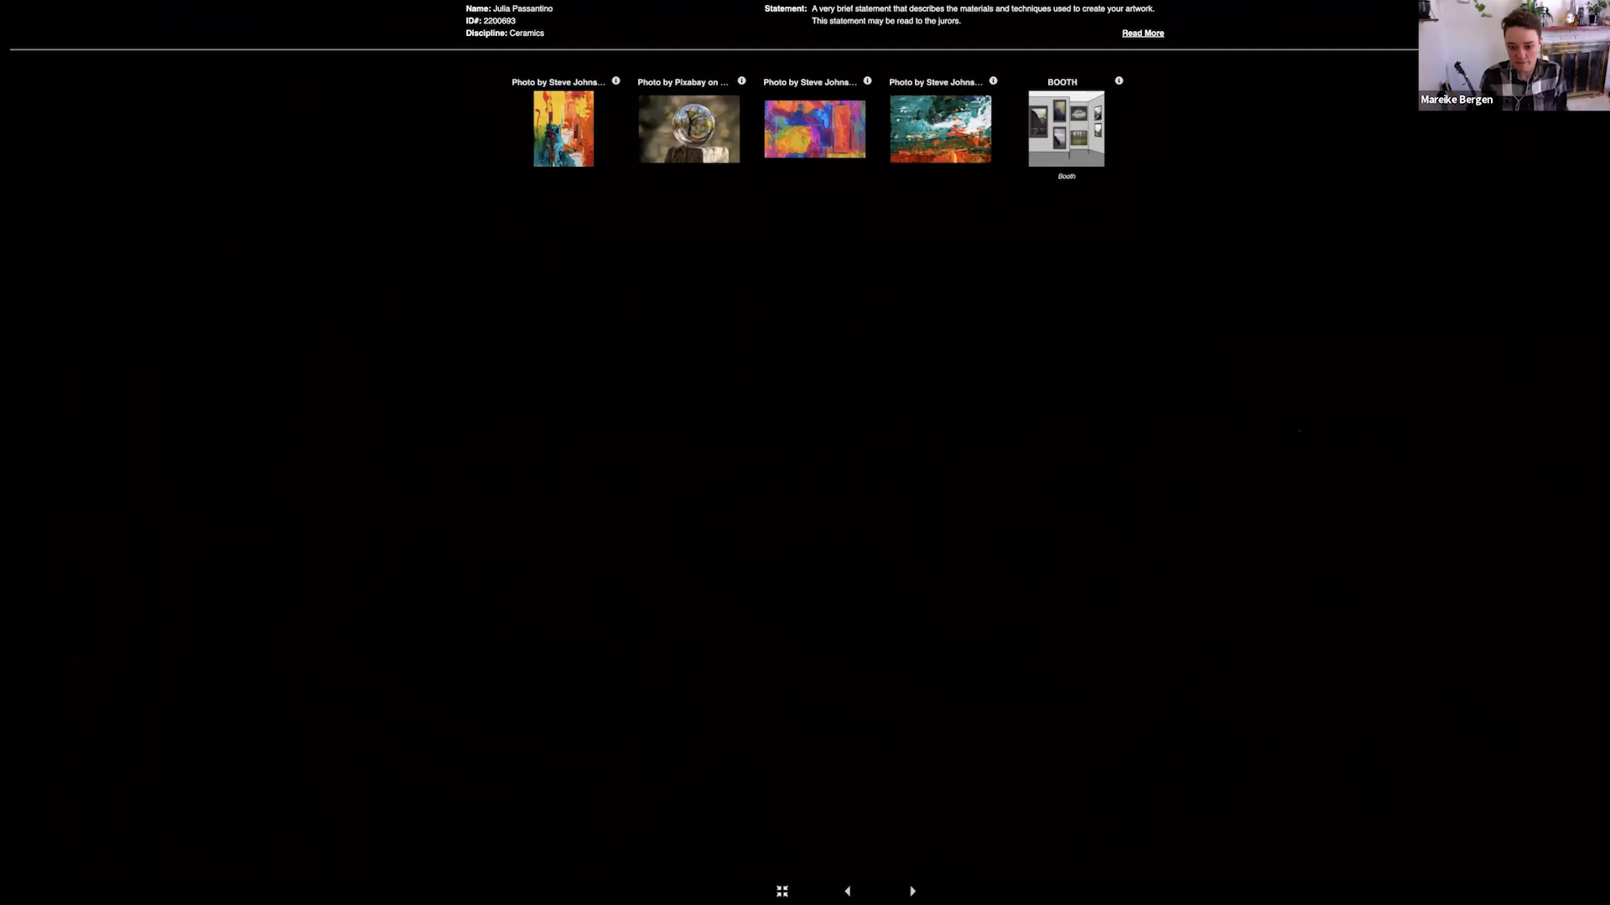
Close the image review slideshow and open the scoring slideshow for all categories in full screen
key("Escape")
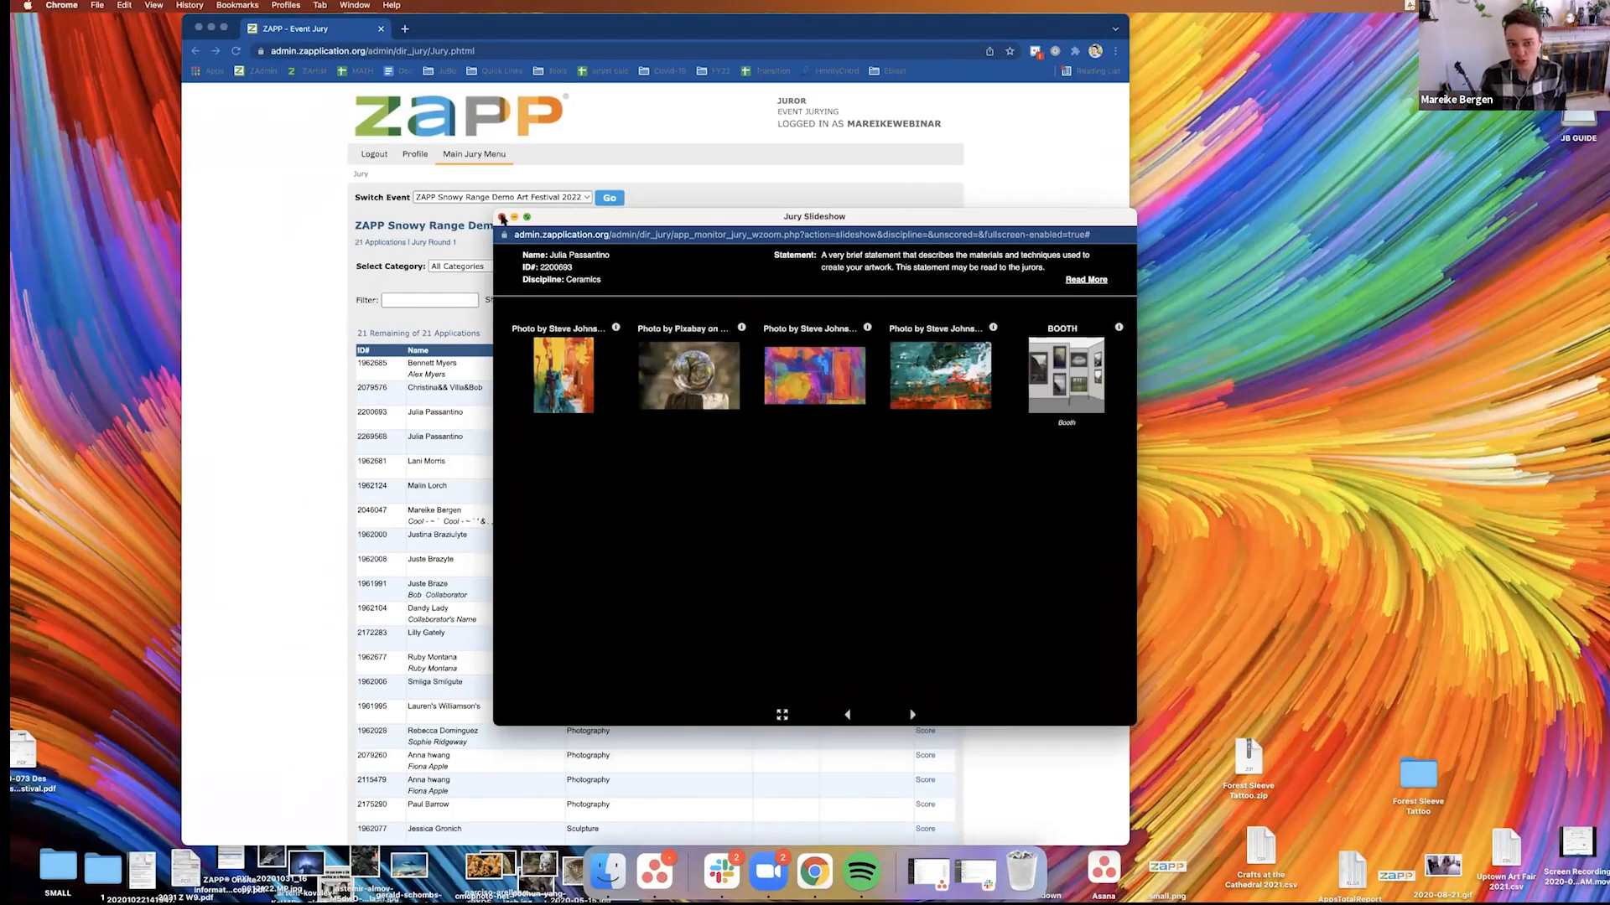
left_click(503, 218)
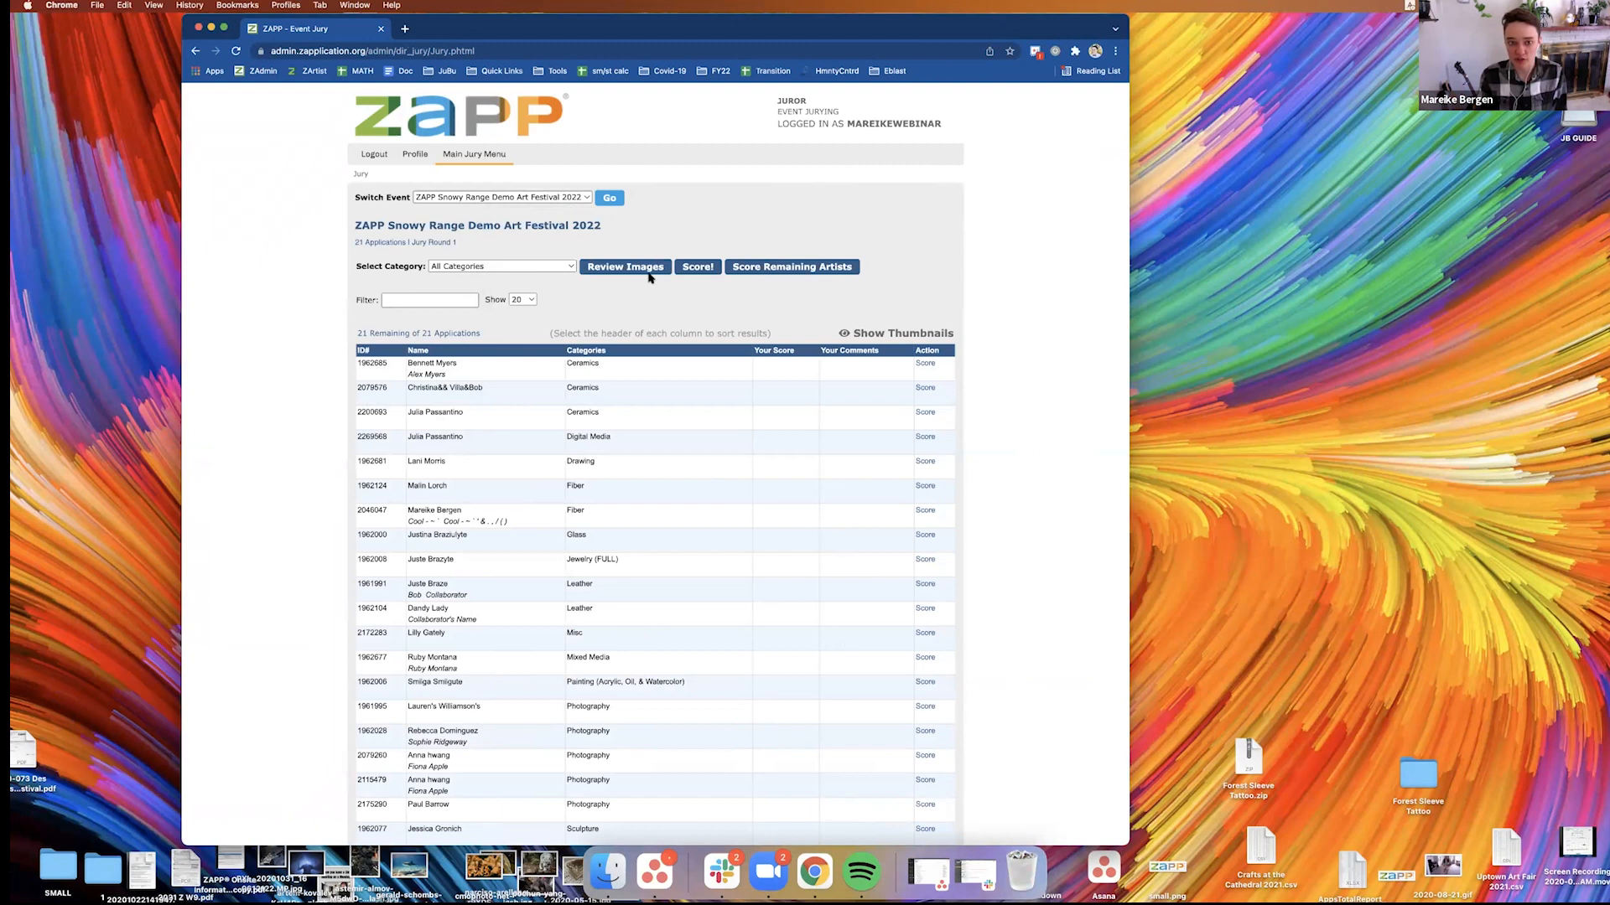
left_click(699, 268)
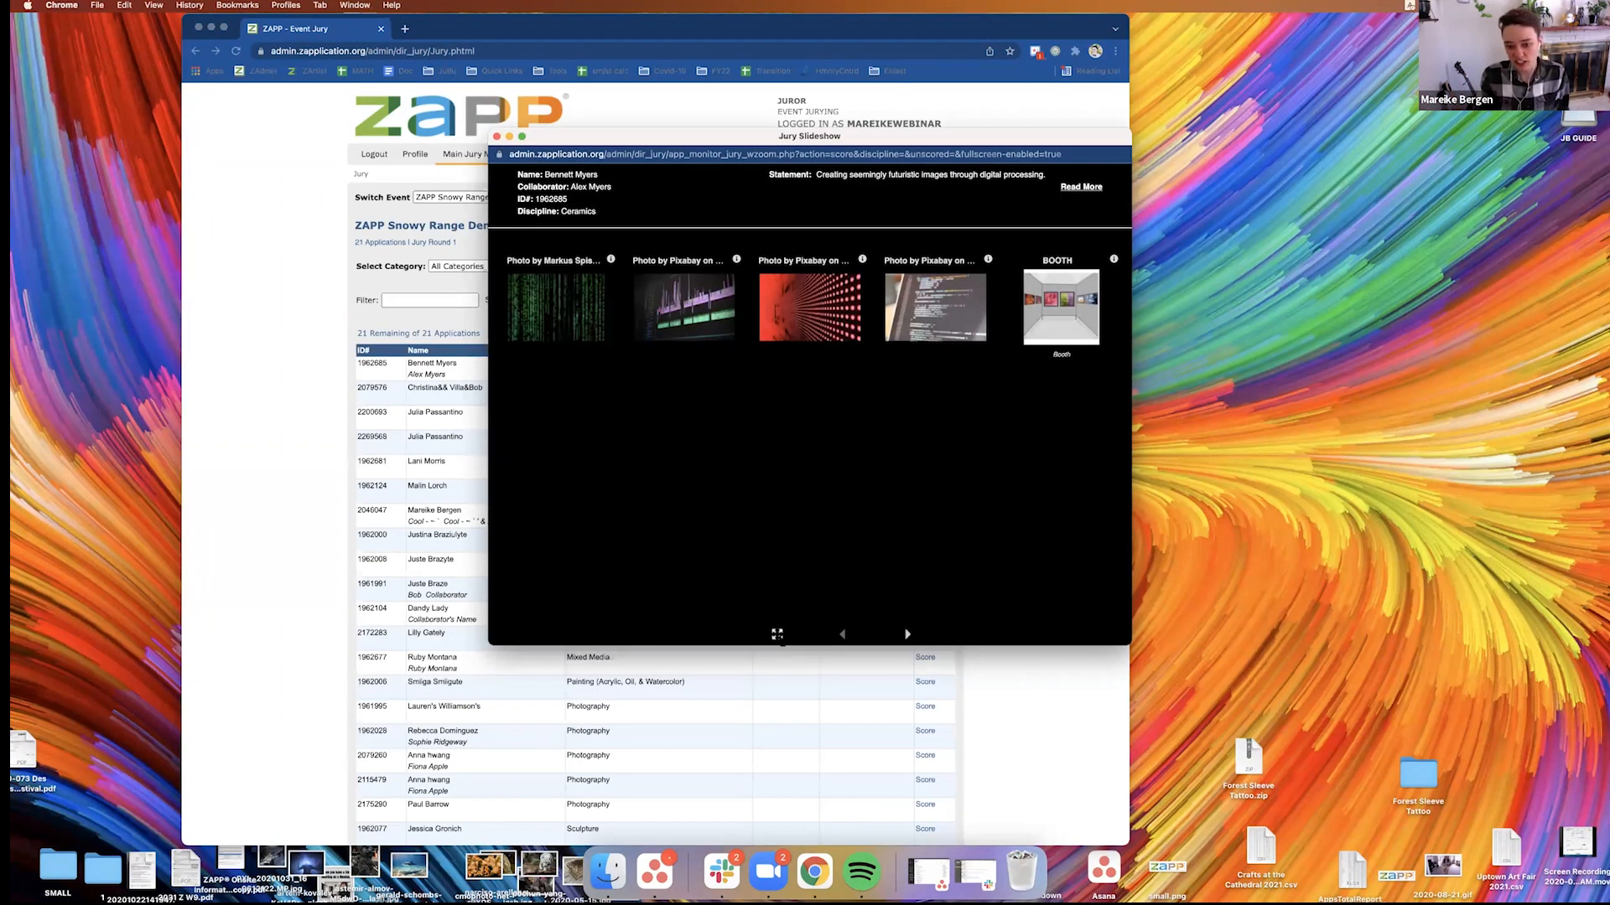
left_click(777, 635)
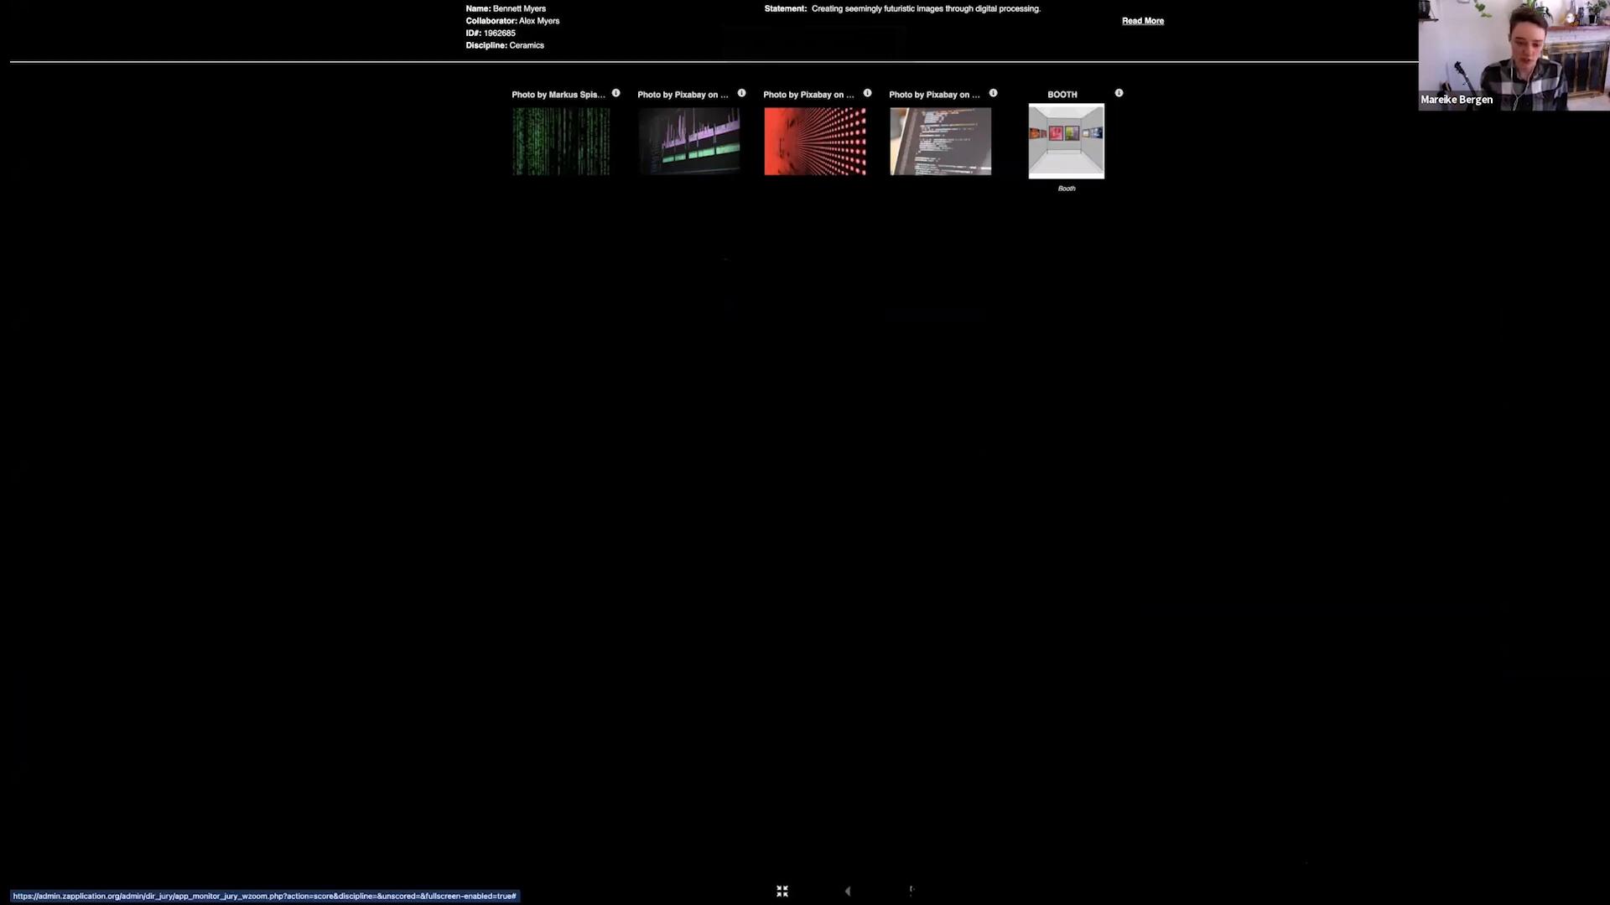
Go through the first artist's images in scoring mode, checking the first one's zoom, until the score form
left_click(911, 891)
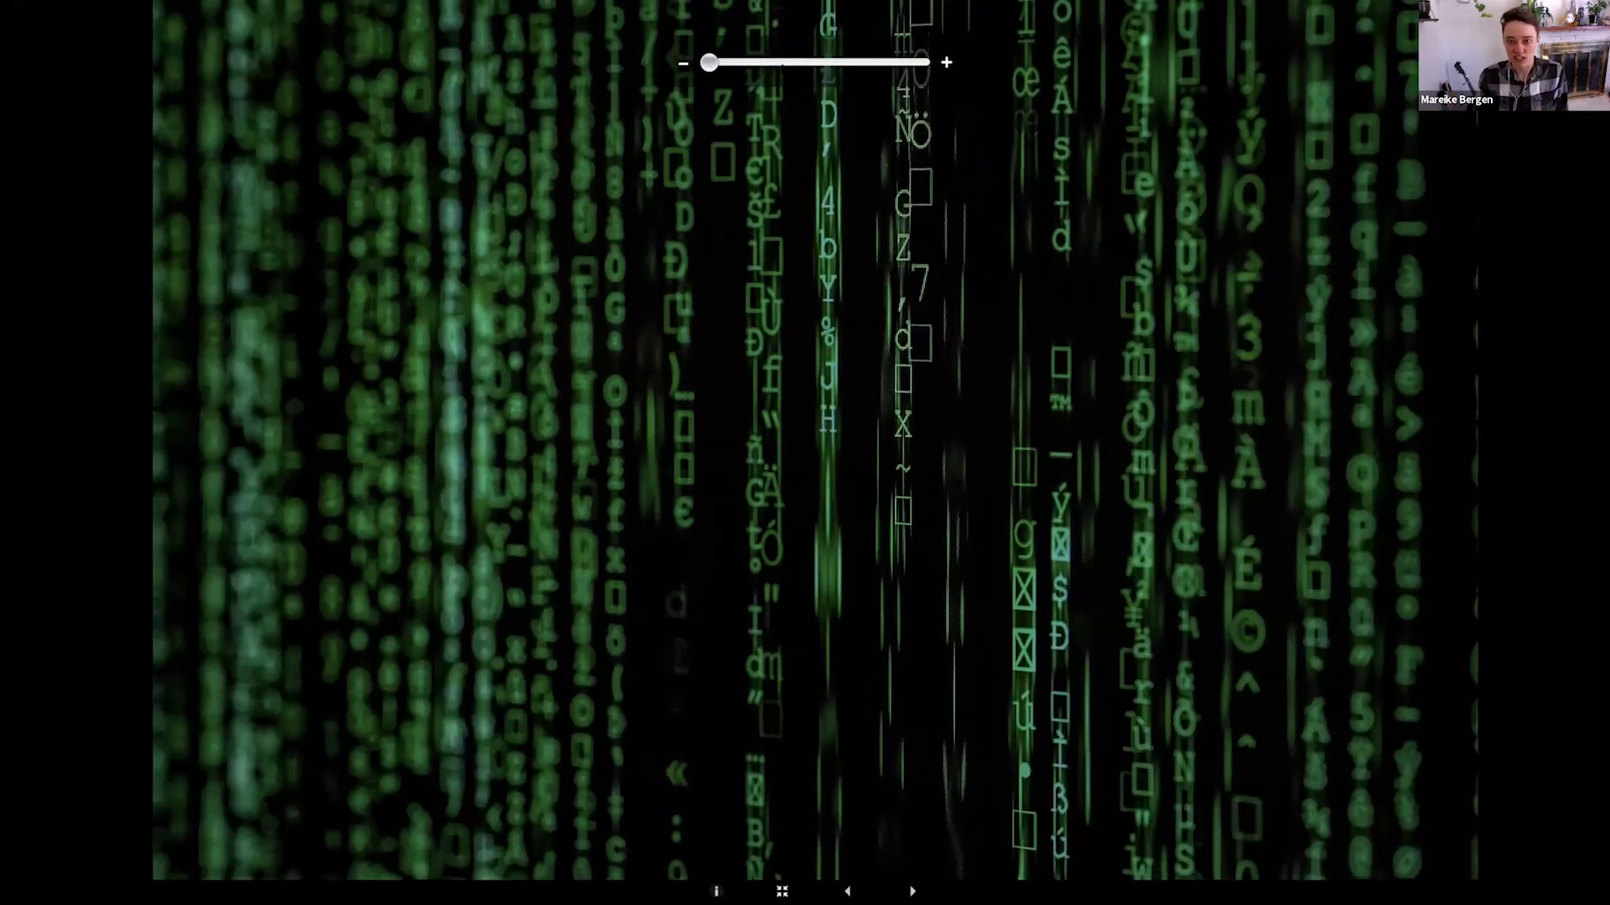
left_click(835, 63)
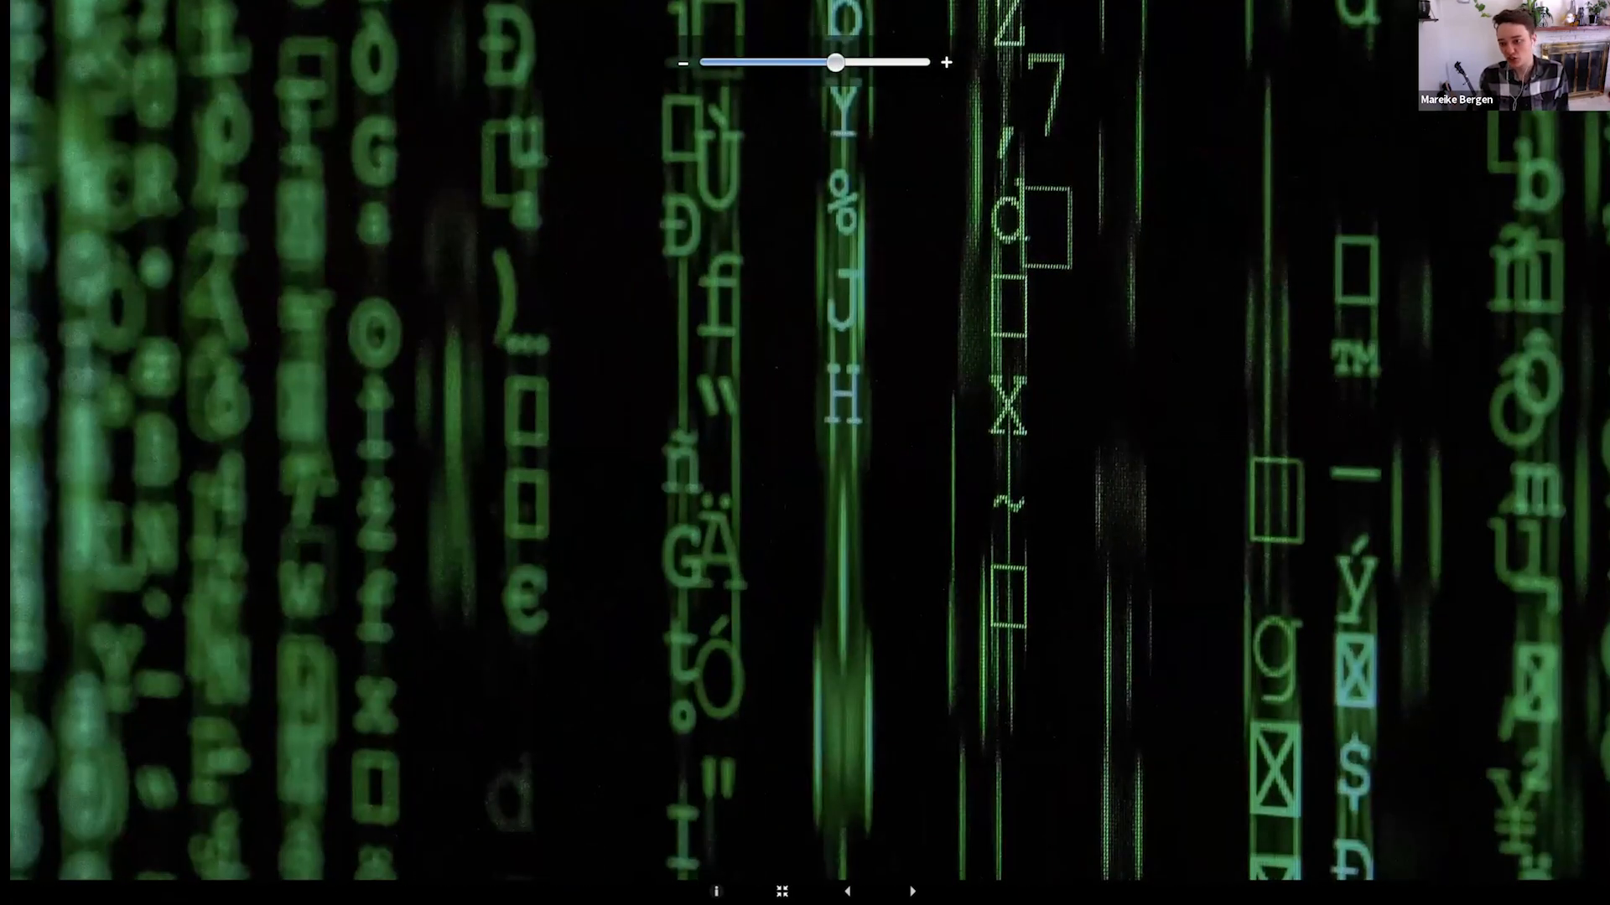
left_click_drag(835, 62, 708, 63)
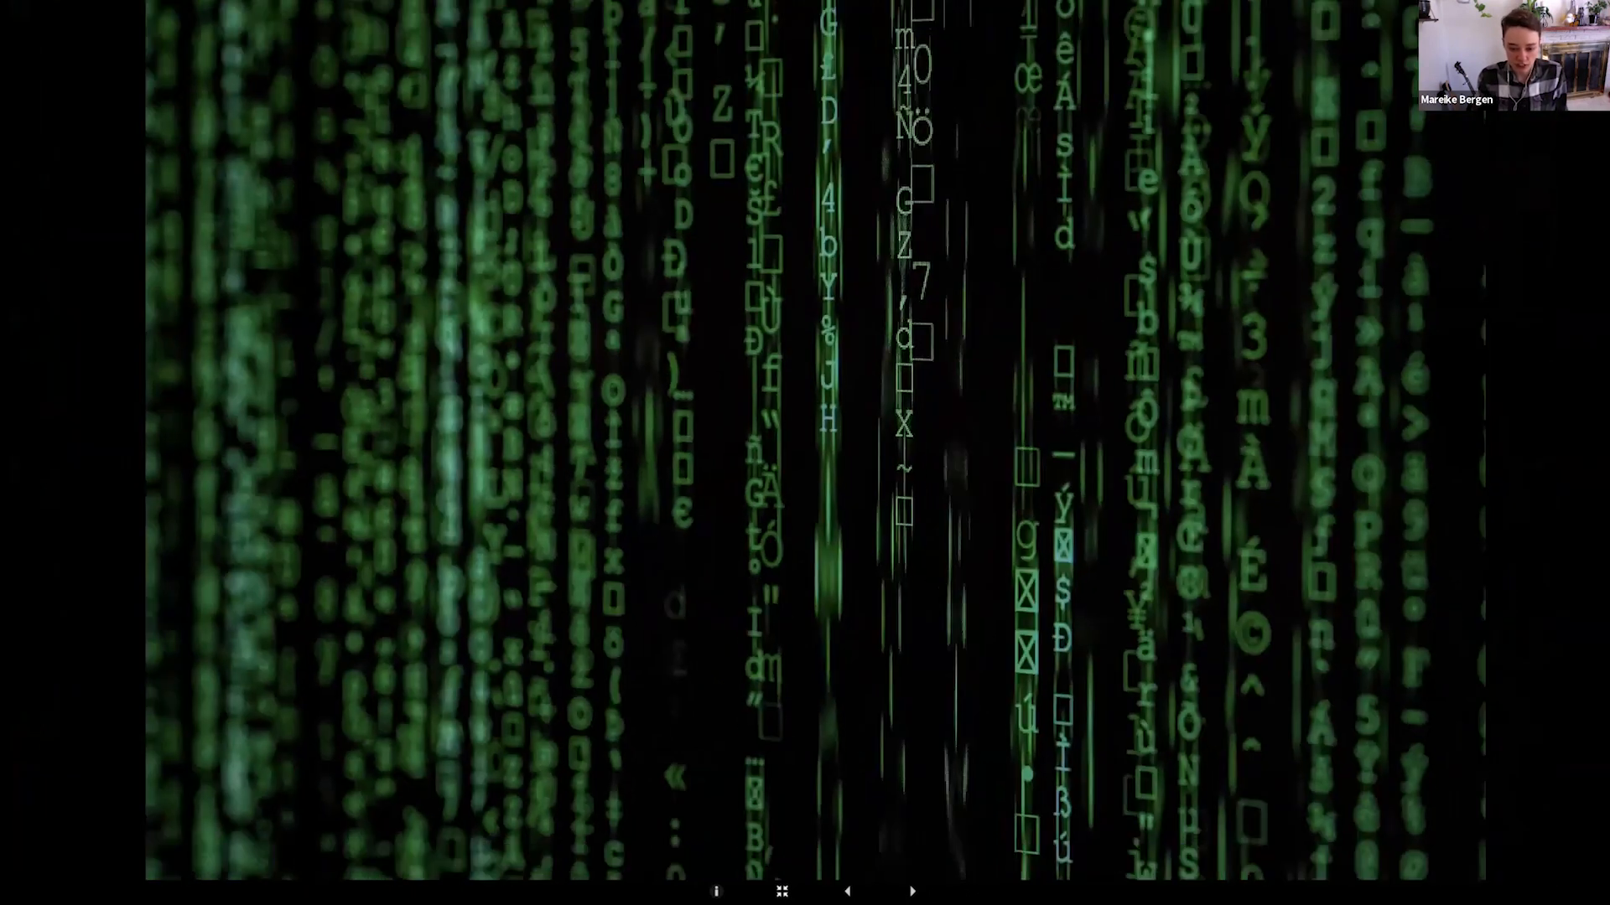
left_click(912, 891)
left_click(912, 892)
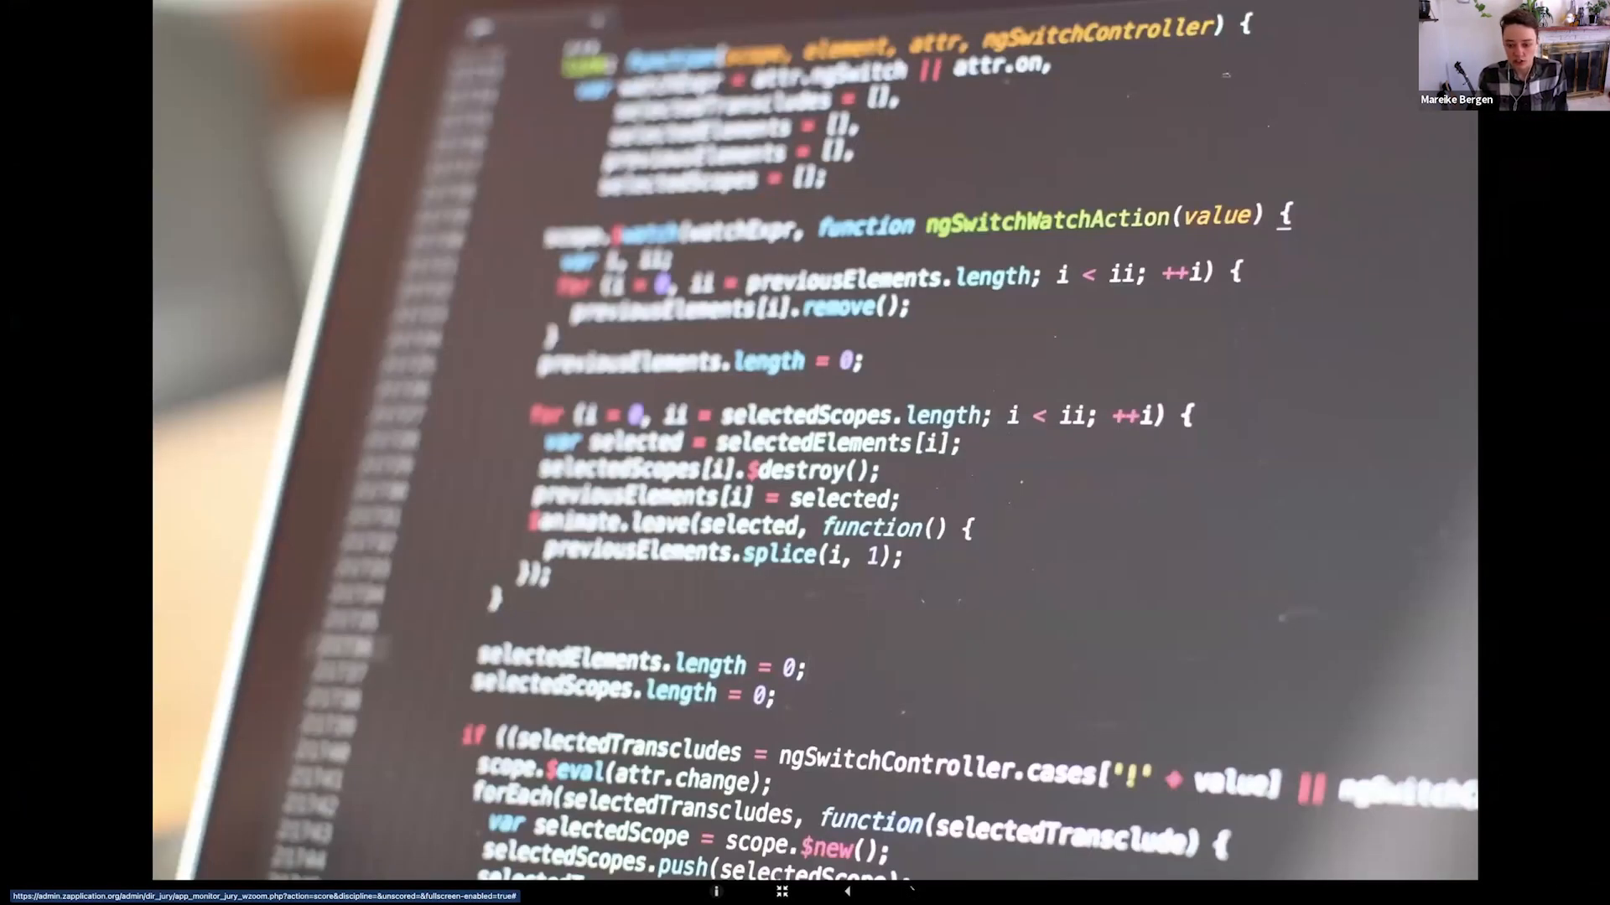
left_click(912, 891)
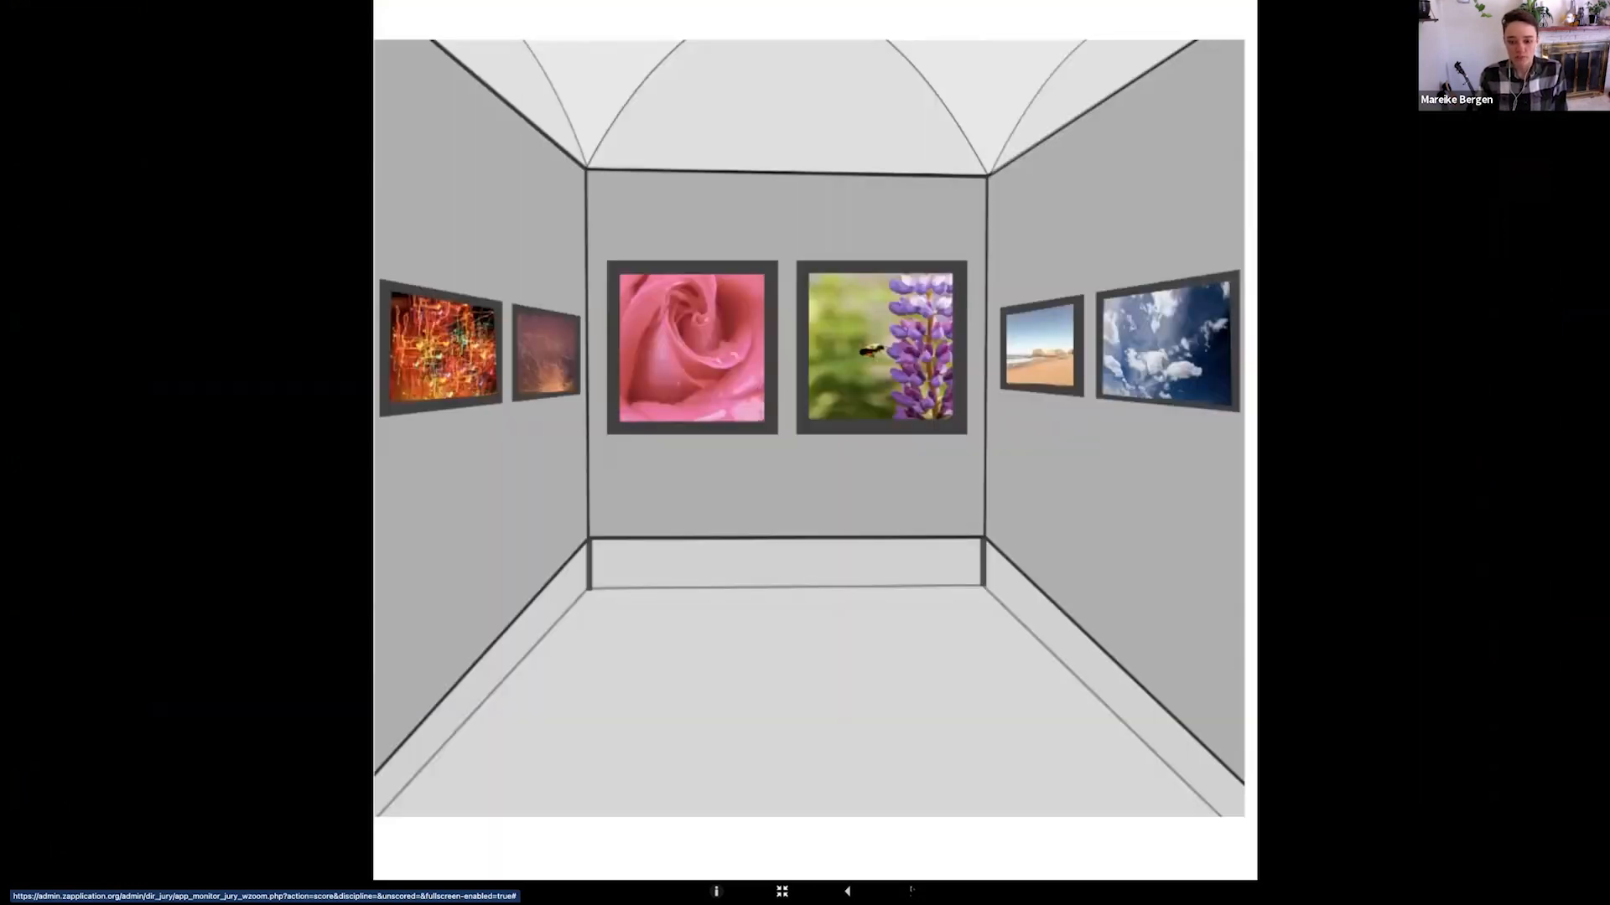
left_click(911, 891)
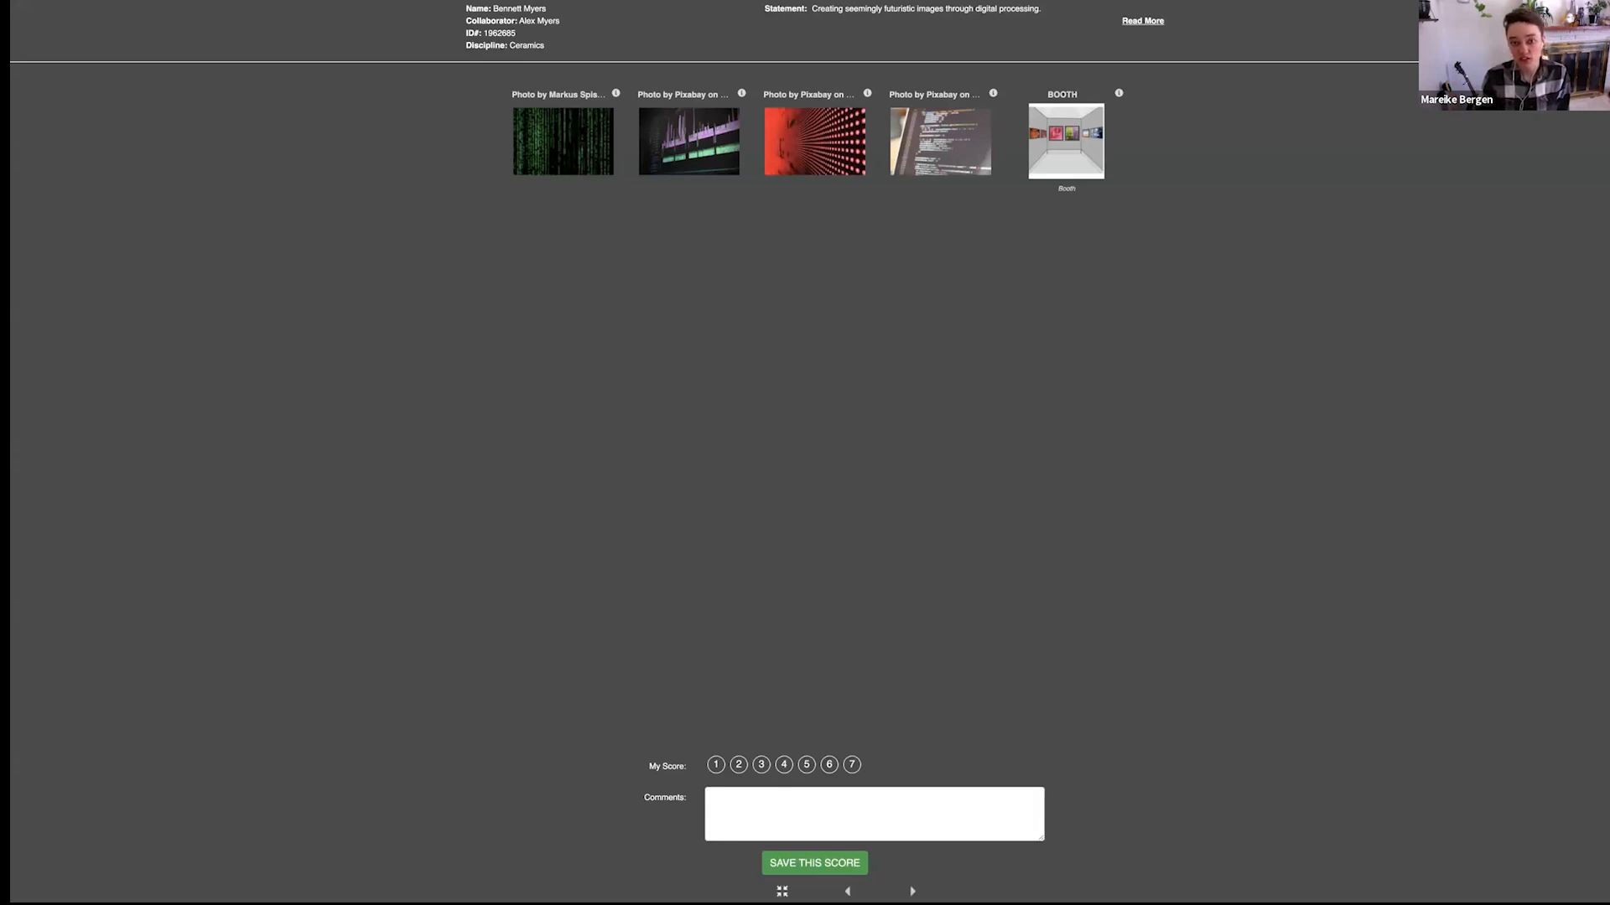
Reopen the first artwork image from the score form and inspect it at closer zoom
left_click(563, 151)
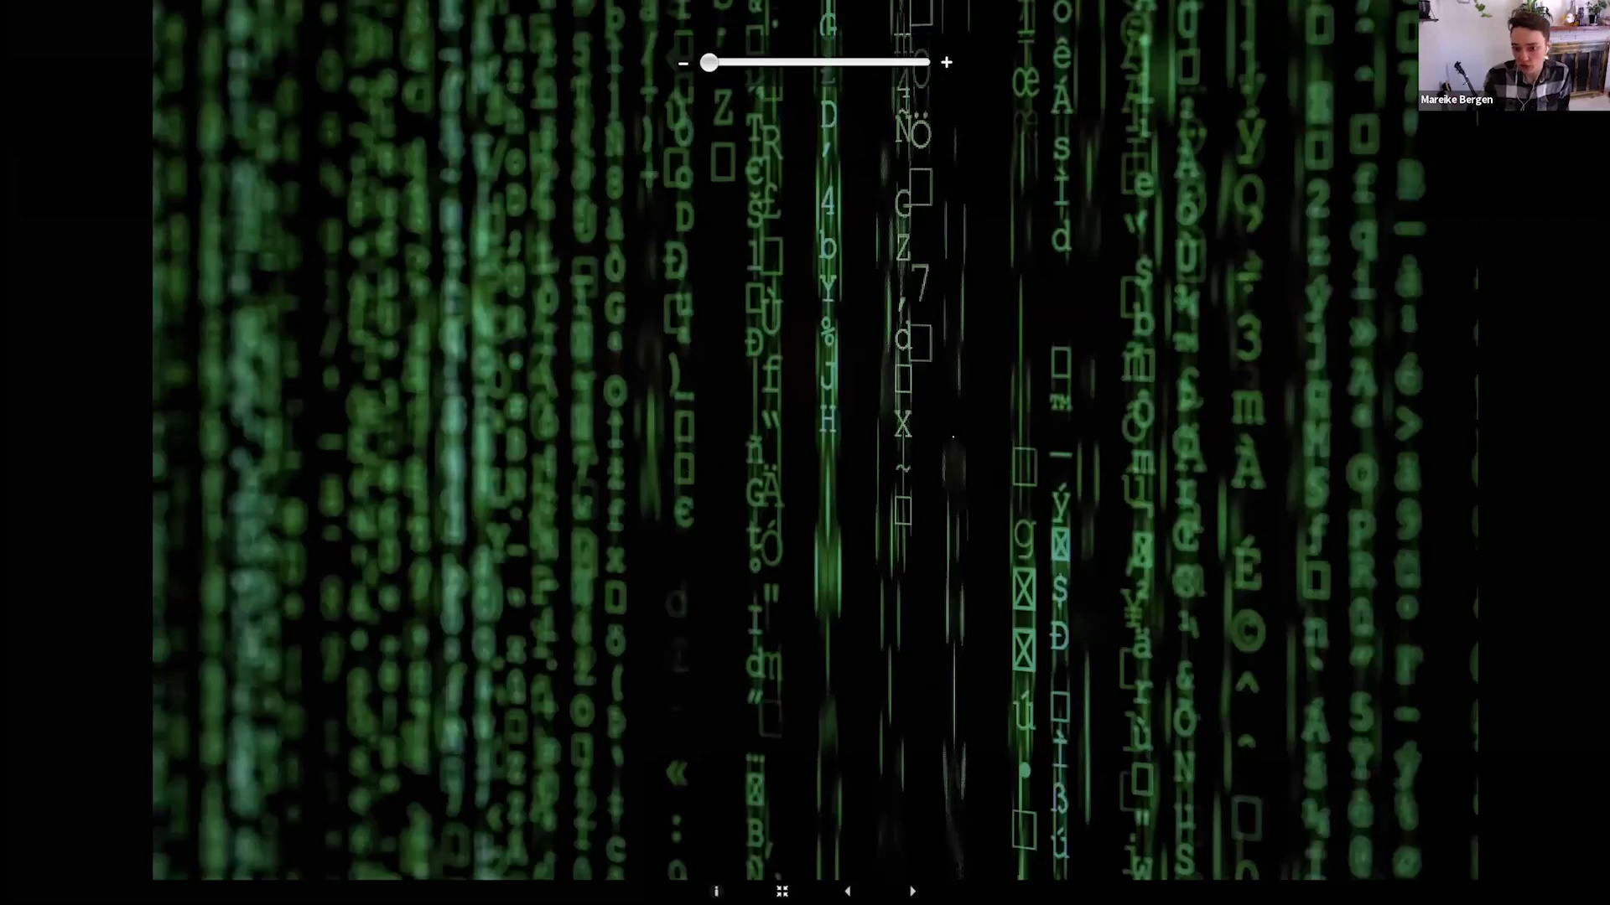
scroll(943, 434, "up", 4)
scroll(943, 434, "down", 5)
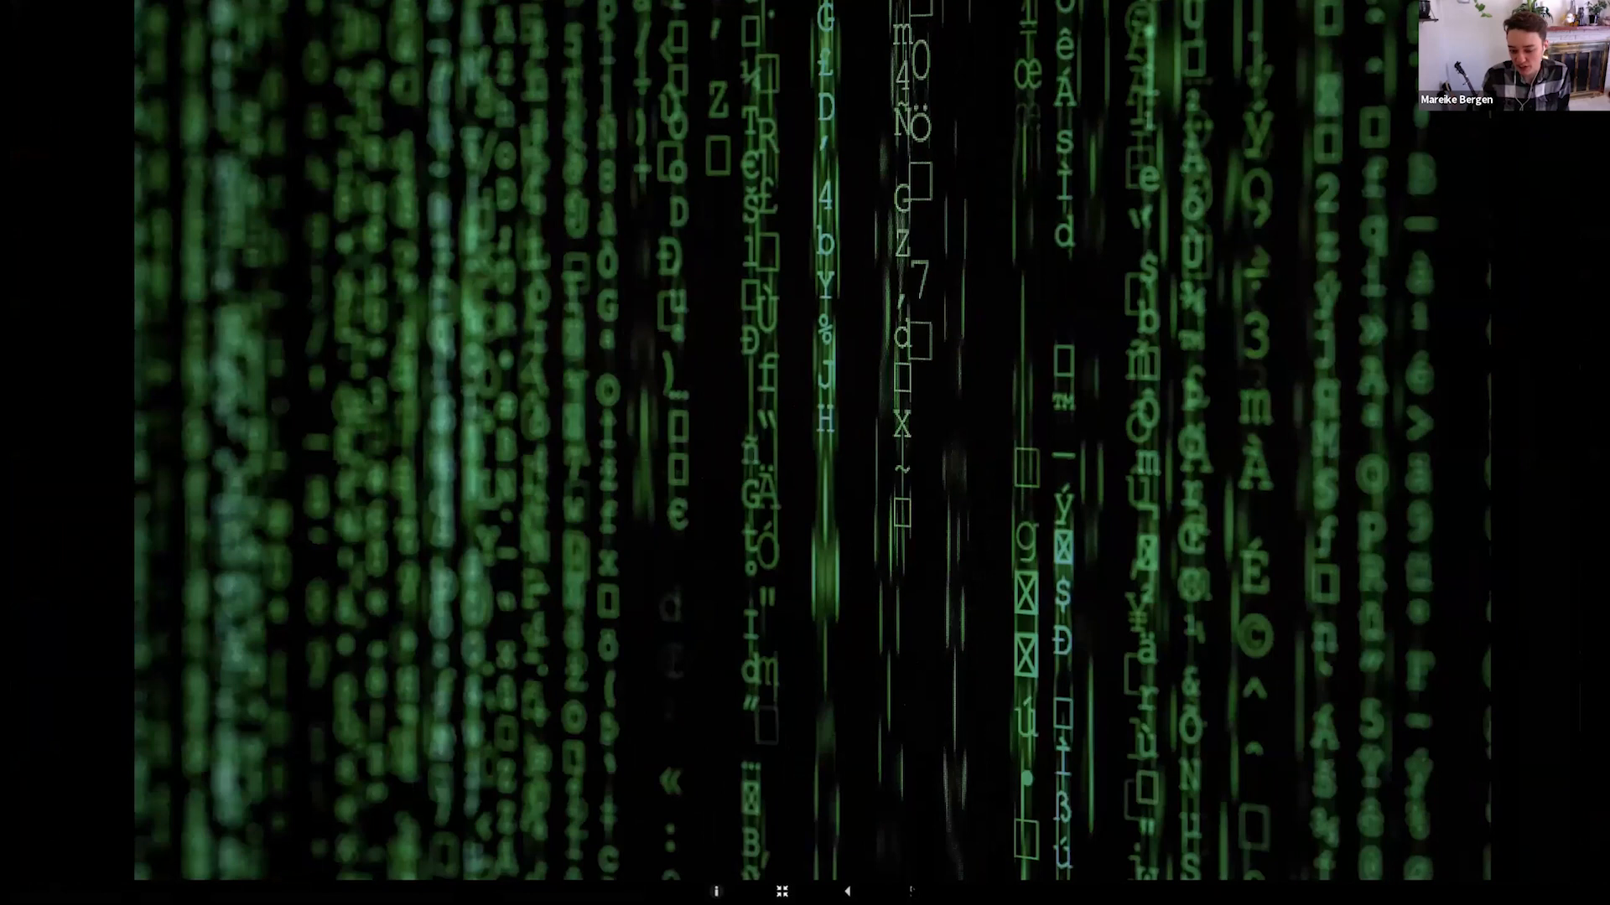
Go through the first artist's remaining images until the score form is shown again
left_click(913, 892)
left_click(913, 890)
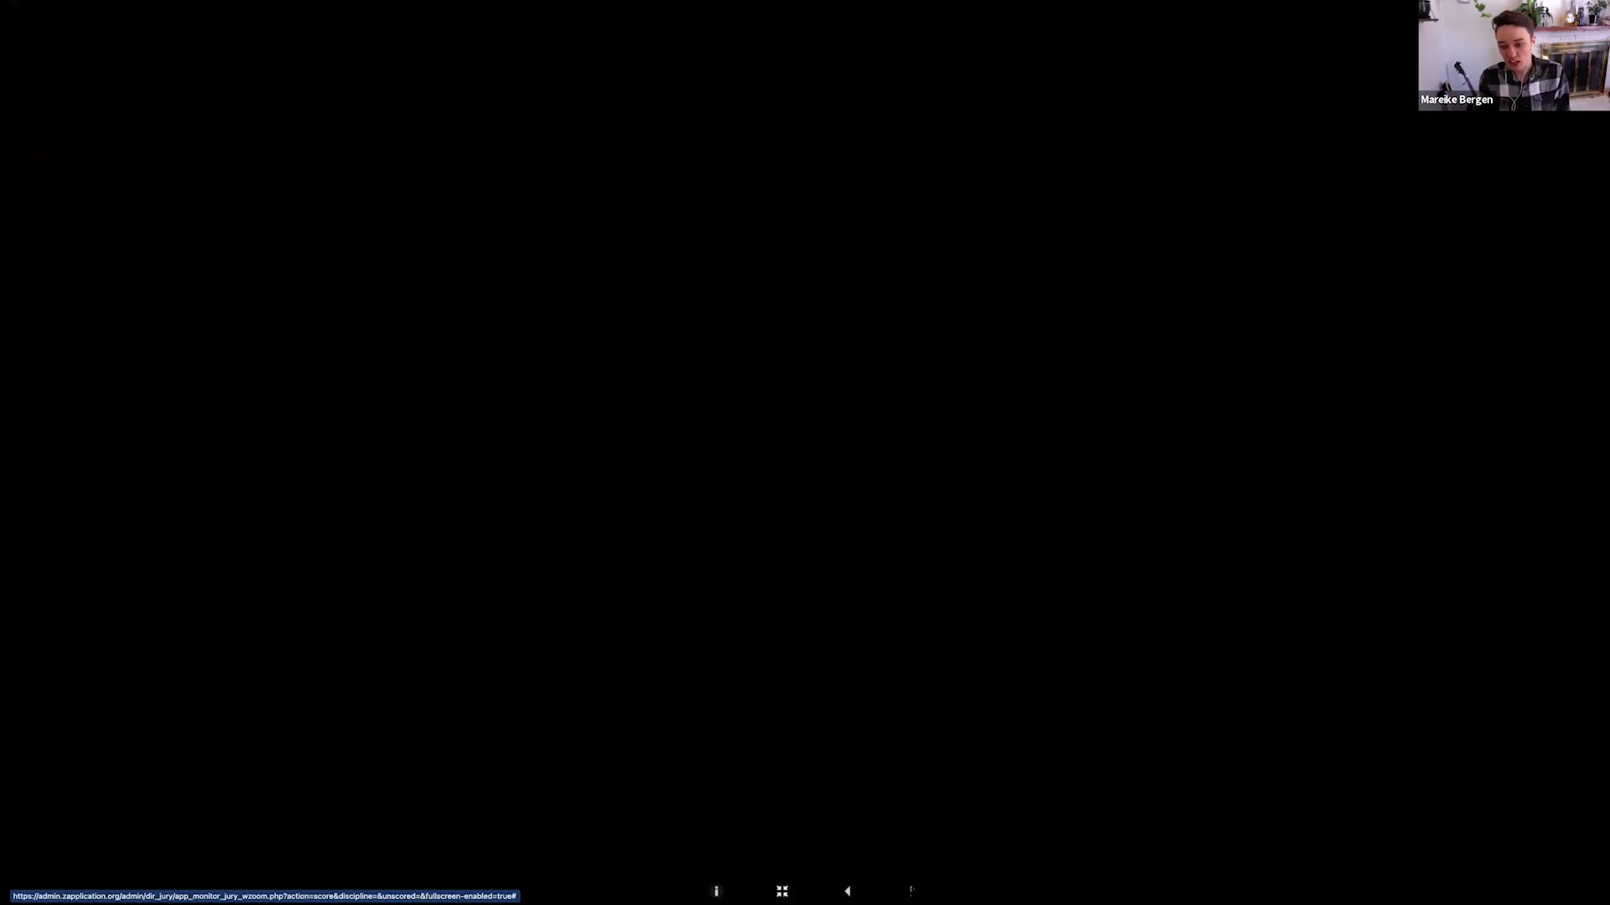
left_click(912, 891)
left_click(923, 503)
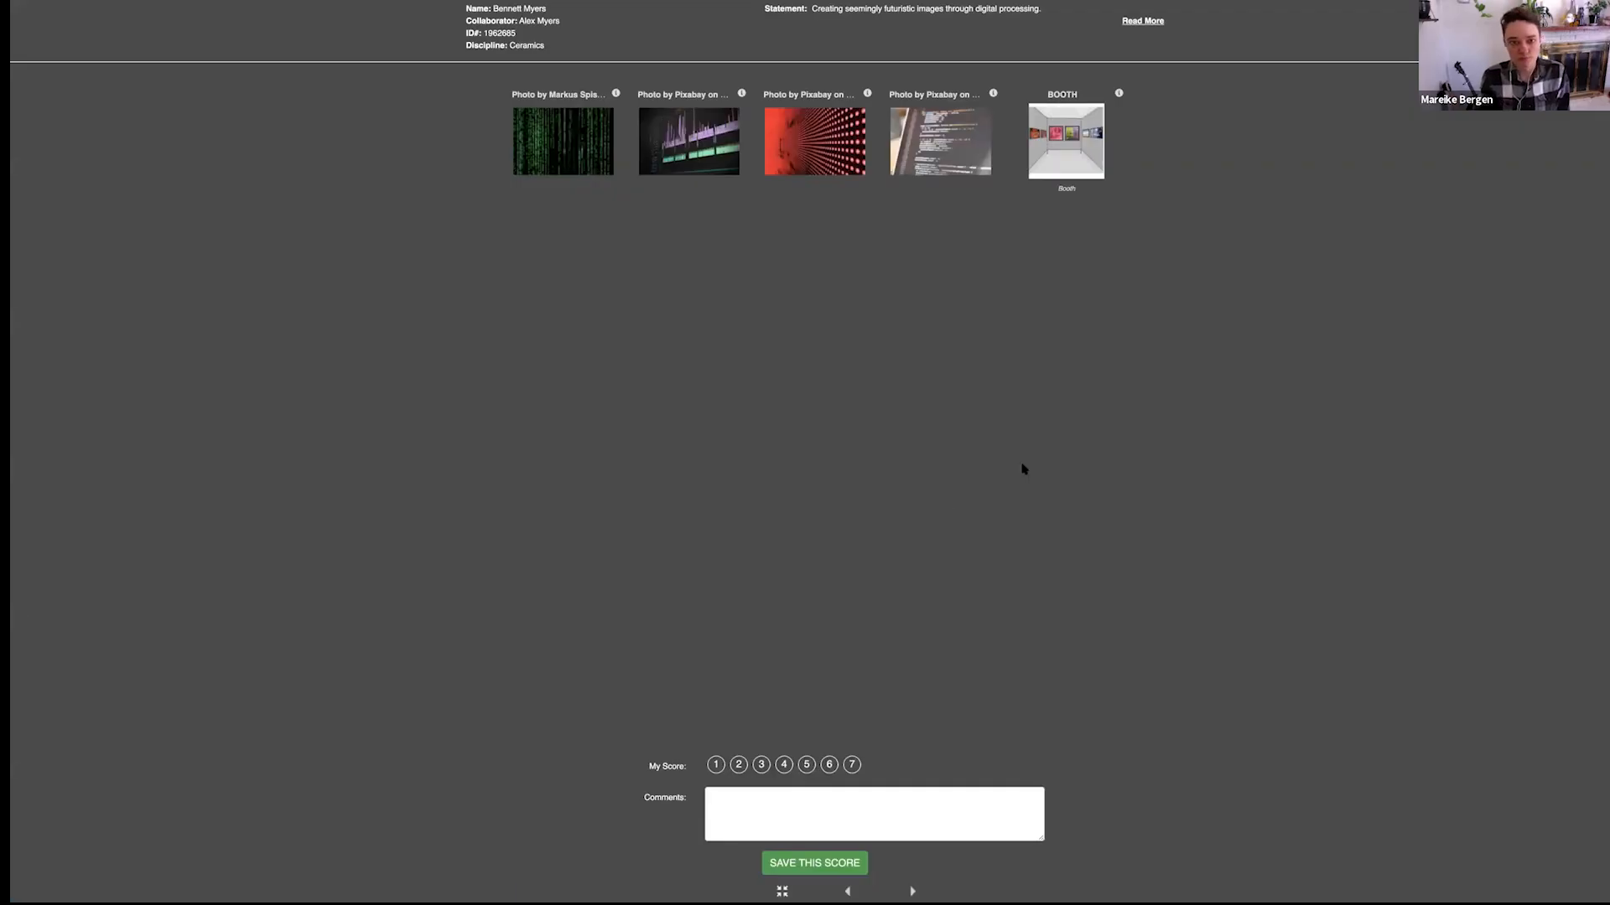
Give the first artist a score of 5 with the comment "Comment!" and save the score
left_click(718, 767)
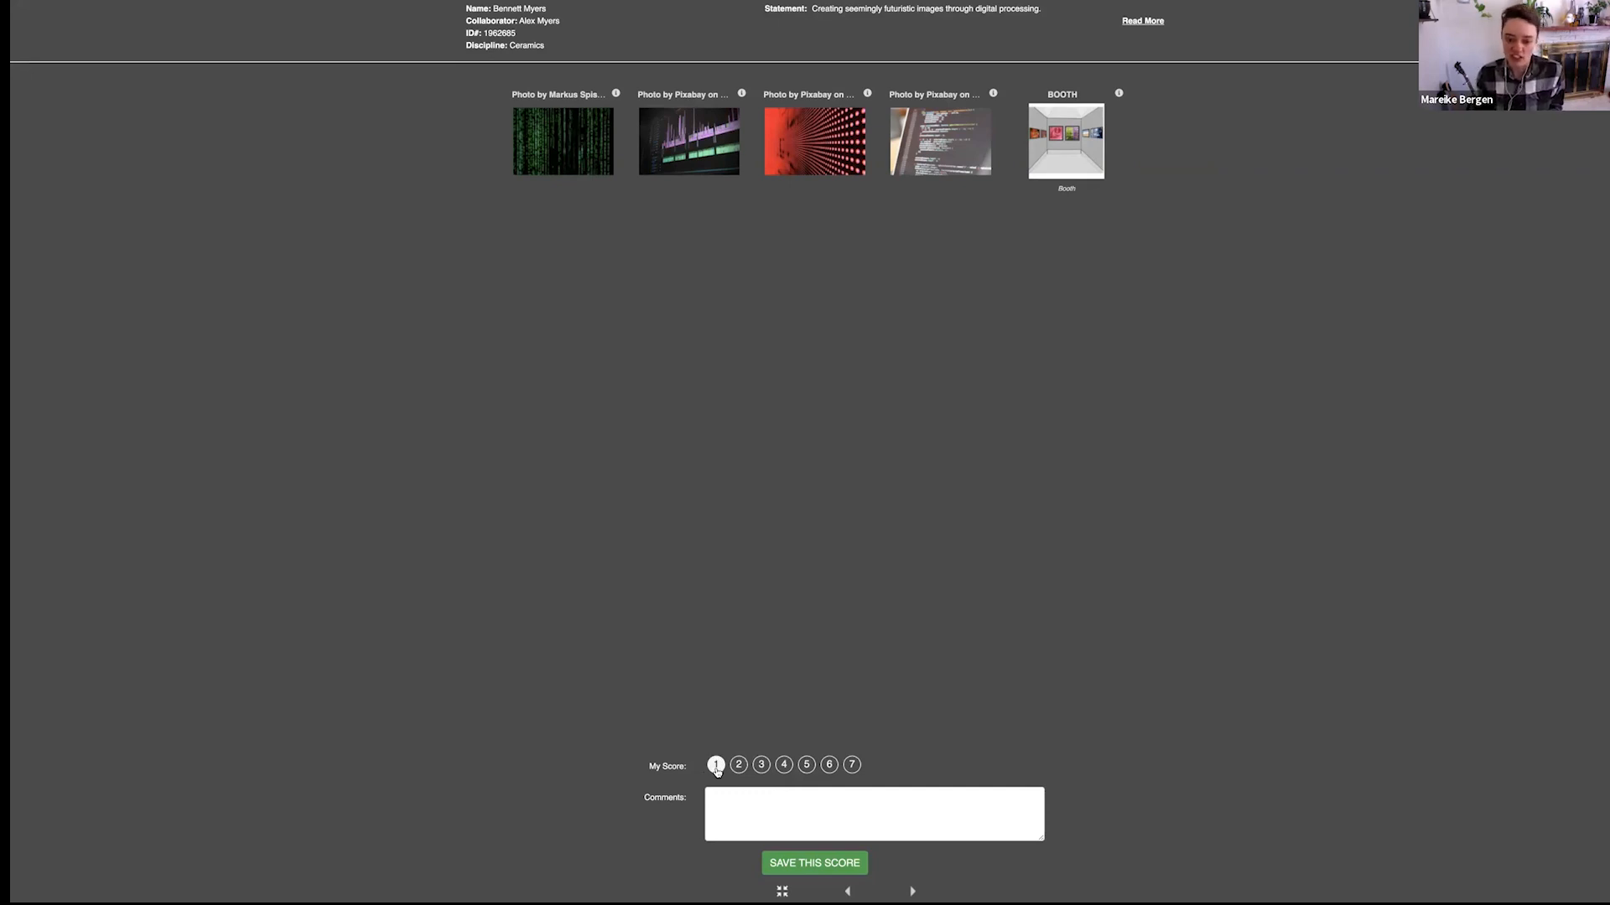
left_click(806, 764)
left_click(820, 807)
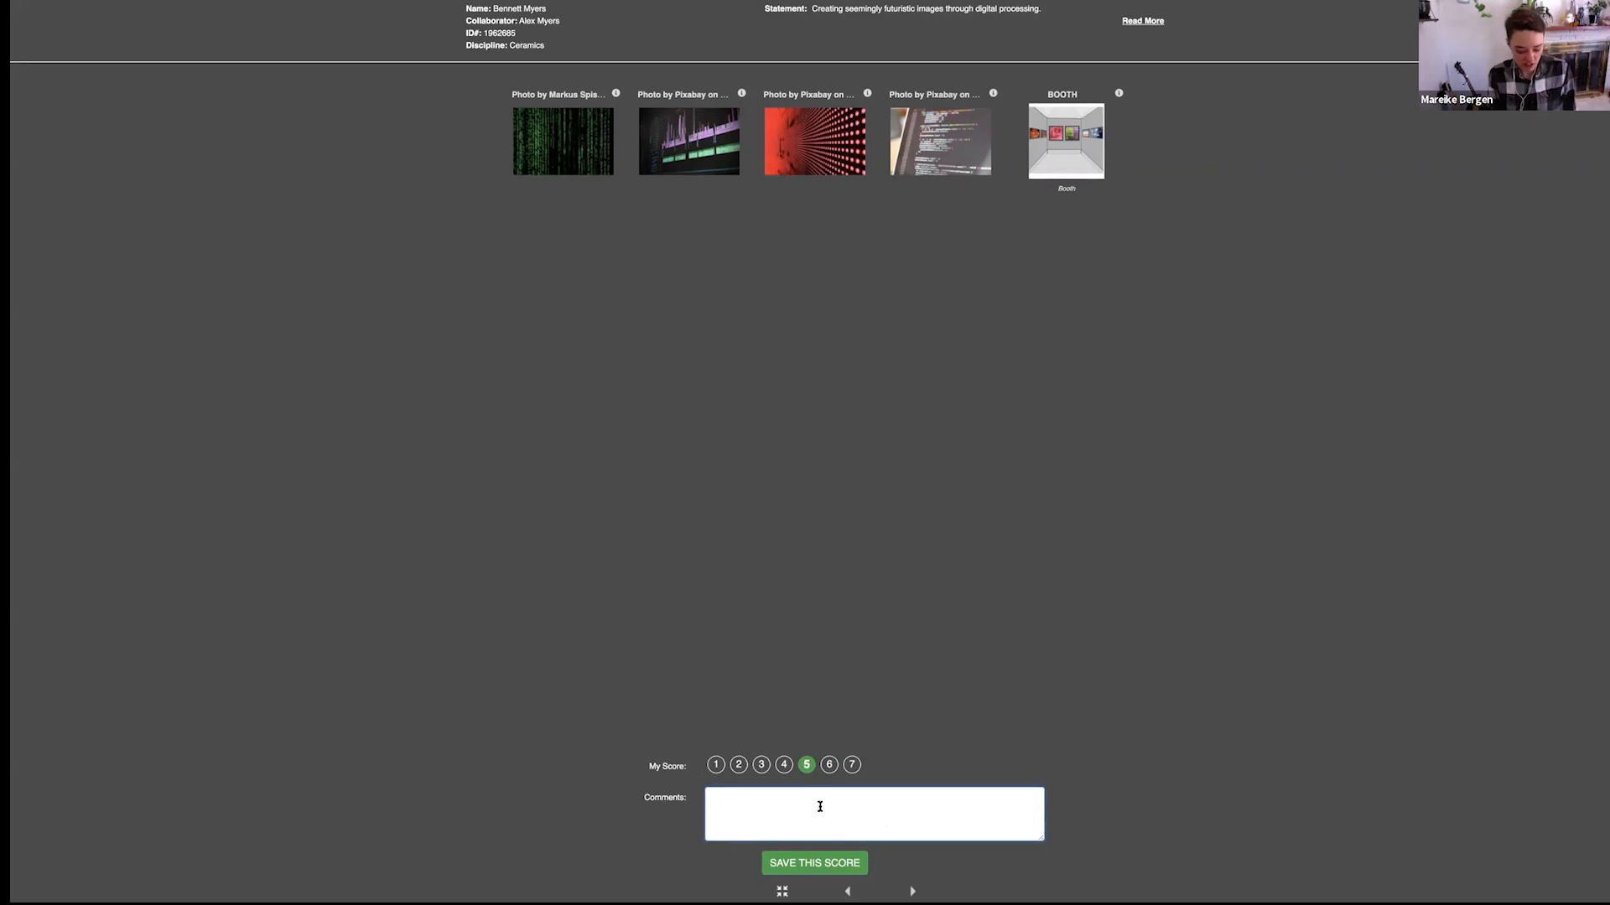
type("Comment!")
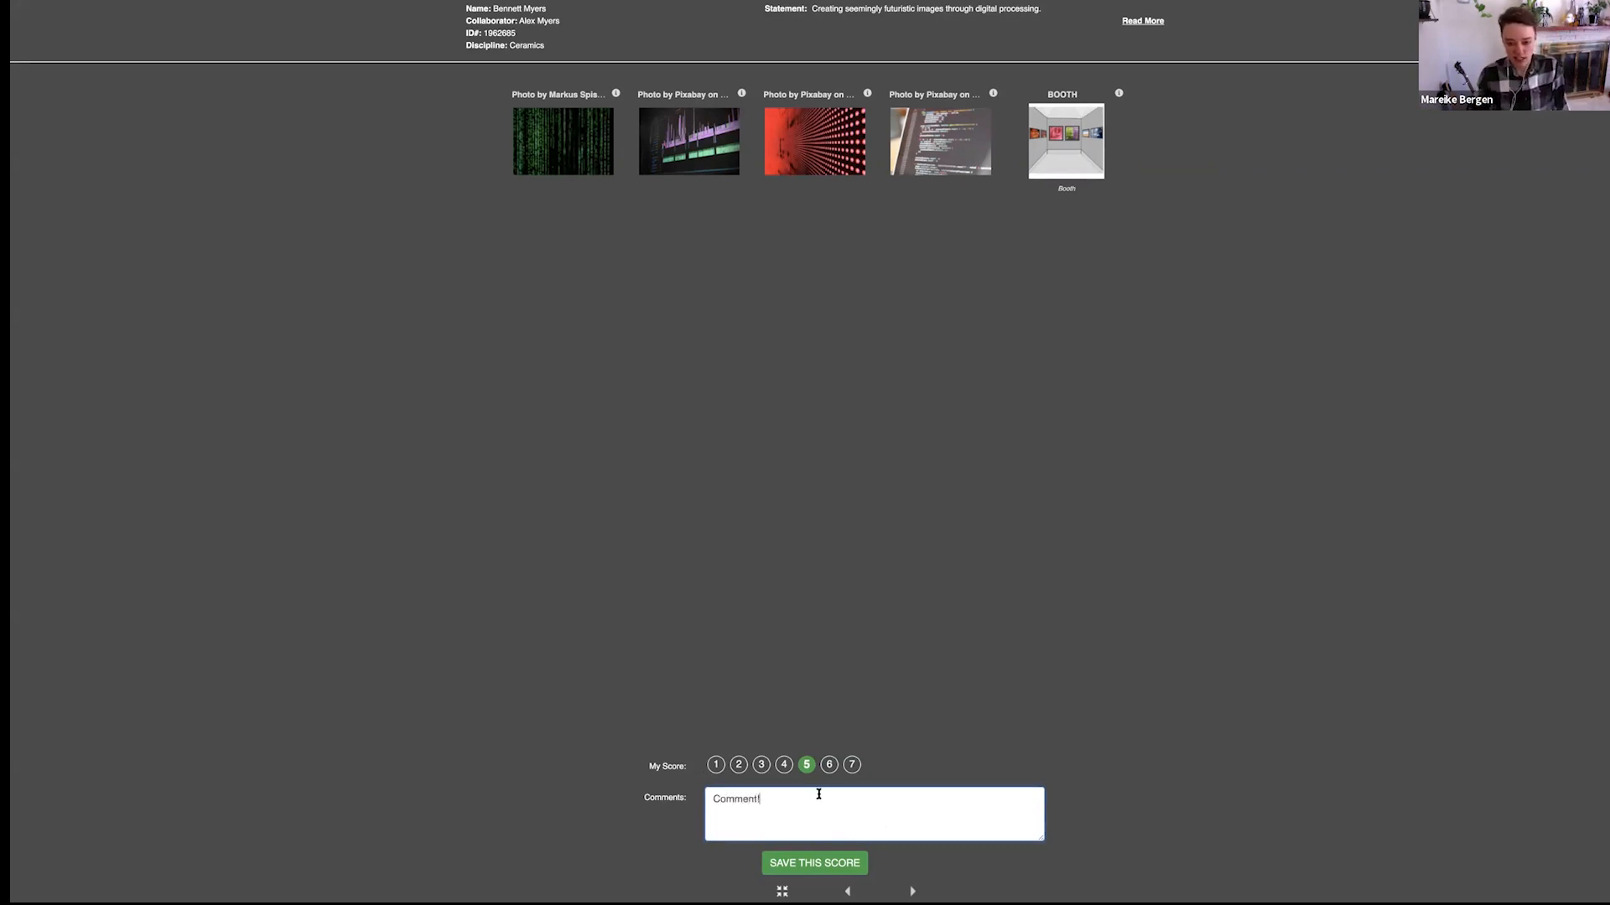
left_click(823, 868)
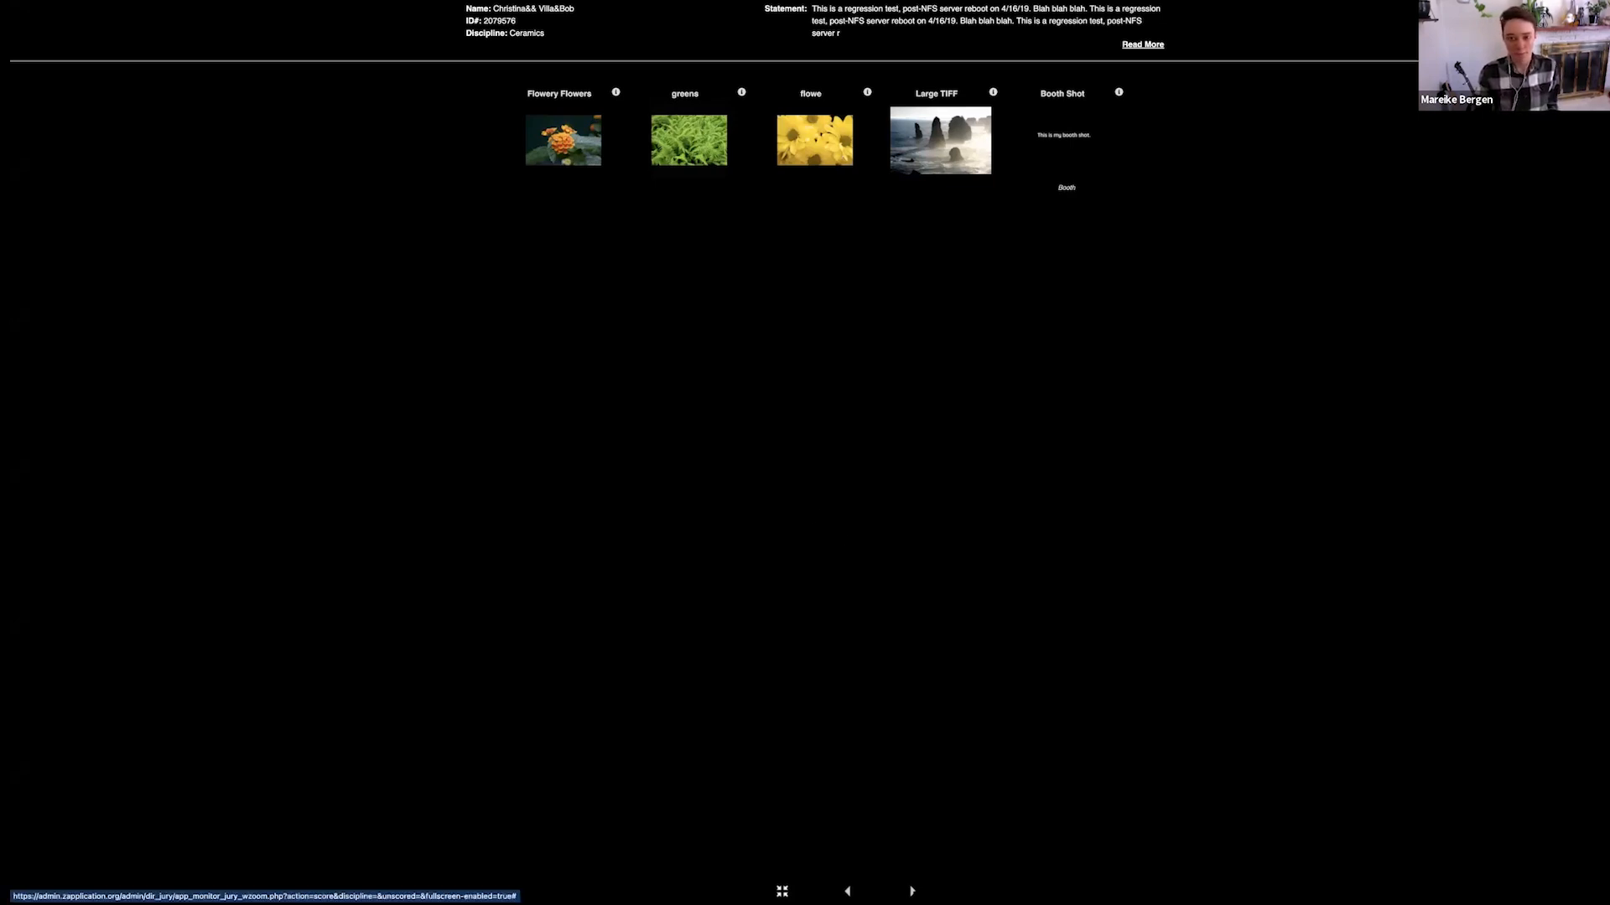
Go through the second artist's images and save a score of 7 without a comment
left_click(562, 141)
key("Right")
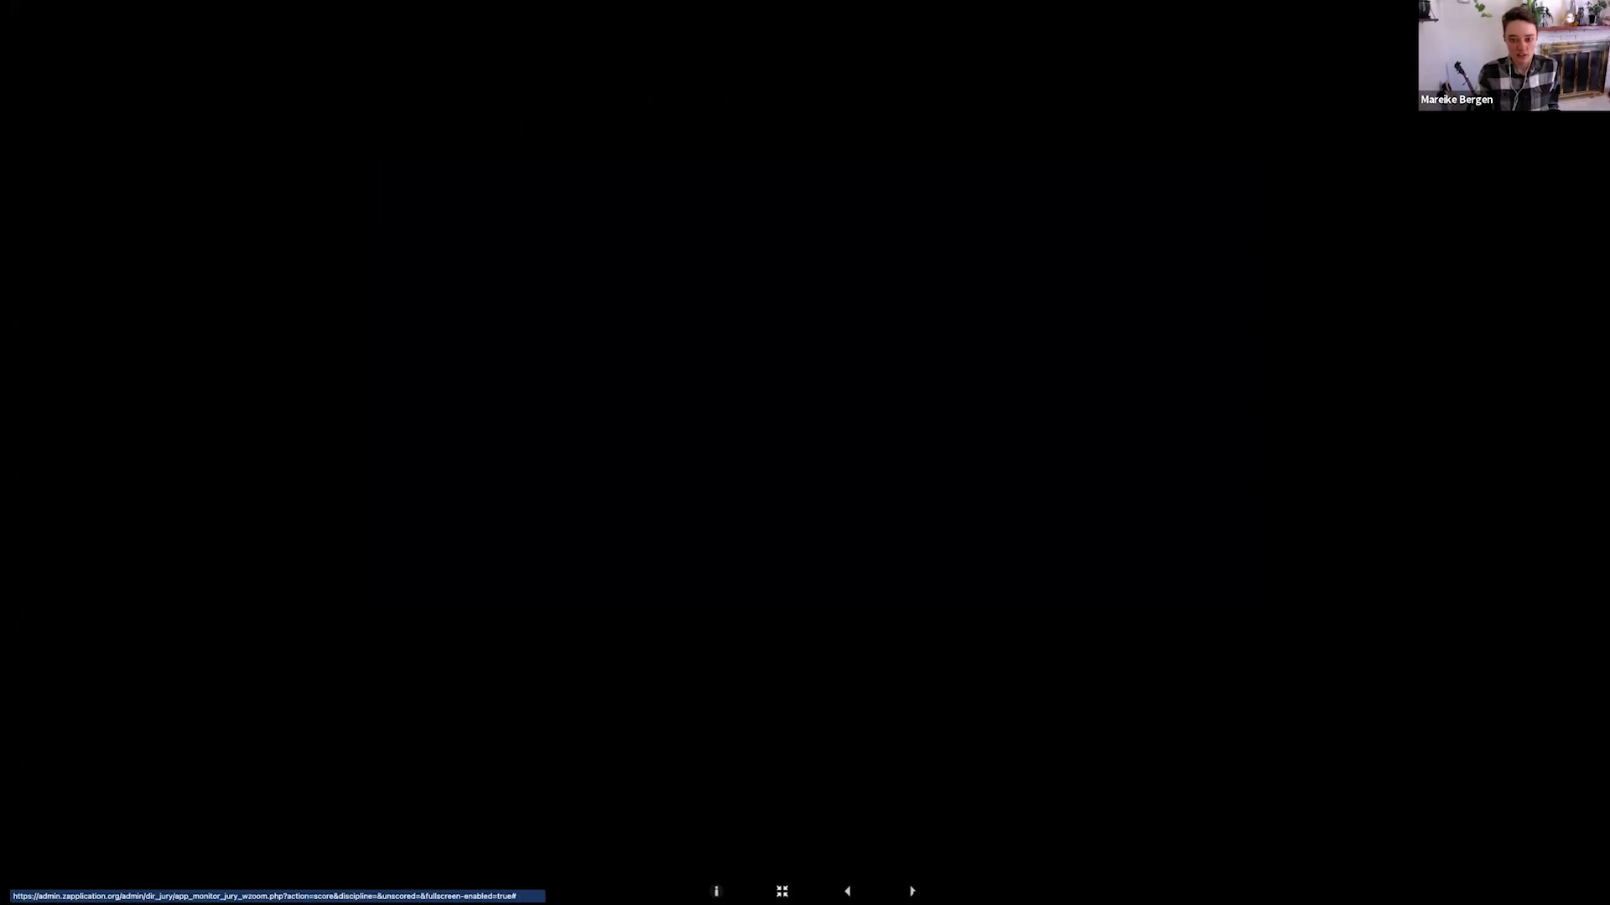
left_click(913, 893)
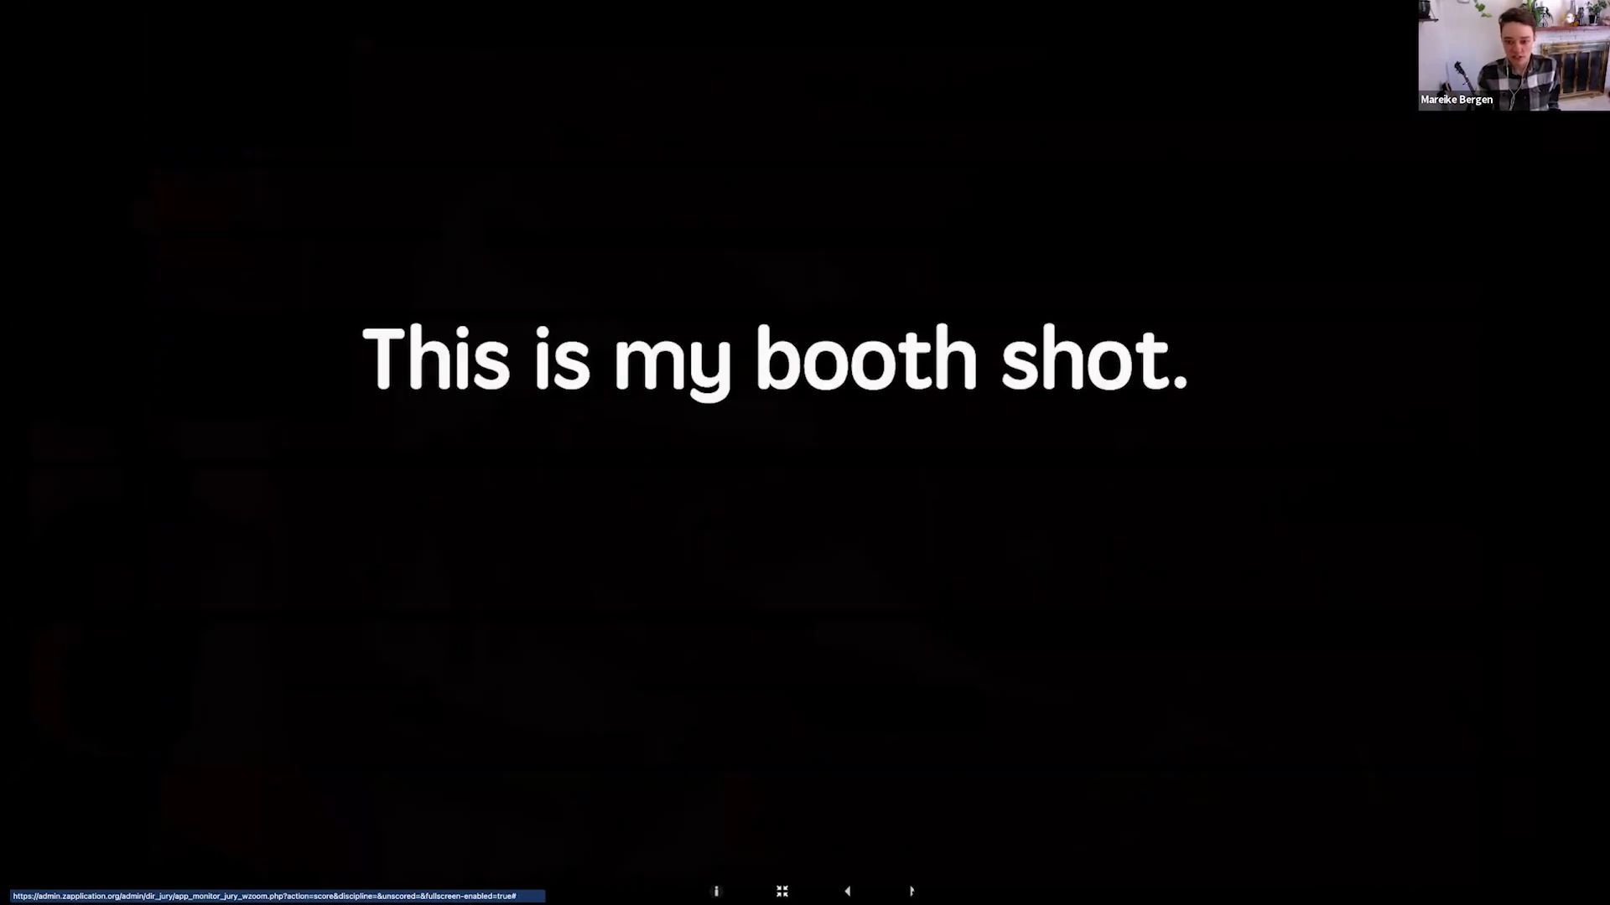
left_click(913, 893)
left_click(852, 765)
left_click(832, 864)
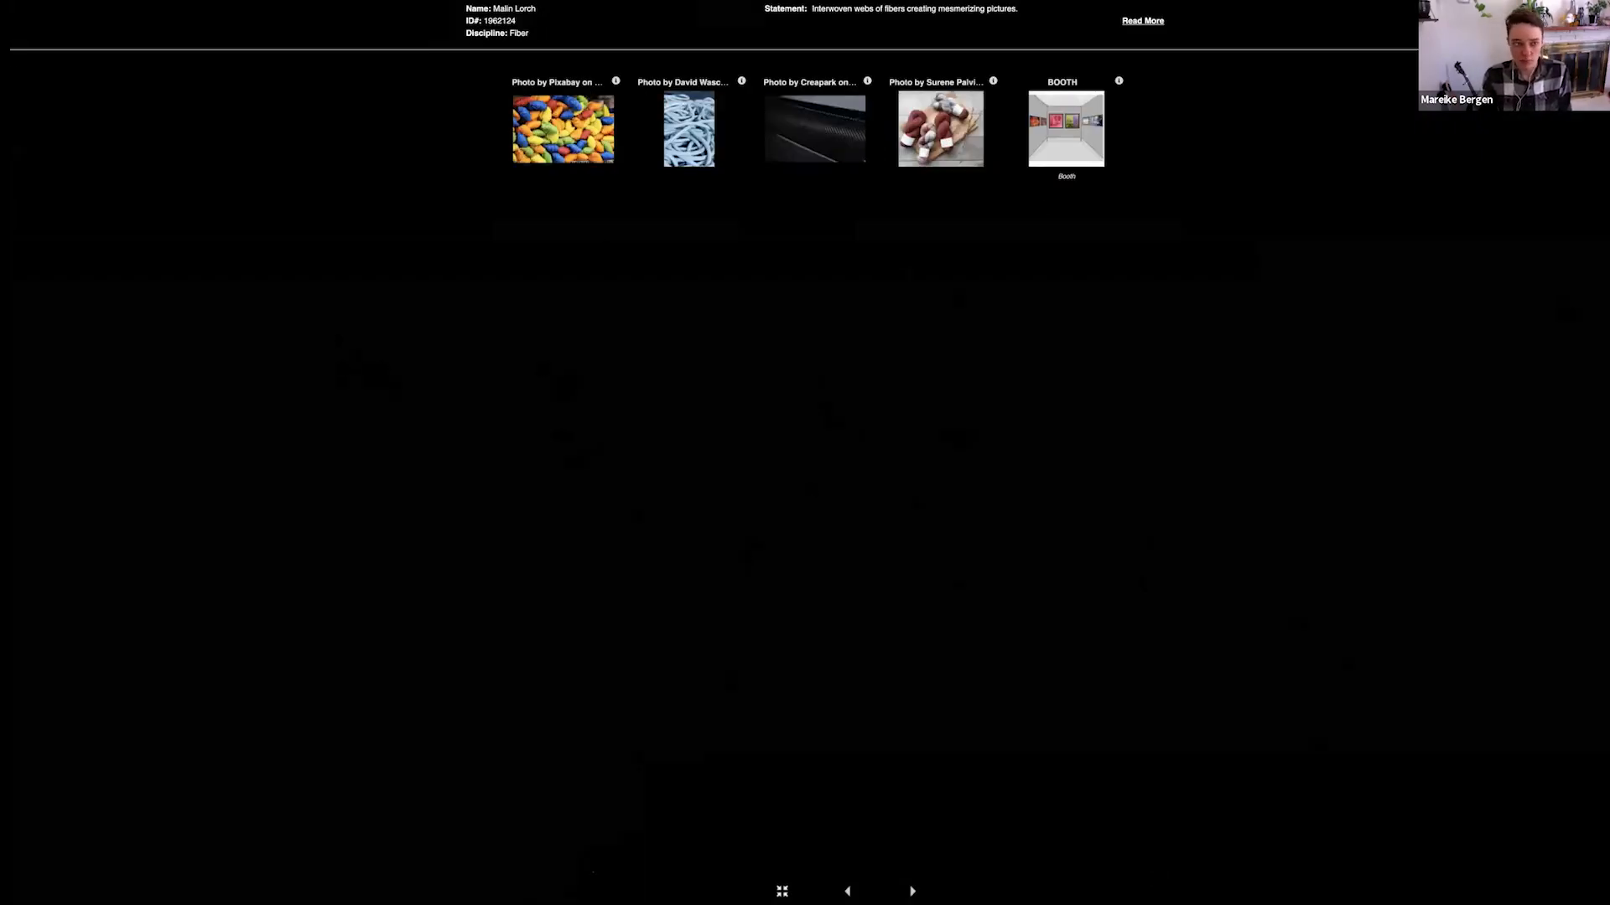
Leave and close the full-screen scoring slideshow, and show artwork thumbnails in the application list
key("Escape")
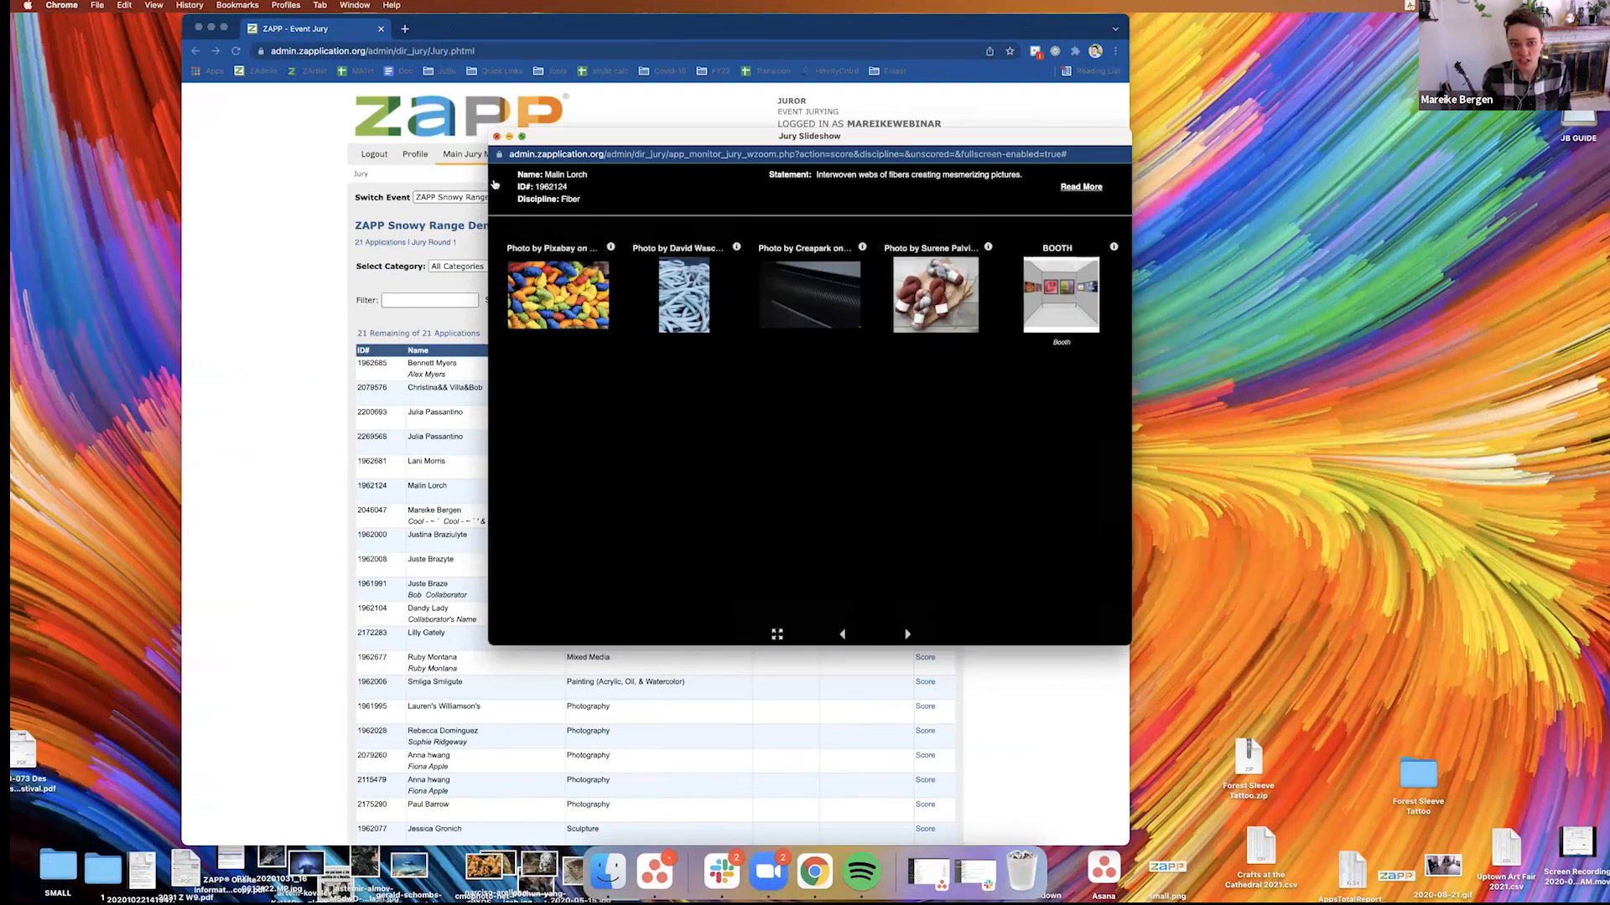
left_click(496, 136)
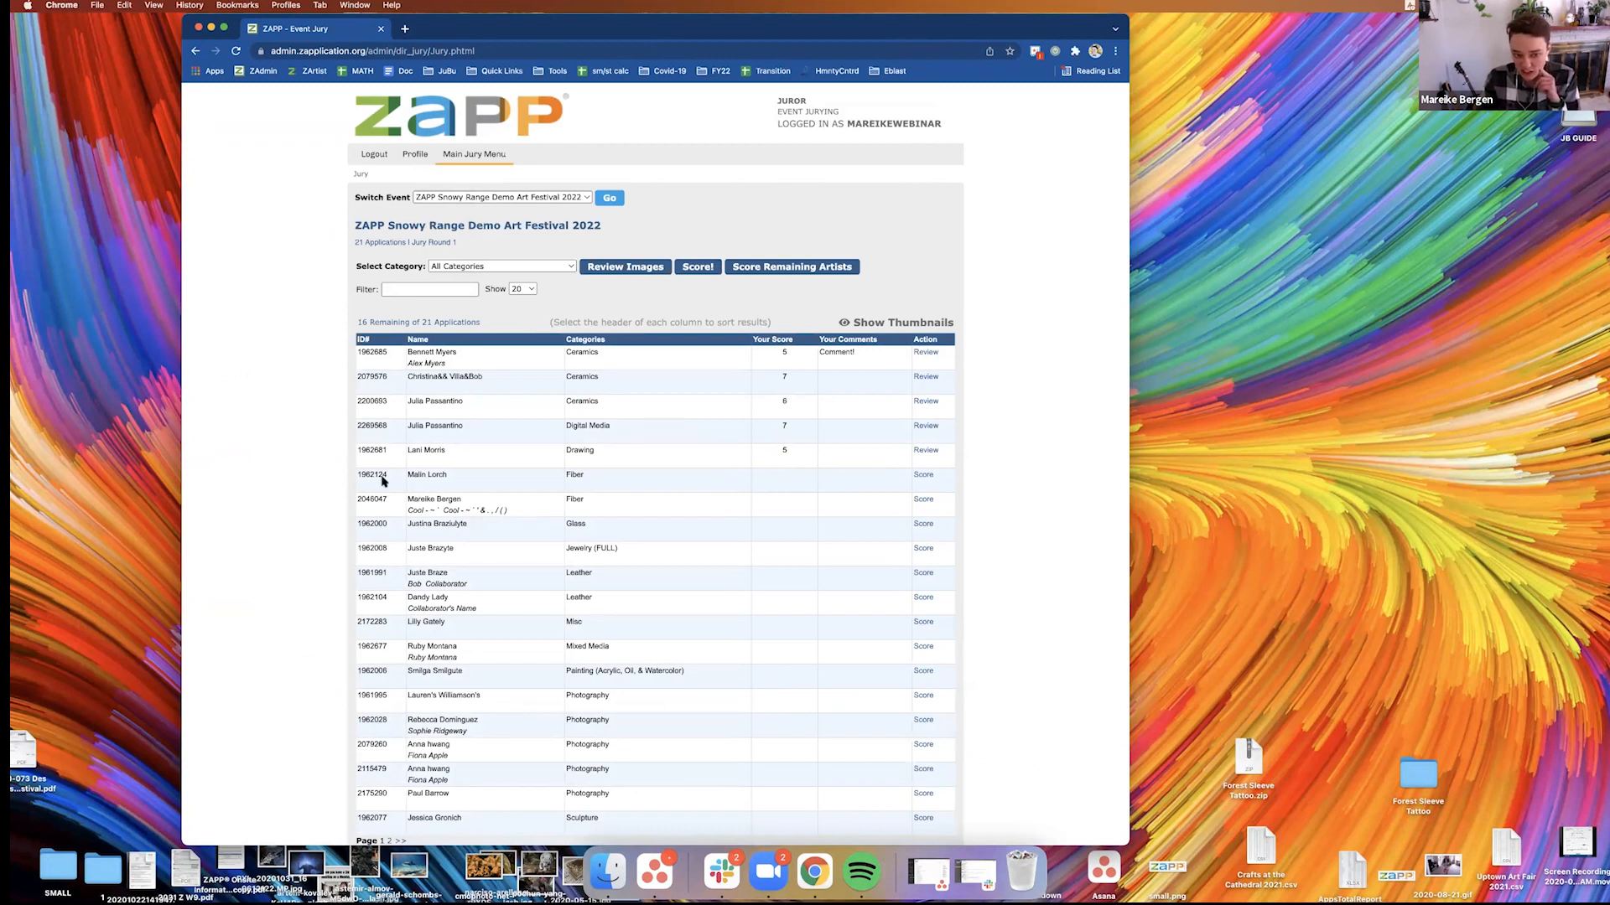
left_click(903, 326)
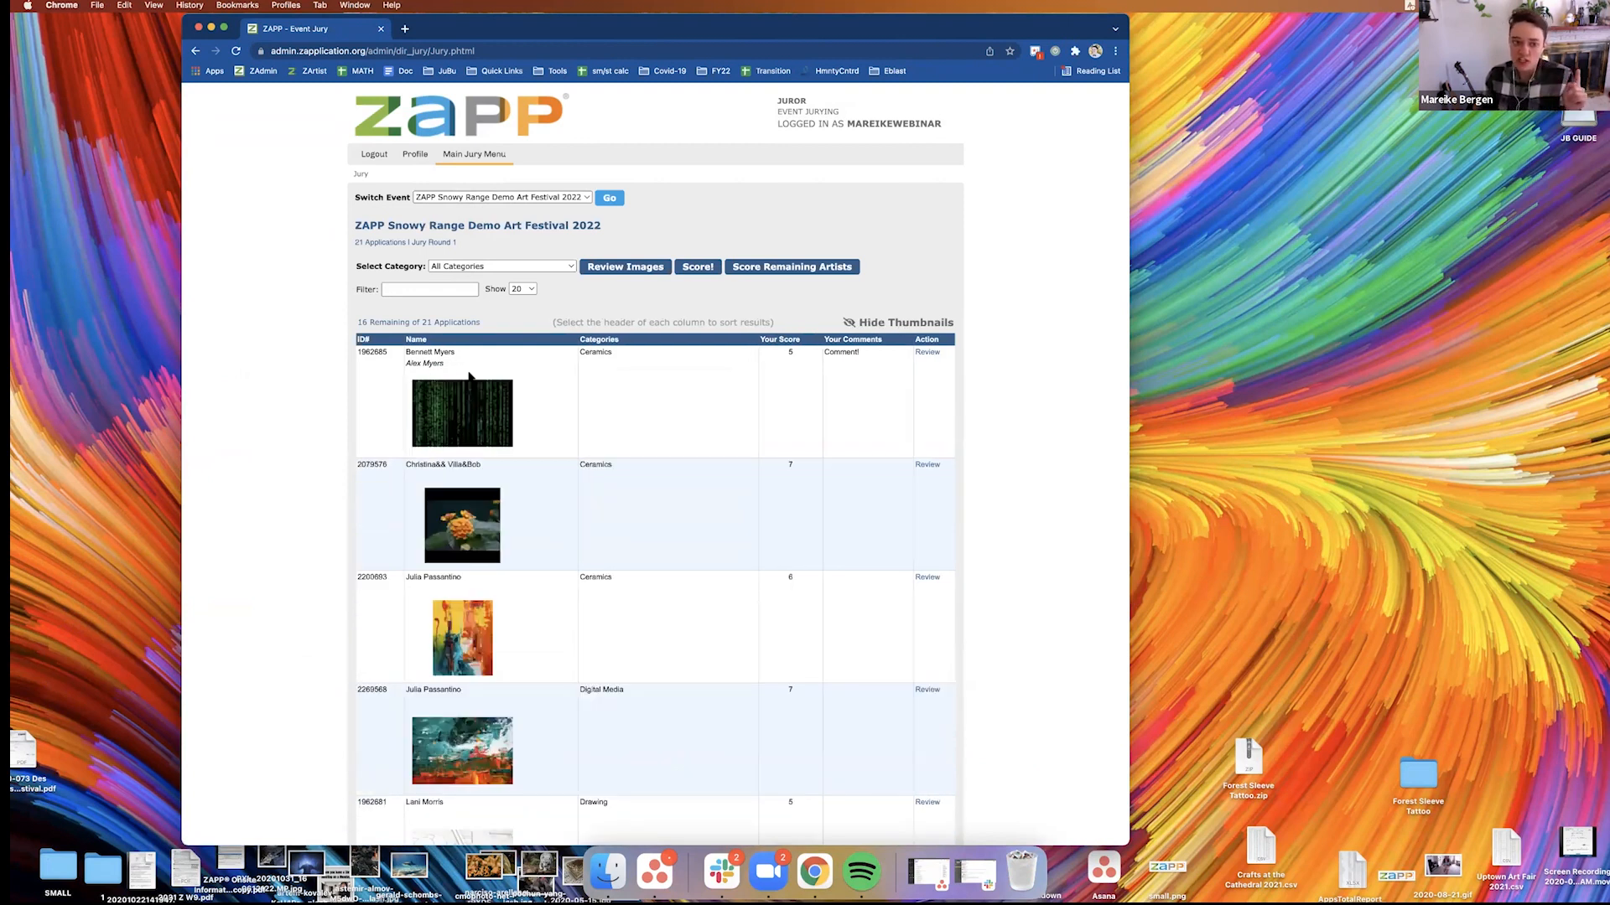
scroll(429, 372, "down", 2)
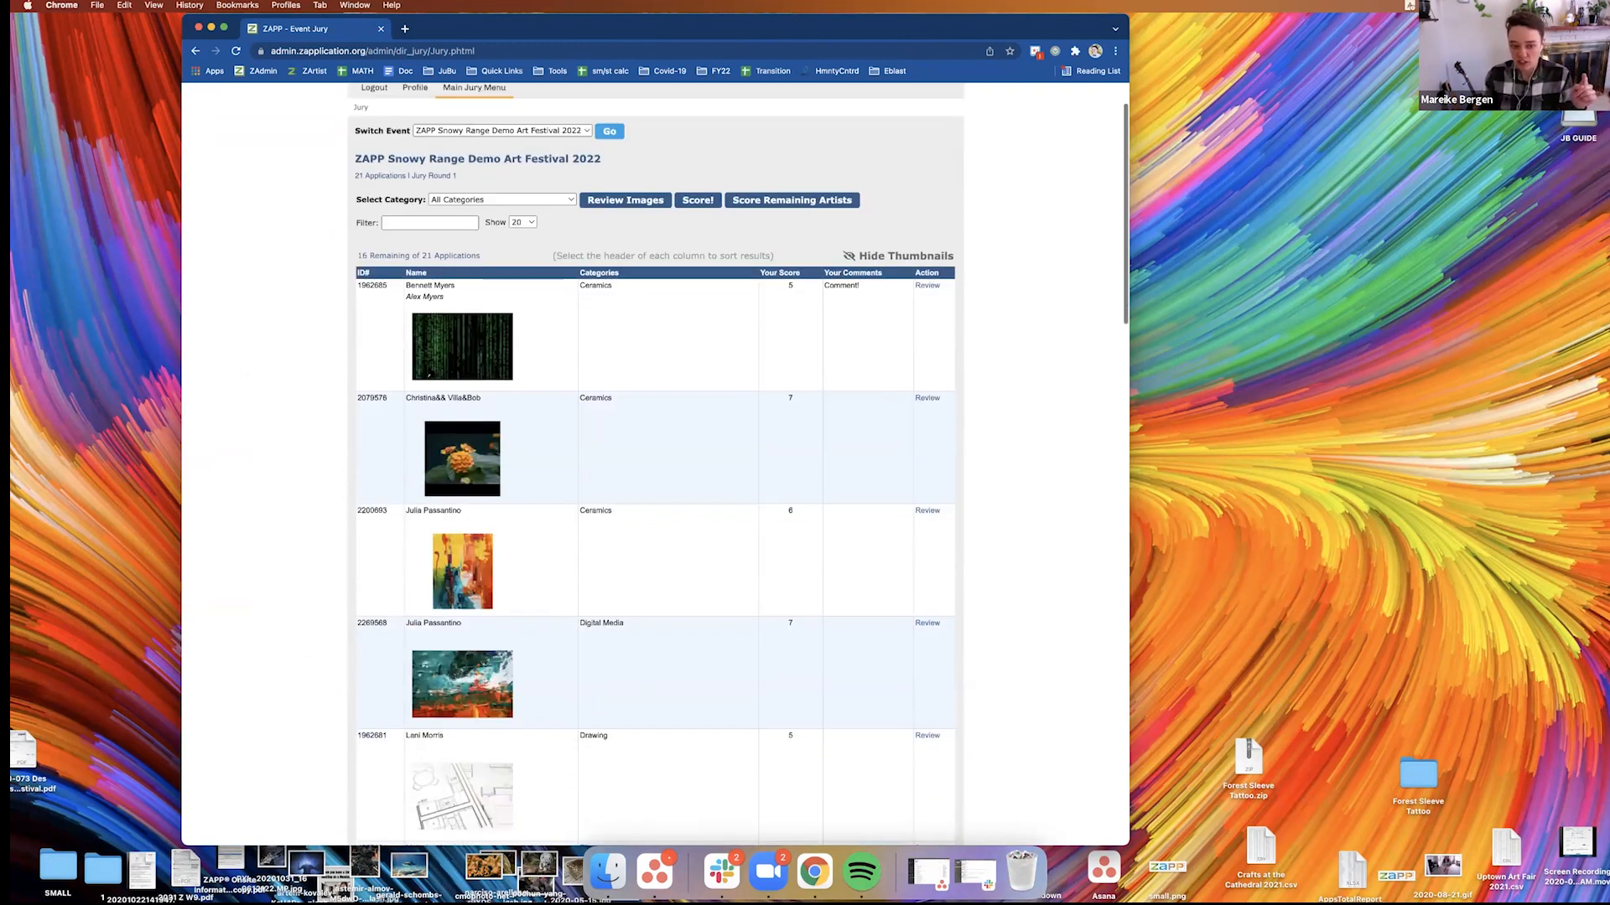
scroll(453, 386, "down", 2)
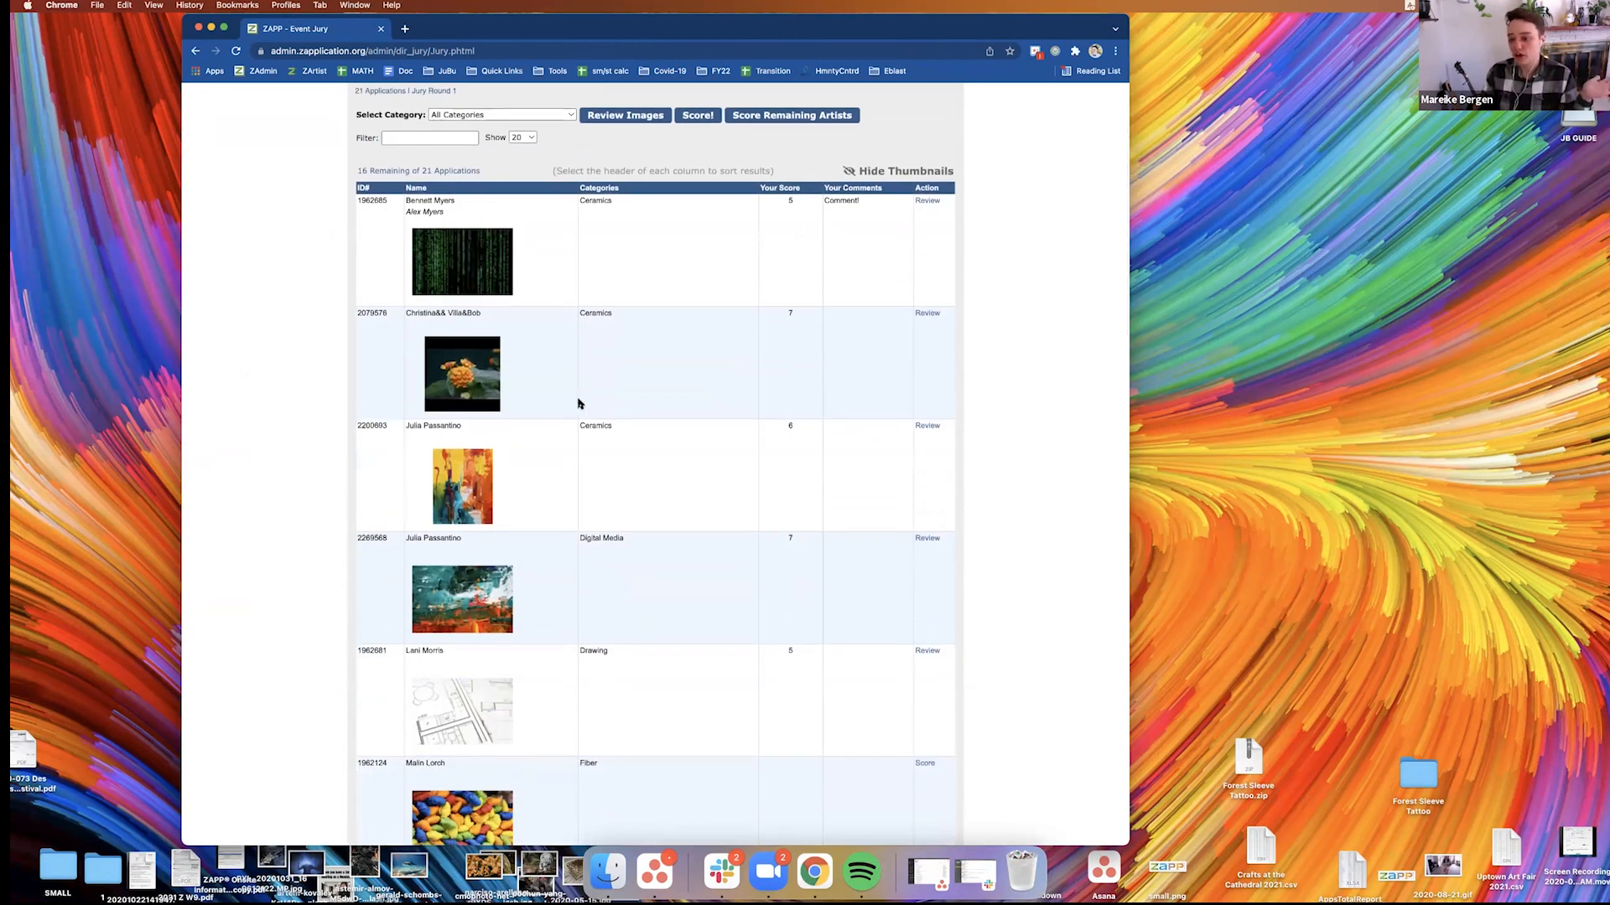
scroll(536, 413, "down", 2)
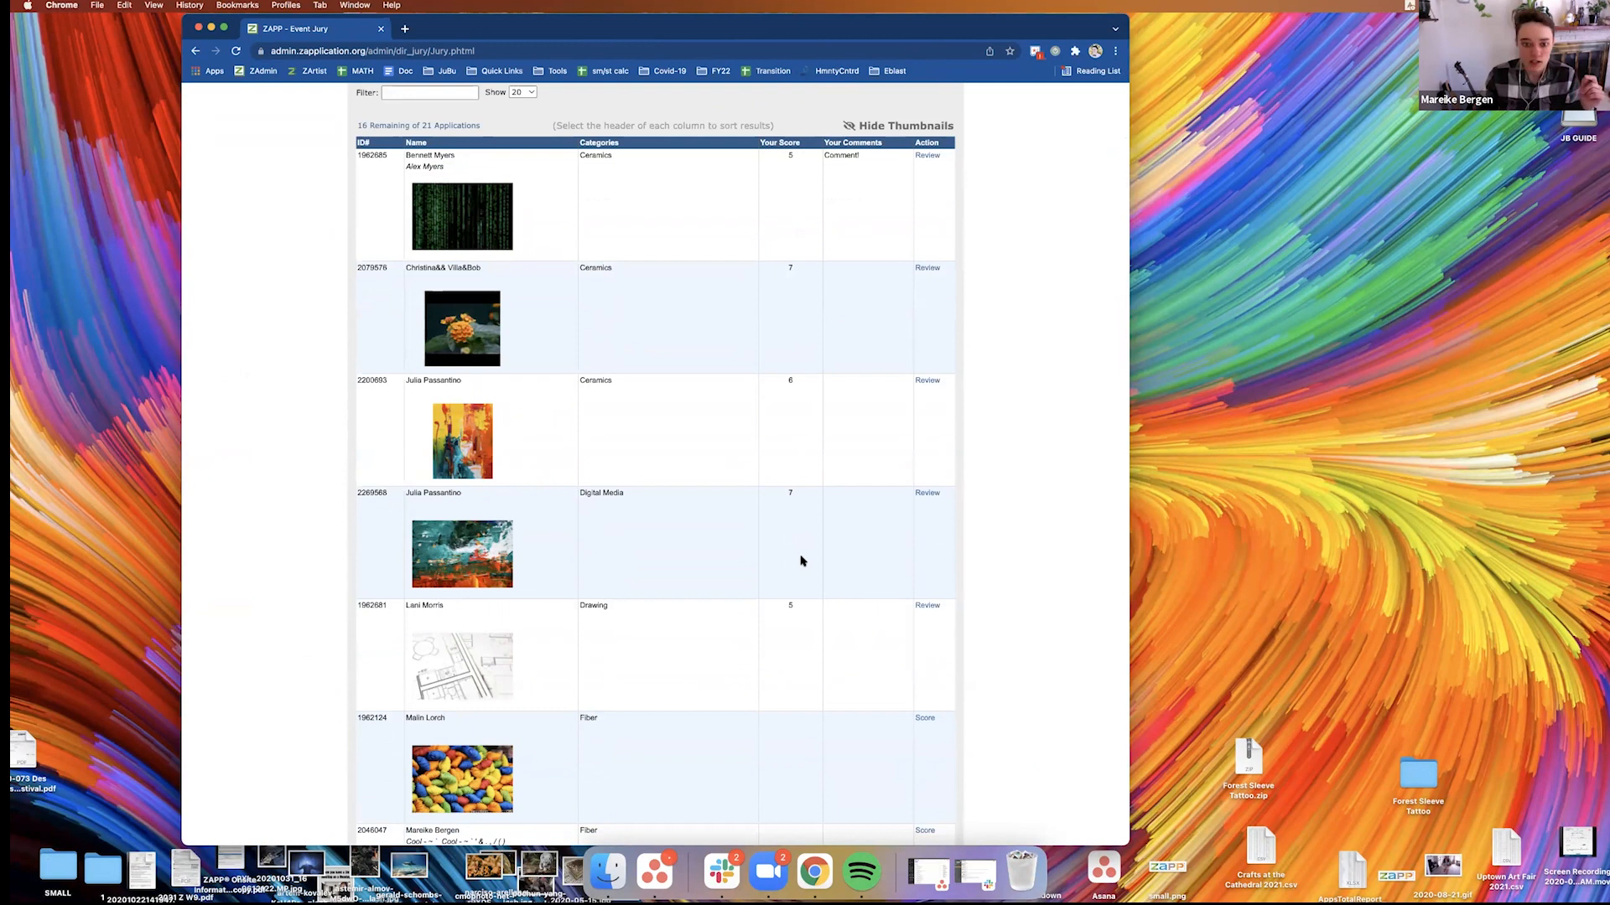
scroll(888, 537, "down", 1)
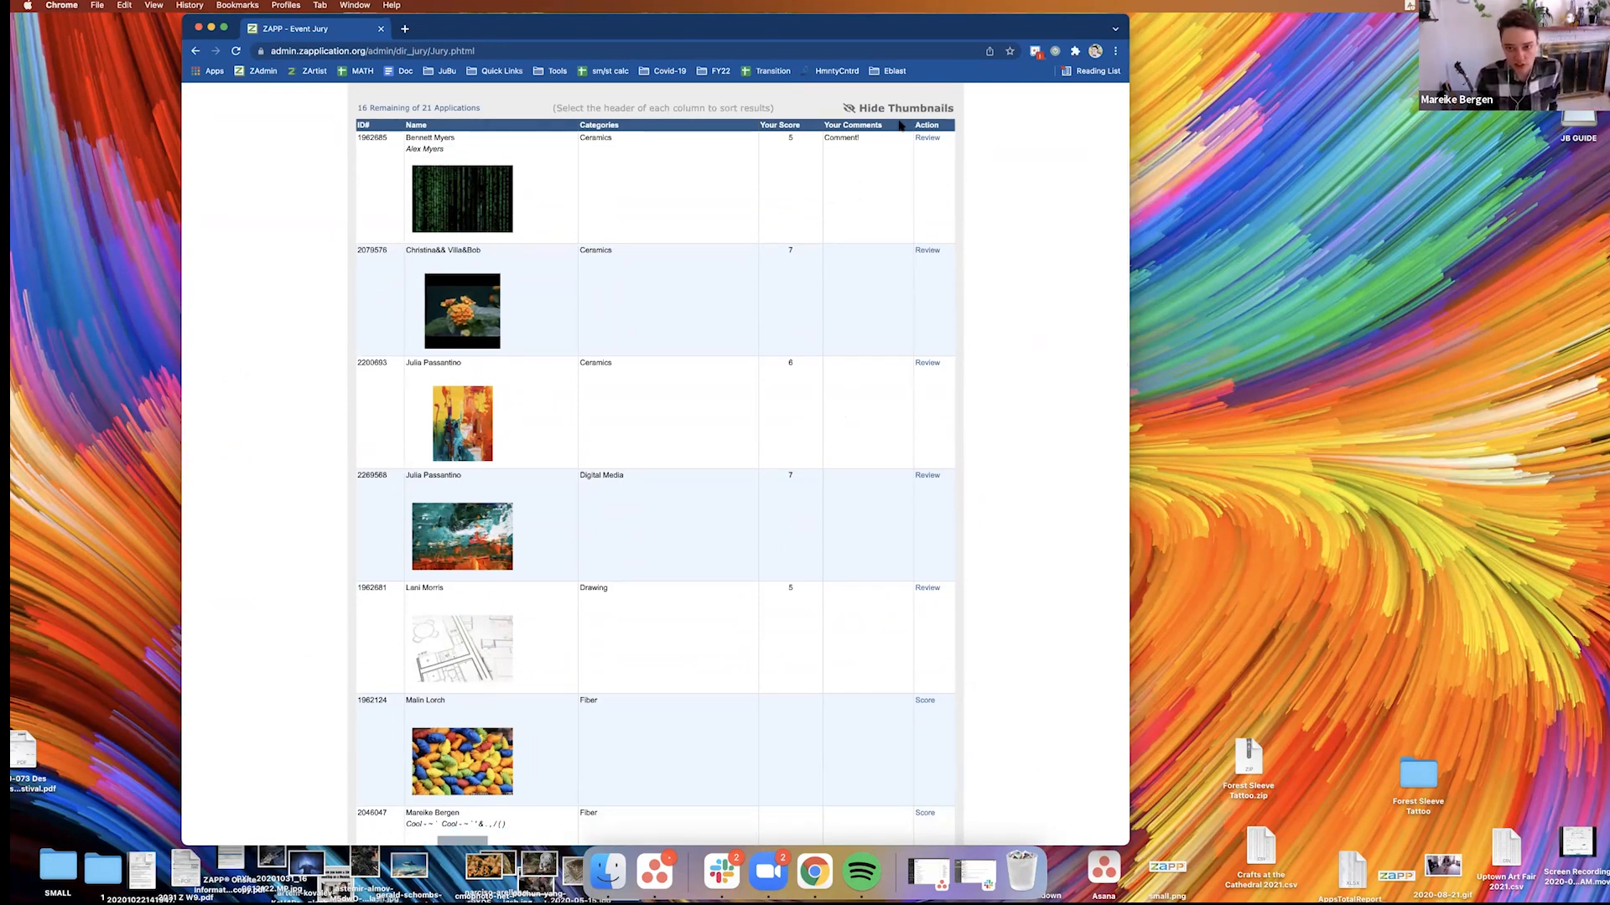
scroll(960, 492, "up", 2)
scroll(960, 492, "up", 3)
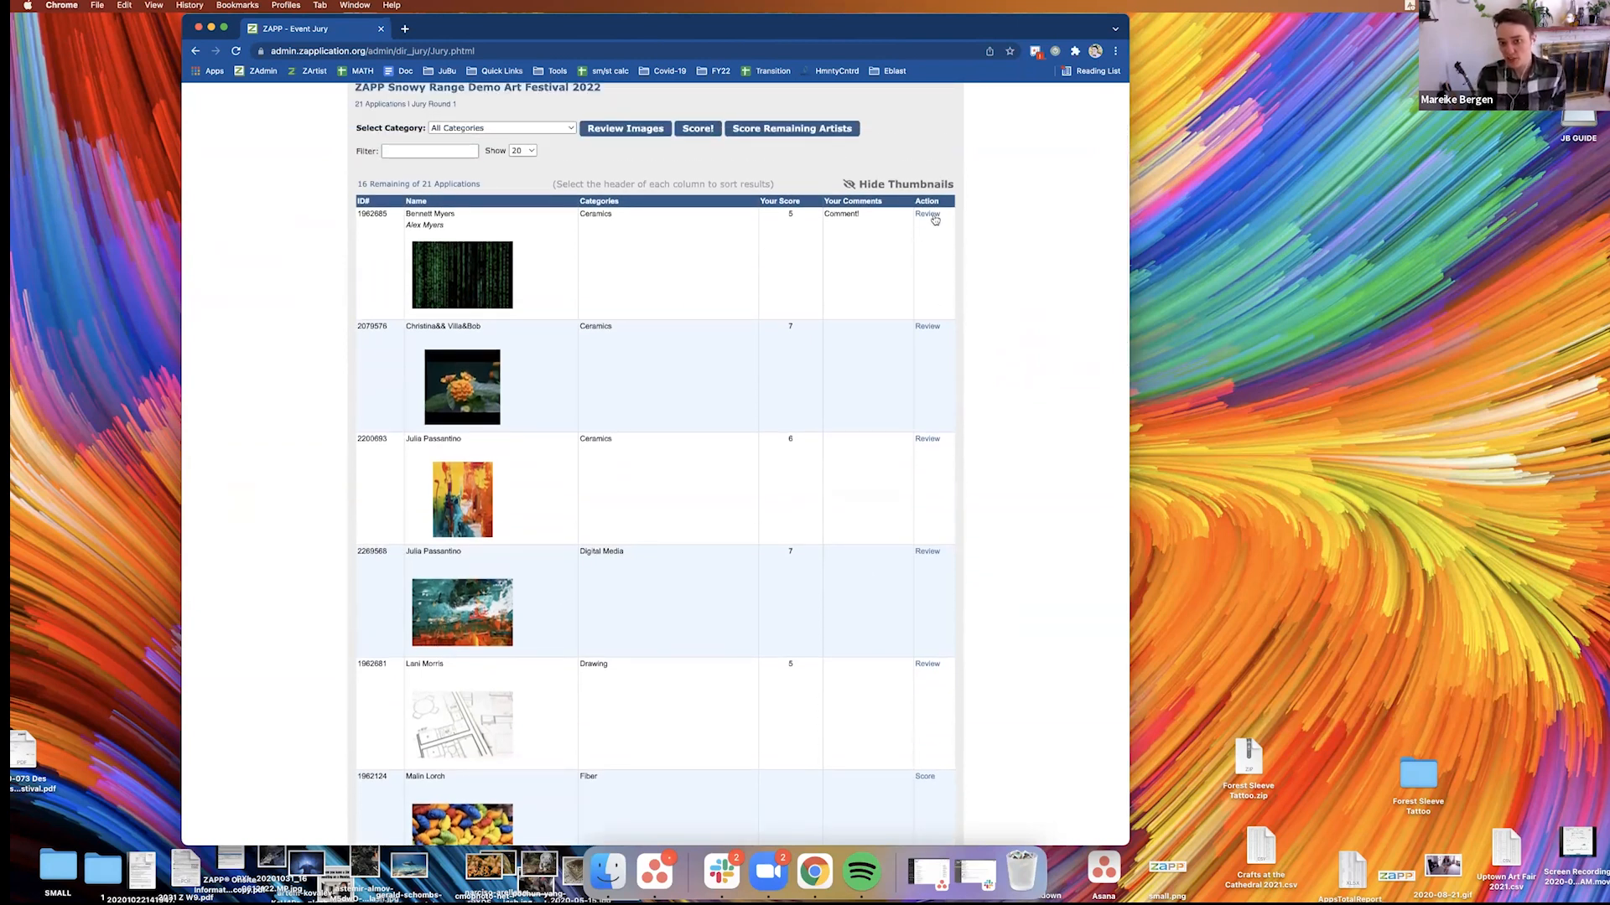
Reopen the second Ceramics artist's application for review and go through its images to the score form
left_click(929, 327)
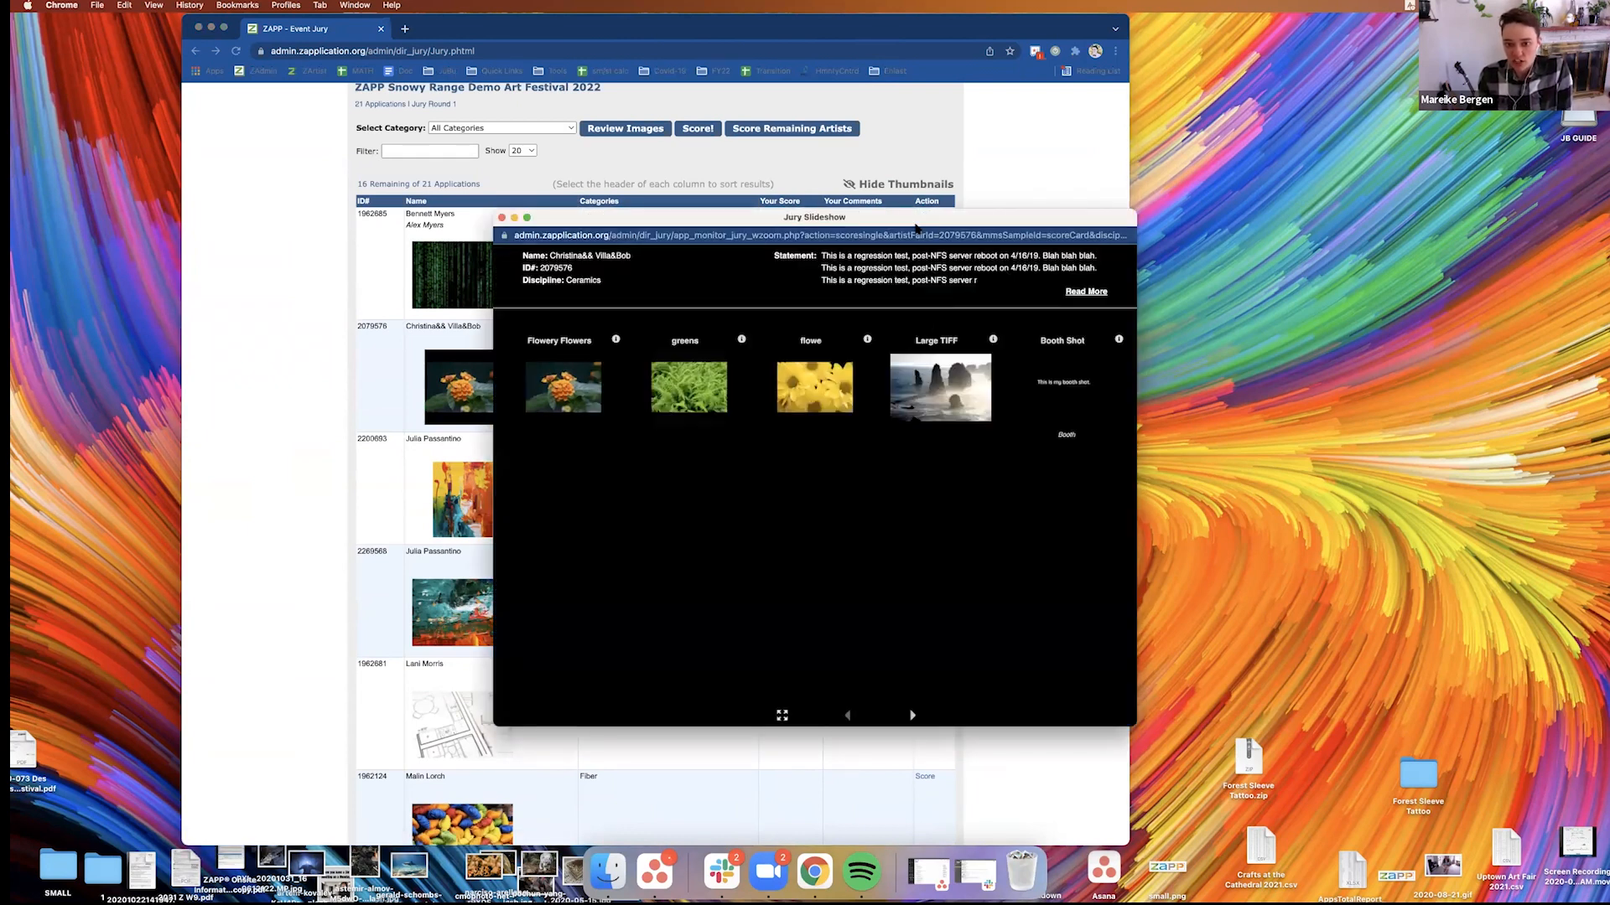
left_click_drag(916, 223, 895, 55)
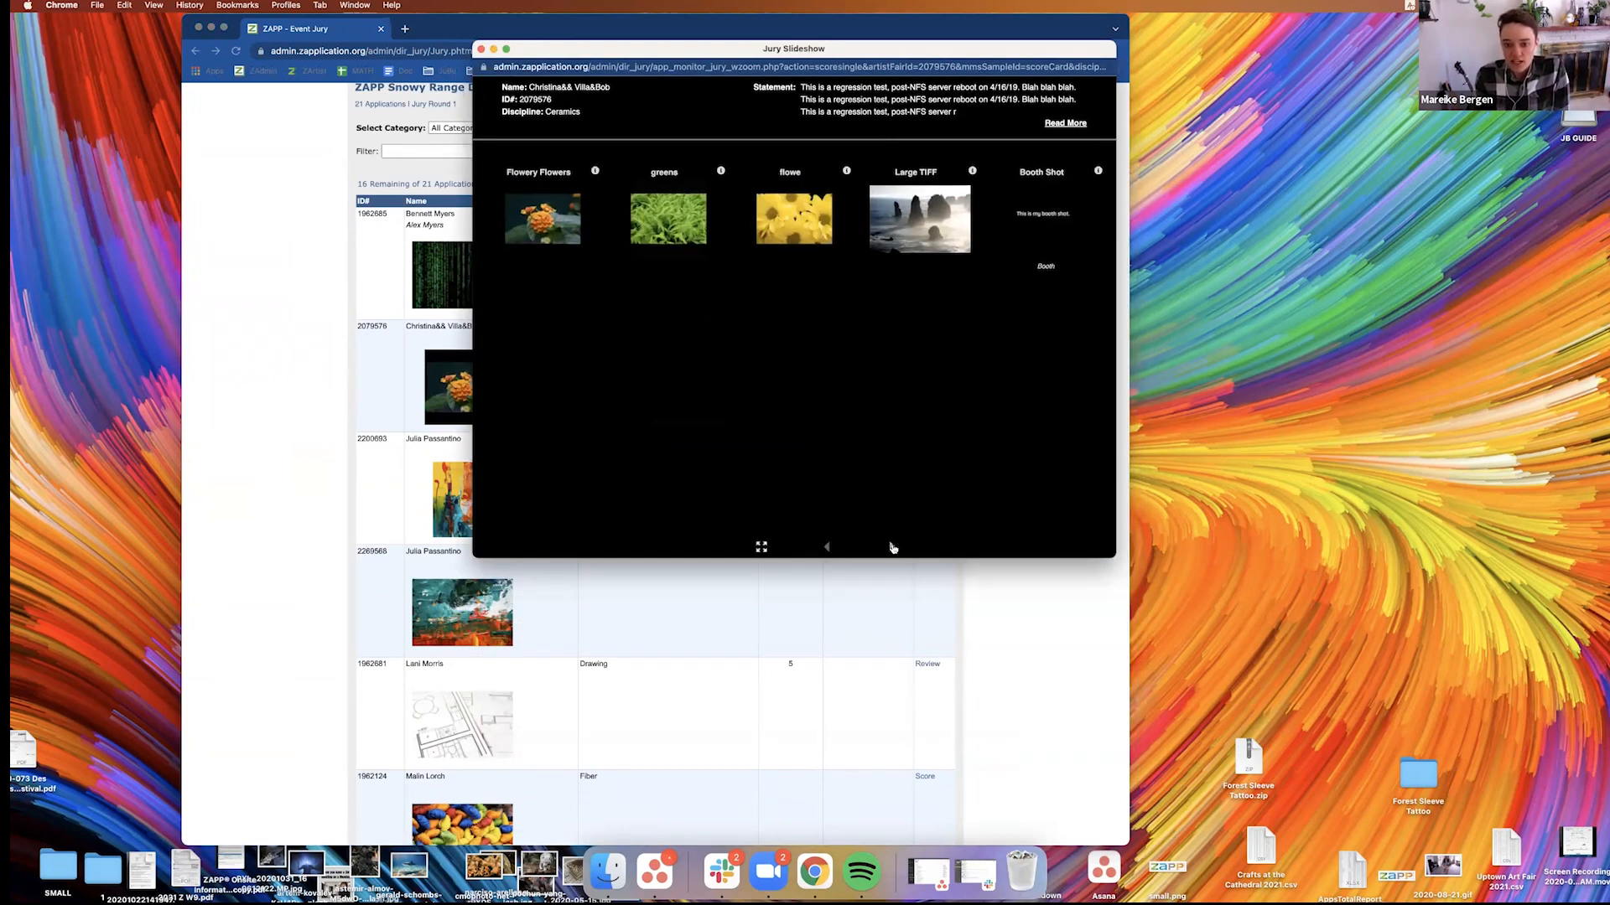
left_click(893, 547)
left_click(893, 547)
left_click(893, 547)
left_click(893, 548)
left_click(893, 548)
left_click(893, 547)
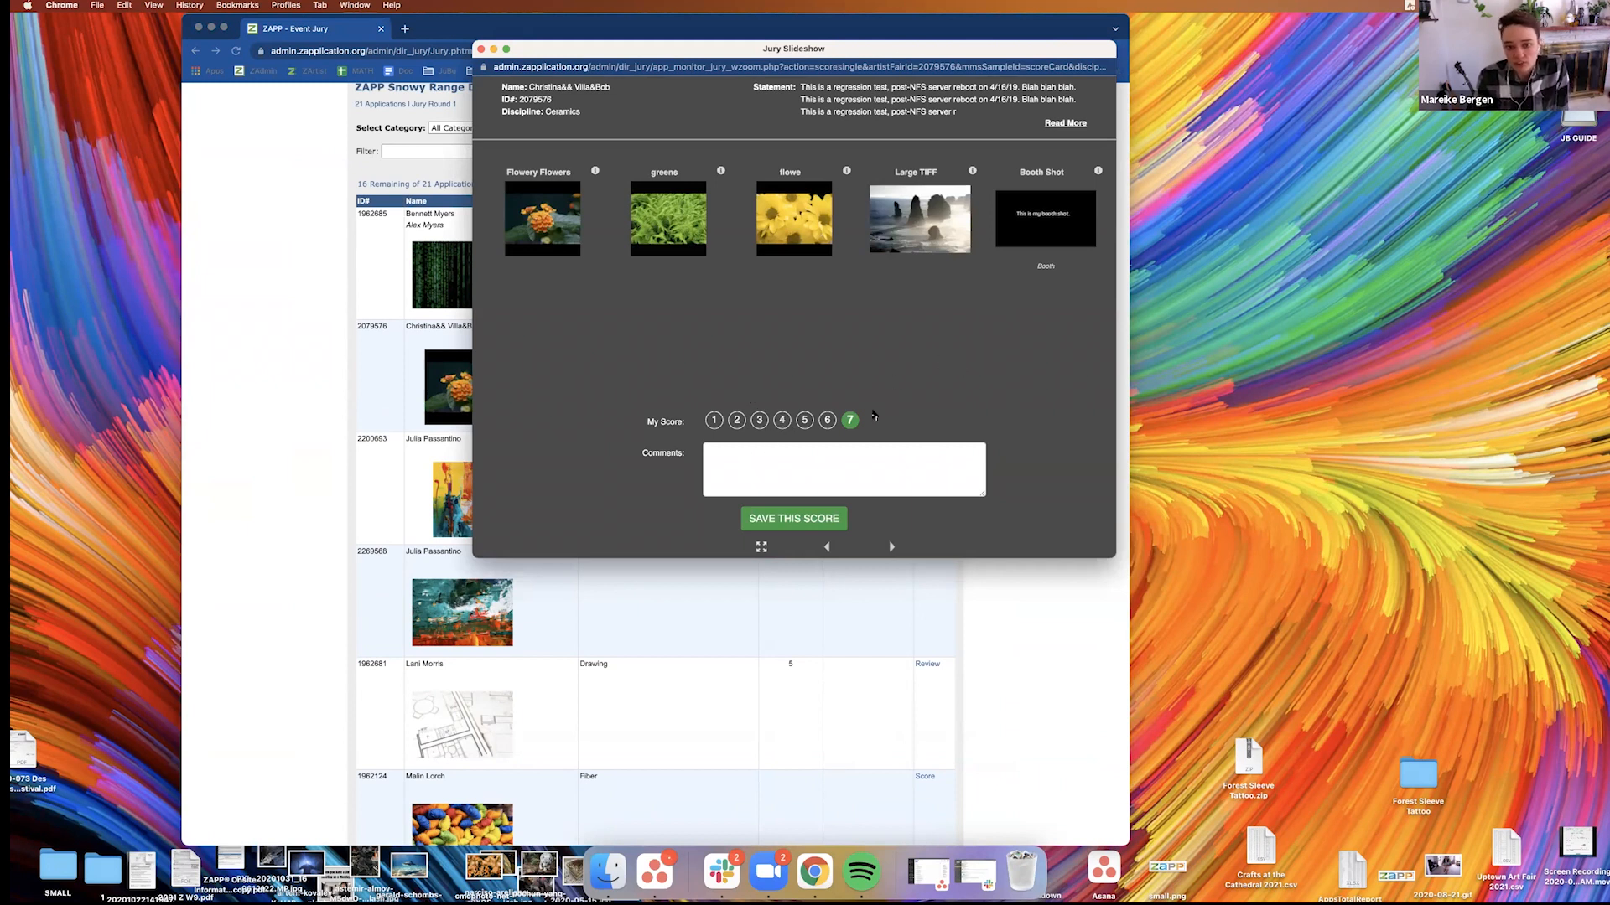
Change the second artist's score to 5, save it and return to the juror administration page
left_click(804, 420)
left_click(793, 519)
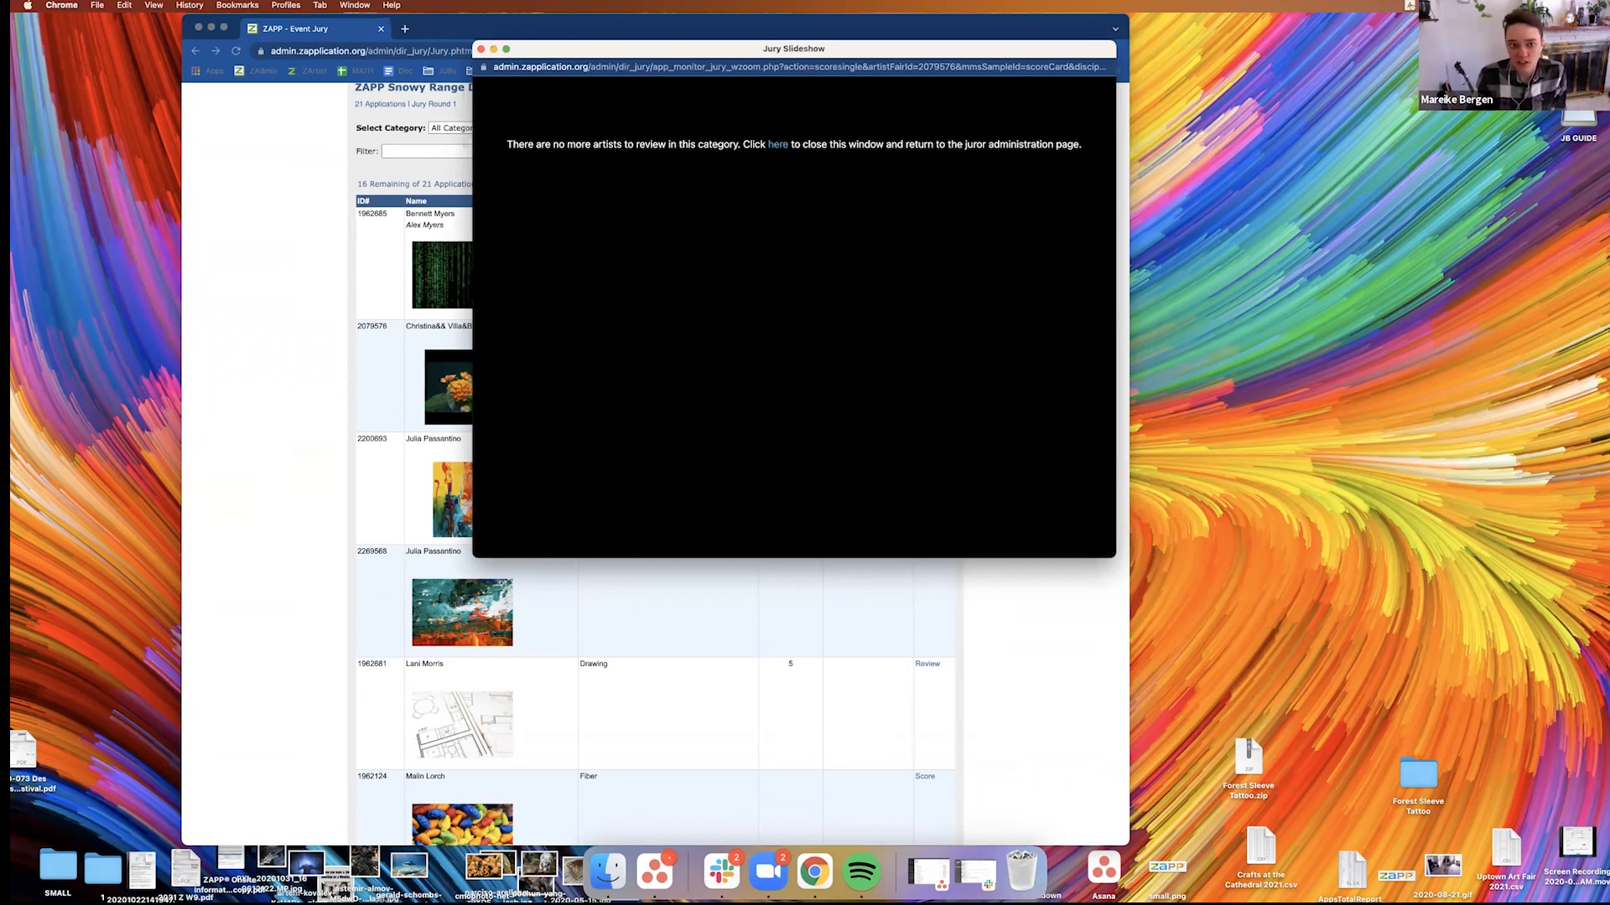
left_click(778, 145)
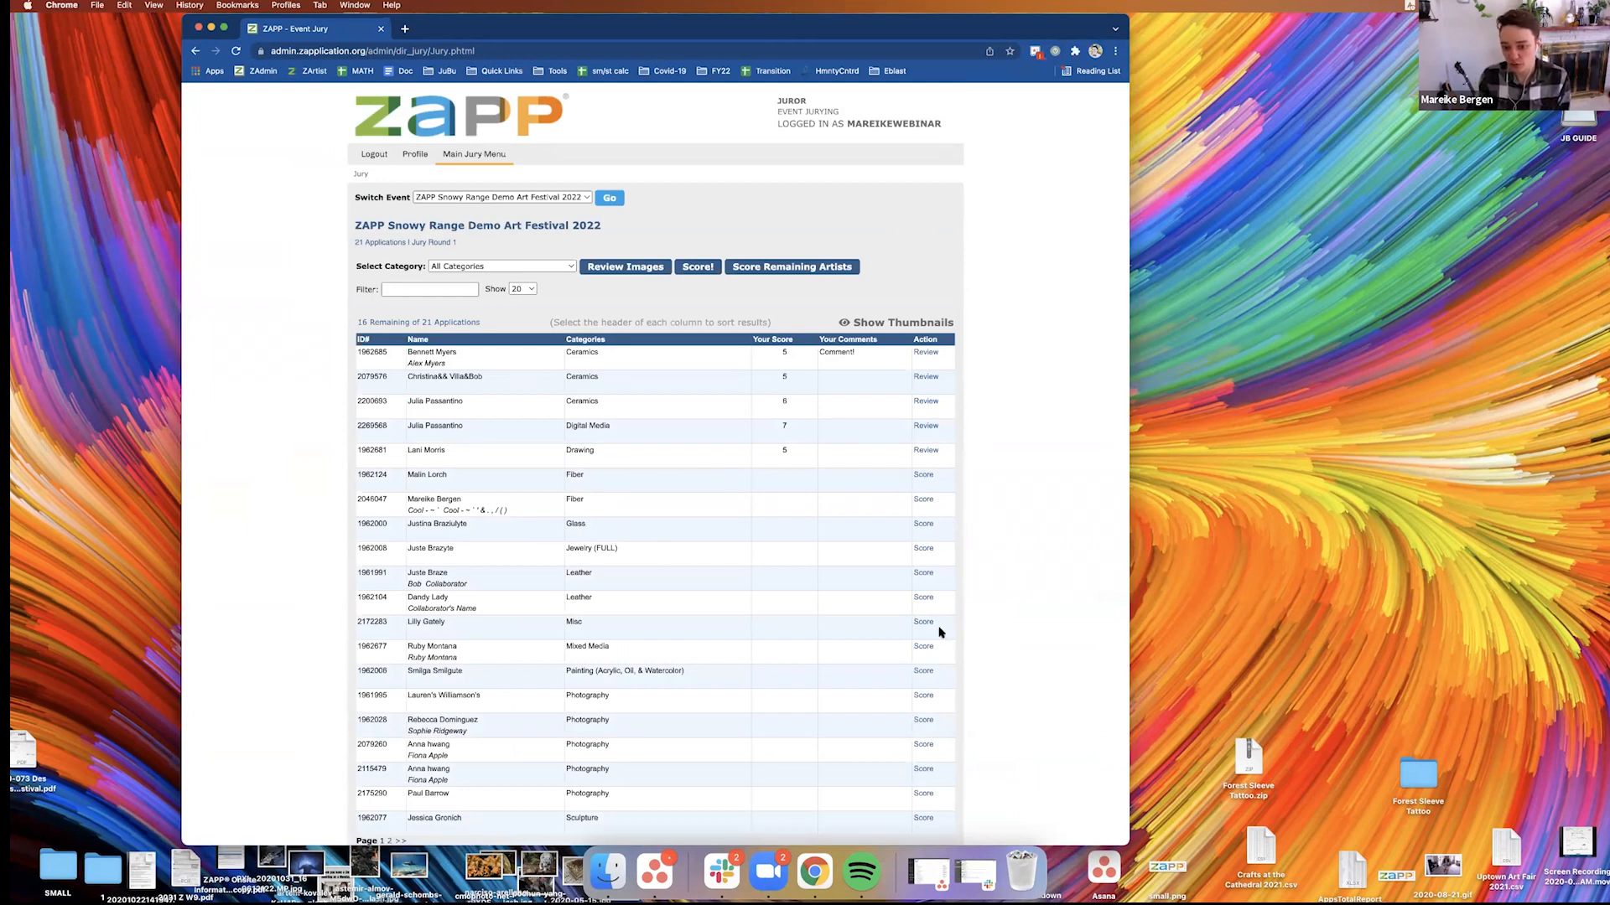
Open individual scoring for the Glass artist and go through all the images to the score form
left_click(923, 524)
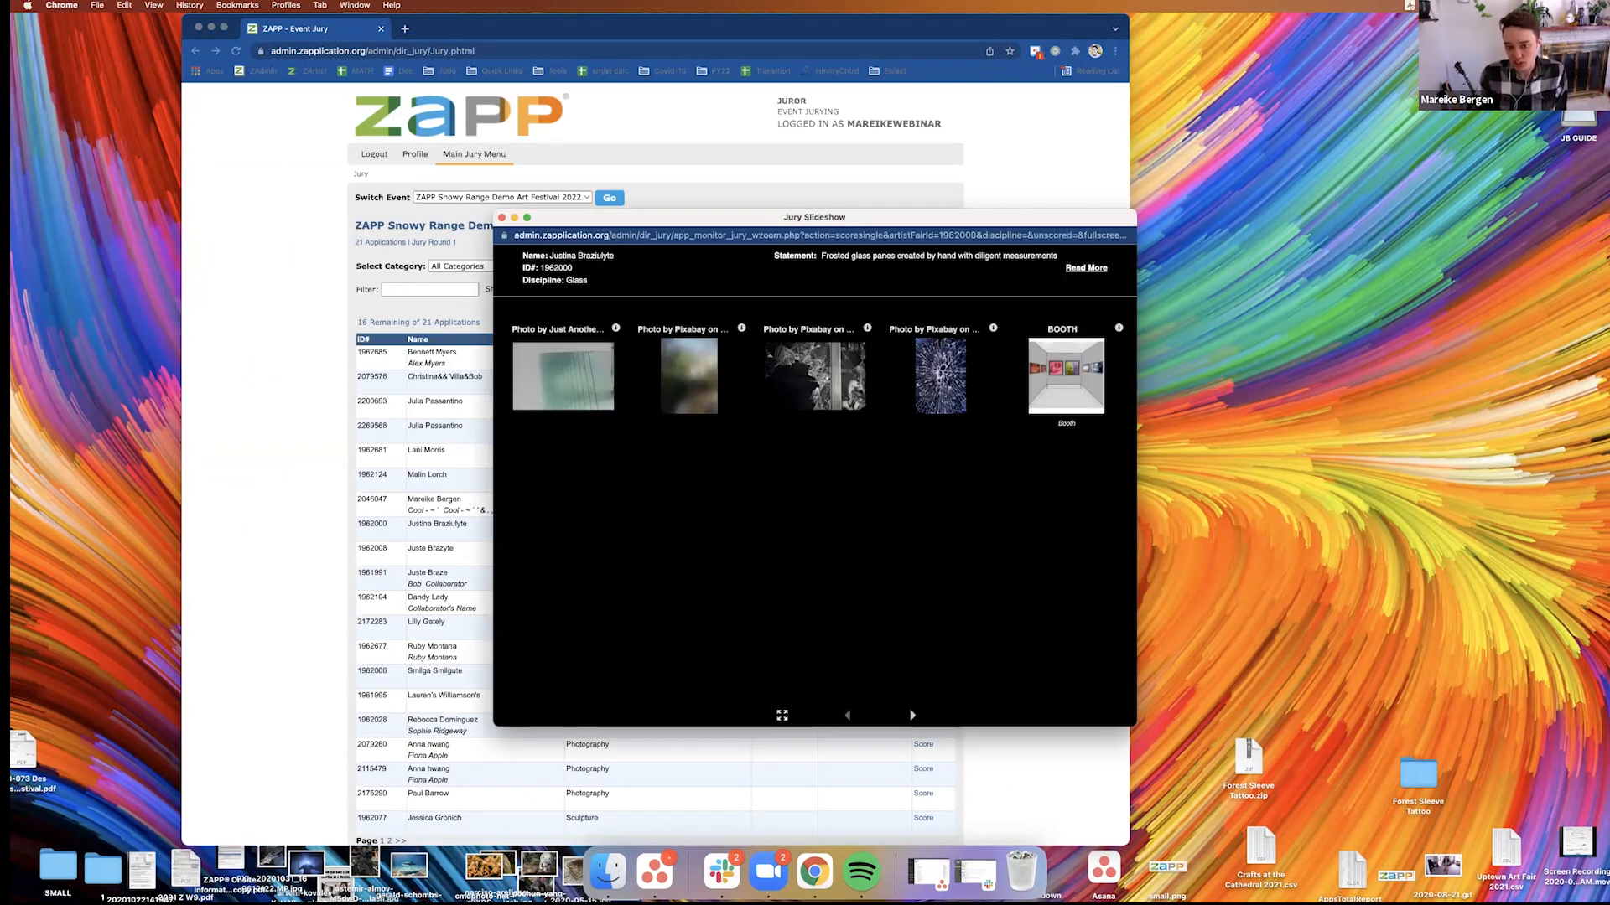
left_click(911, 716)
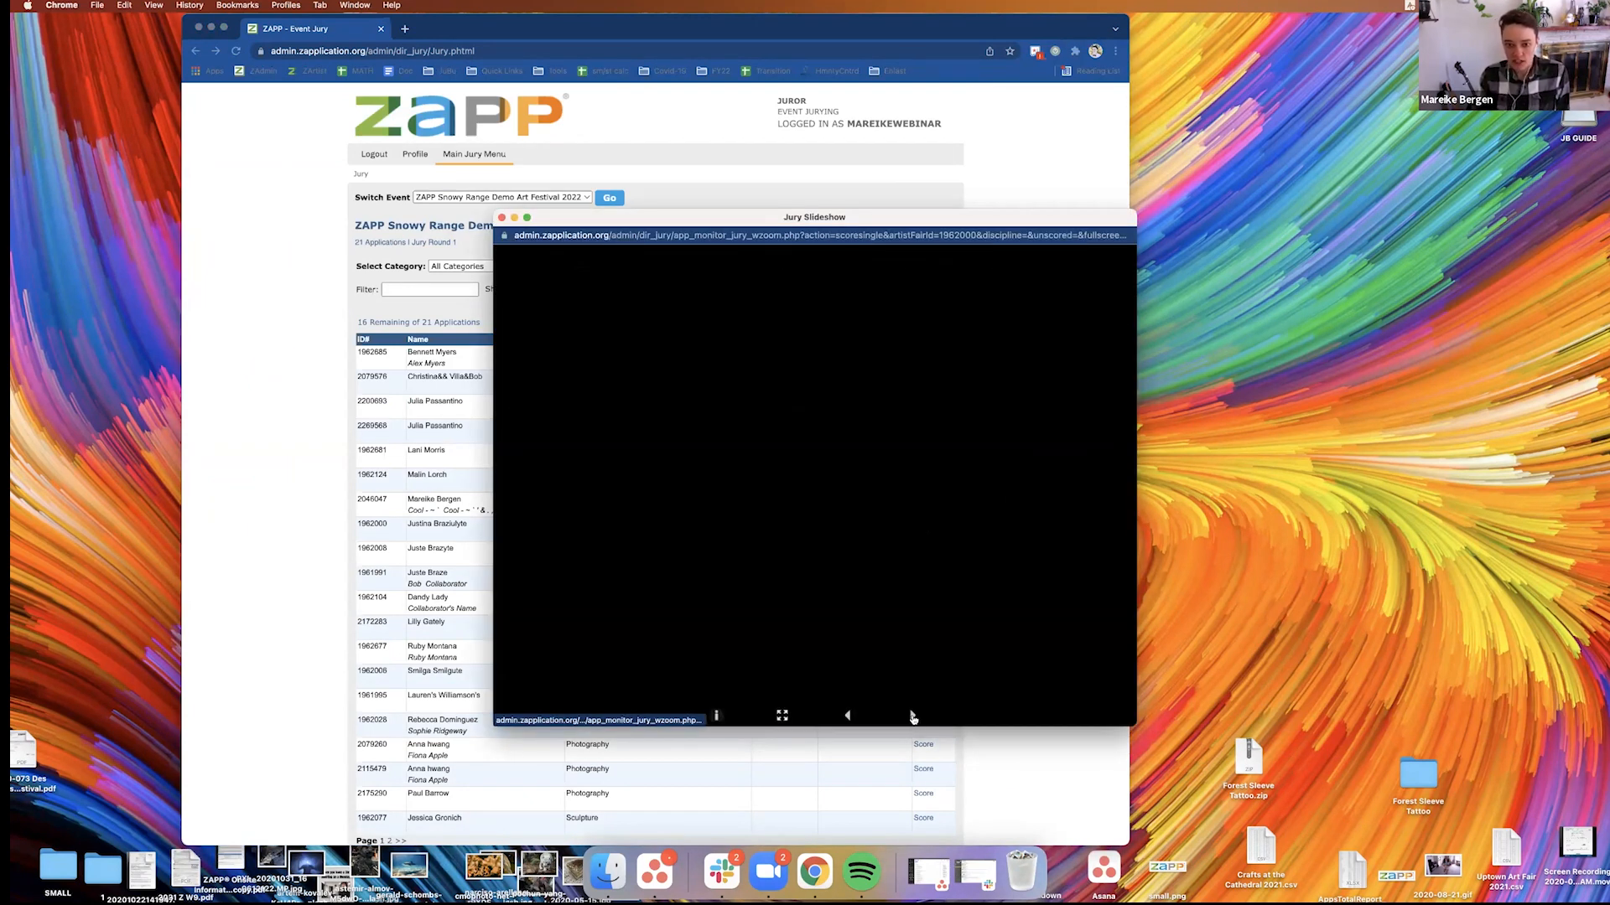
left_click(912, 716)
left_click(912, 717)
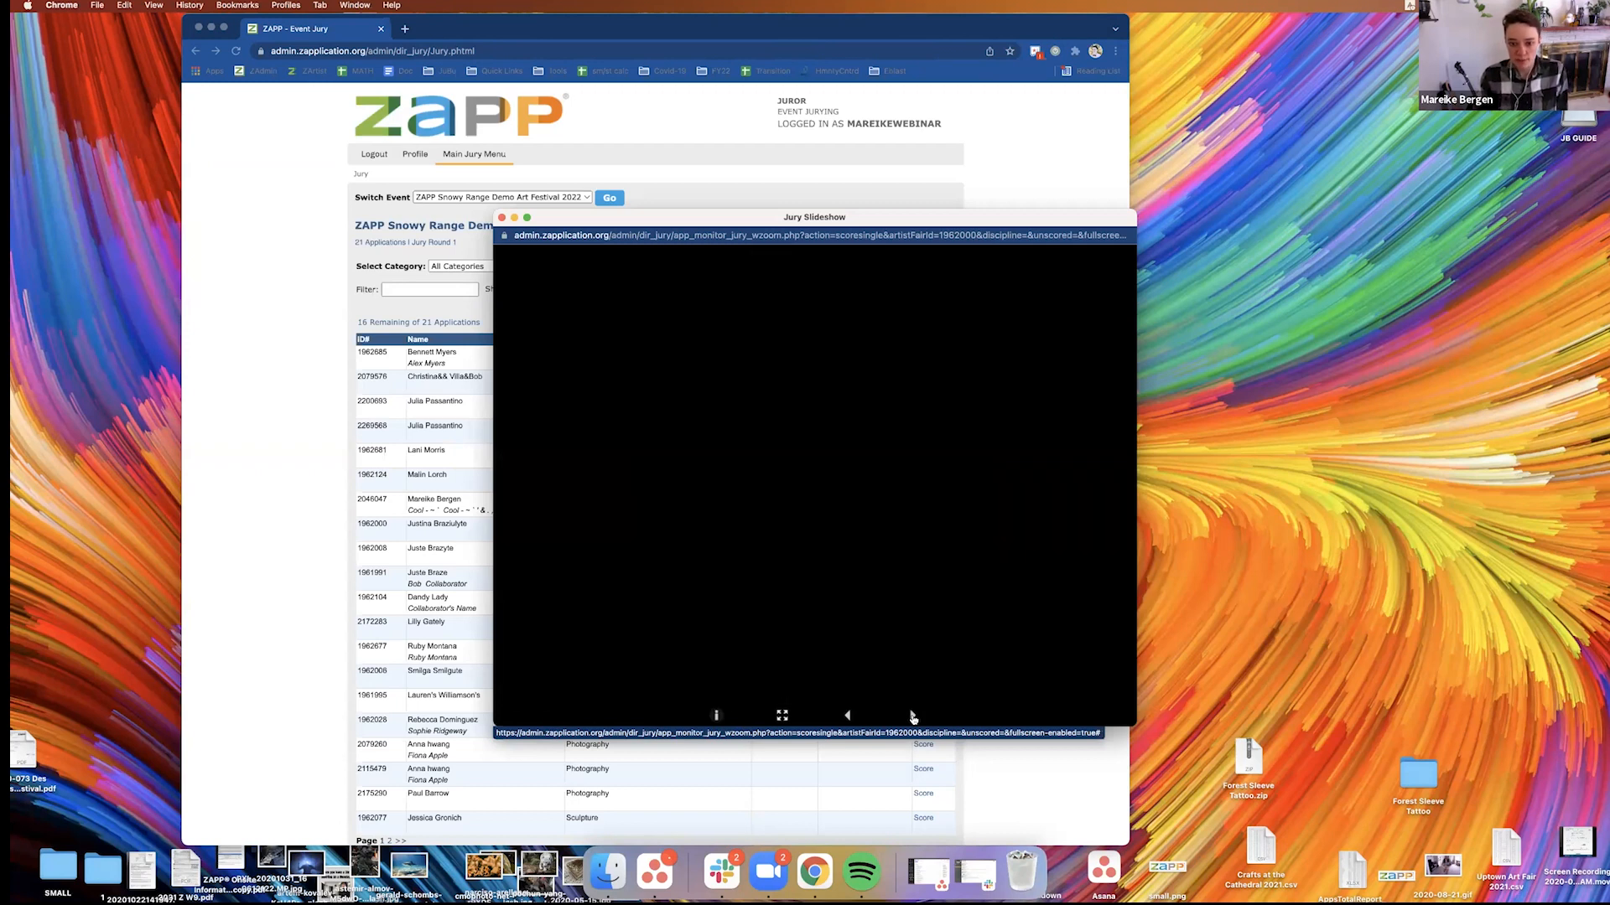
left_click(913, 719)
left_click(913, 718)
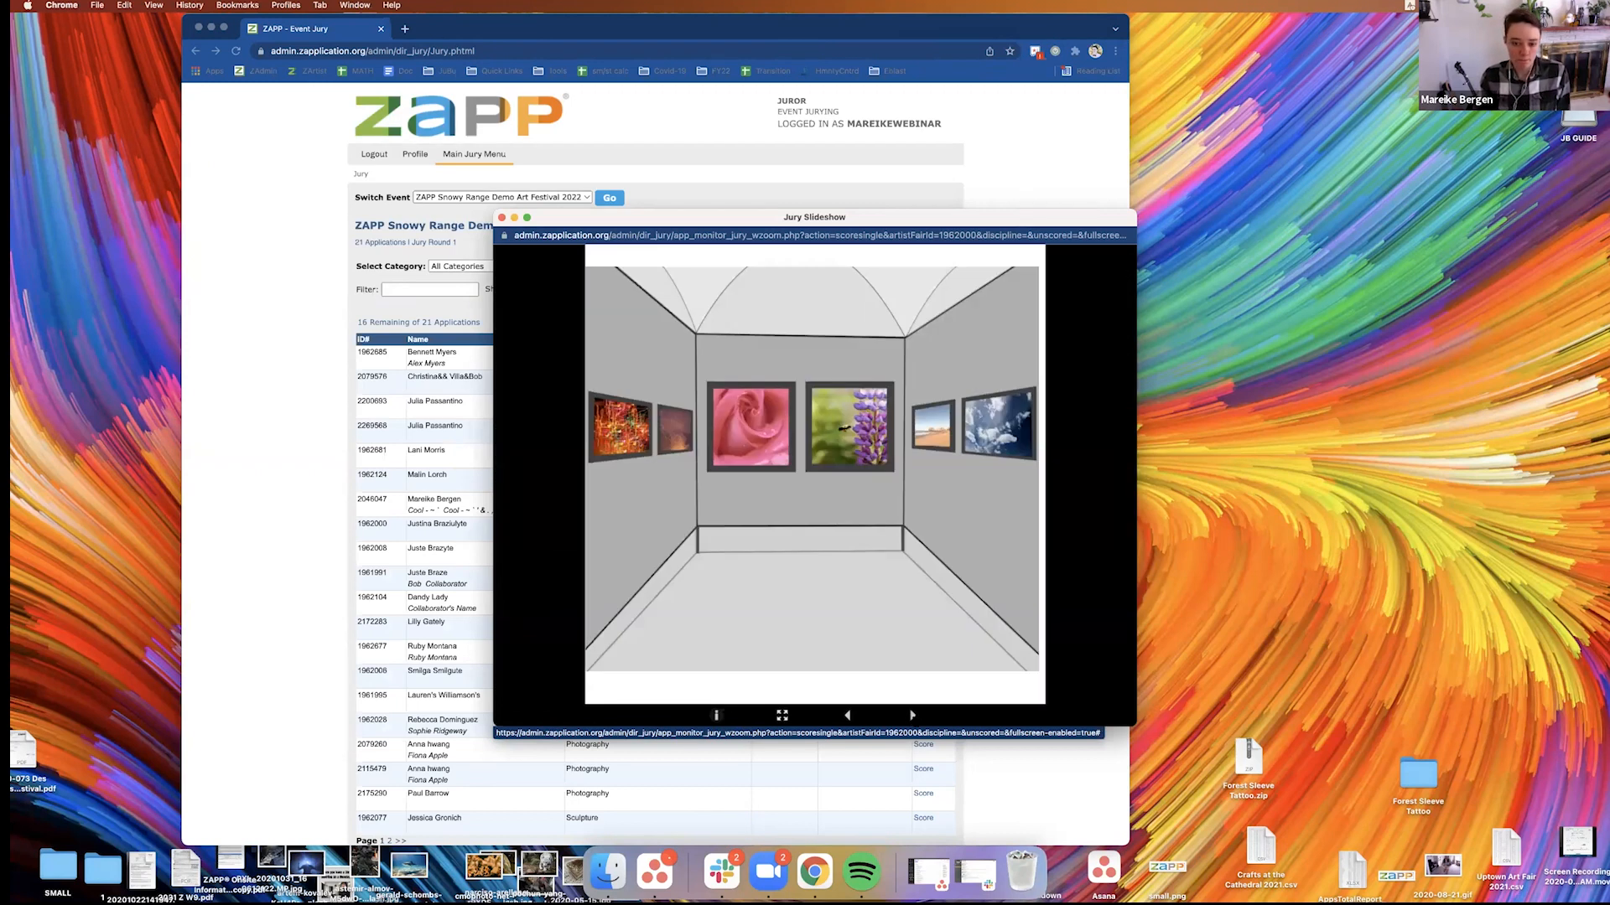
left_click(912, 717)
Save a score of 6 for the Glass artist and close the slideshow
left_click(848, 590)
left_click(851, 688)
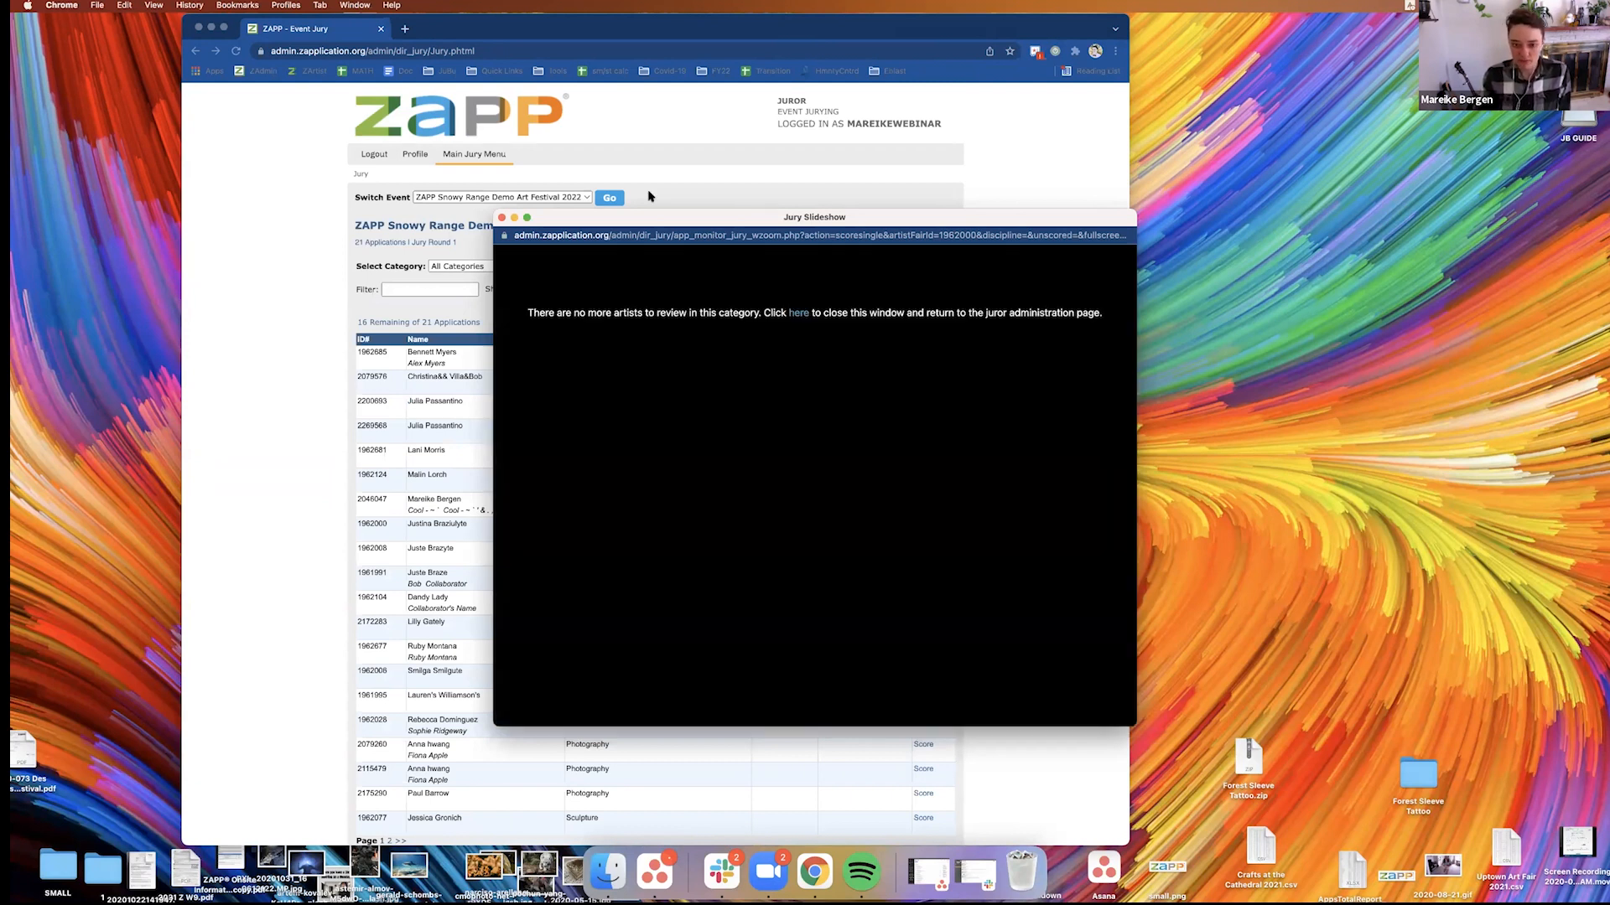
left_click(501, 217)
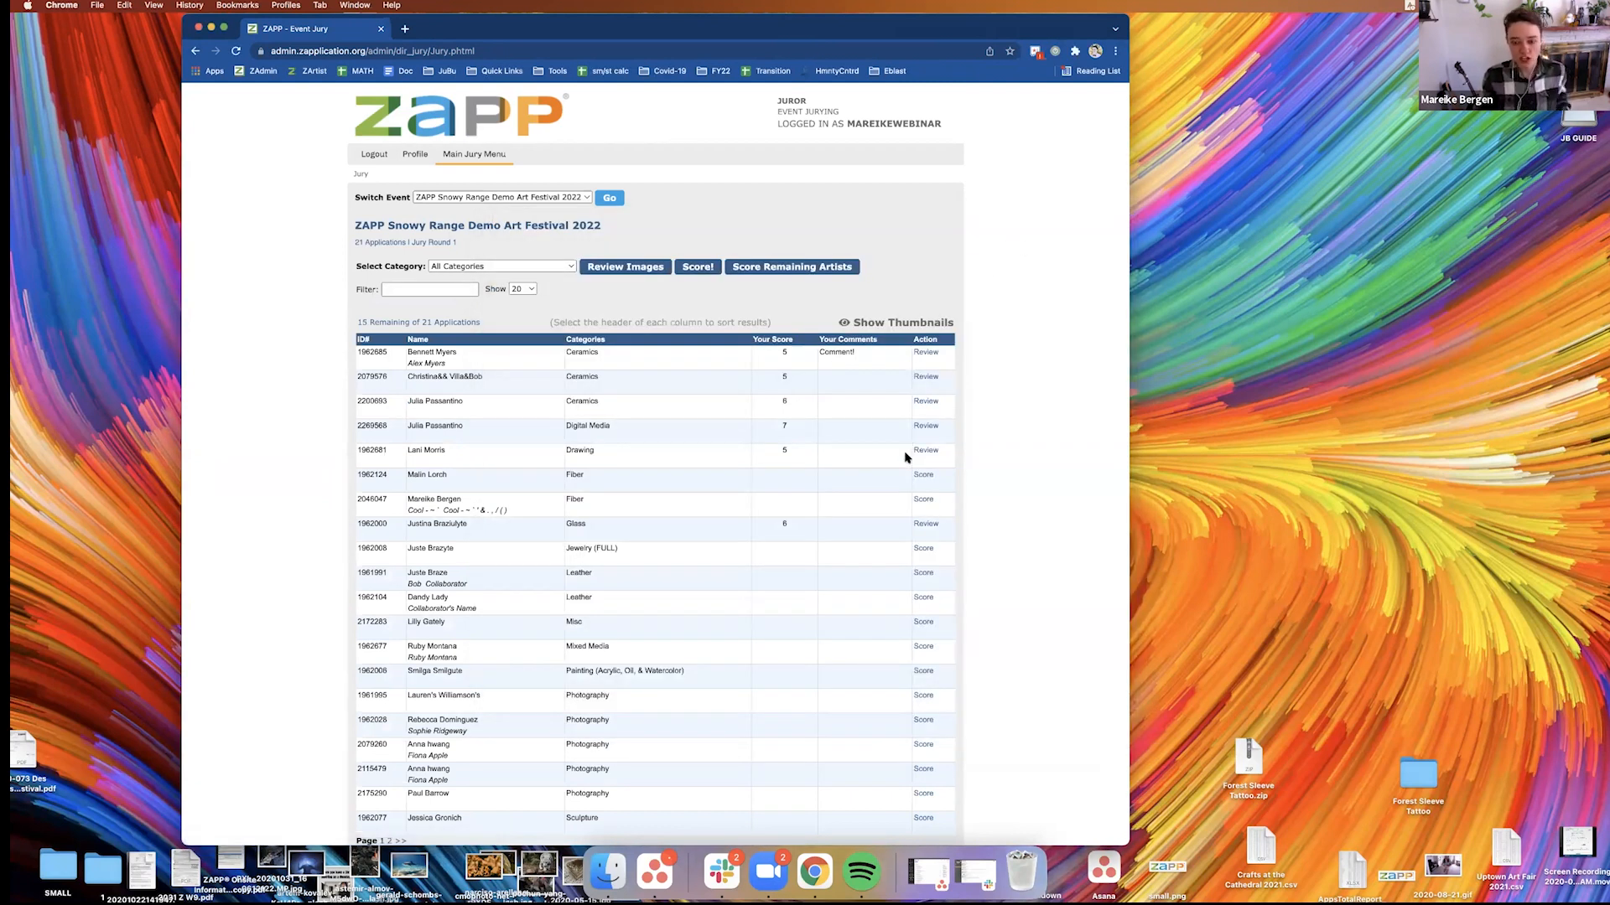
Open the slideshow for scoring only the remaining artists, view its first application and close it
left_click(786, 268)
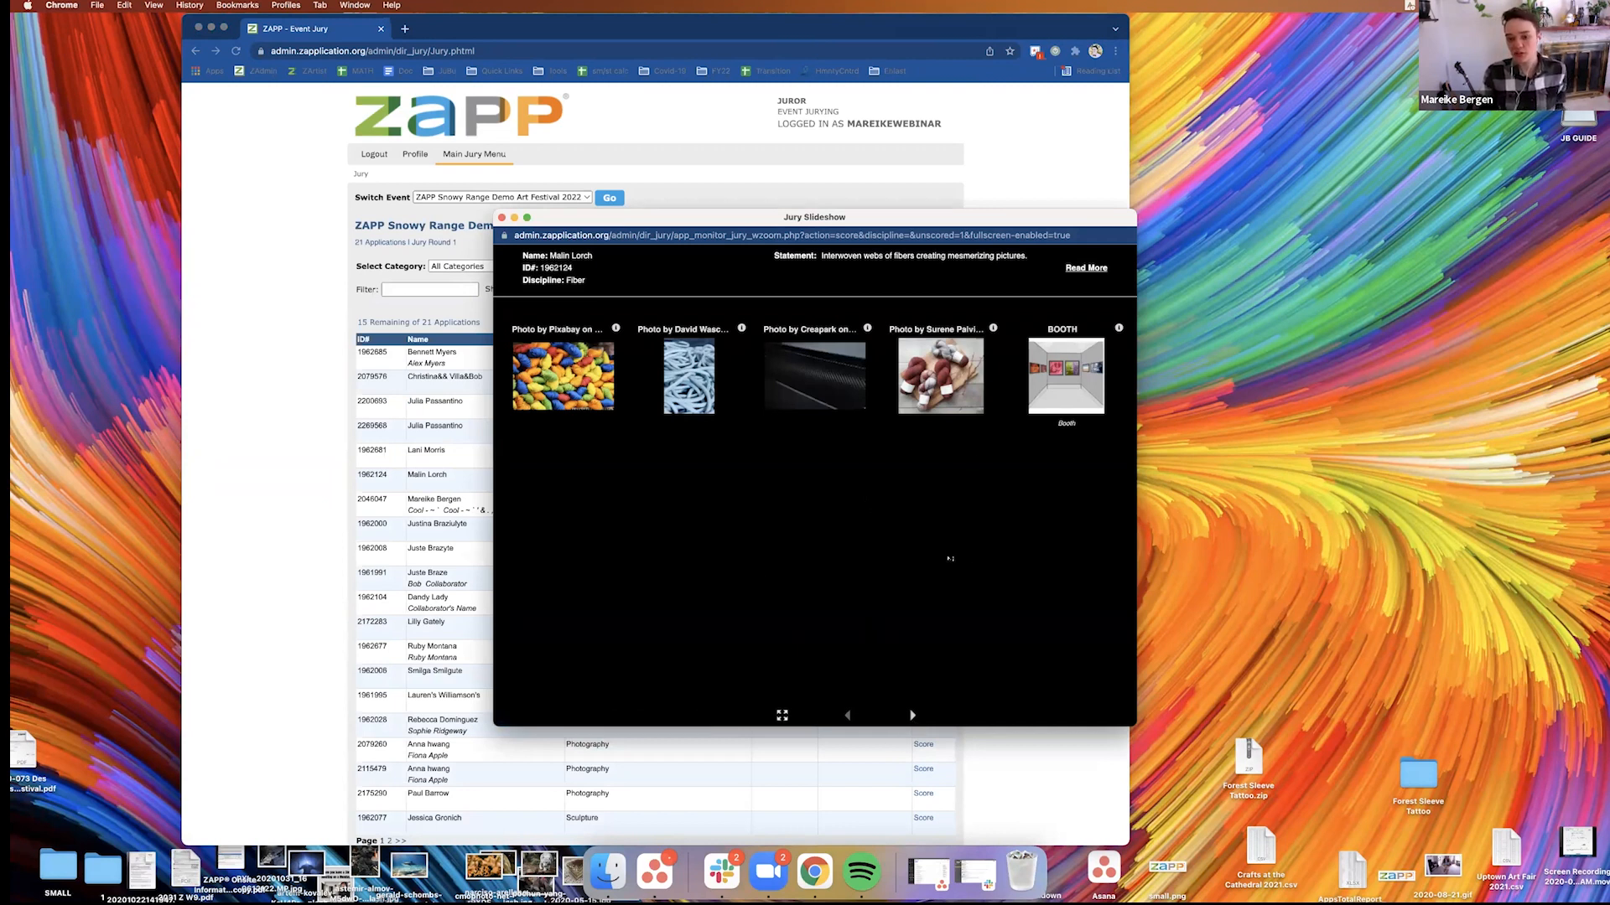
left_click_drag(918, 214, 890, 155)
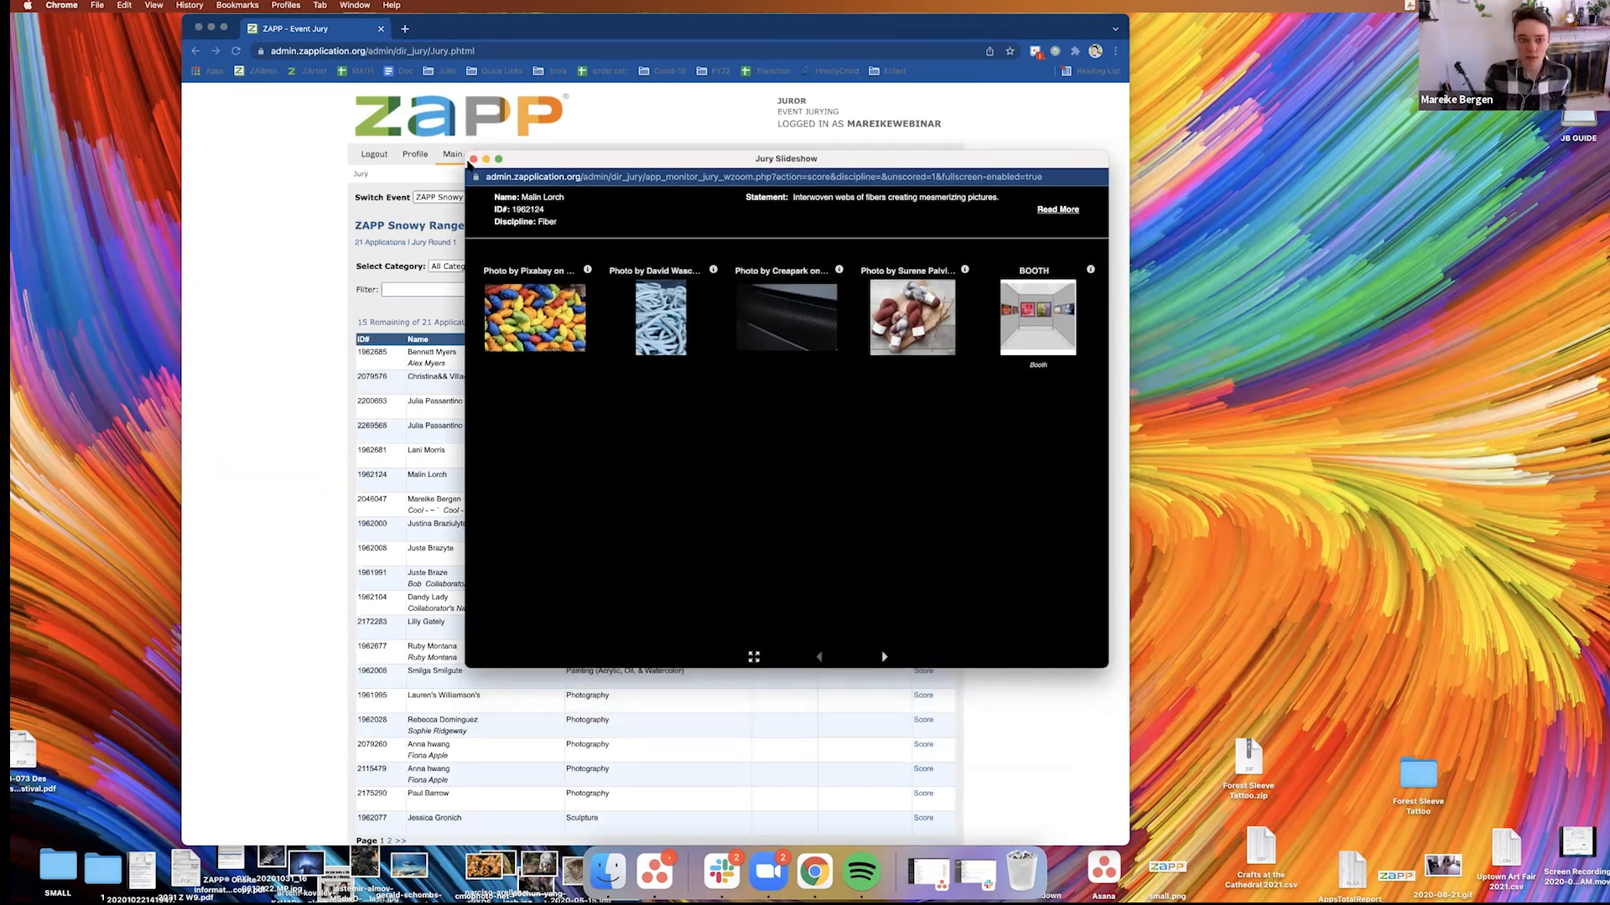
left_click(474, 159)
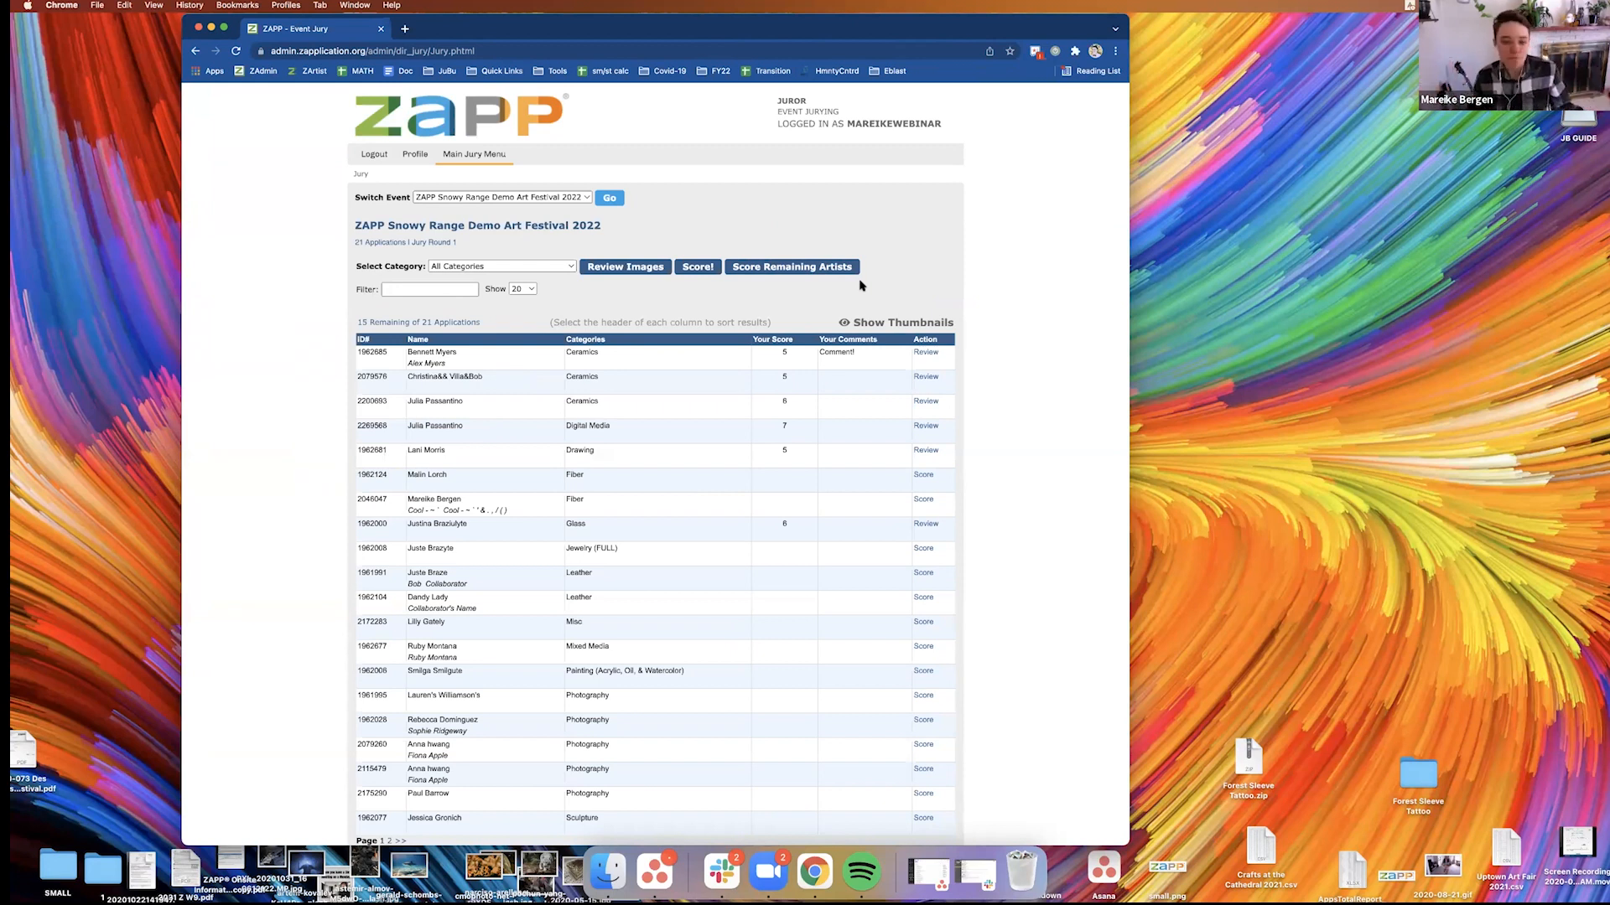
Open the score history download page, check the round choices and return to the main jury page
scroll(744, 537, "down", 2)
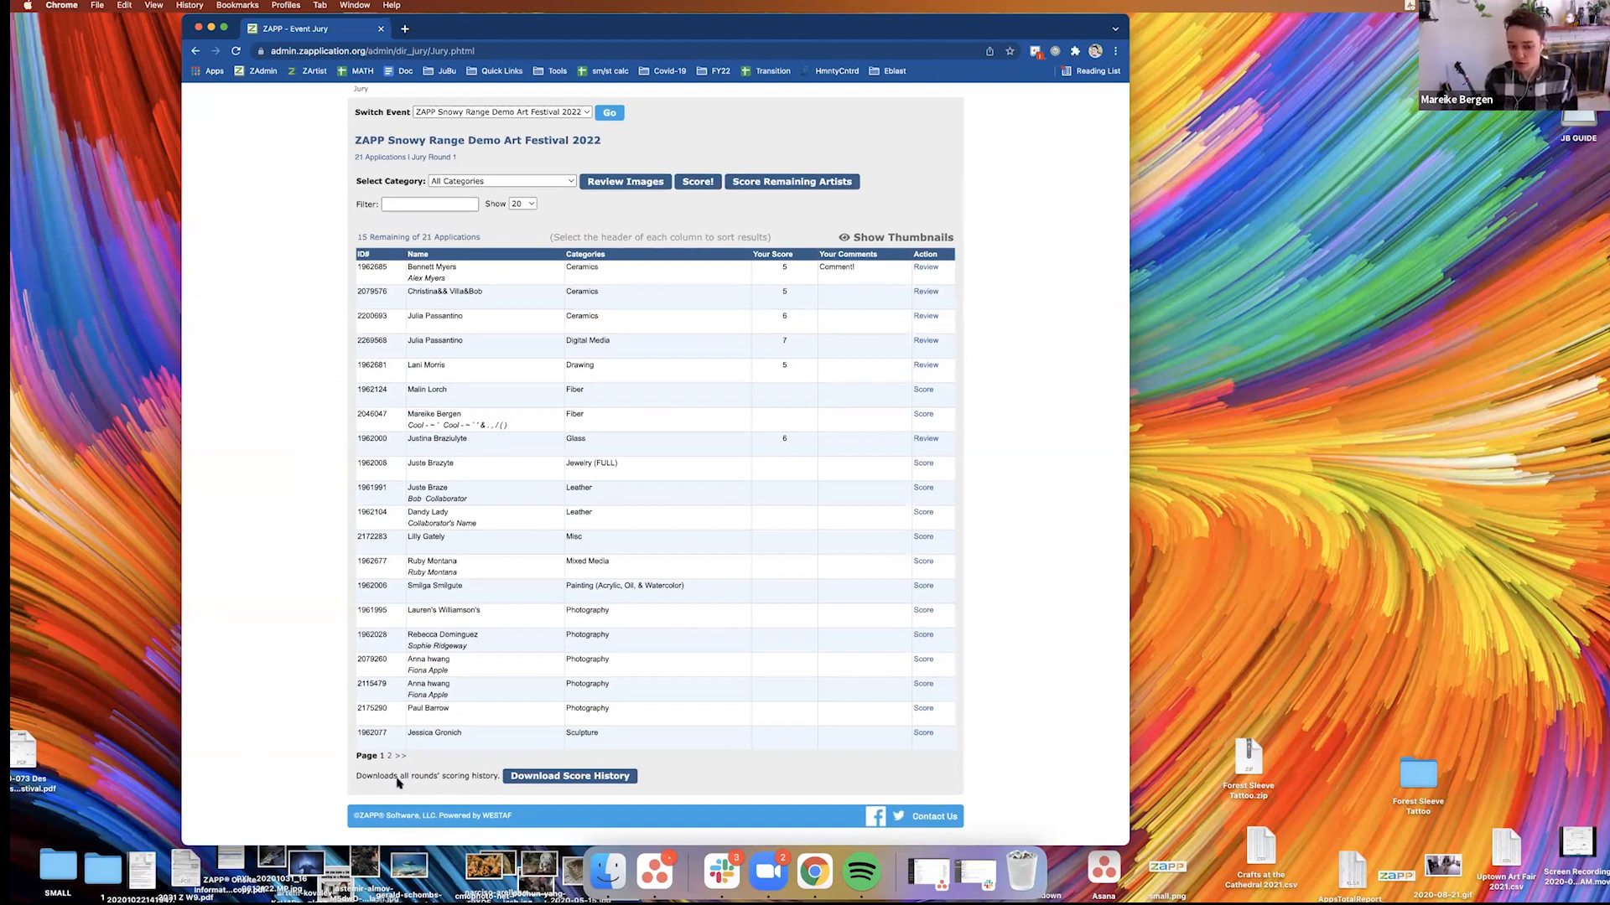
left_click(573, 777)
left_click(432, 262)
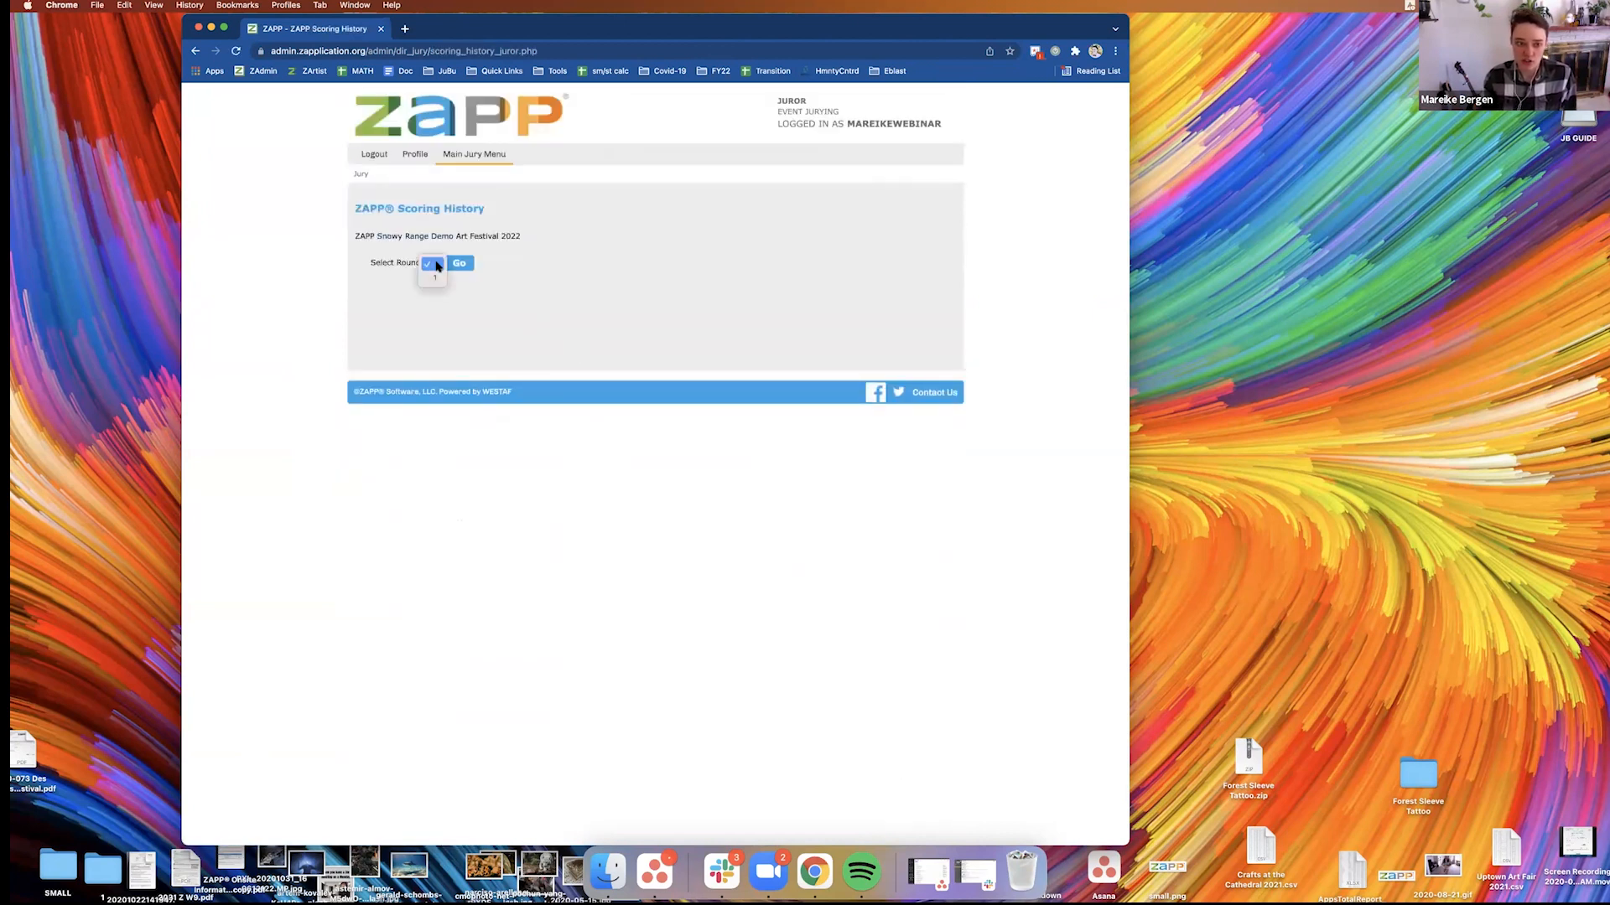
left_click(533, 263)
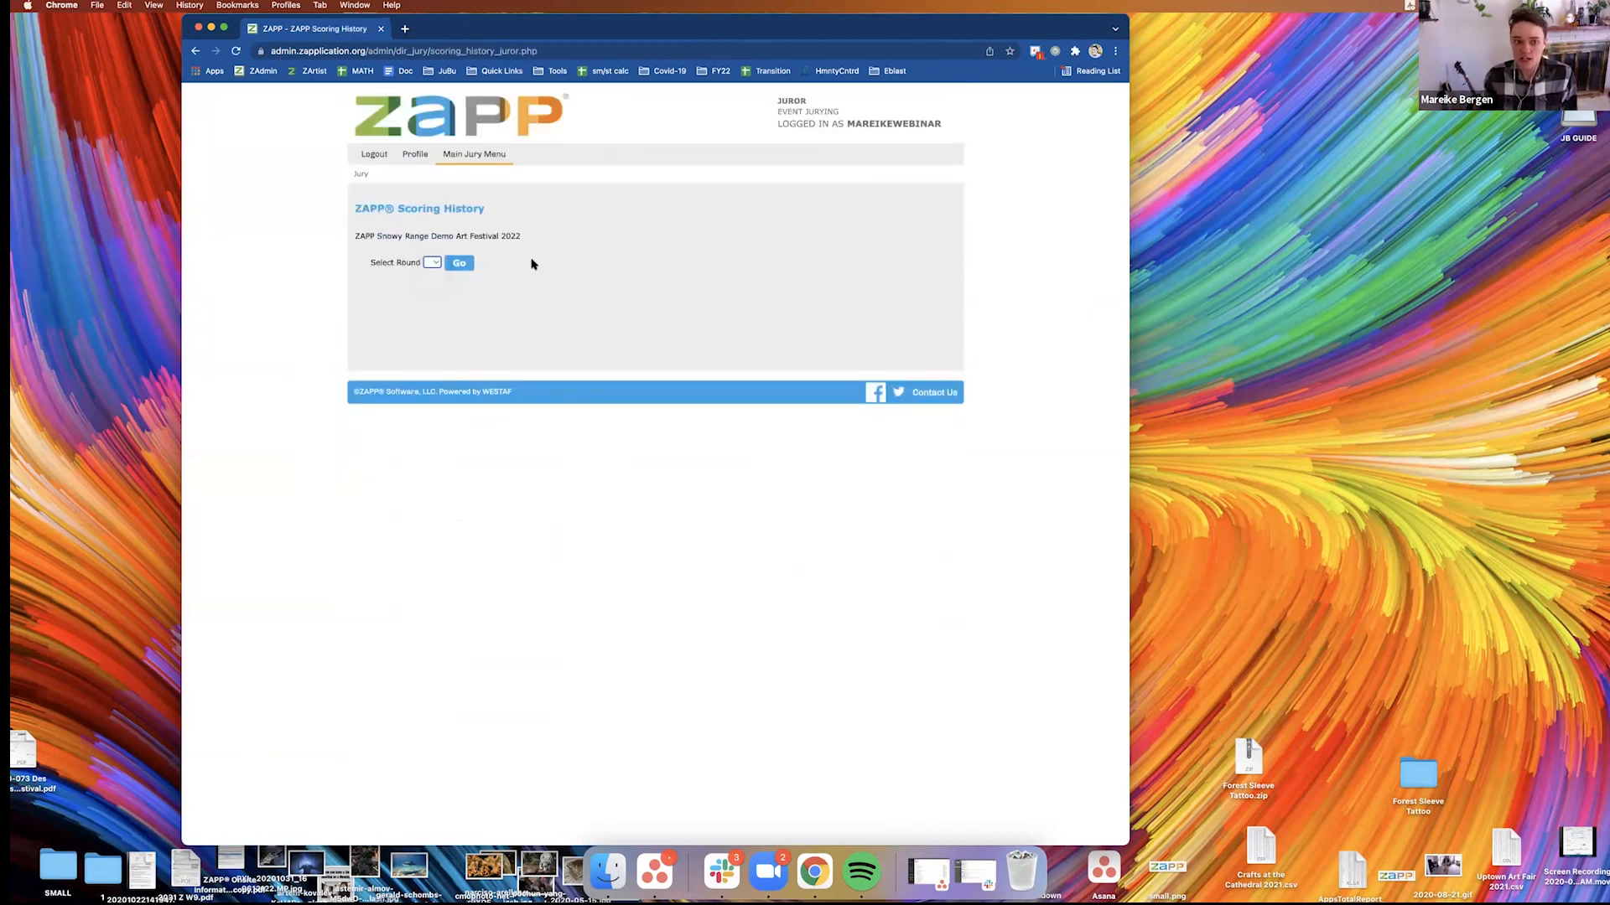
left_click(496, 158)
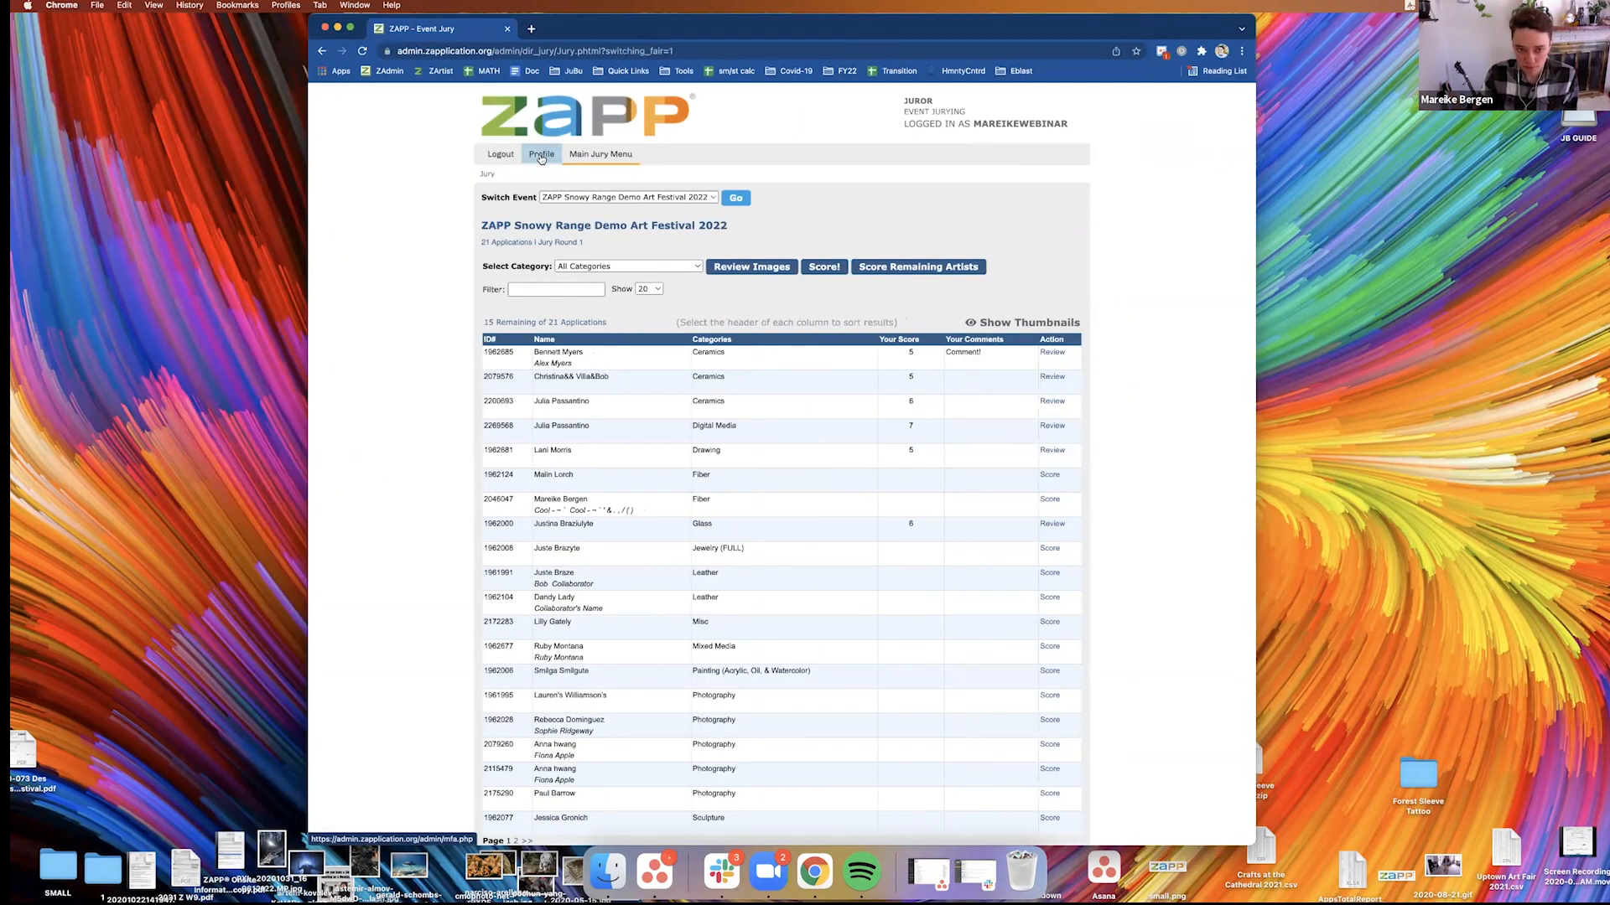
Open jury administration in the event administrator account for the current event ZAPP Snowy Range Demo Art Festival 2022
left_click(541, 156)
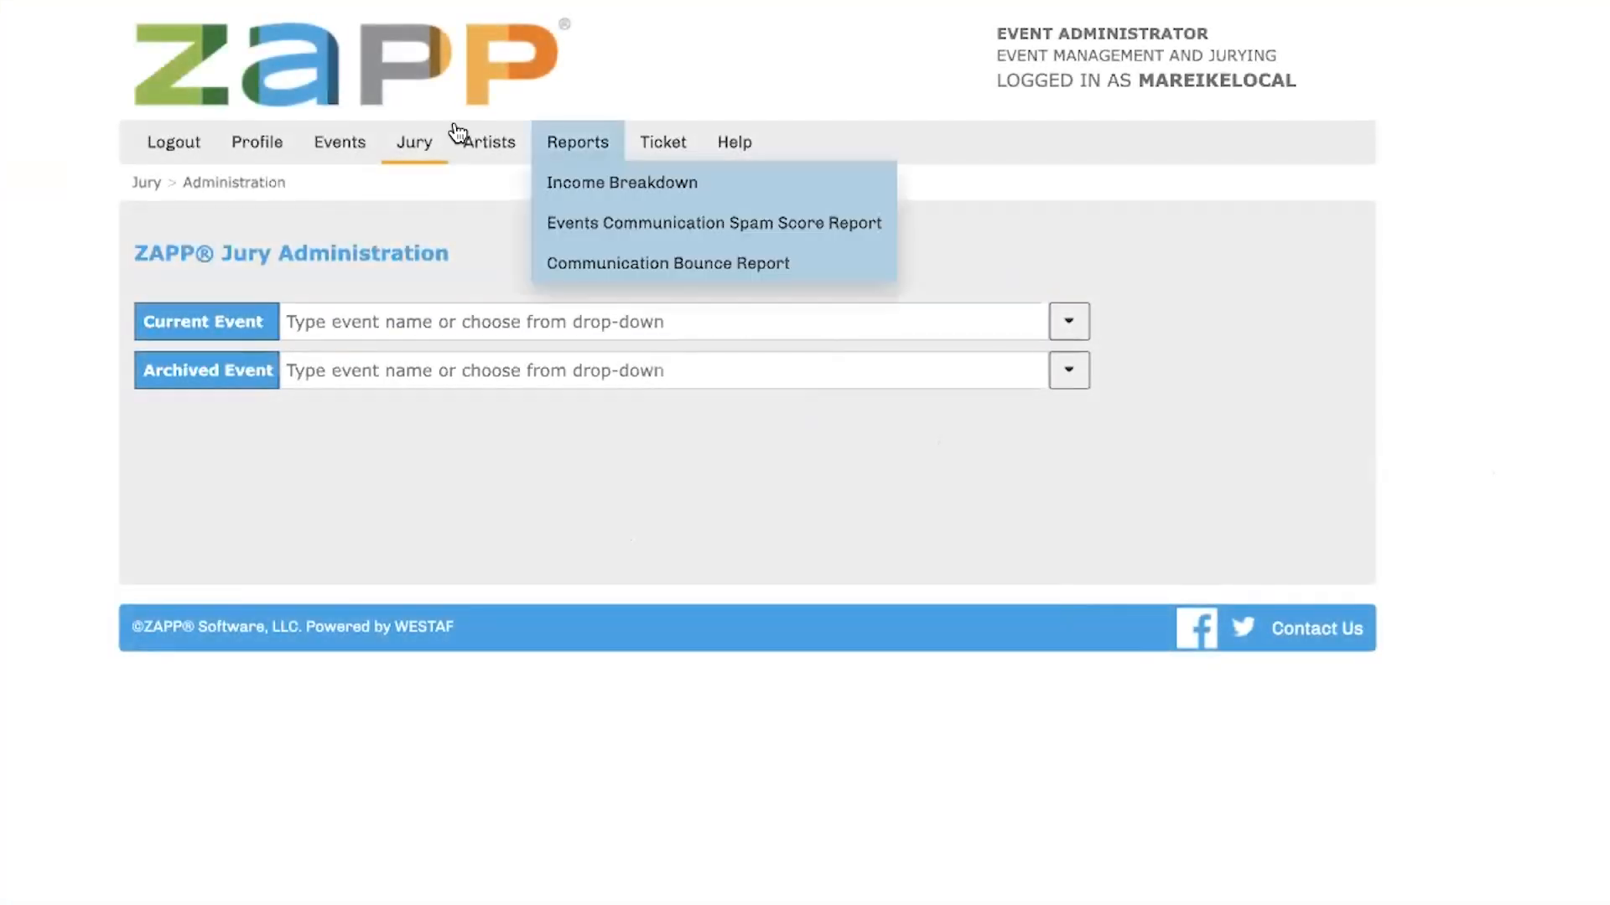
mouse_move(416, 151)
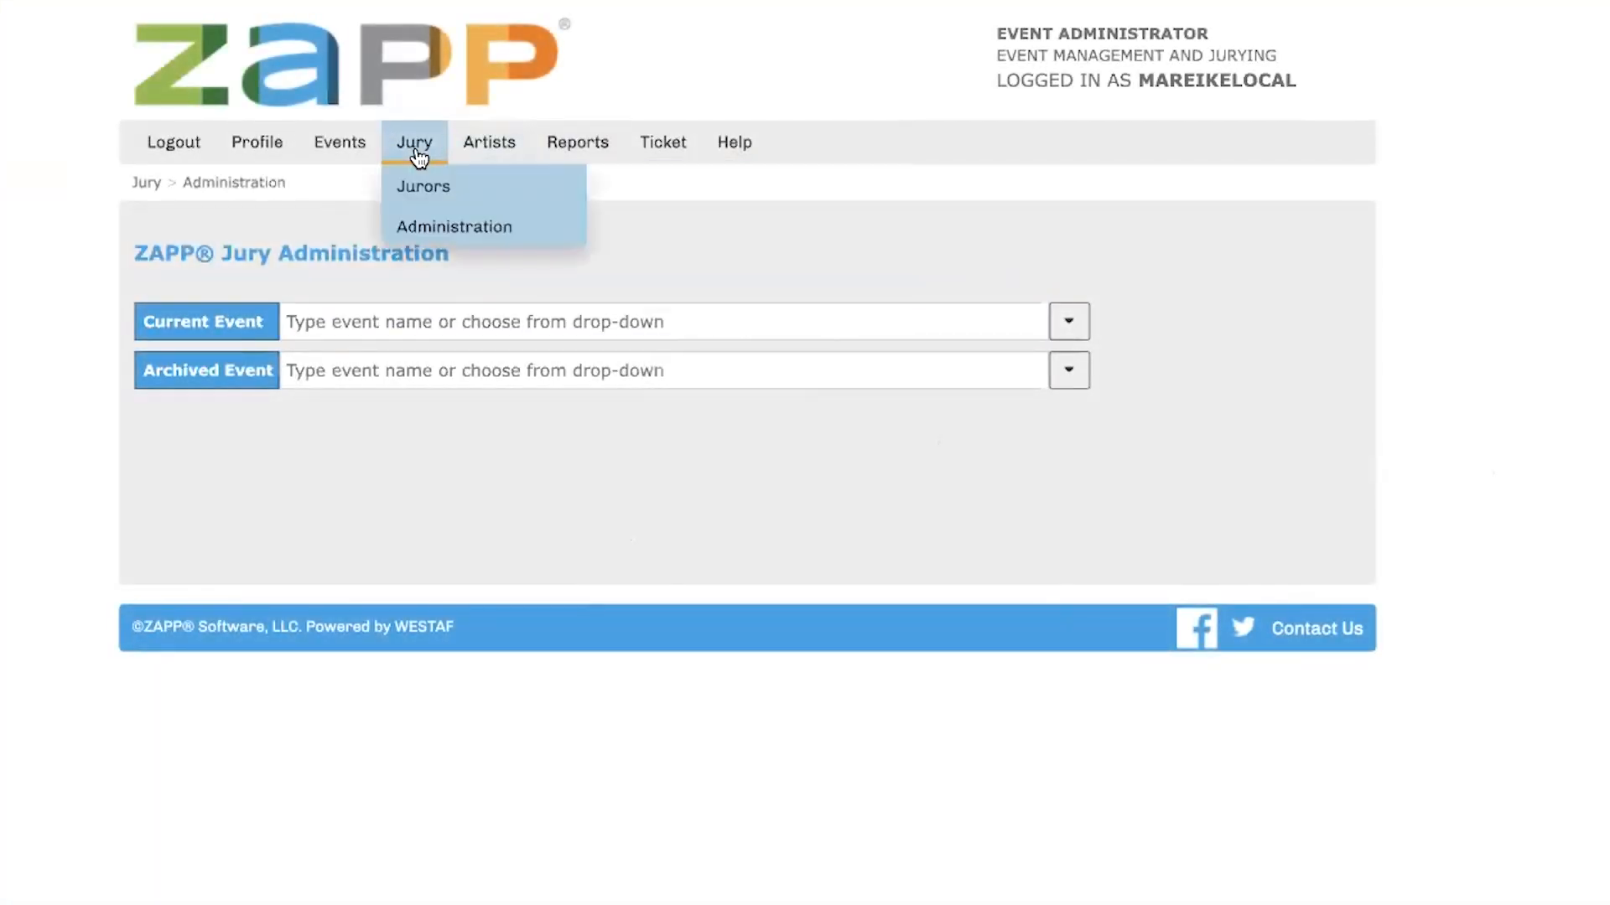
left_click(431, 238)
left_click(900, 324)
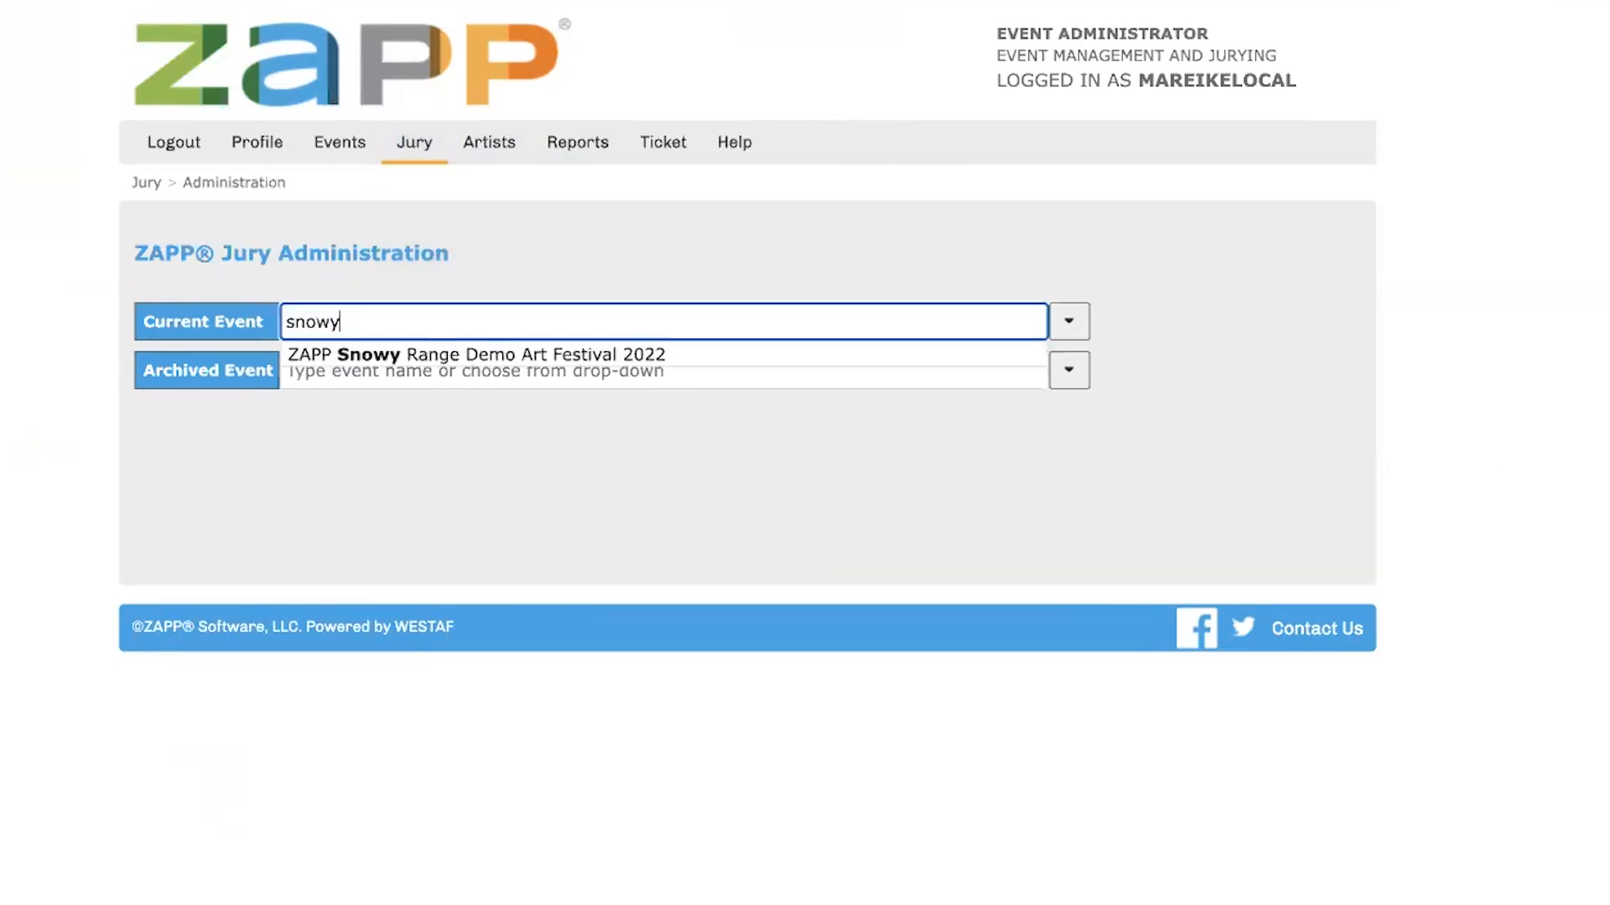
left_click(664, 369)
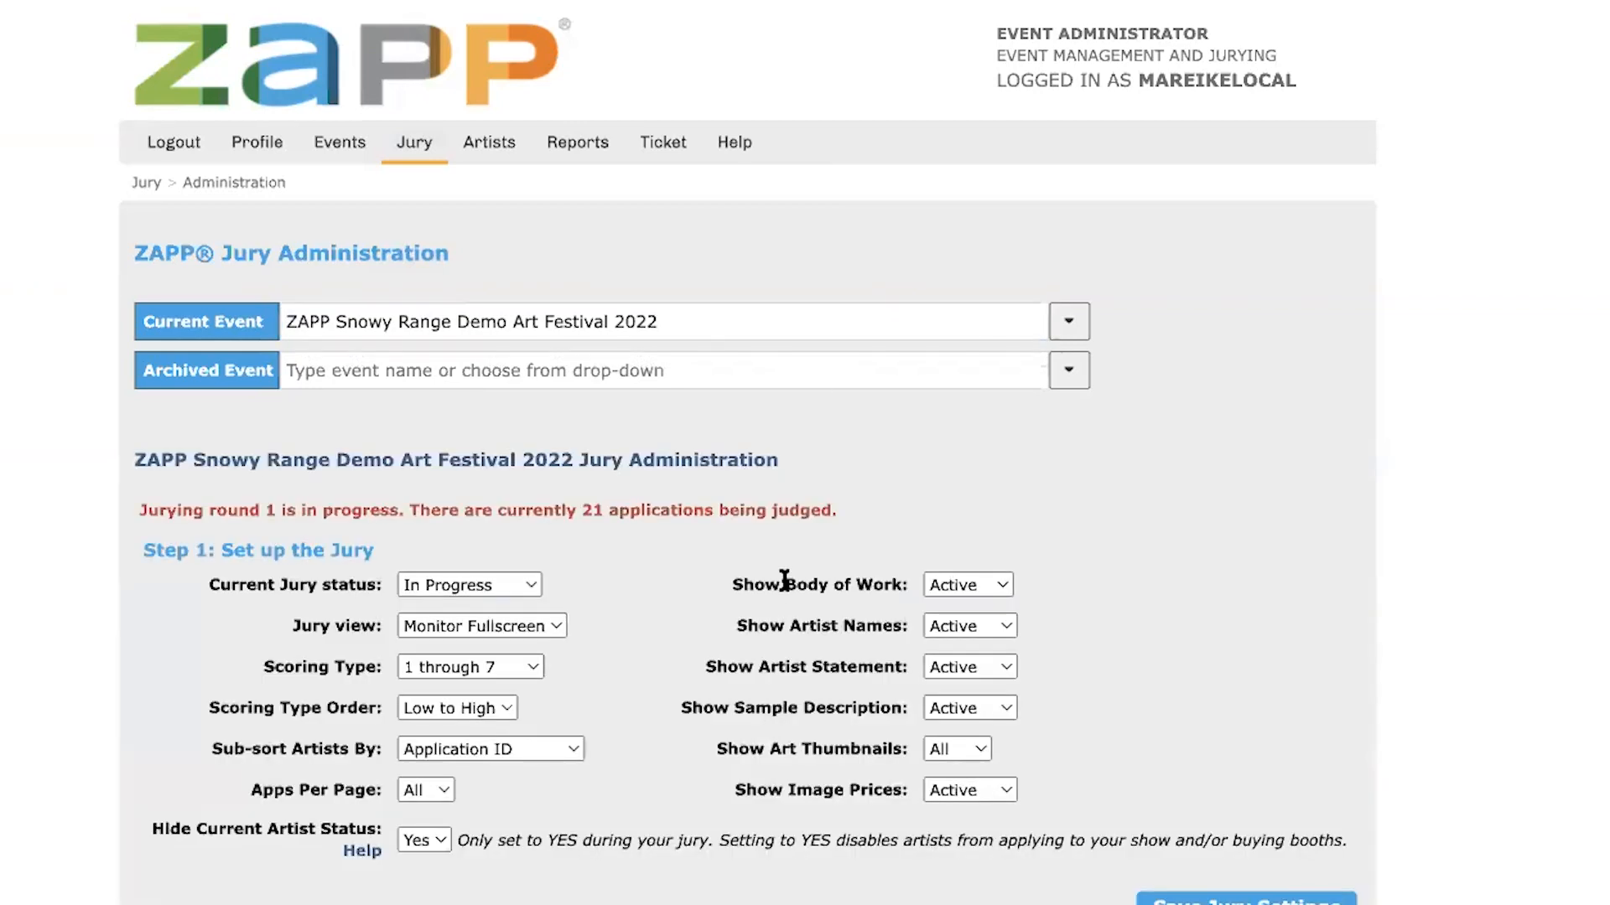
Check how many applications each assigned juror has scored in round 1
scroll(784, 582, "down", 1)
scroll(780, 579, "down", 3)
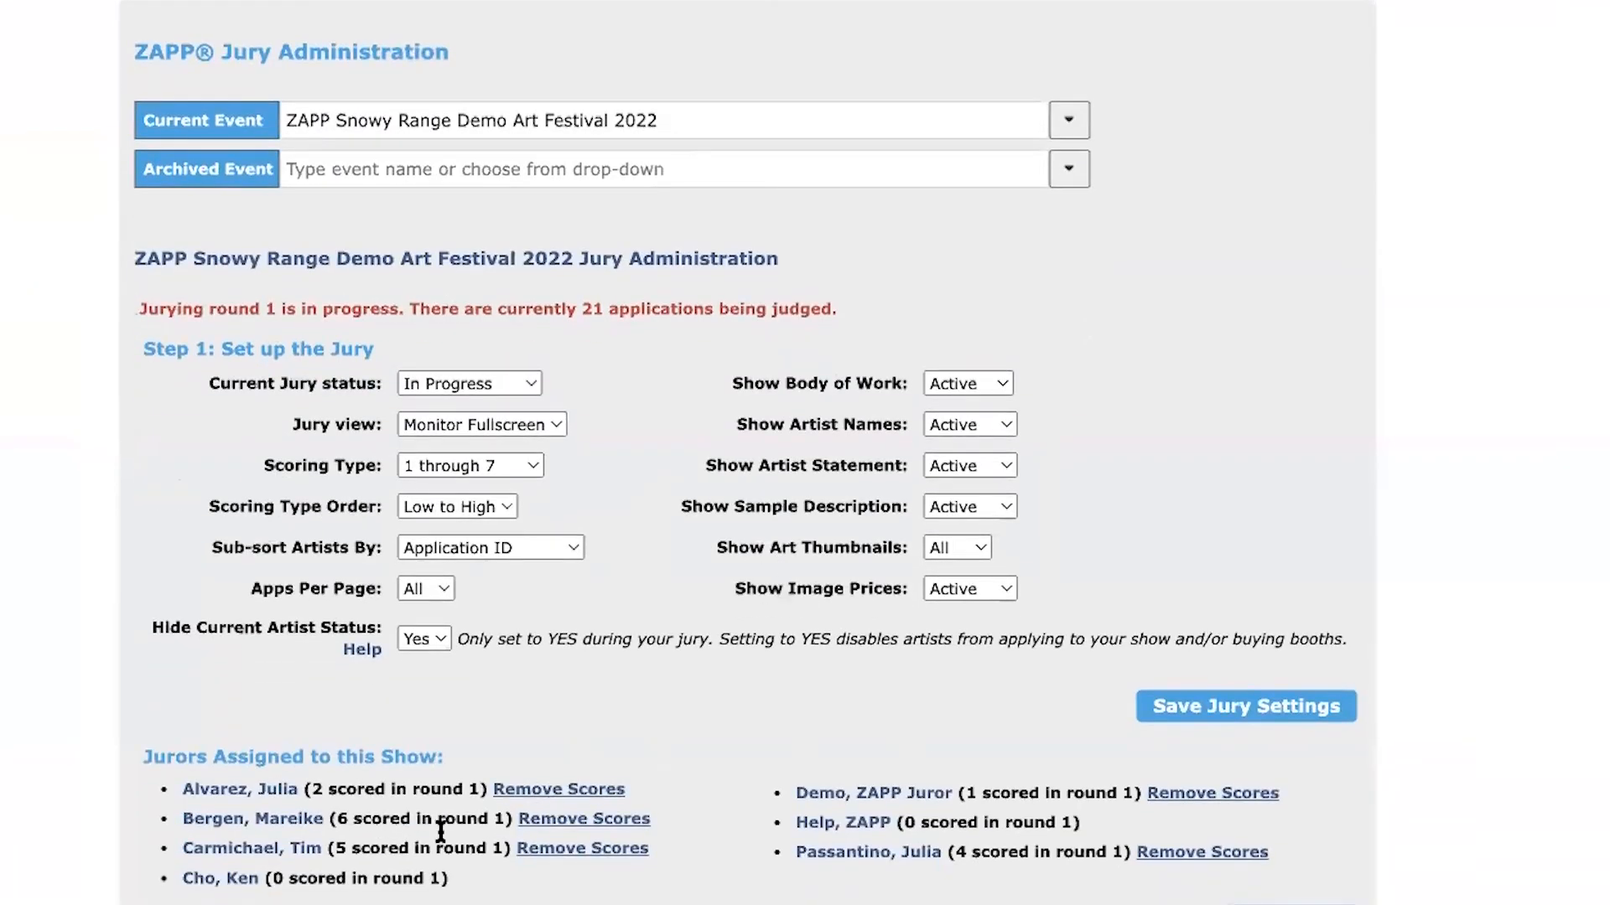
triple_click(179, 816)
left_click(374, 818)
left_click_drag(337, 819, 504, 818)
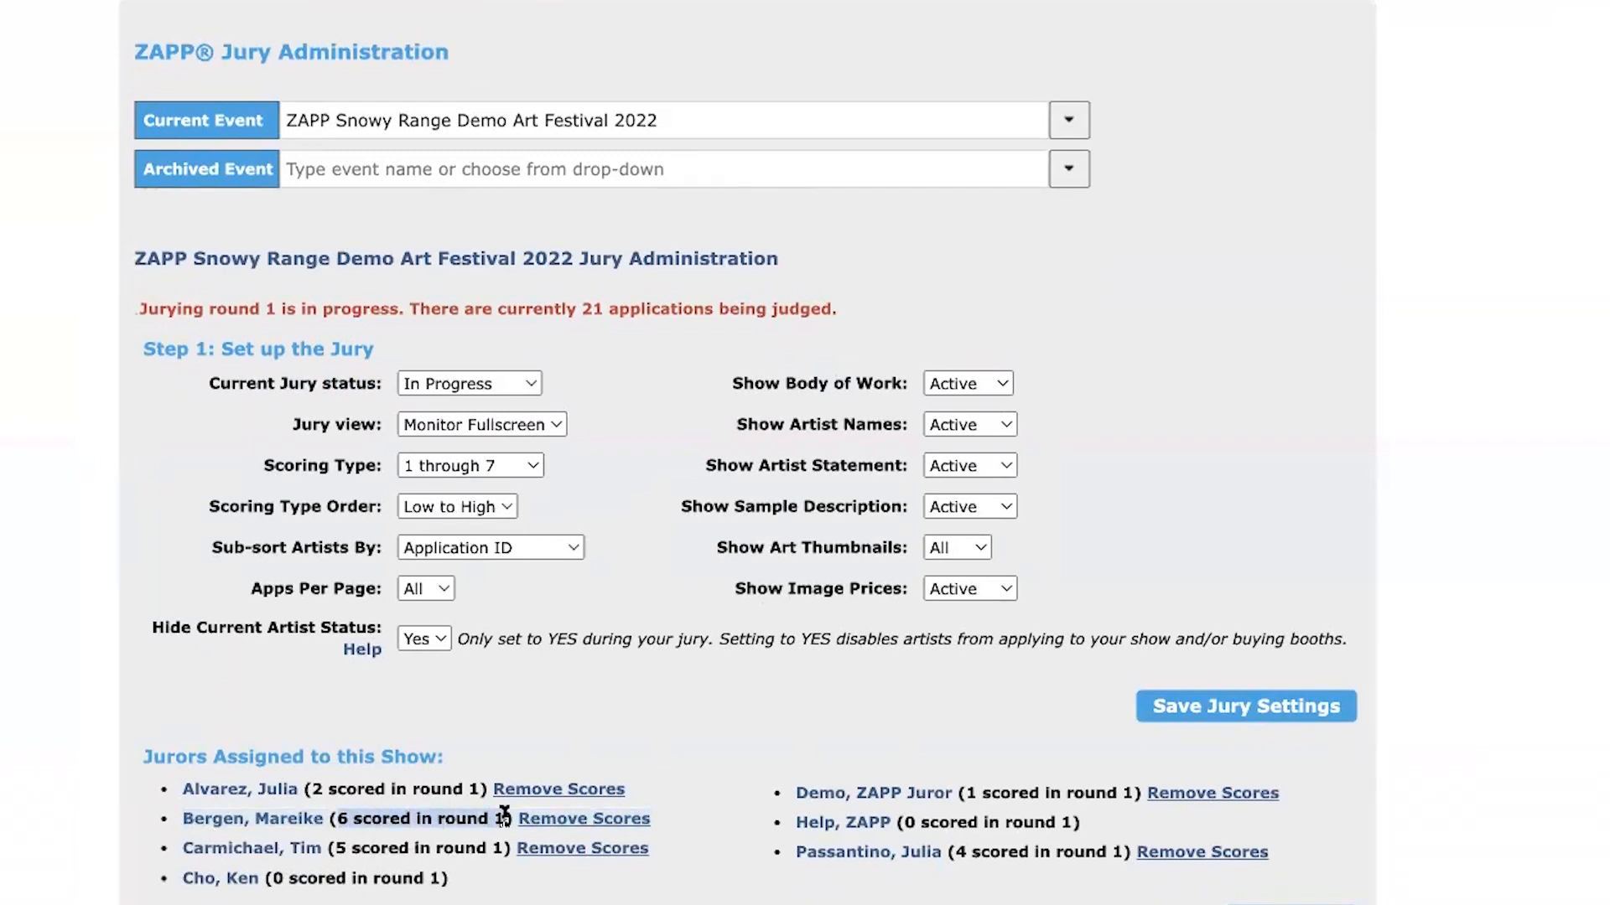
left_click(705, 809)
Examine the average score and the individual juror scores and comments of the first Ceramics application
scroll(771, 735, "down", 3)
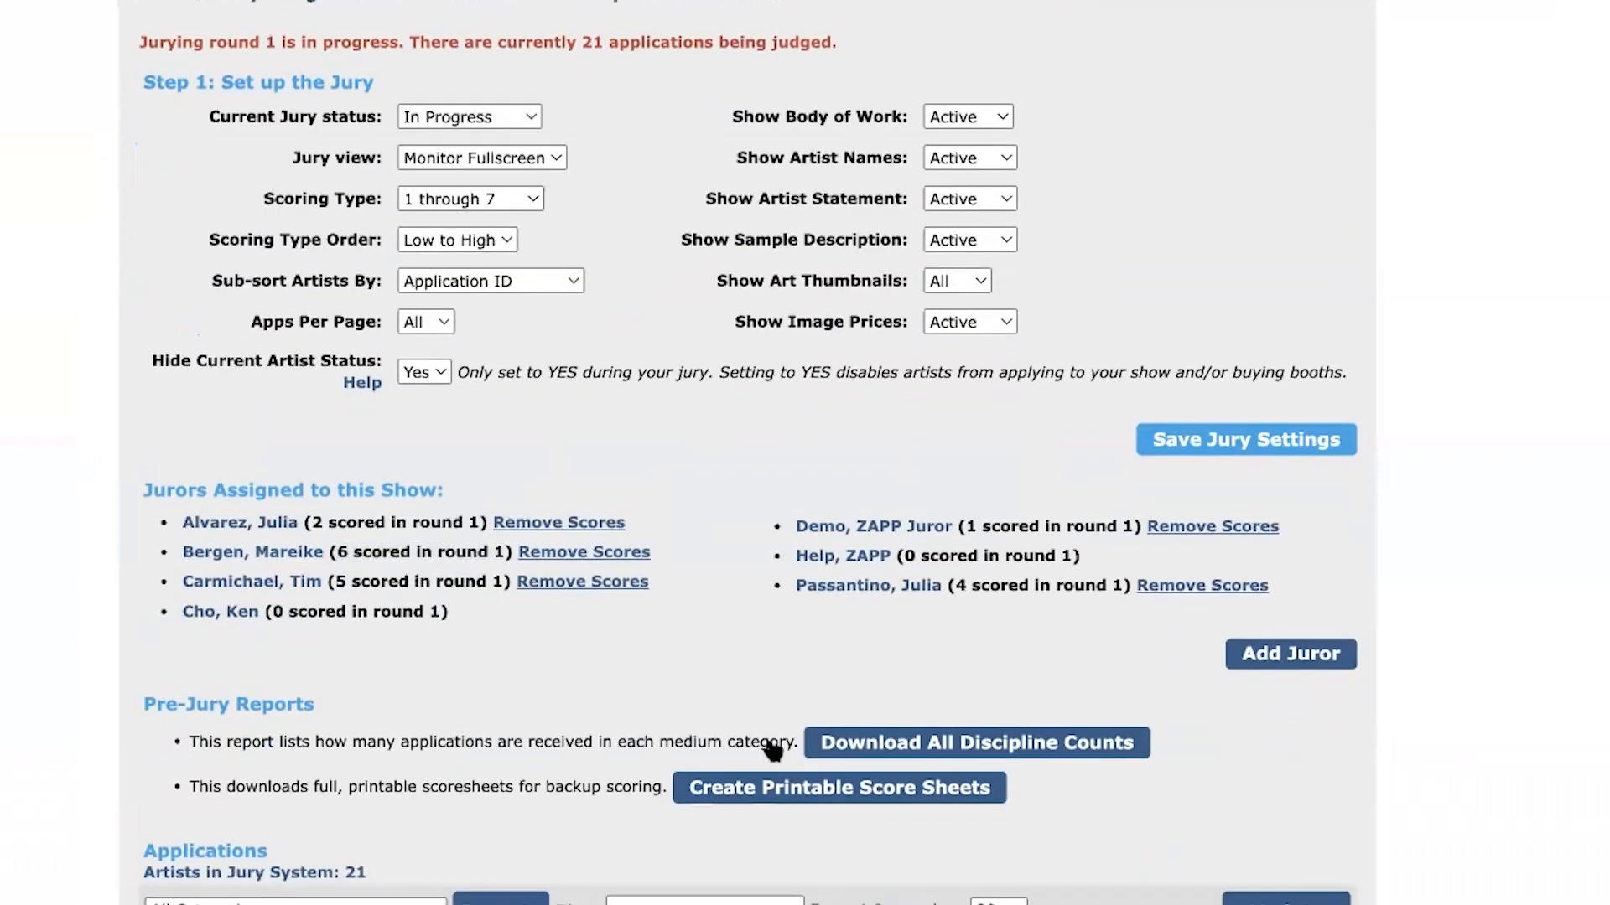
scroll(772, 749, "down", 3)
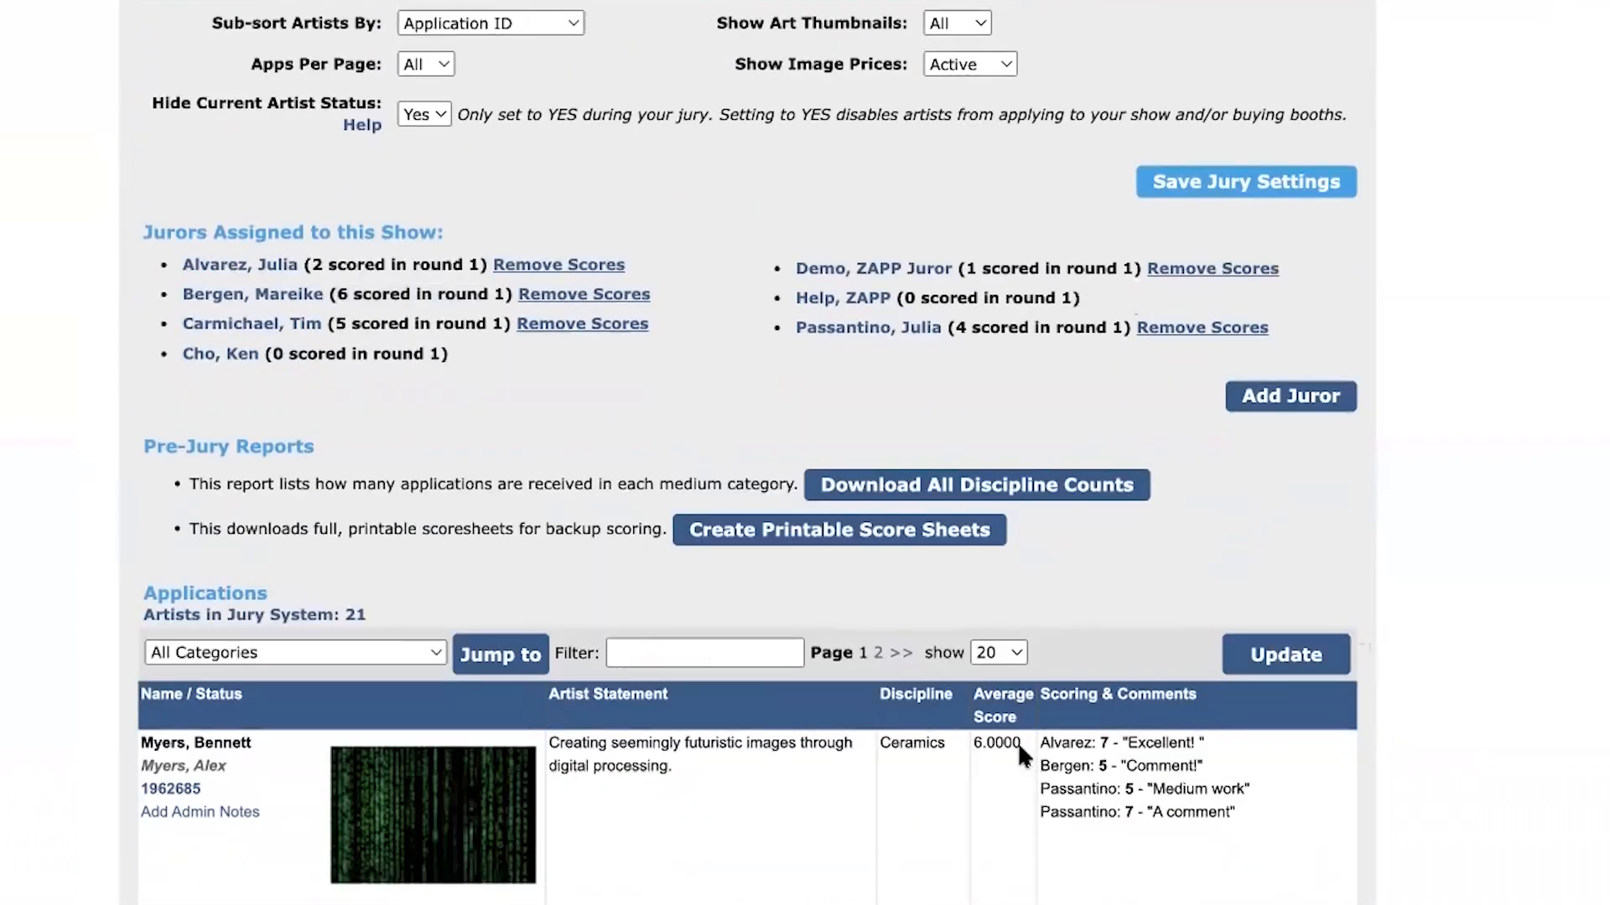
left_click(979, 767)
left_click_drag(975, 686, 1092, 744)
left_click(1157, 767)
left_click(1217, 742)
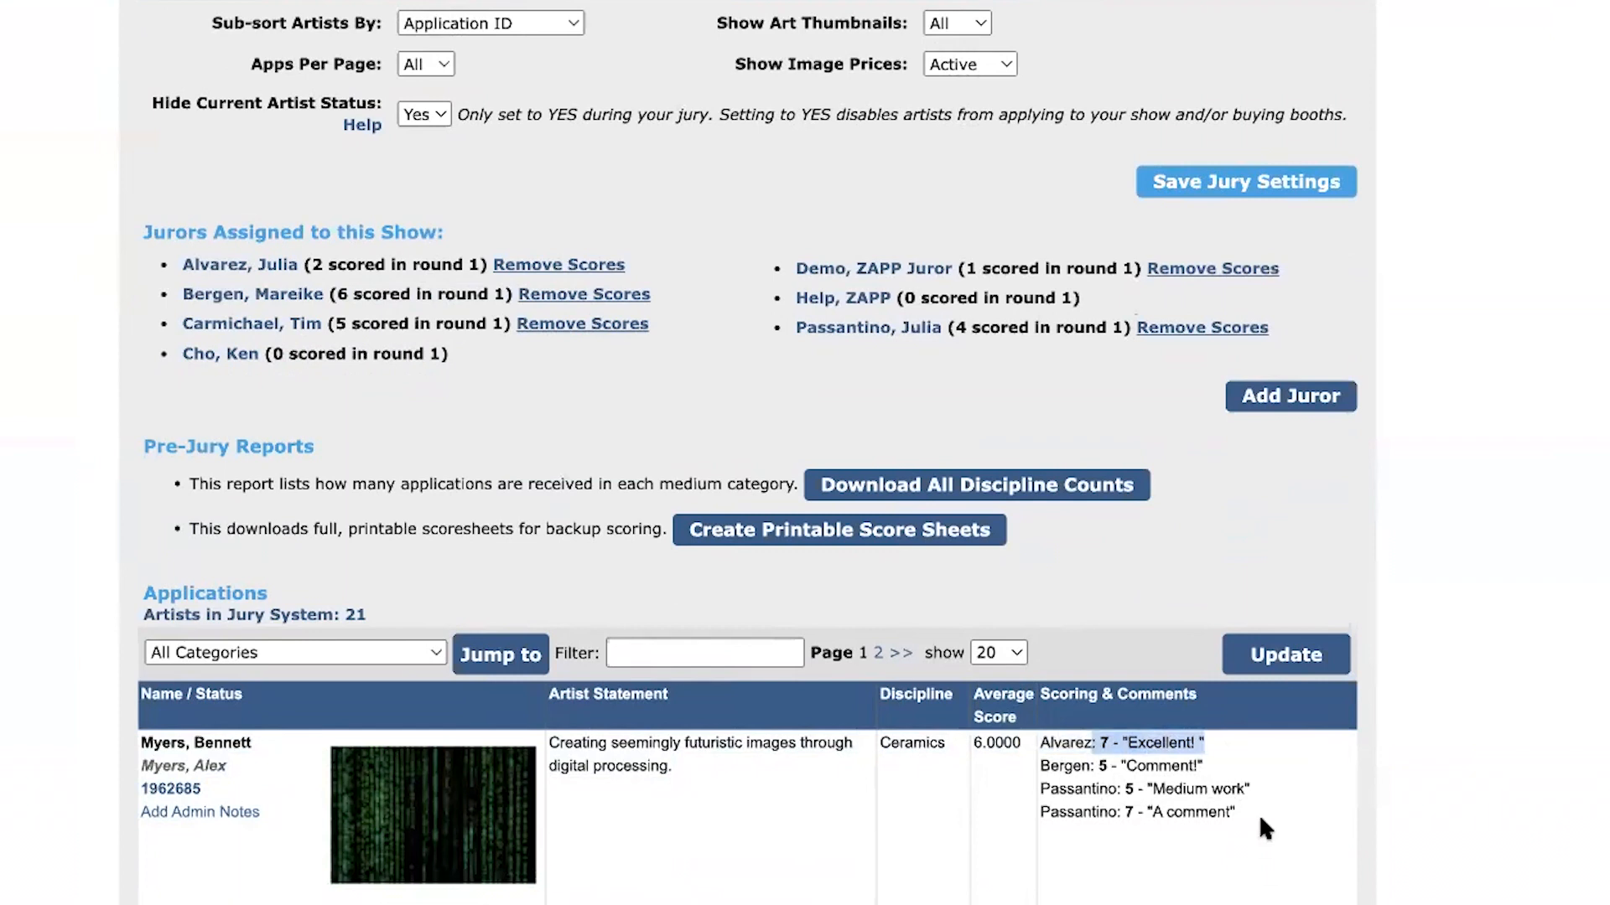
left_click(1348, 734)
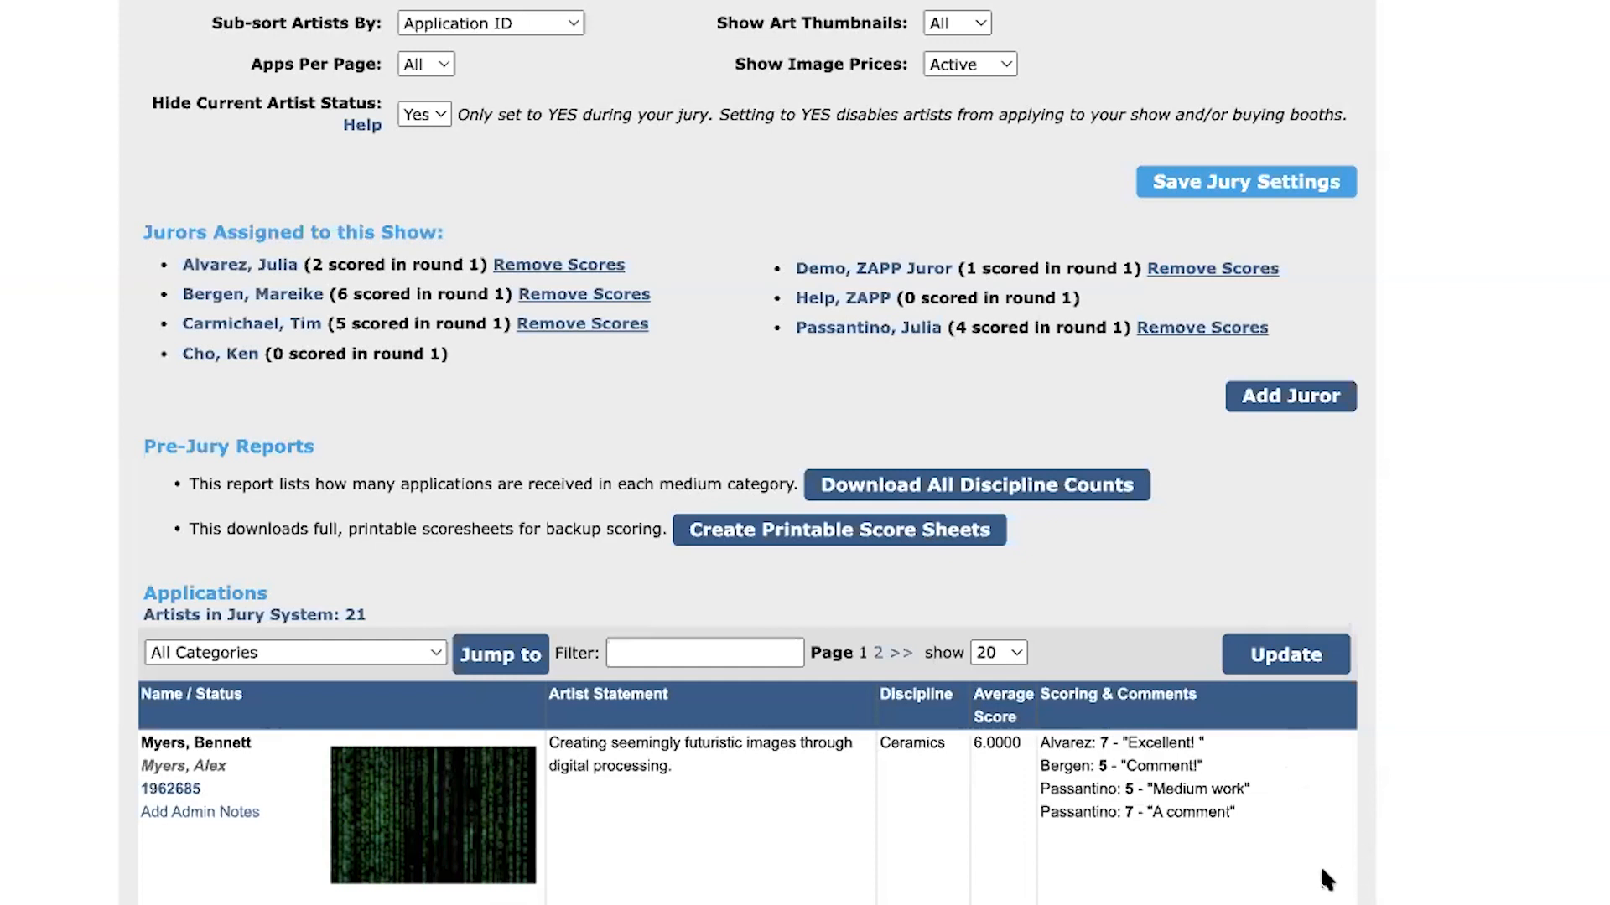
Look over the applications list with its filters, admin notes, statuses, artist statements, disciplines and scores
scroll(1319, 872, "down", 1)
scroll(1318, 865, "down", 5)
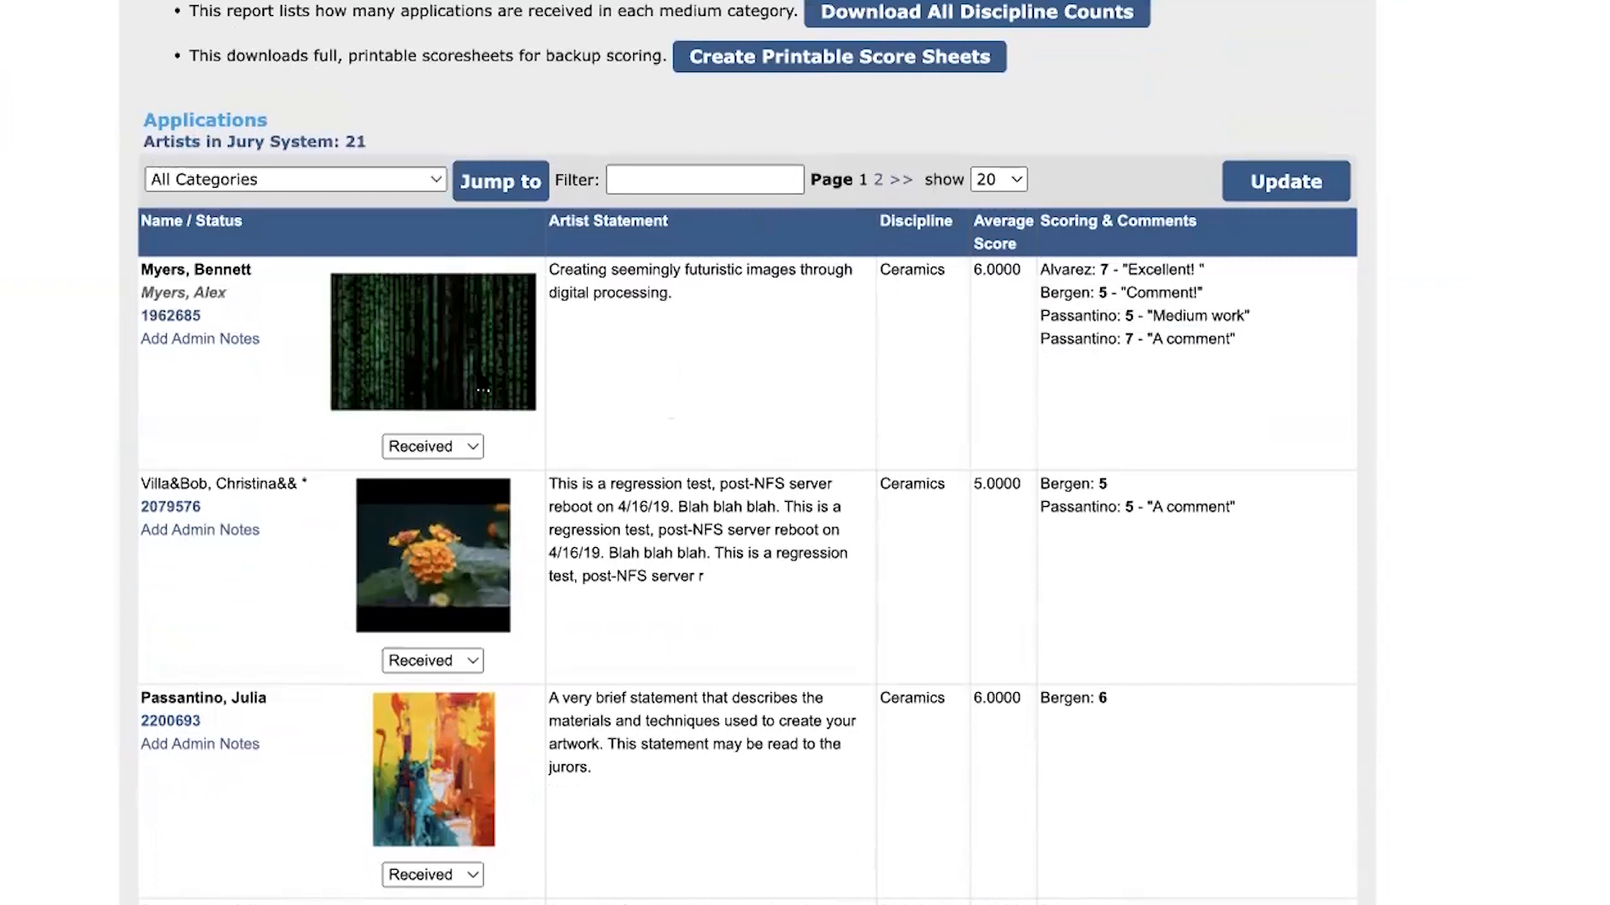
scroll(204, 387, "up", 4)
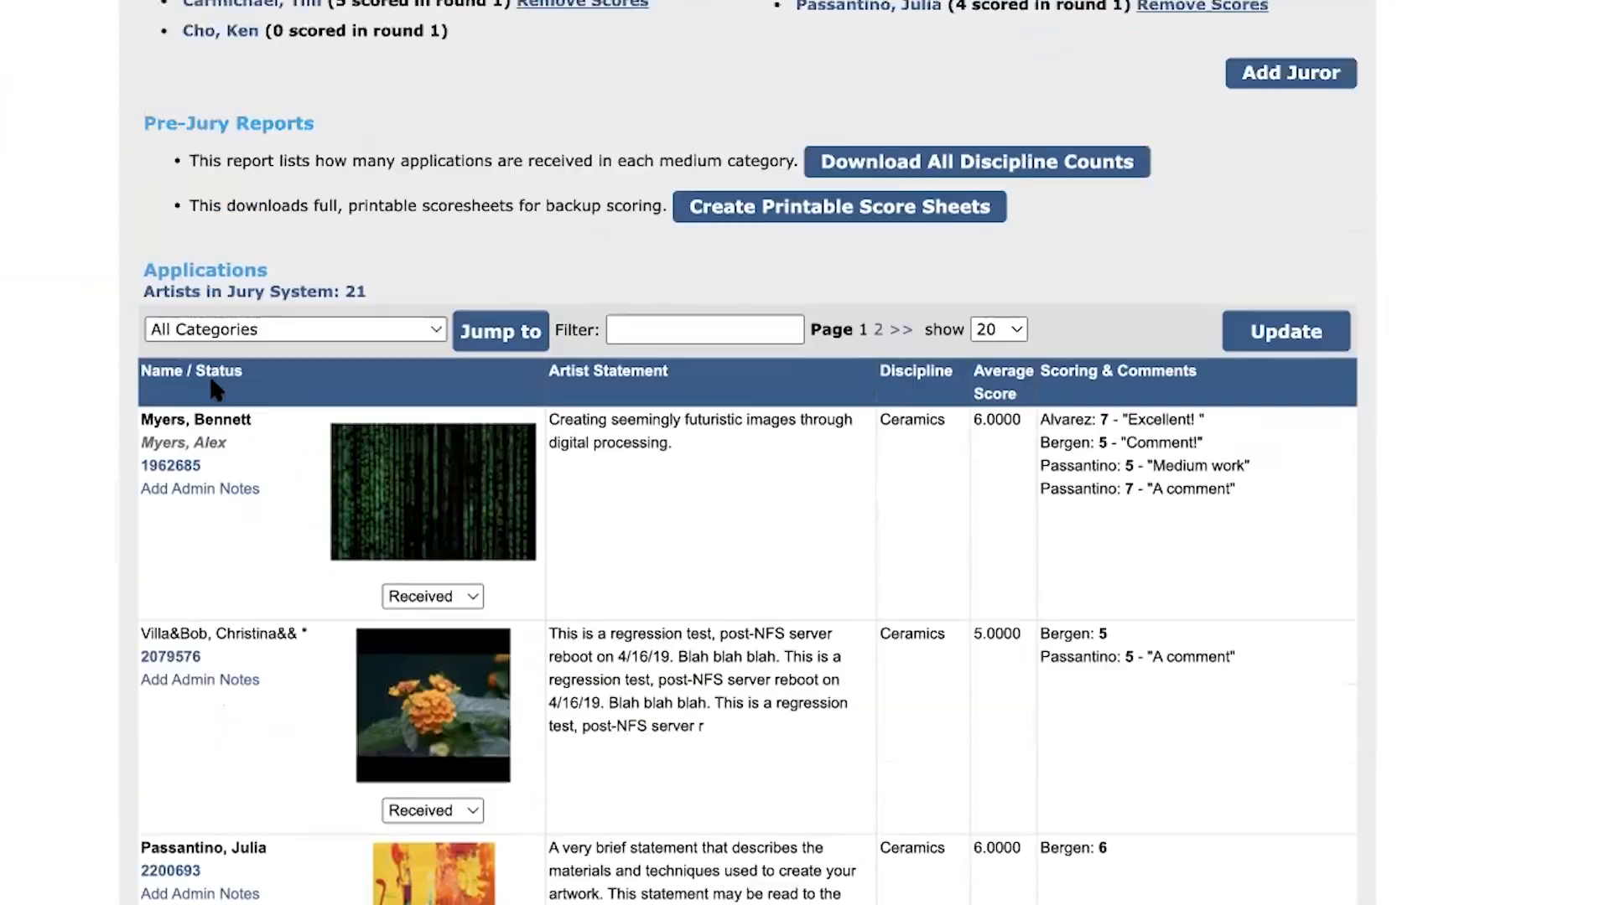
scroll(258, 377, "up", 3)
scroll(266, 384, "down", 4)
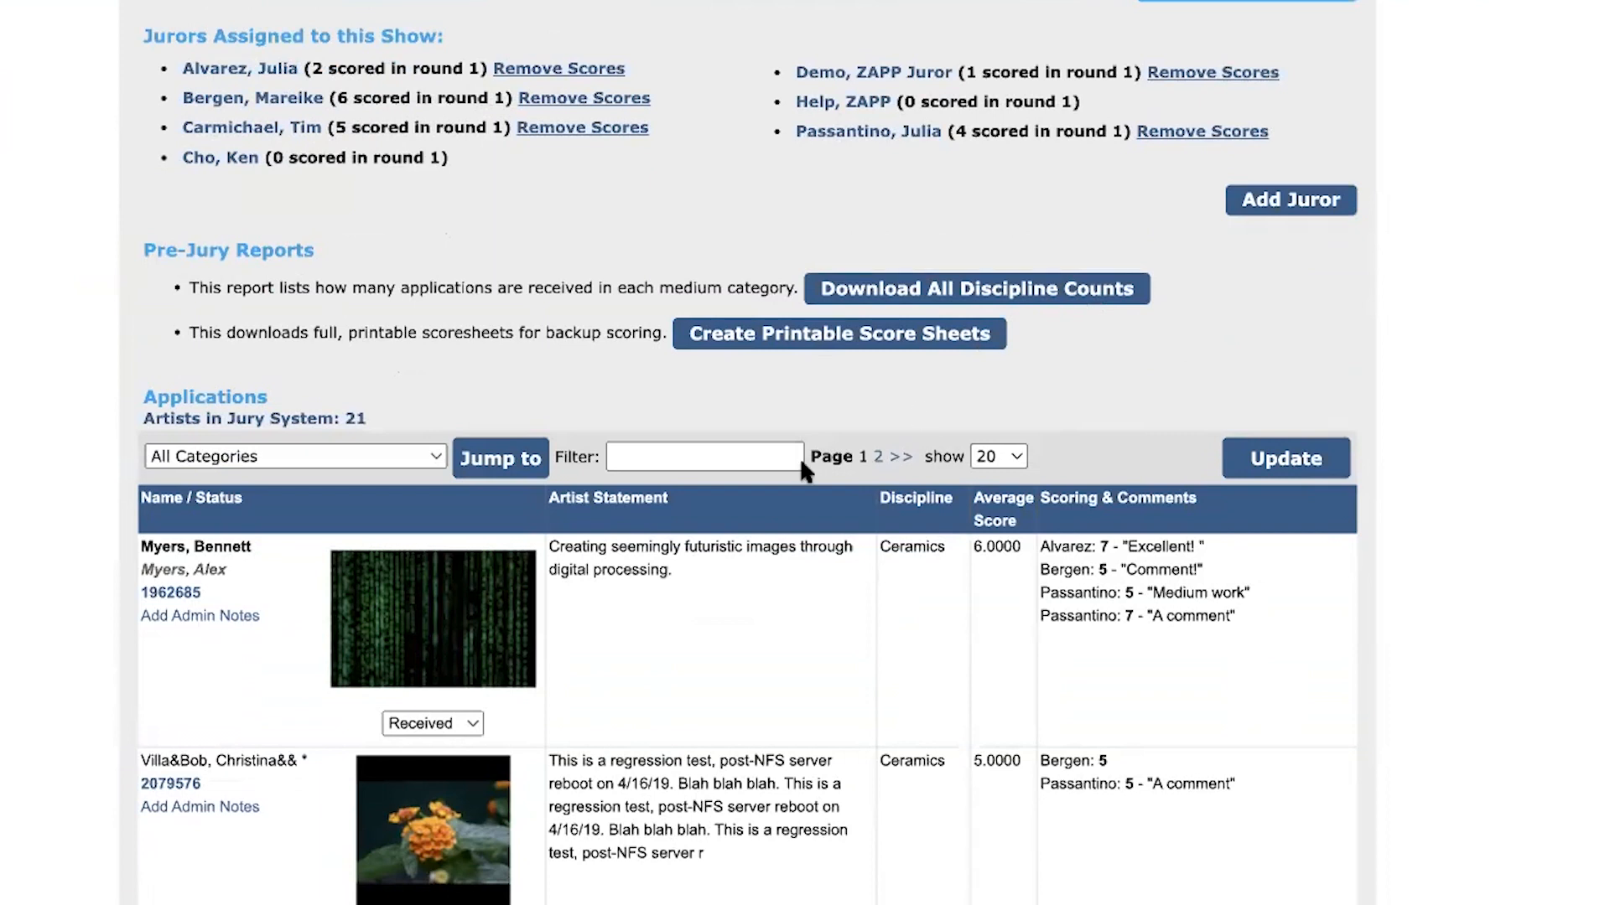
scroll(411, 362, "down", 1)
scroll(416, 367, "down", 2)
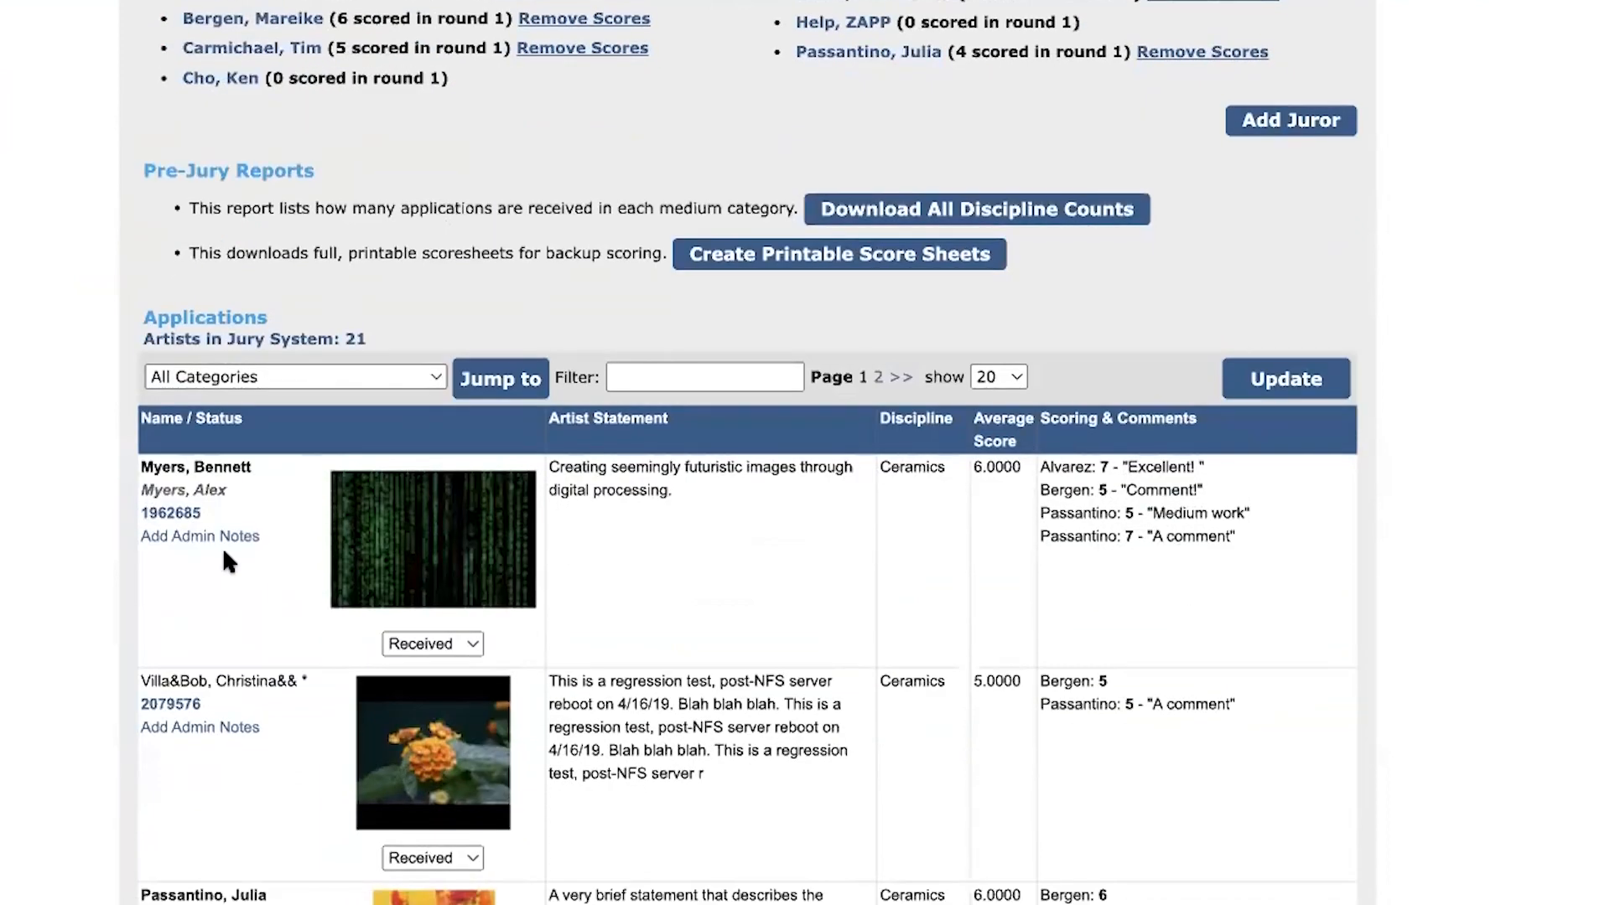
scroll(208, 616, "down", 5)
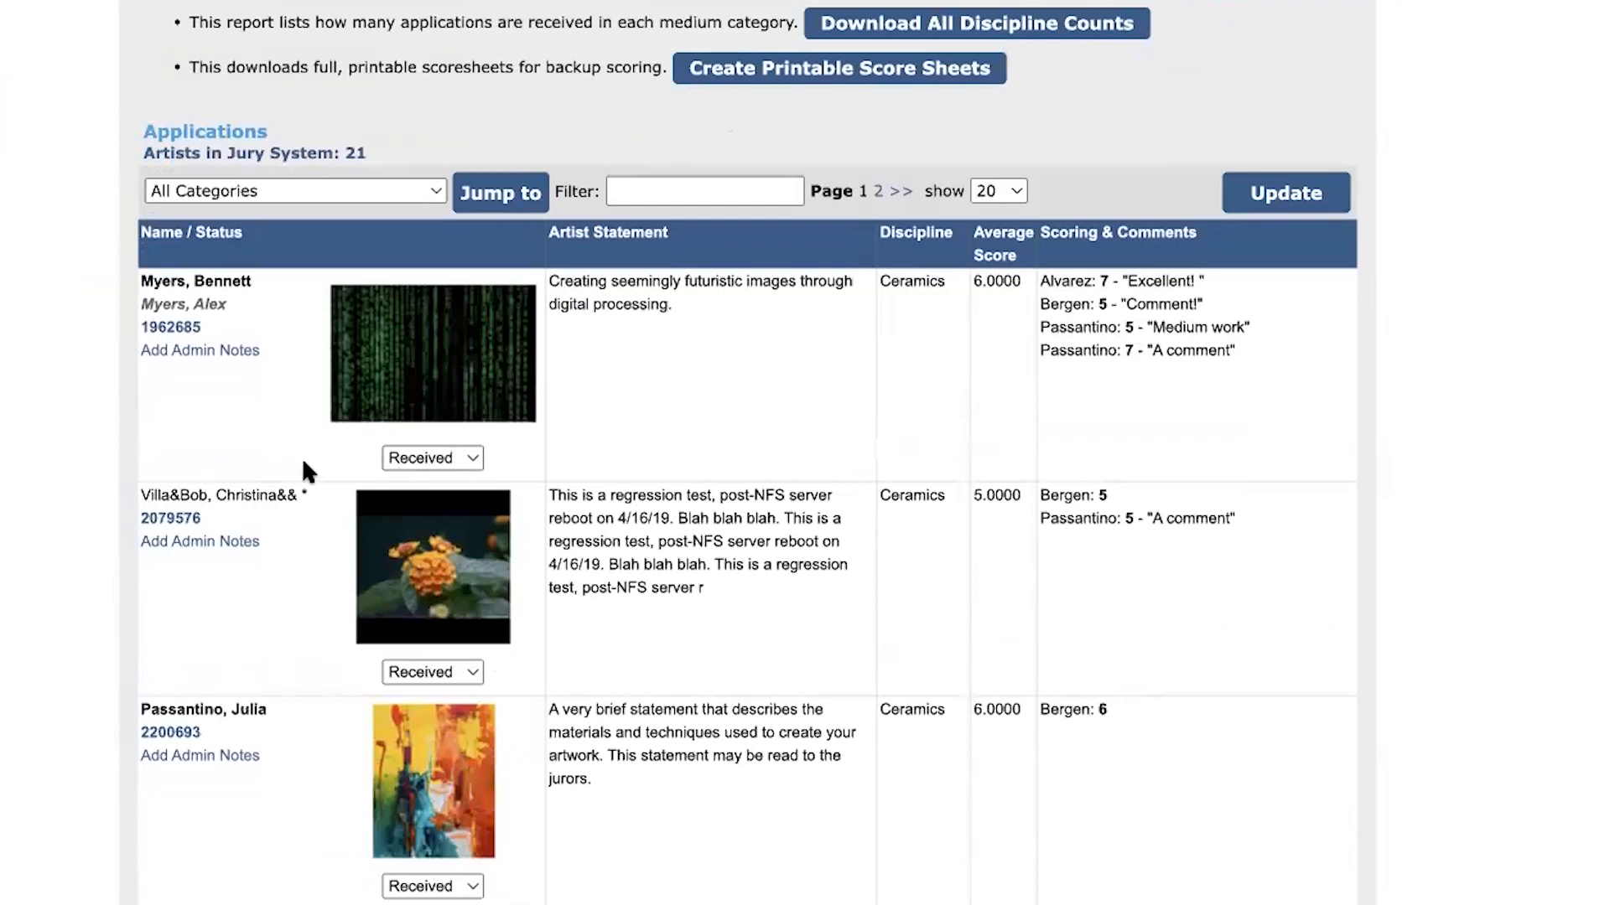
Open and cancel an admin note for the first Ceramics application, and view its status choices, keeping Received
left_click(182, 352)
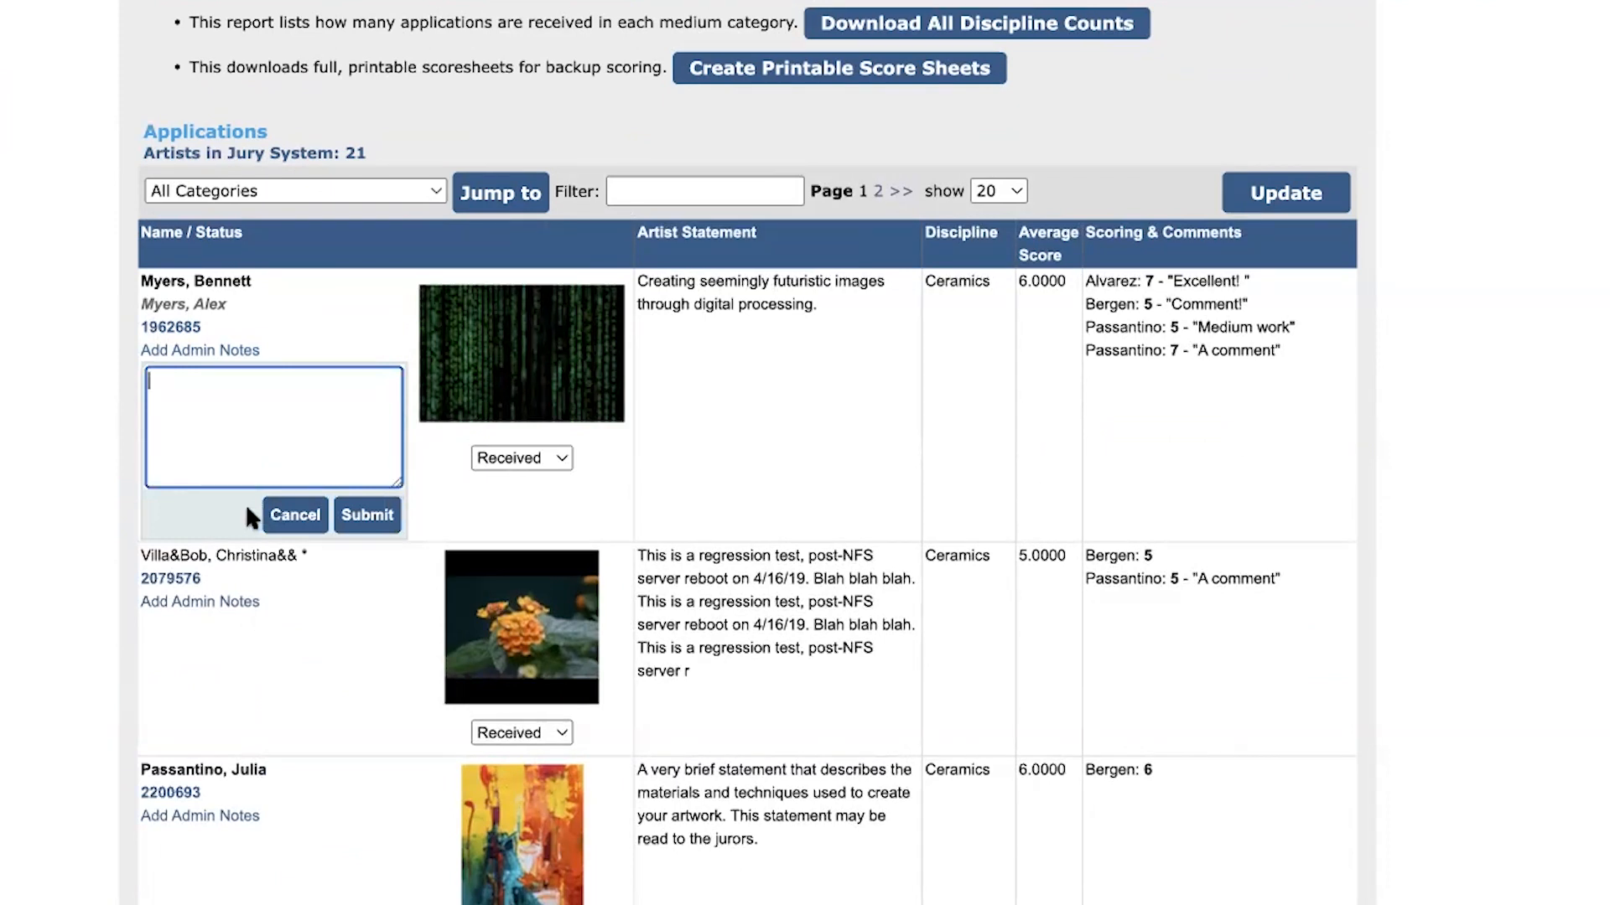
left_click(308, 517)
left_click(467, 461)
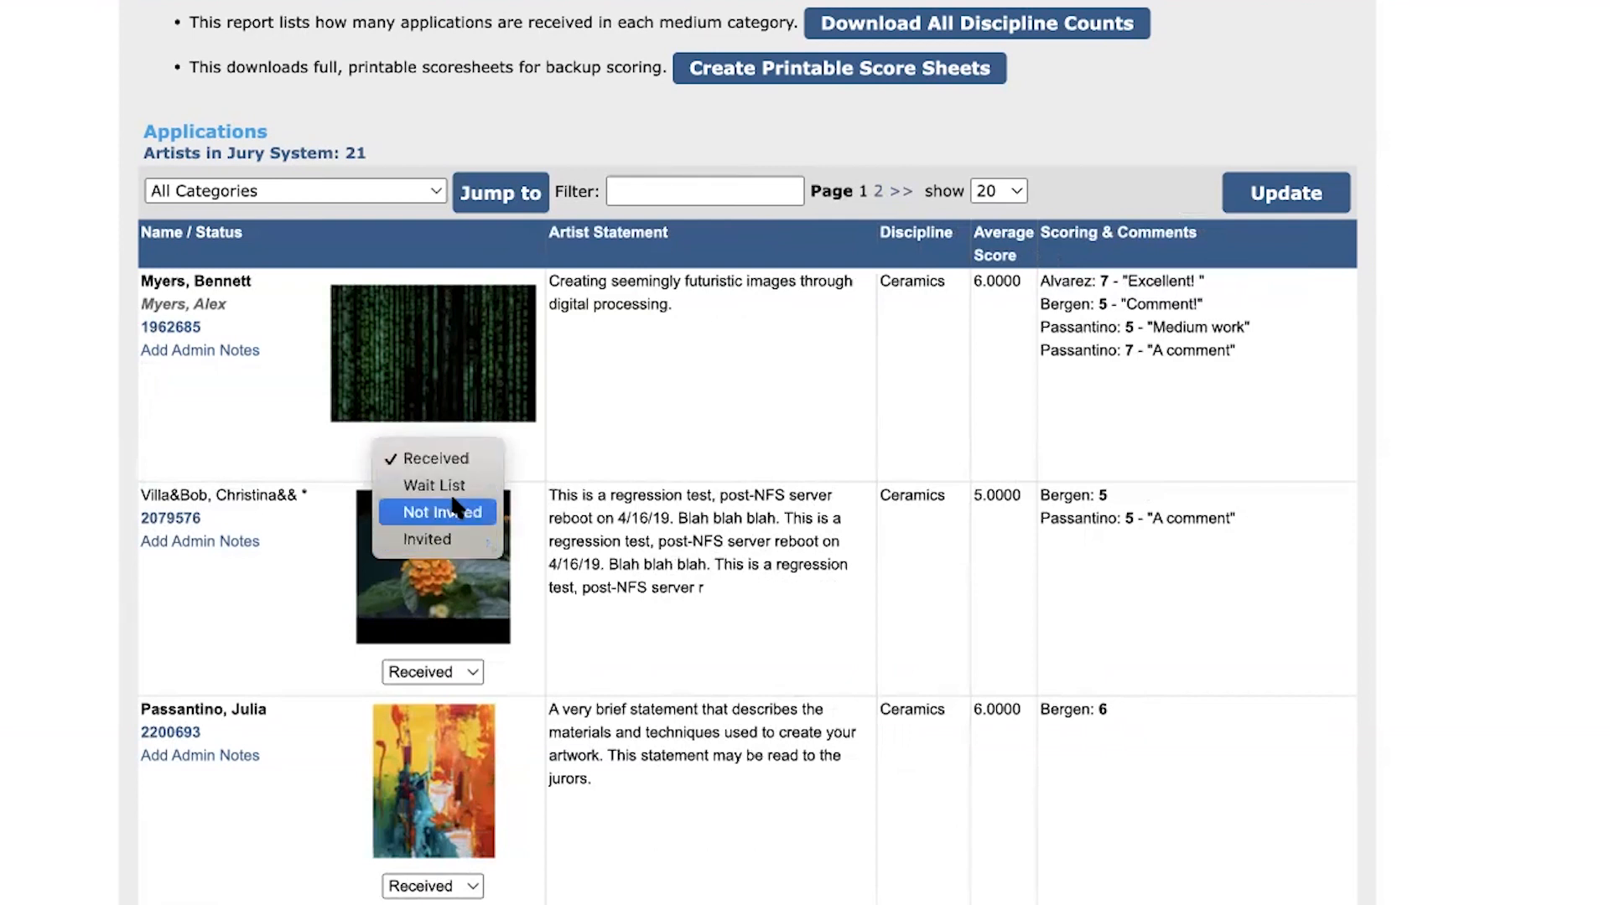
left_click(472, 459)
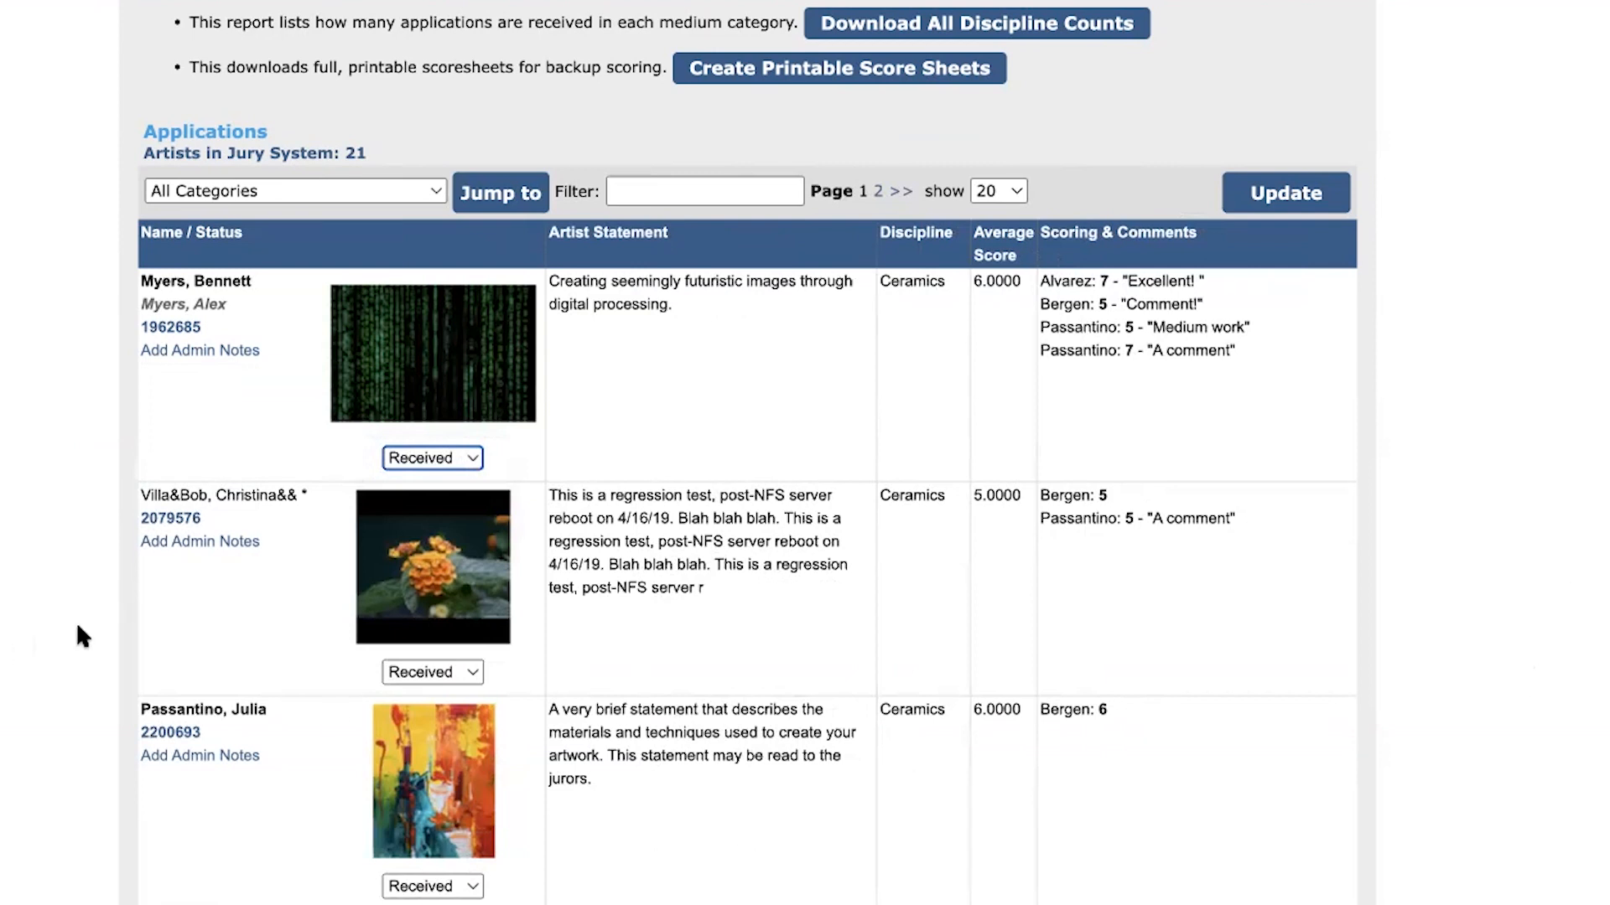
Go past the applications list and post-jury reports and open the Remove Artists page
scroll(80, 637, "down", 14)
scroll(1150, 647, "down", 3)
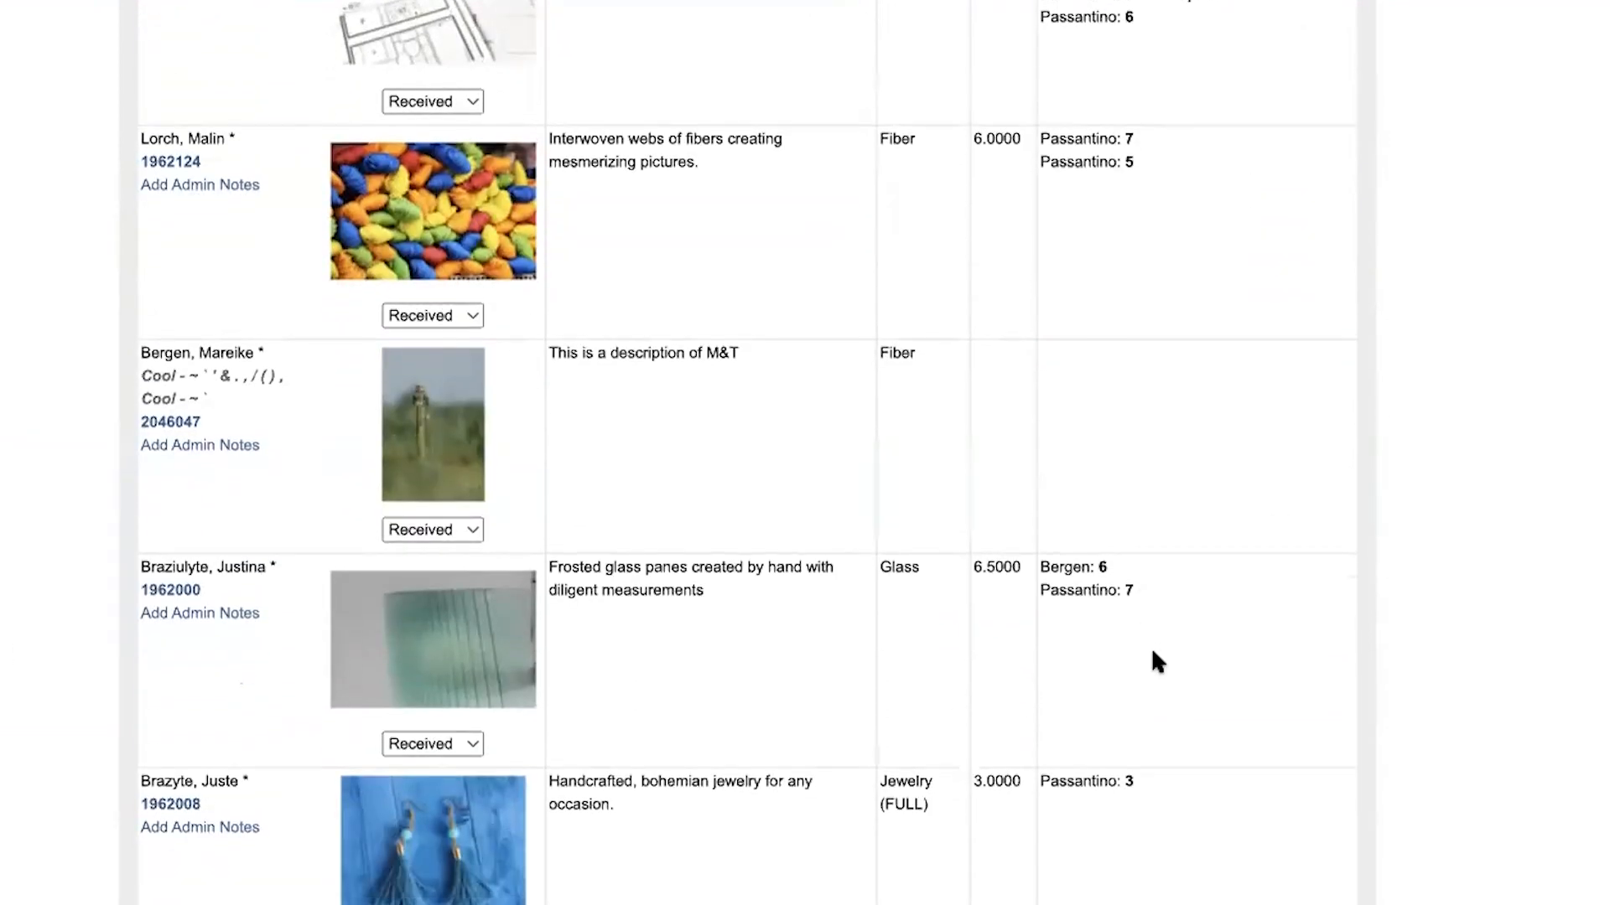
scroll(930, 839, "down", 7)
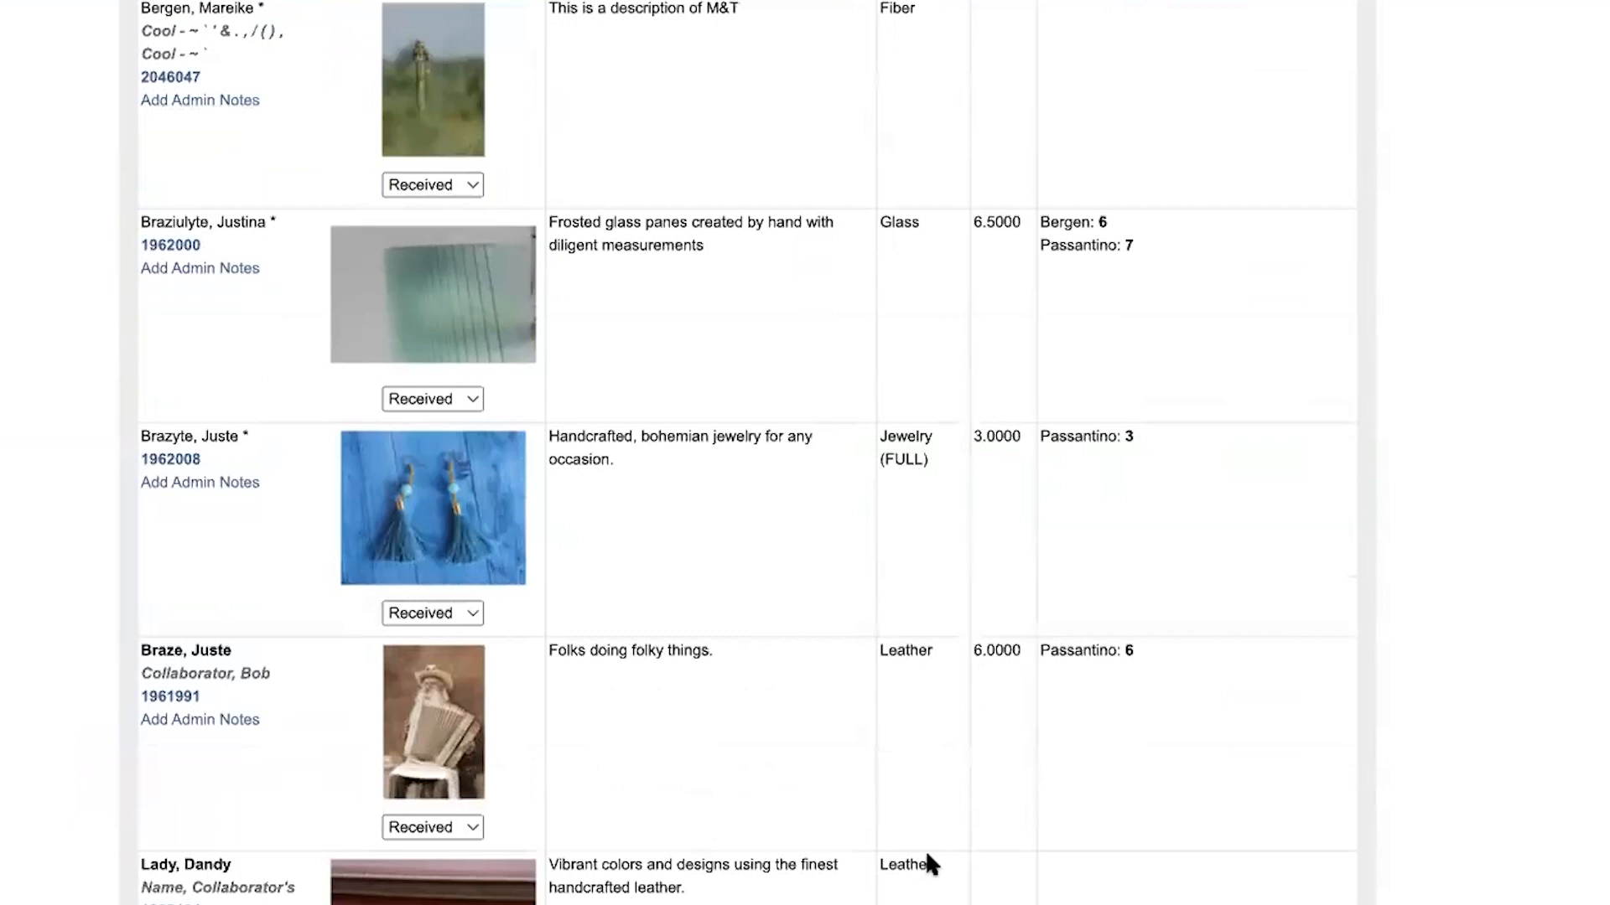
scroll(936, 798, "down", 20)
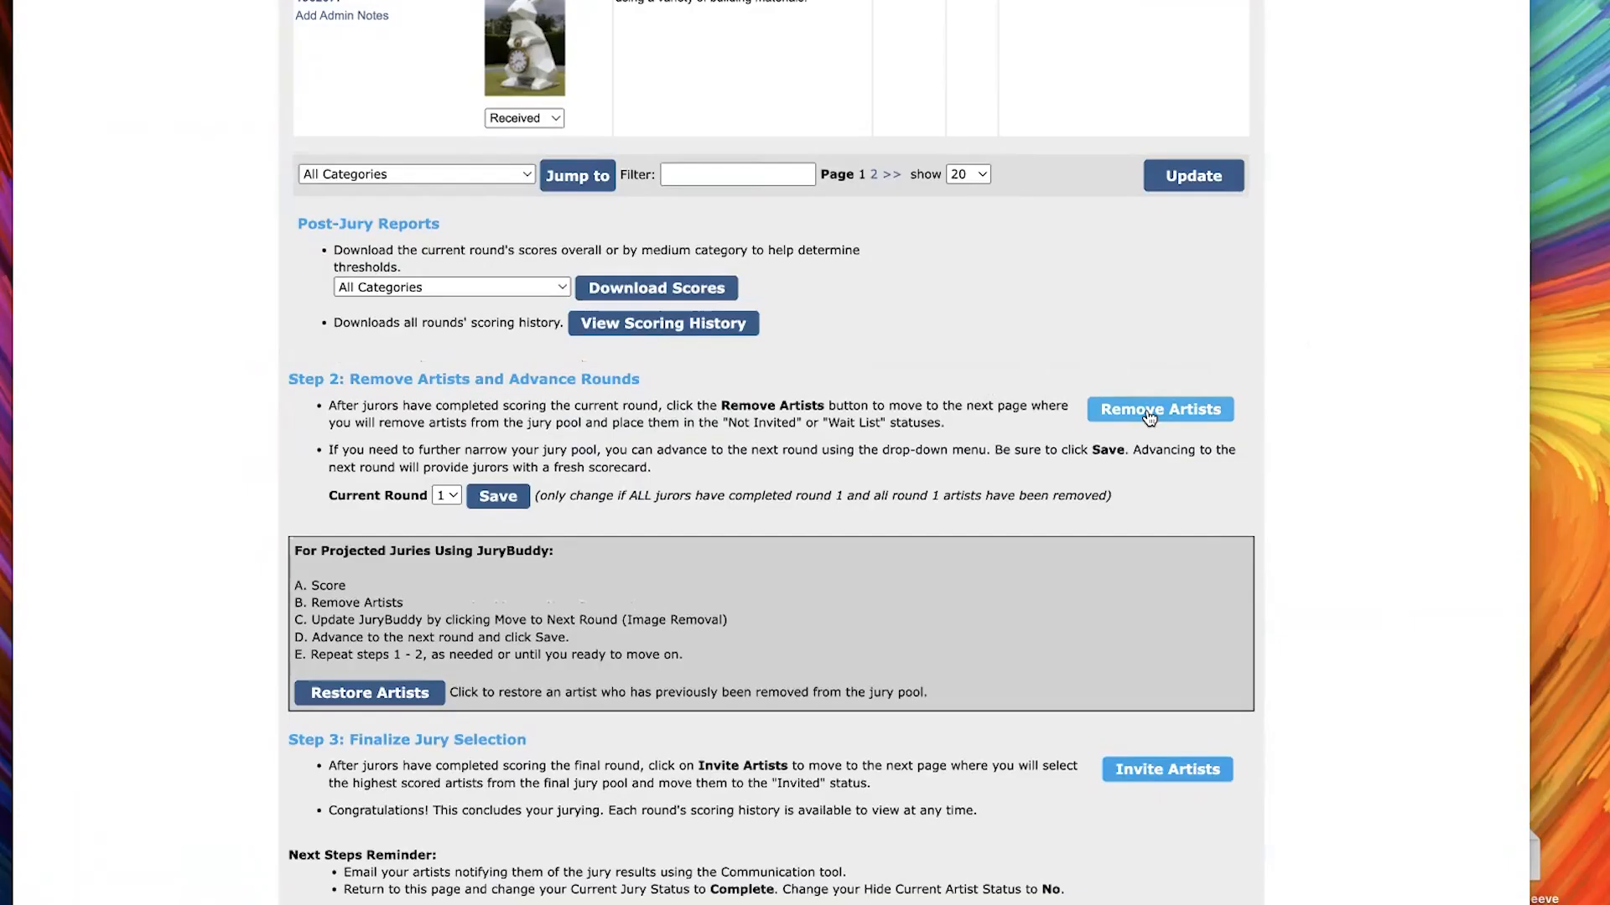
left_click(1149, 417)
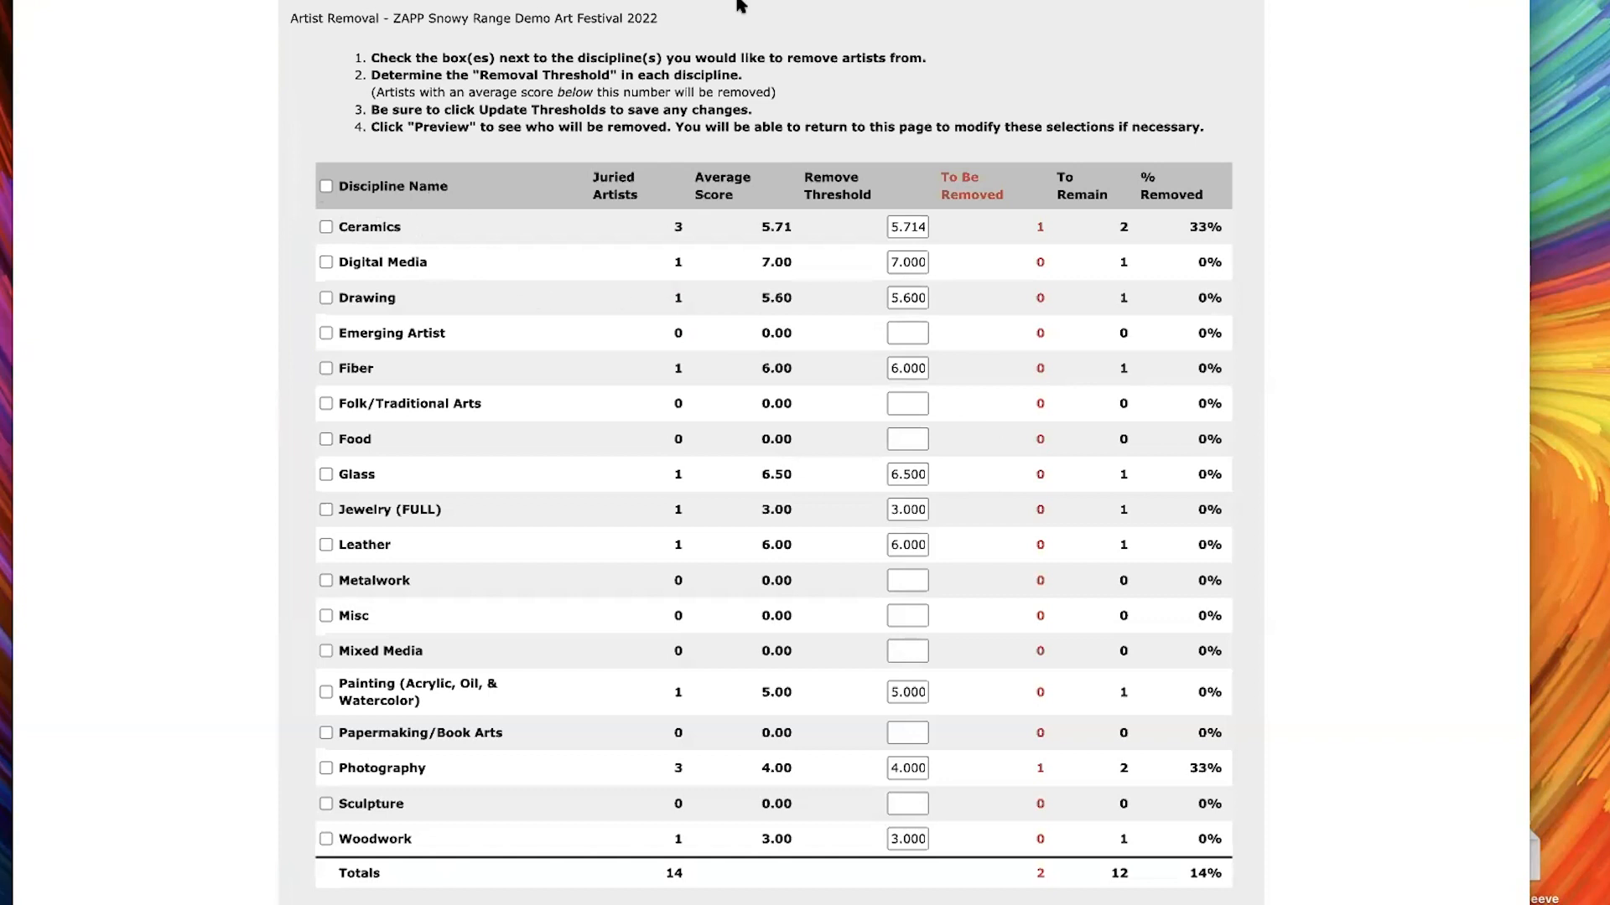
Read the artist removal instructions and examine the threshold, removed and remaining columns for the disciplines
scroll(428, 8, "down", 2)
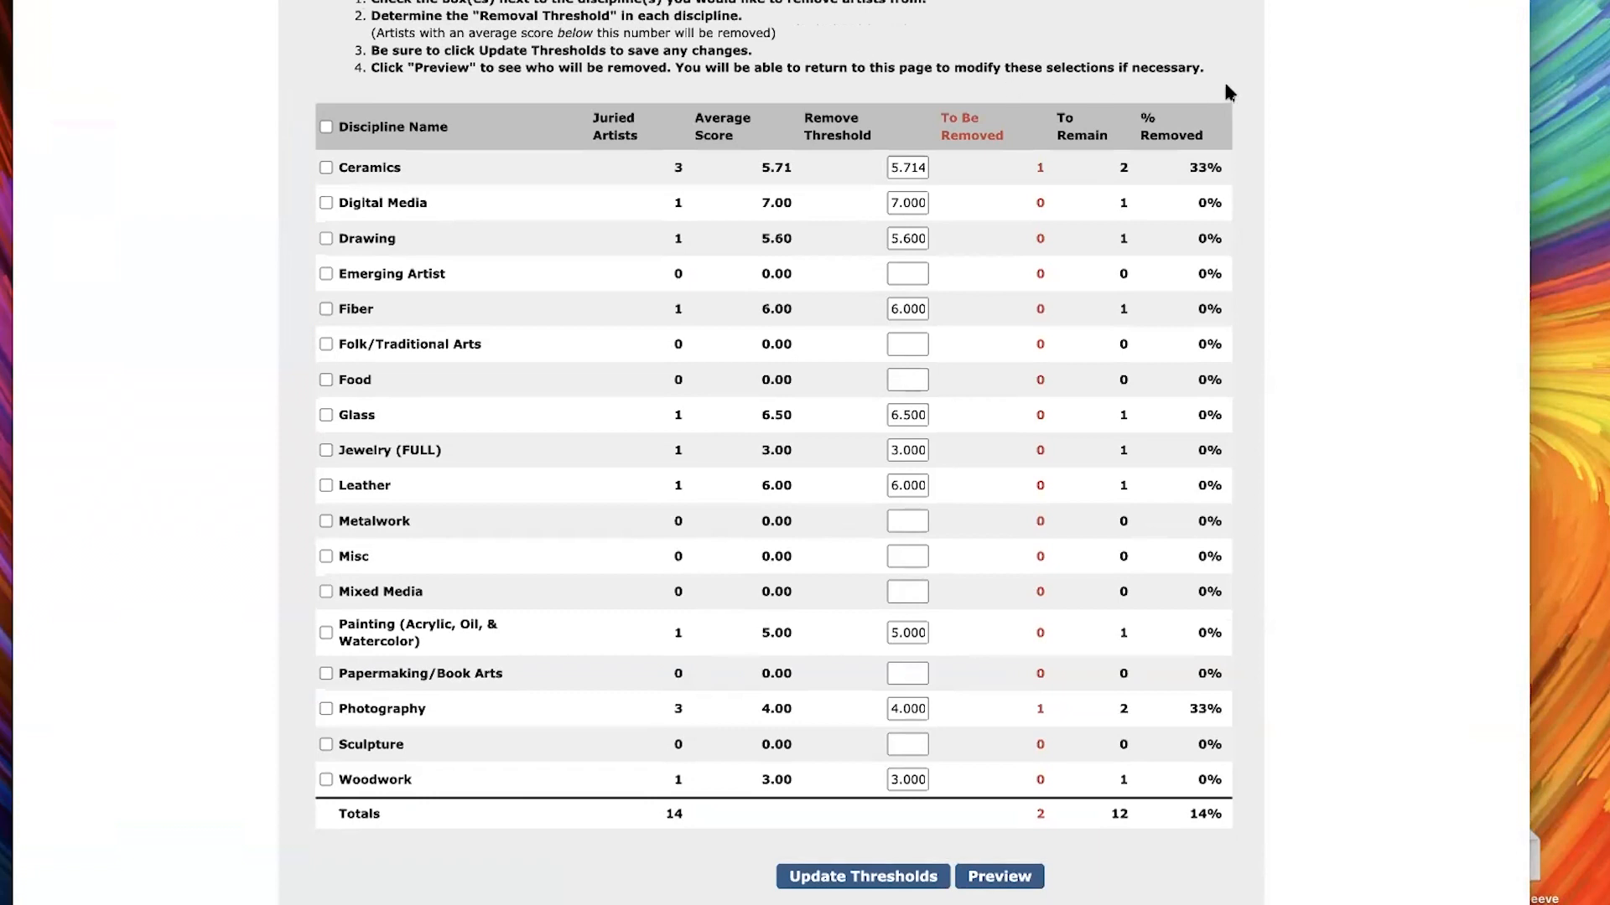
left_click_drag(1204, 68, 370, 0)
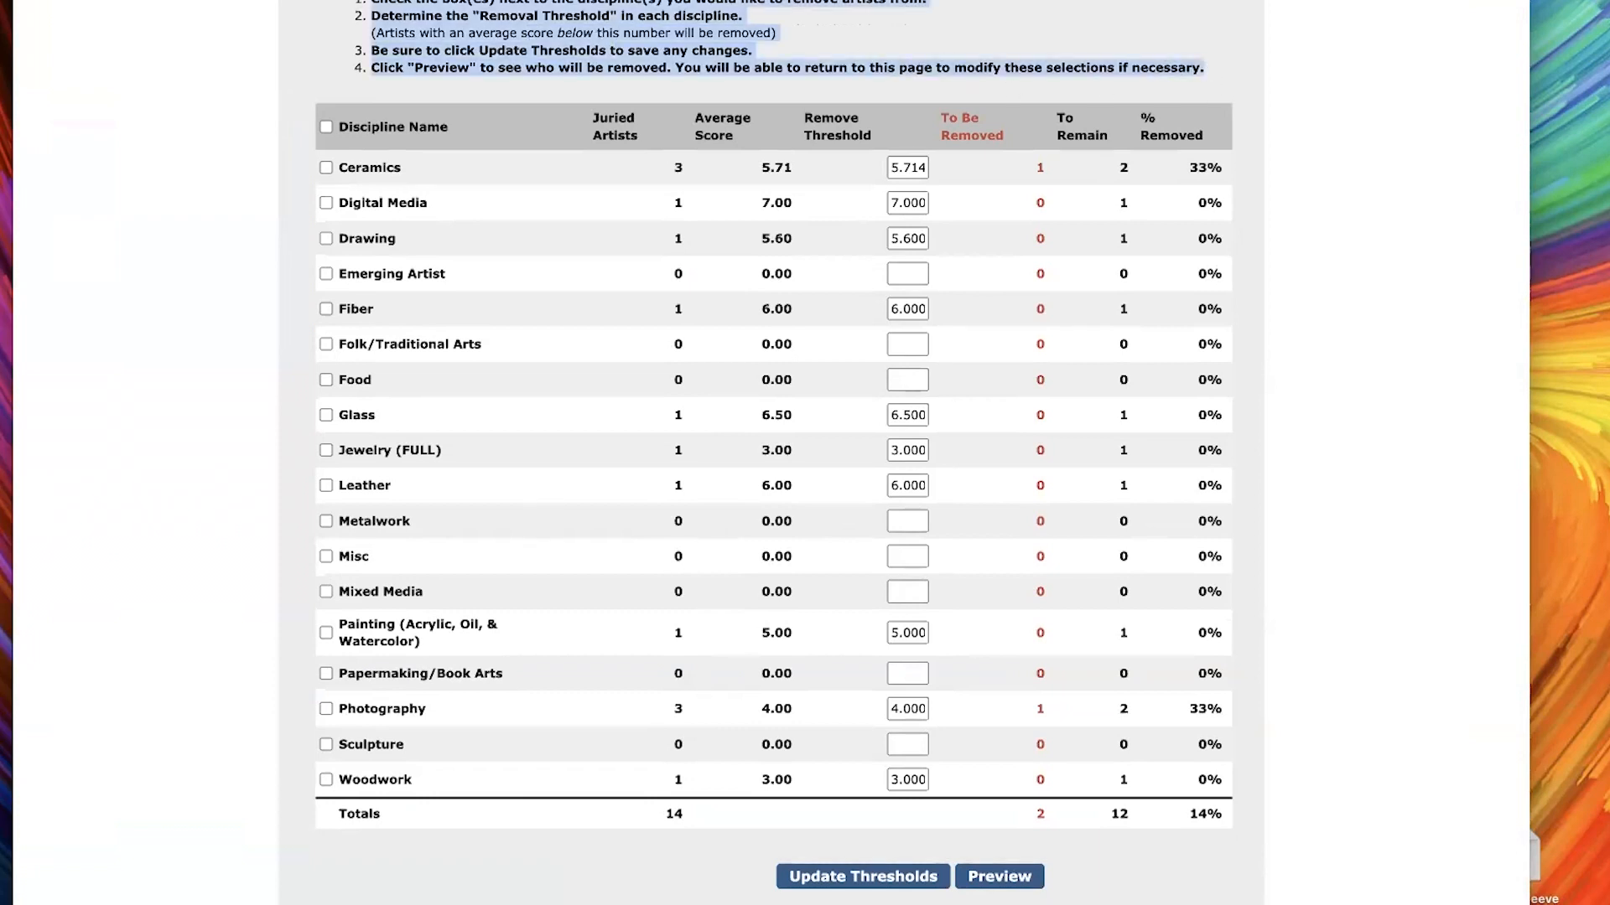
left_click(370, 1)
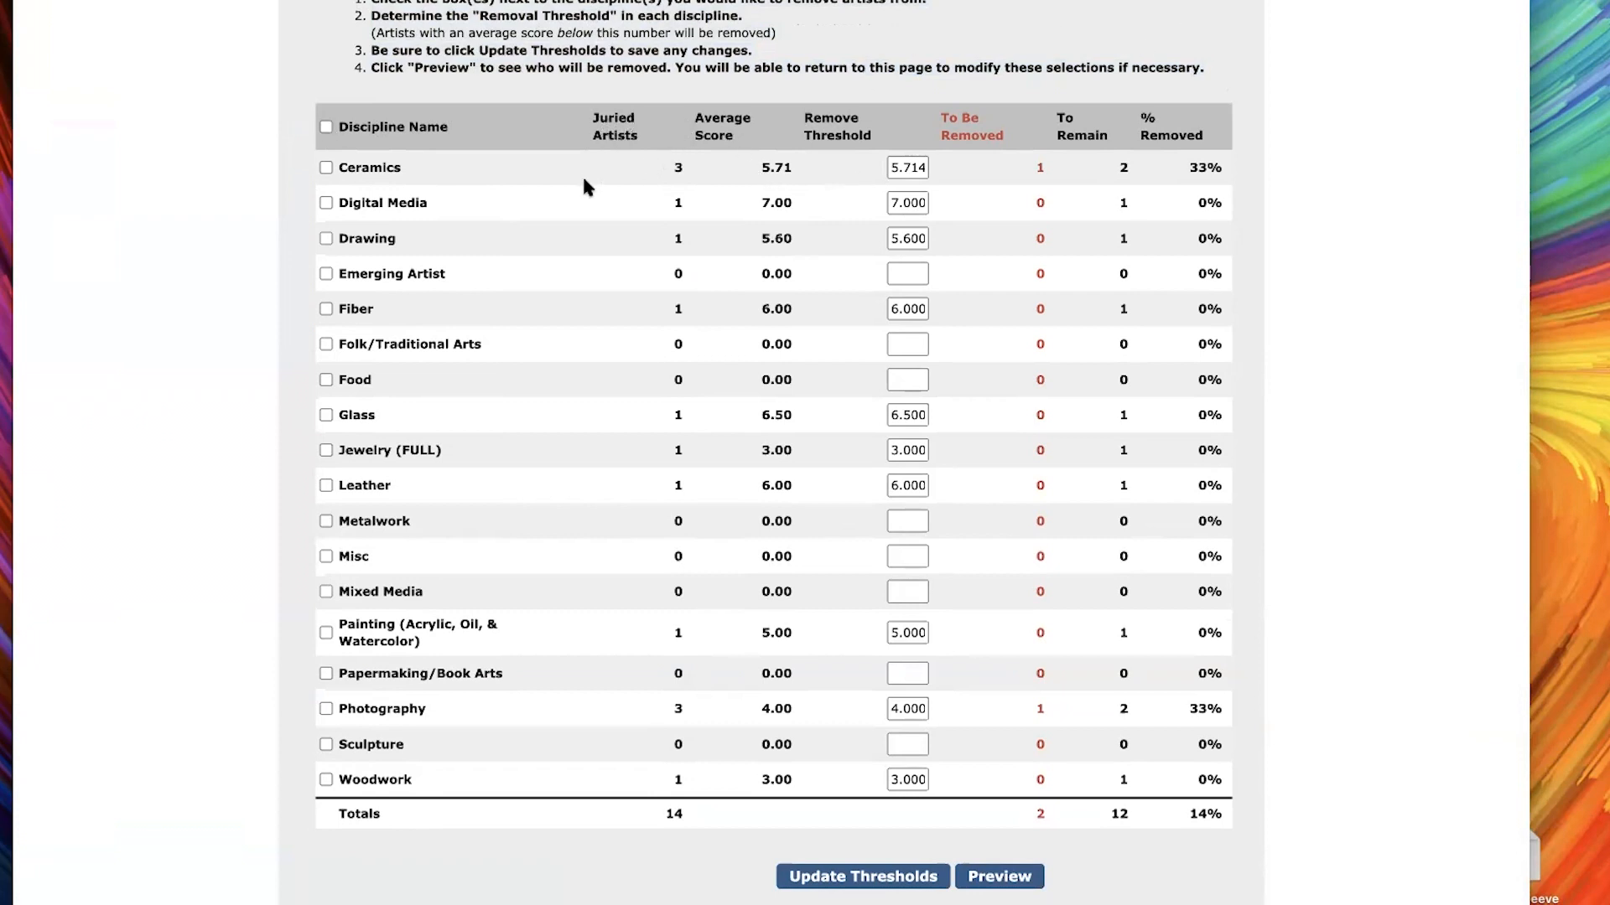
left_click_drag(546, 736, 590, 793)
left_click(591, 793)
double_click(906, 169)
left_click(1010, 169)
left_click_drag(940, 118, 1123, 143)
Set the removal threshold to 5 for Digital Media and 2 for Photography, and update the thresholds
double_click(909, 203)
type("5")
double_click(908, 415)
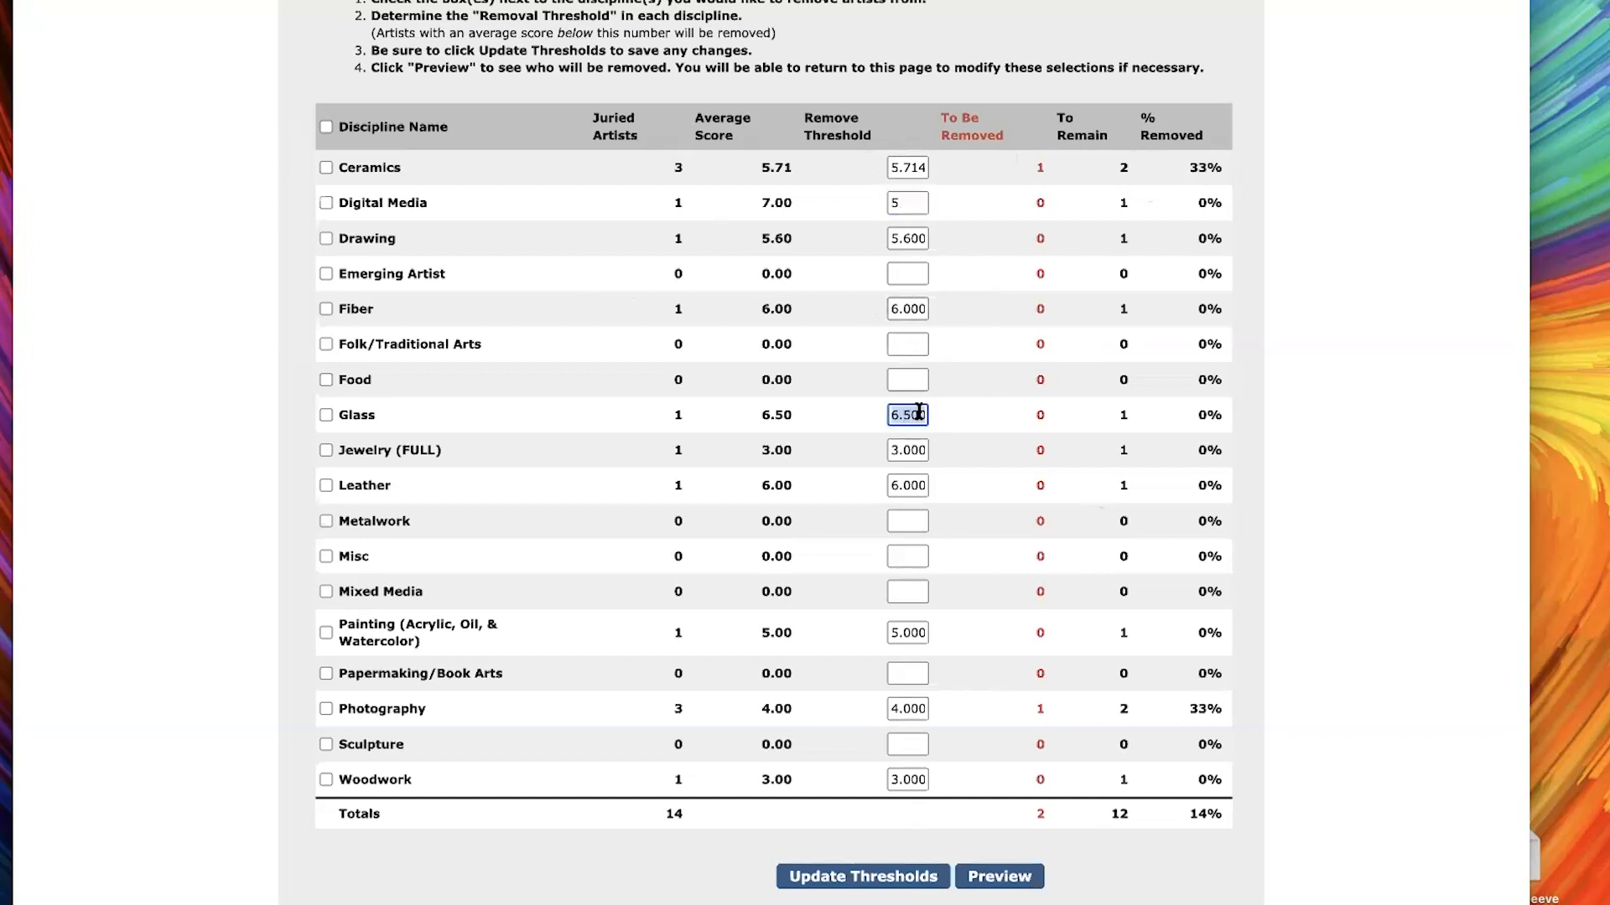
double_click(910, 700)
type("2")
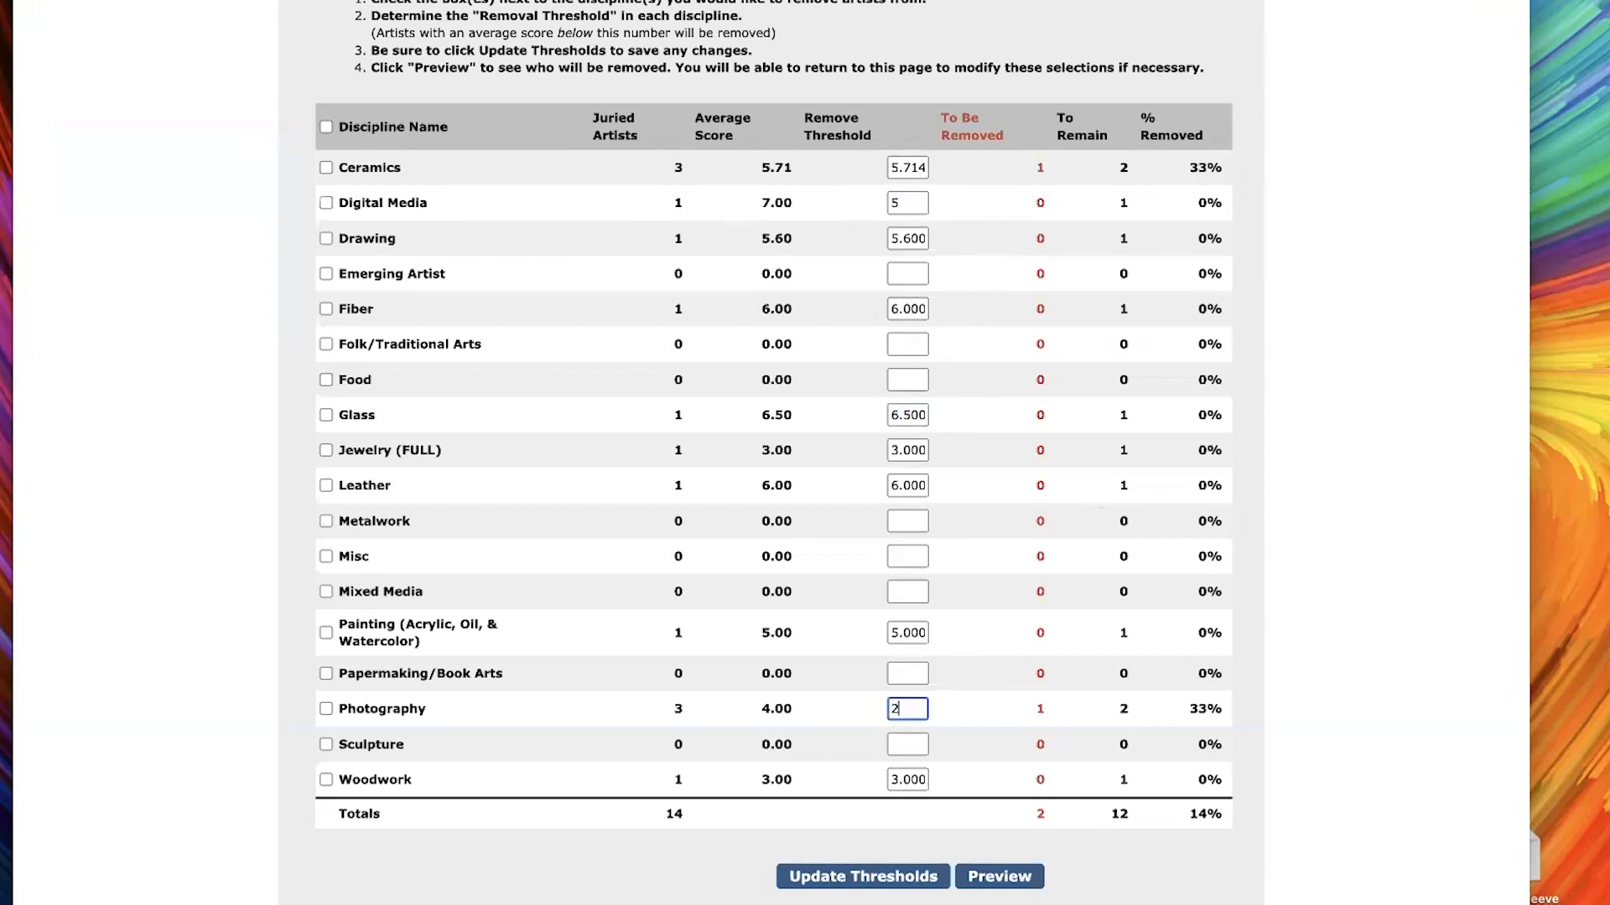
left_click(817, 708)
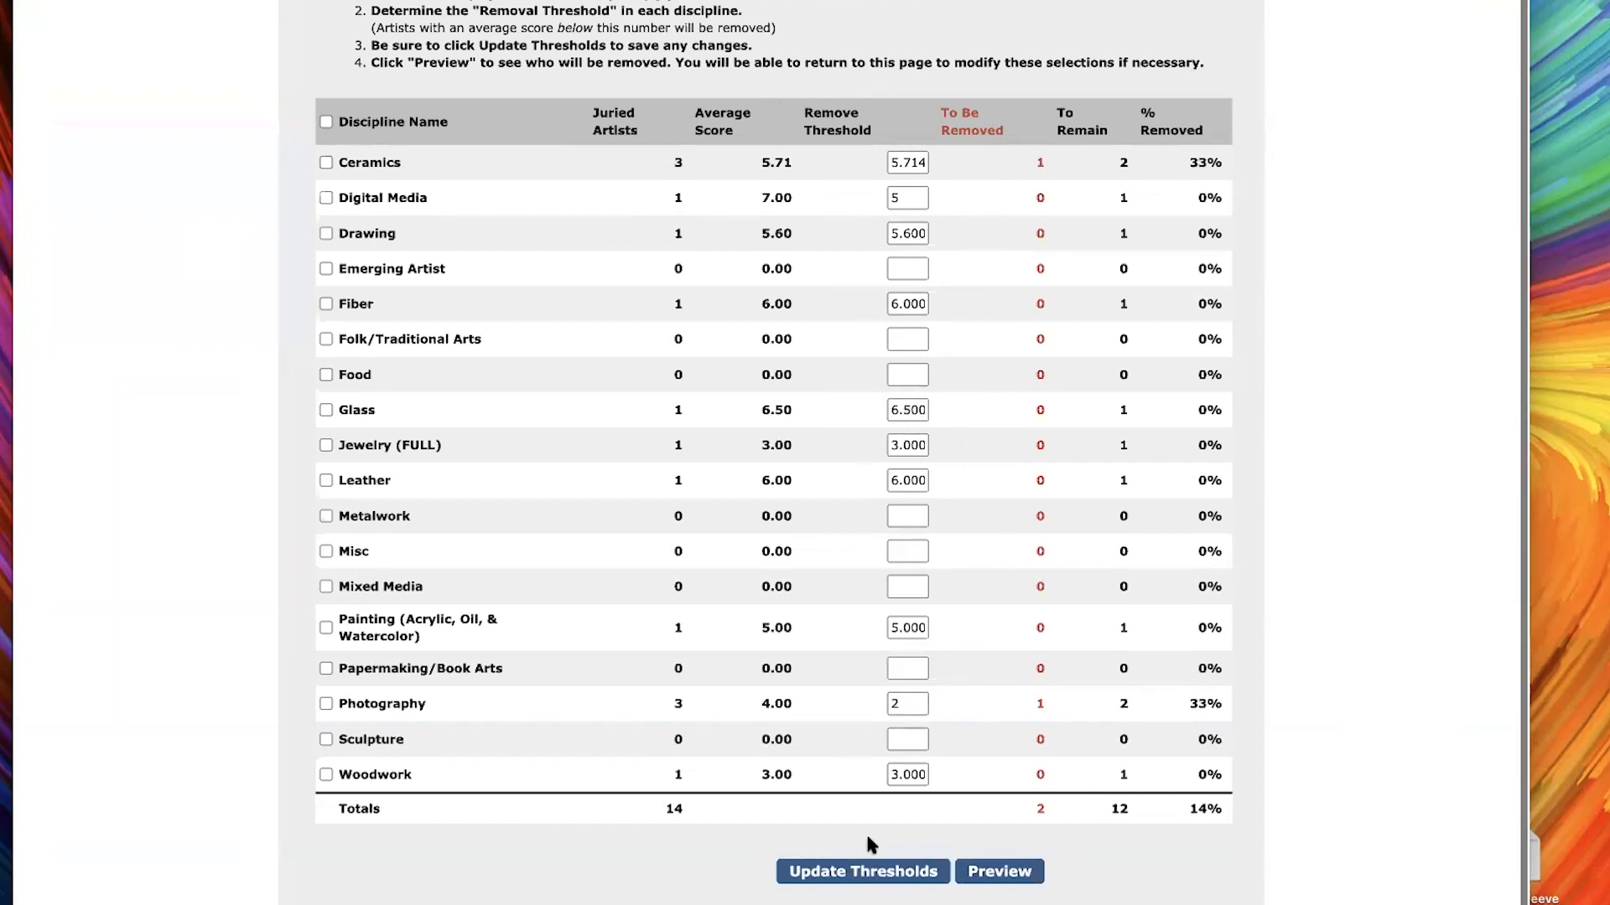
scroll(866, 837, "down", 1)
left_click(830, 855)
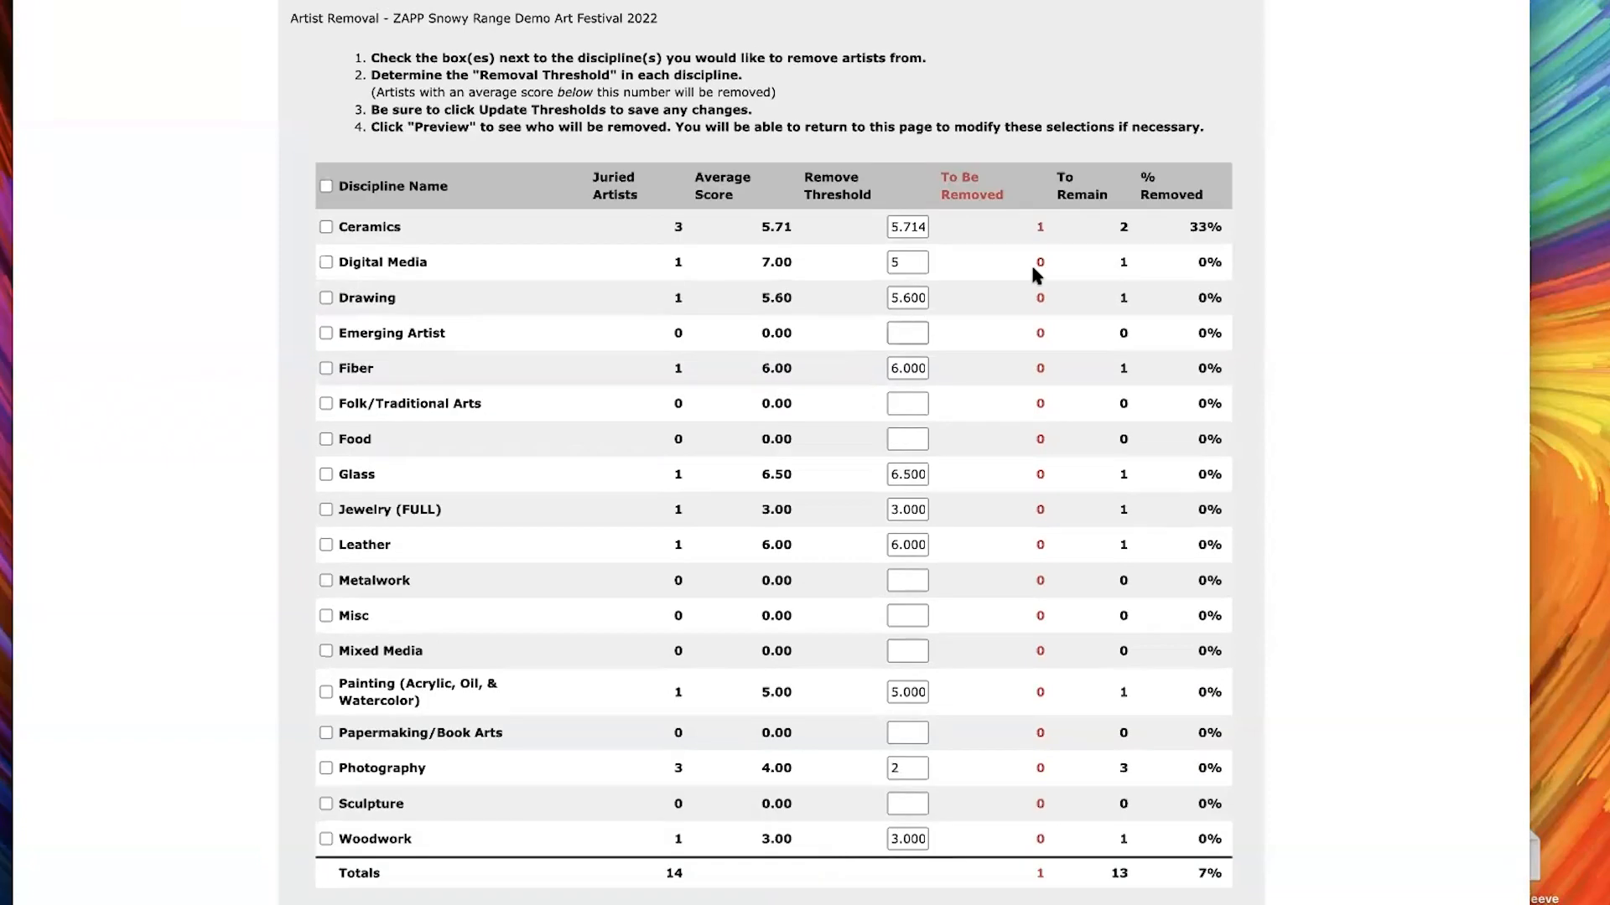
Set the Photography removal threshold to 4 and update the thresholds
scroll(982, 183, "down", 2)
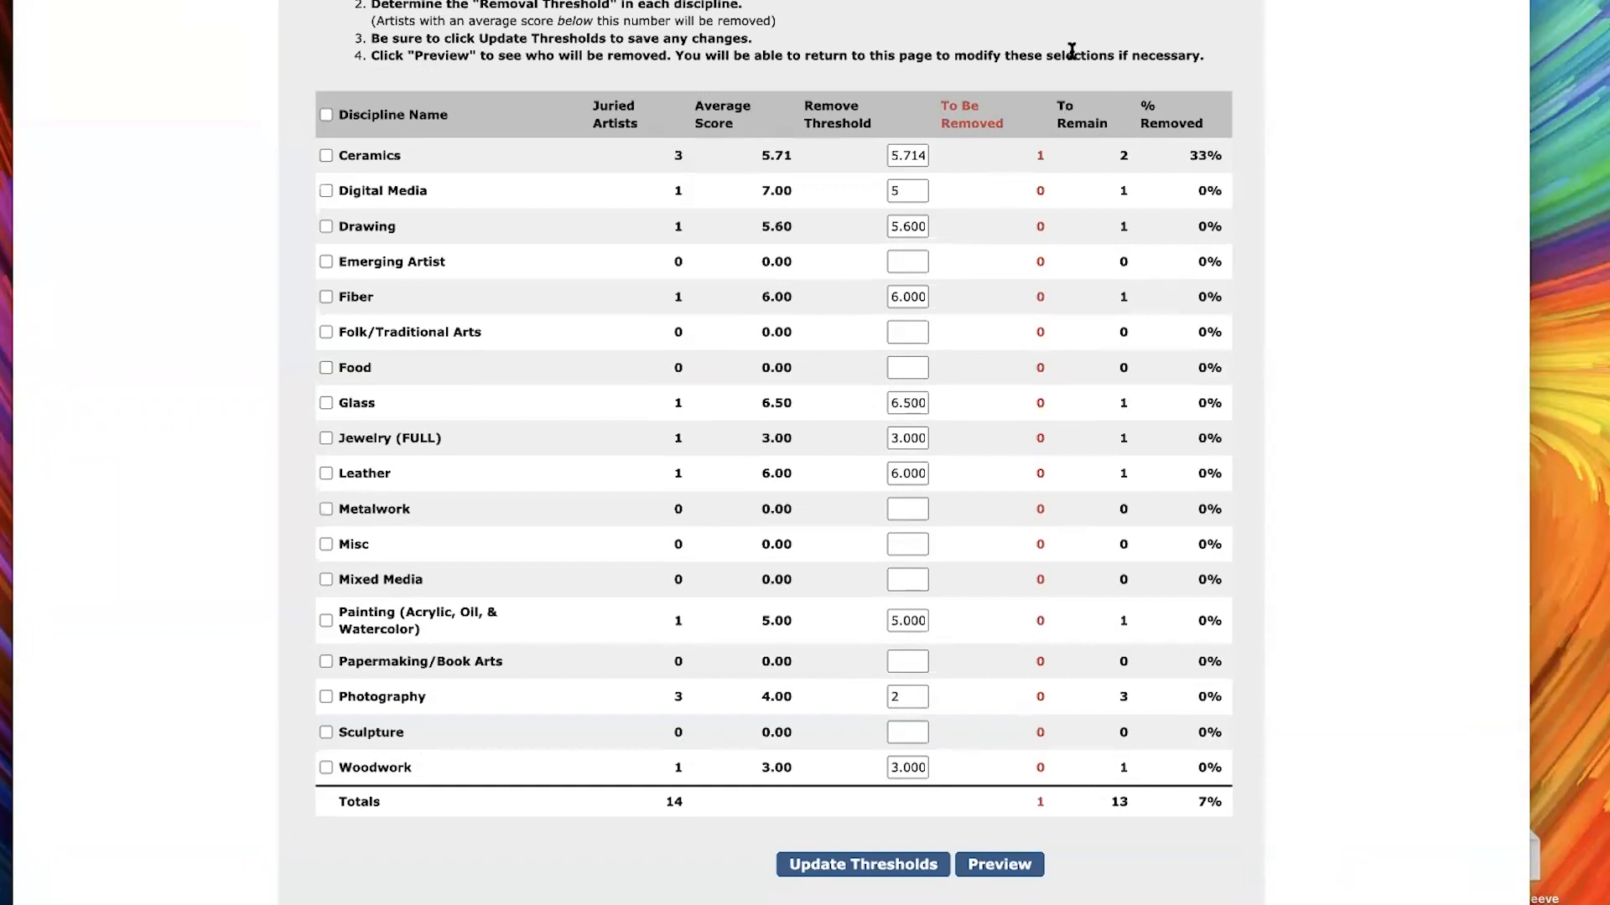
scroll(1025, 476, "down", 1)
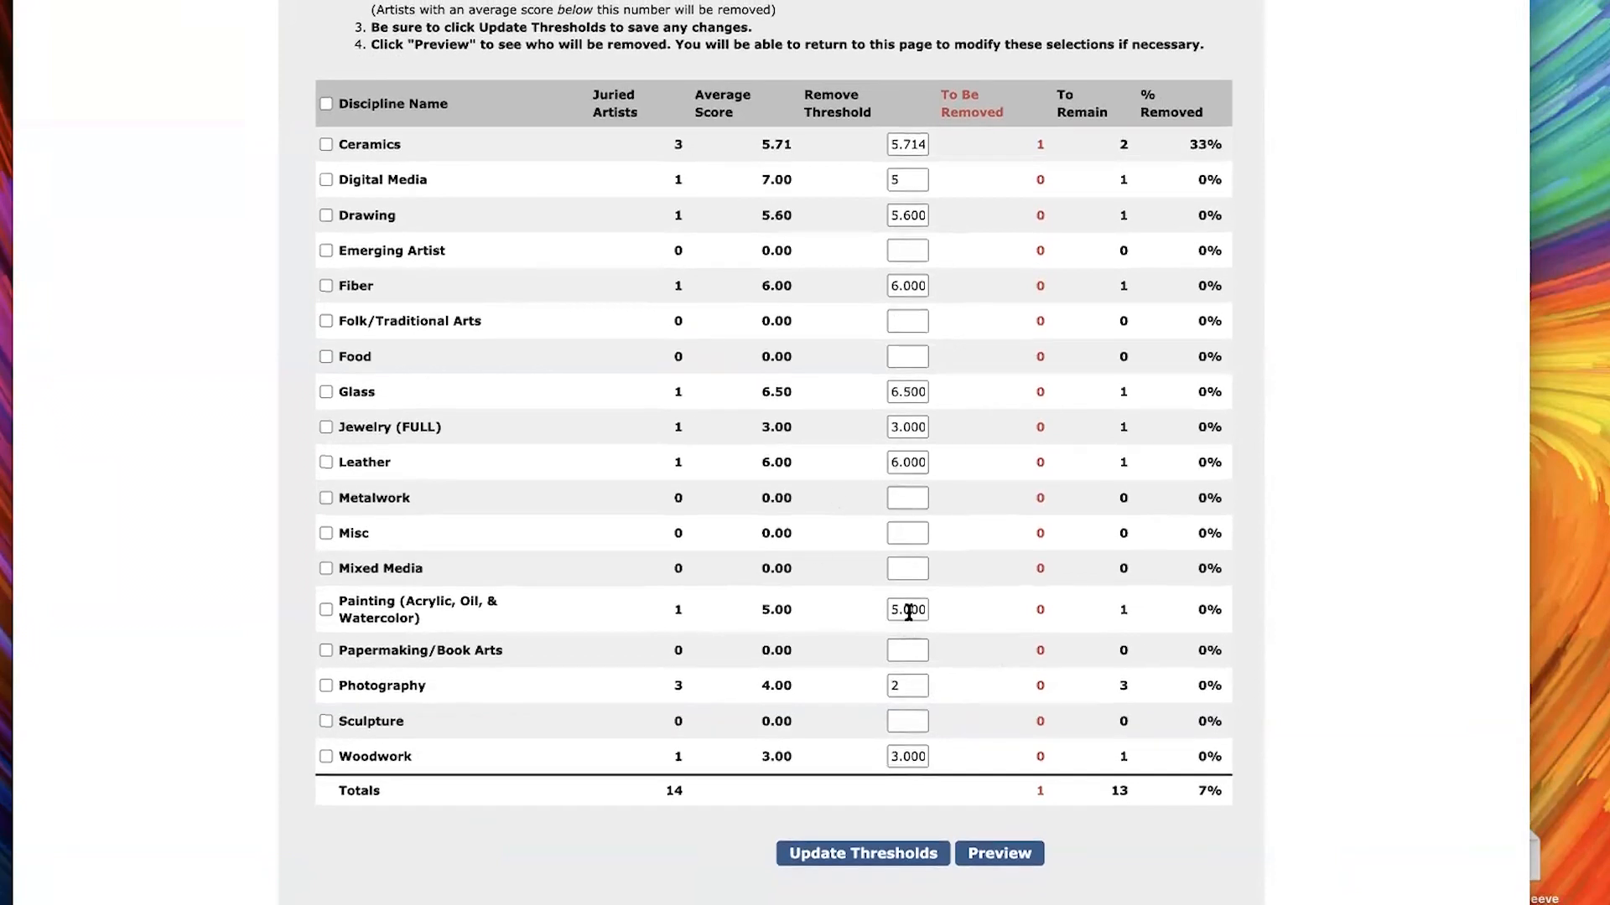
double_click(910, 686)
type("4")
left_click(877, 866)
Select all disciplines for removal and preview the artists who fall below the thresholds
scroll(1065, 485, "down", 2)
left_click(327, 105)
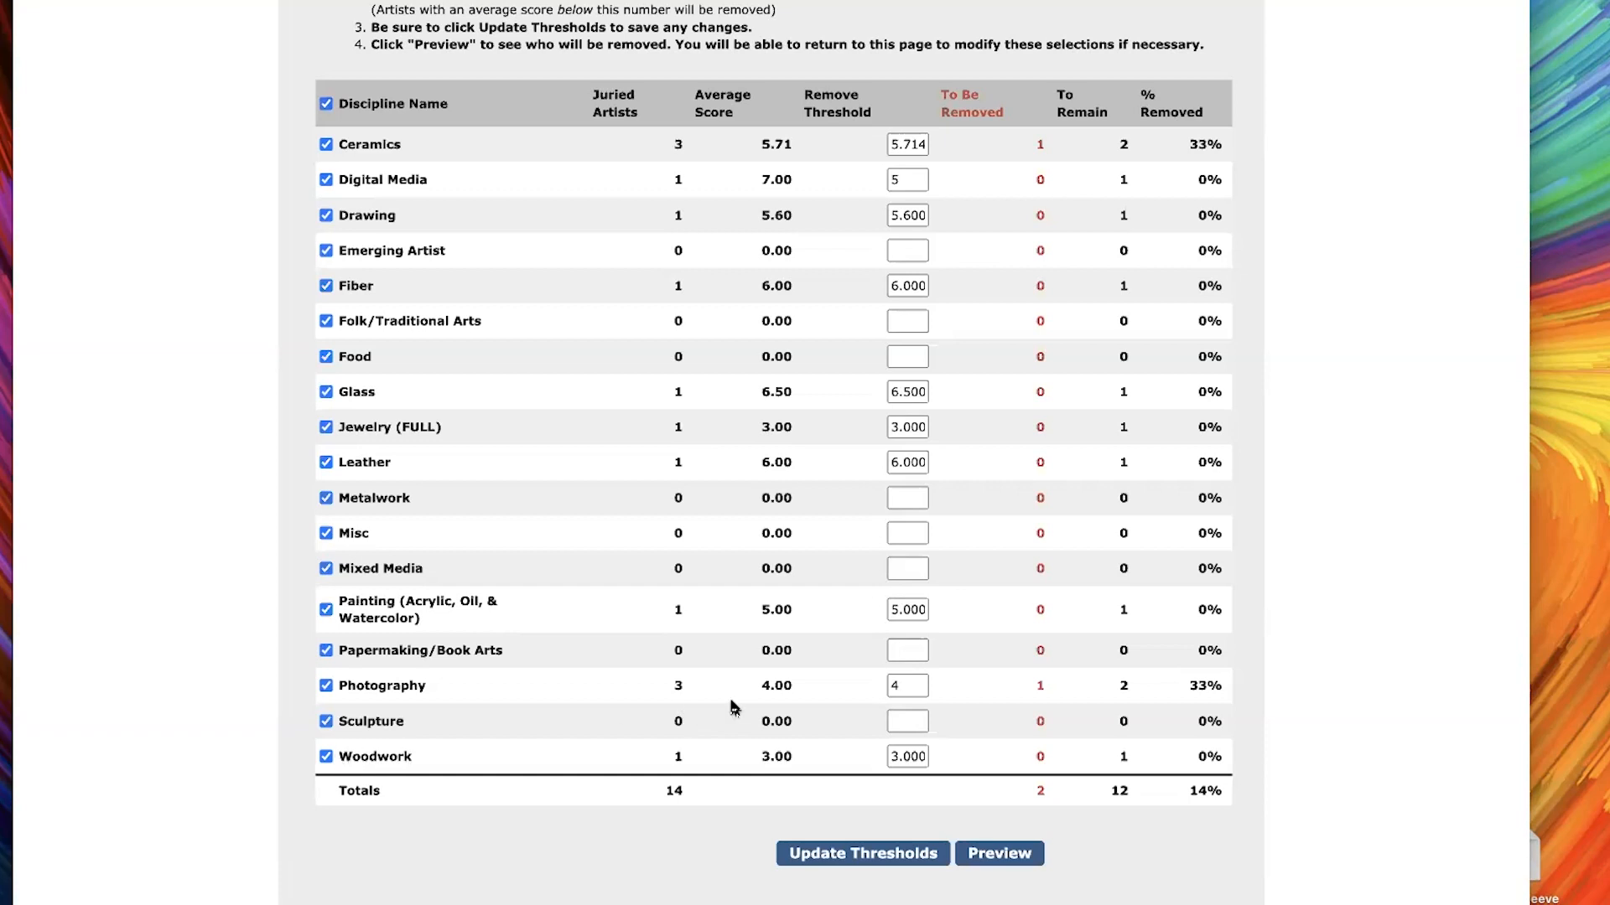
left_click(326, 181)
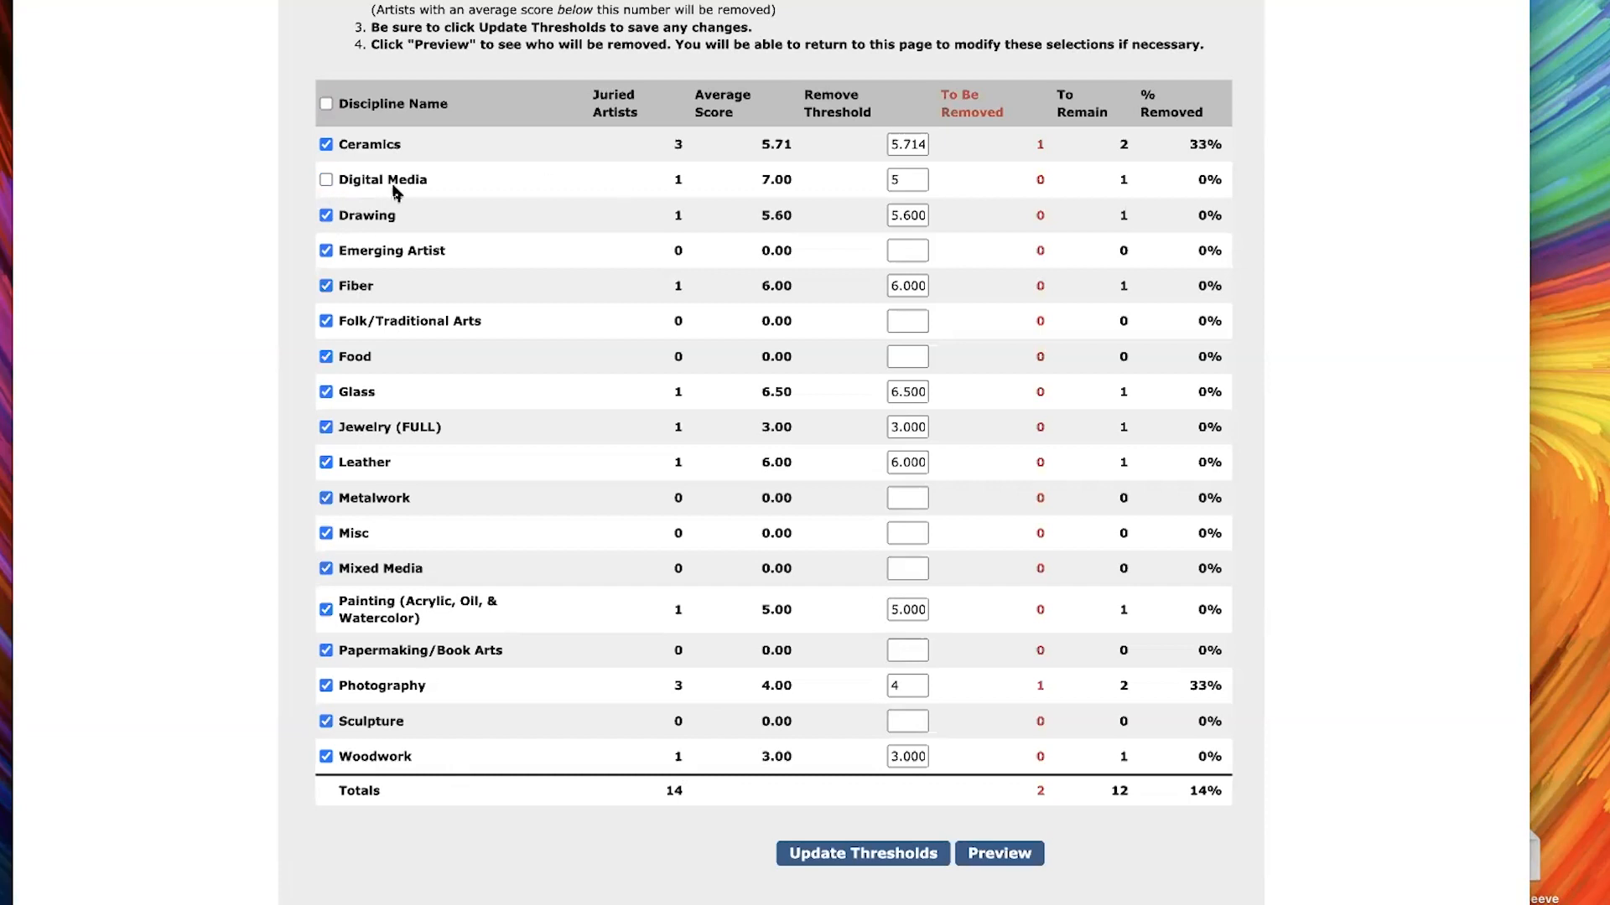
left_click(325, 181)
scroll(1019, 863, "up", 1)
left_click(1012, 875)
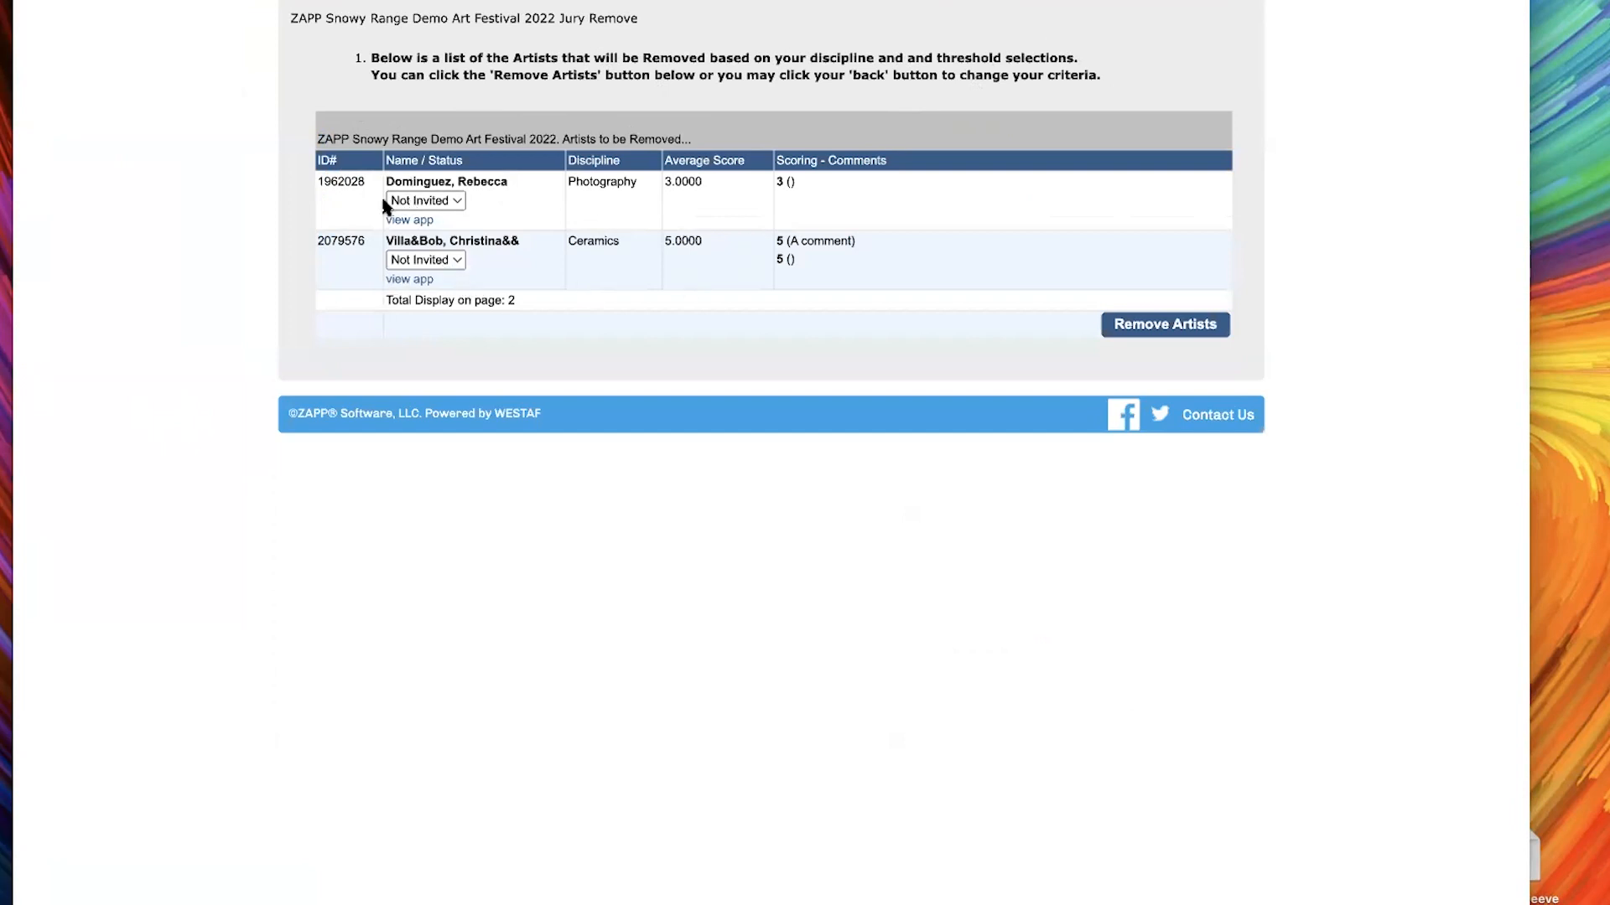
View the status choices for the Photography artist in the removal preview, keeping Not Invited
left_click(452, 203)
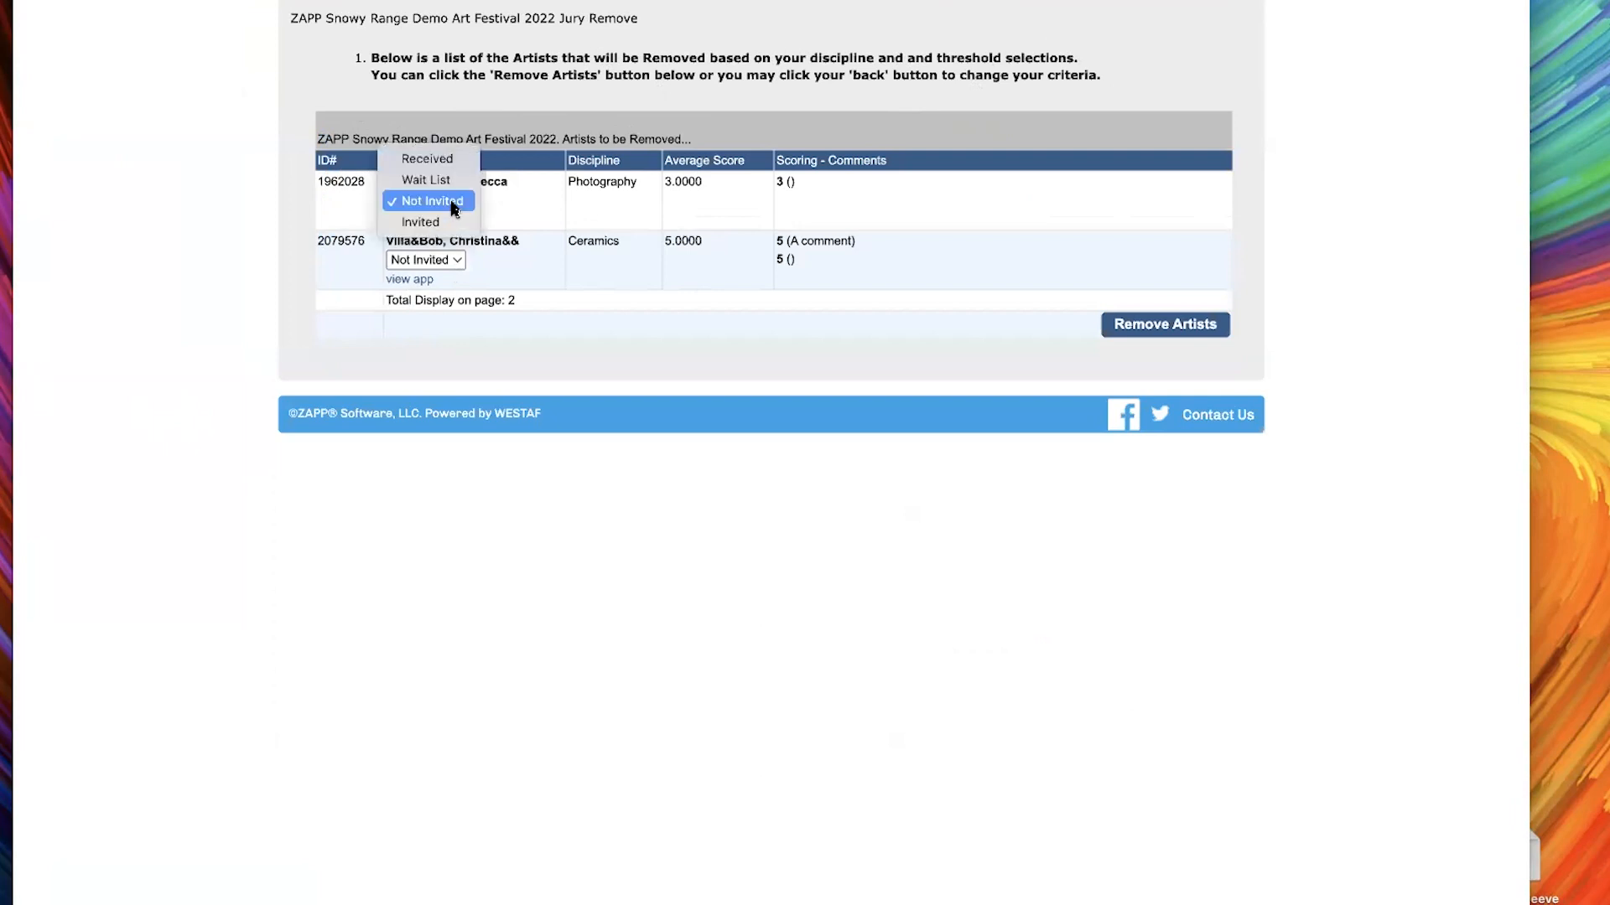
left_click(452, 207)
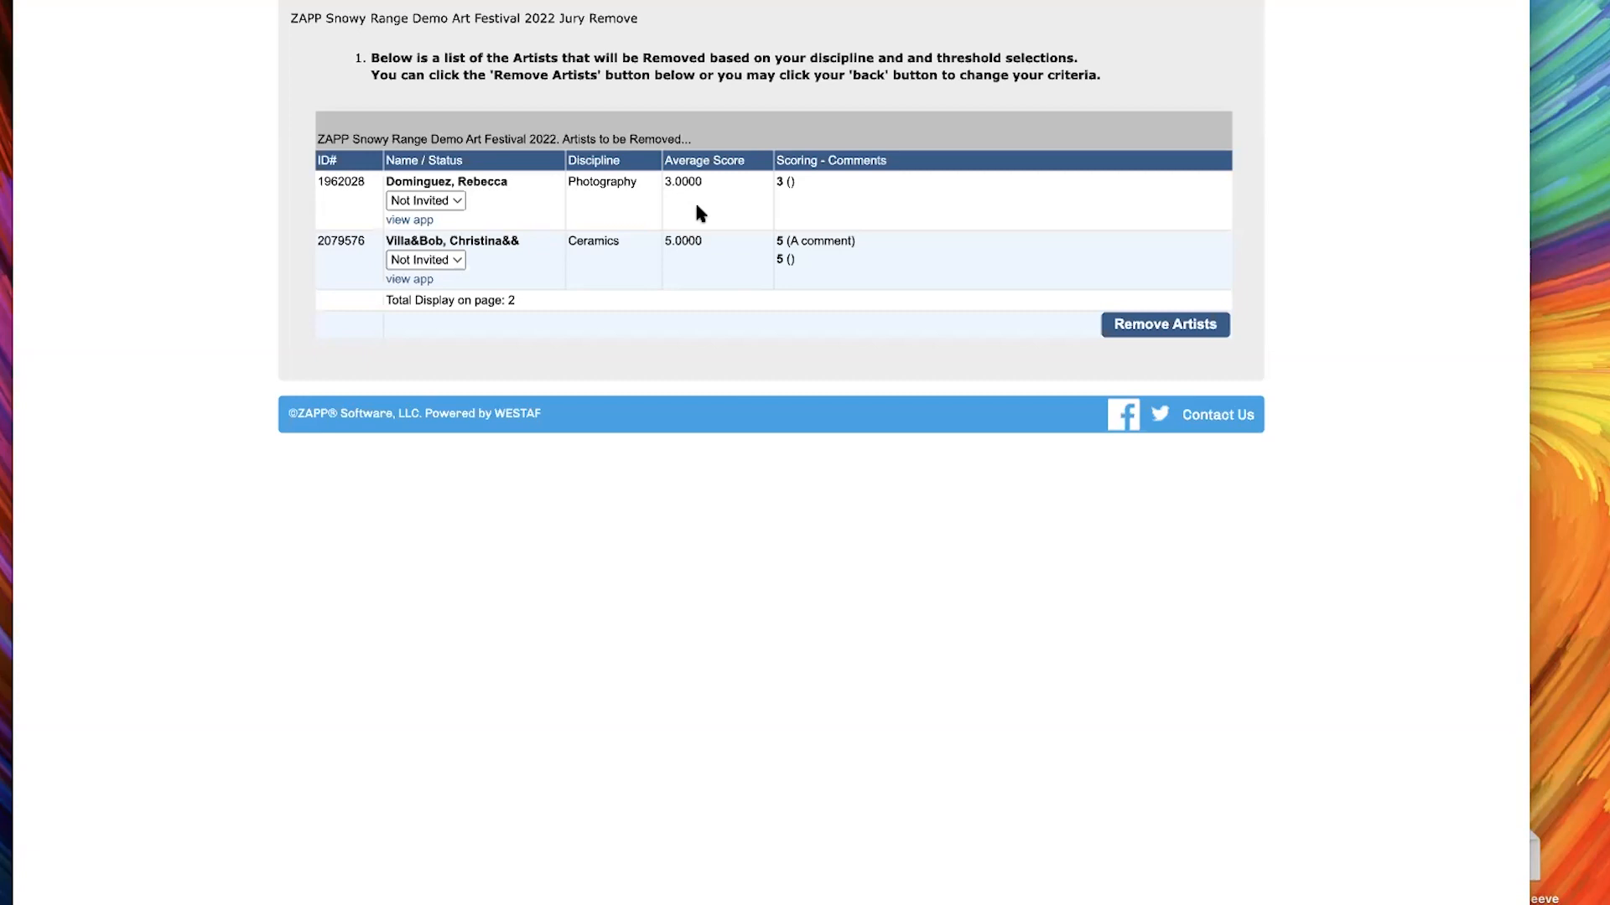
Keep the Photography artist's status as Not Invited and remove the listed Photography and Ceramics artists from the jury pool
left_click(436, 205)
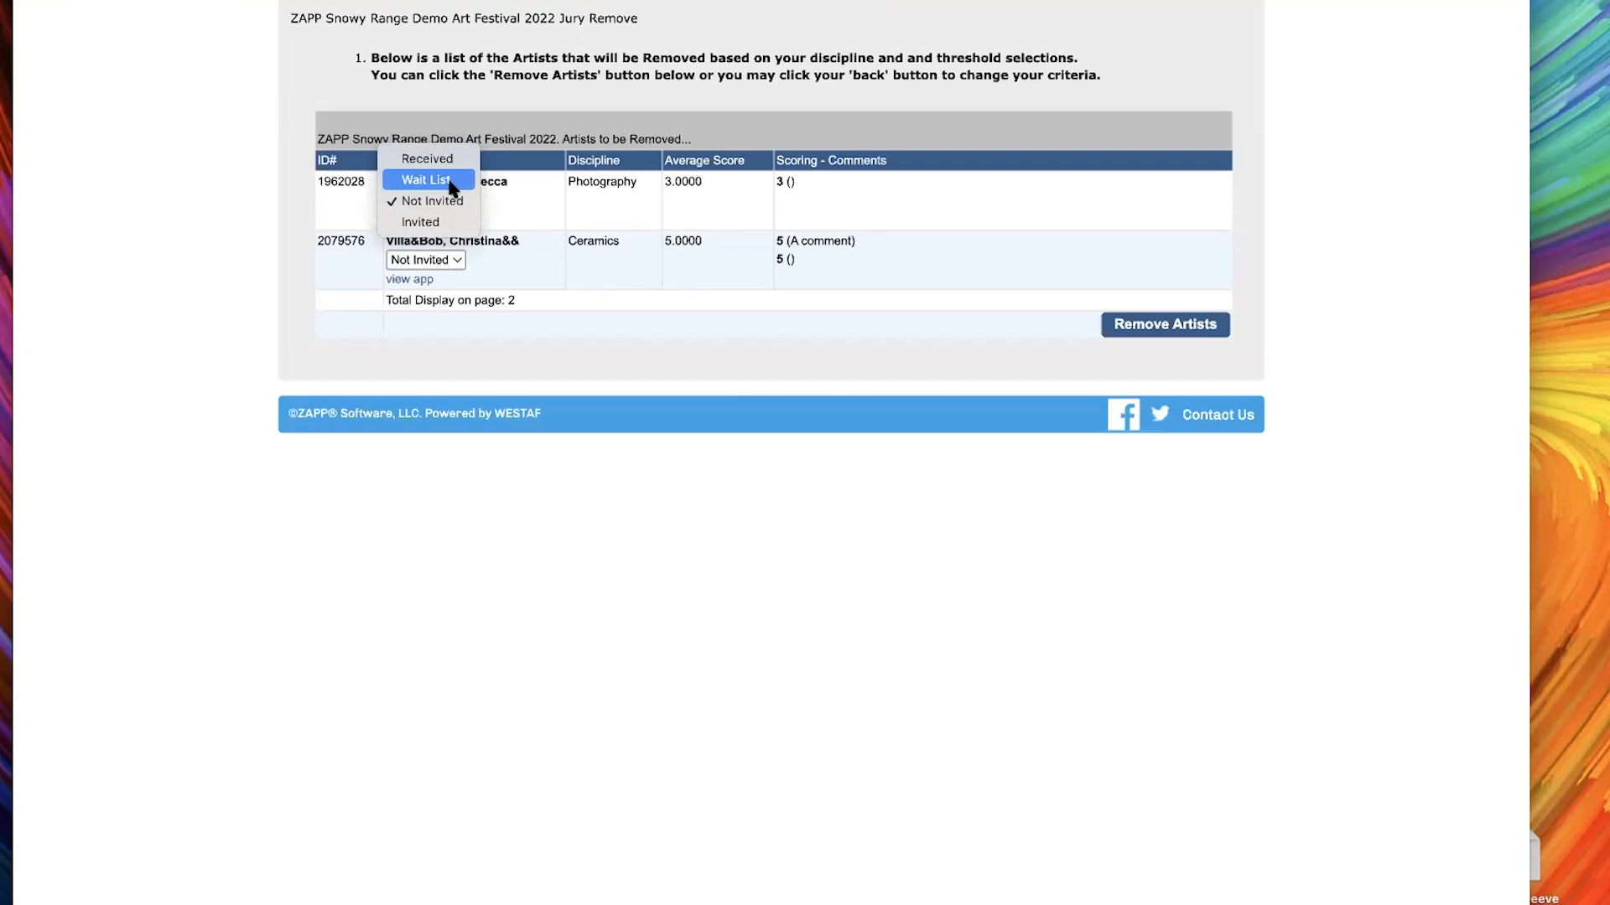
left_click(724, 208)
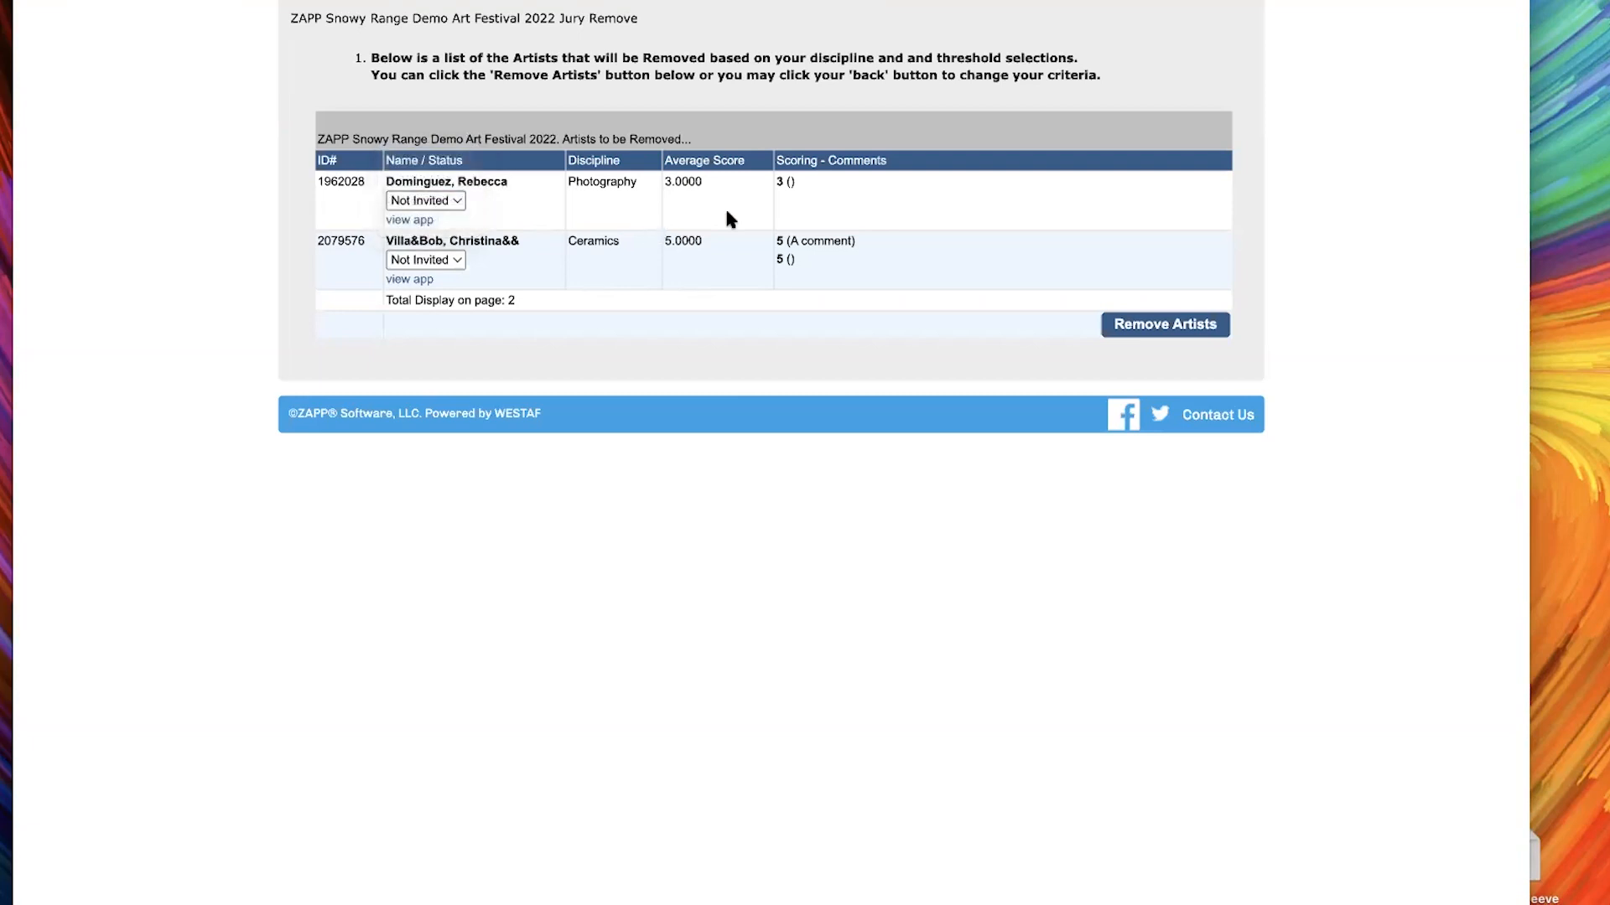
left_click(1175, 325)
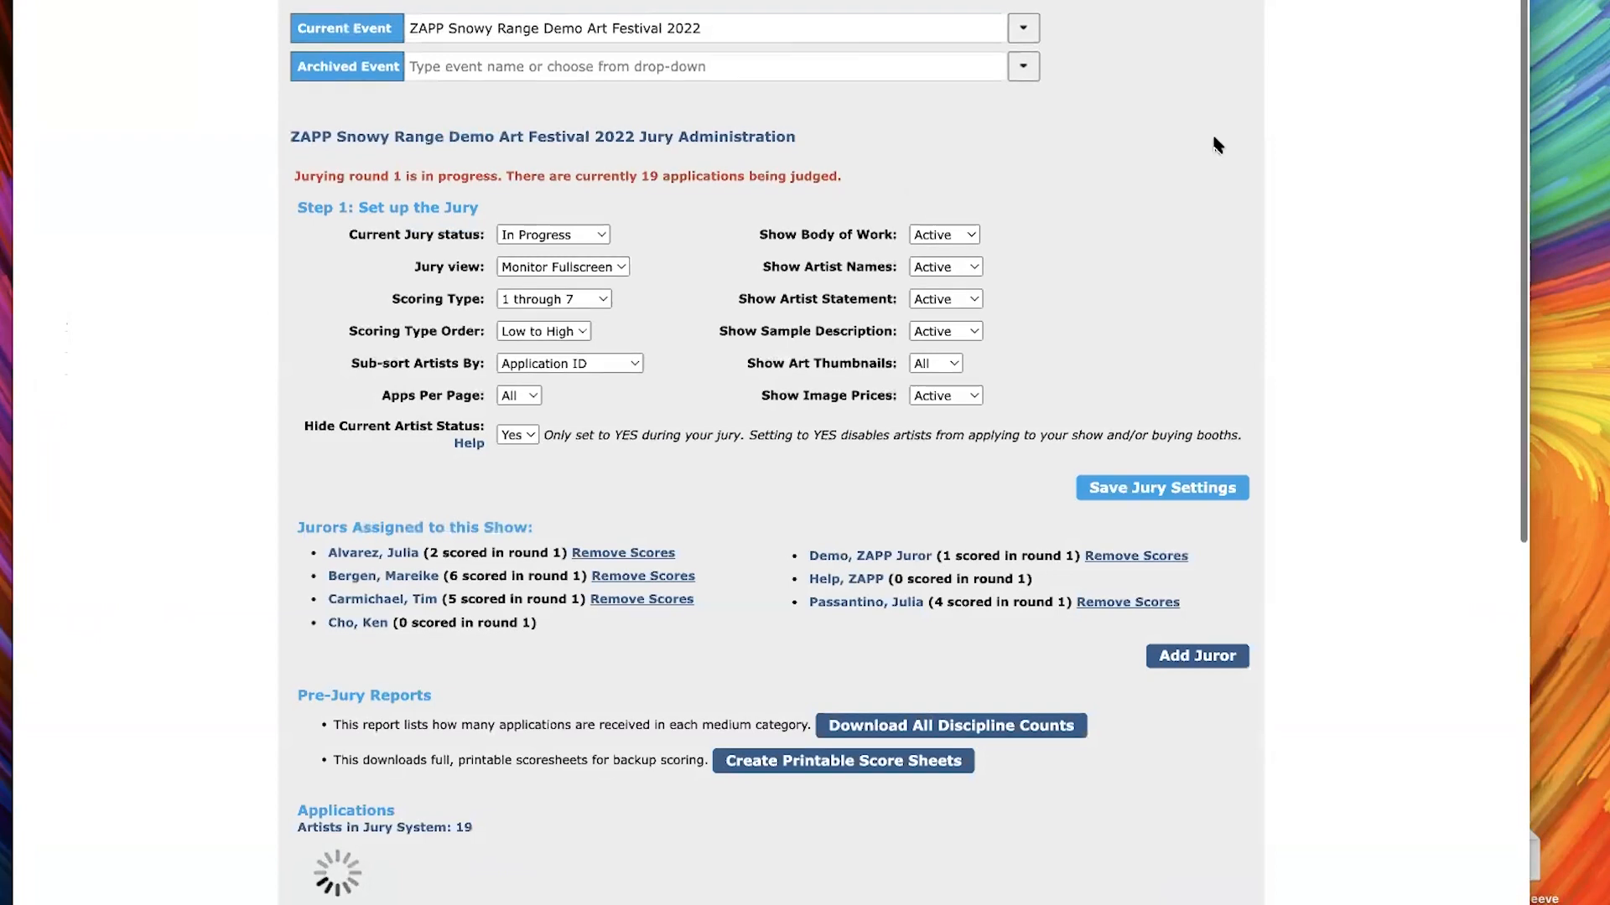
Set the current jury round to 2 in the Remove Artists and Advance Rounds section
scroll(1216, 141, "down", 2)
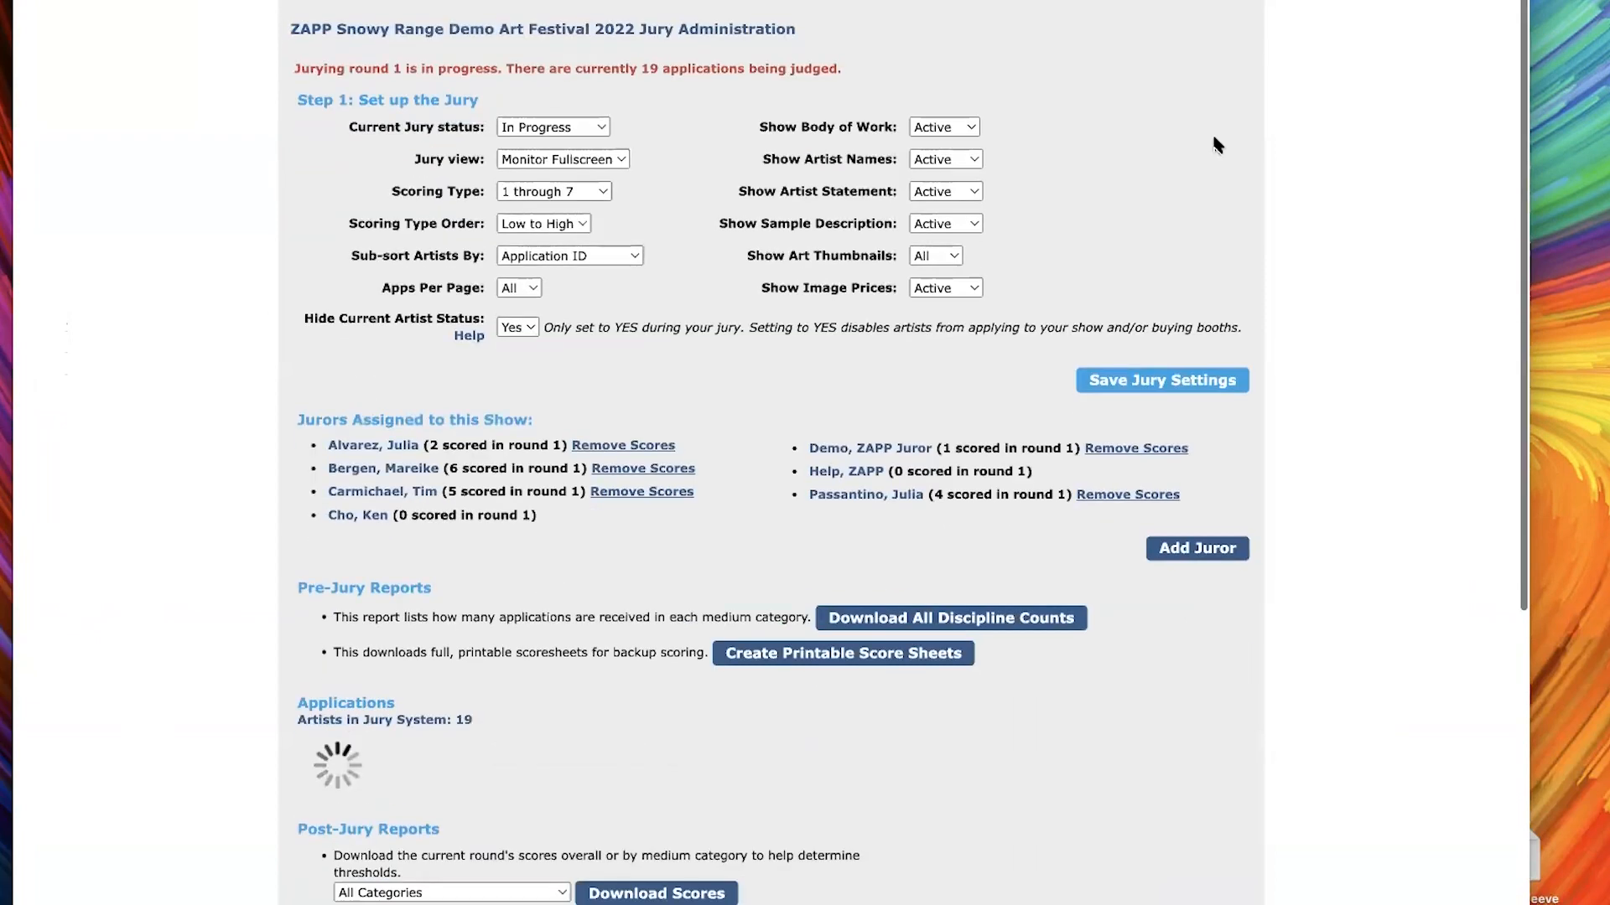
scroll(1329, 330, "down", 15)
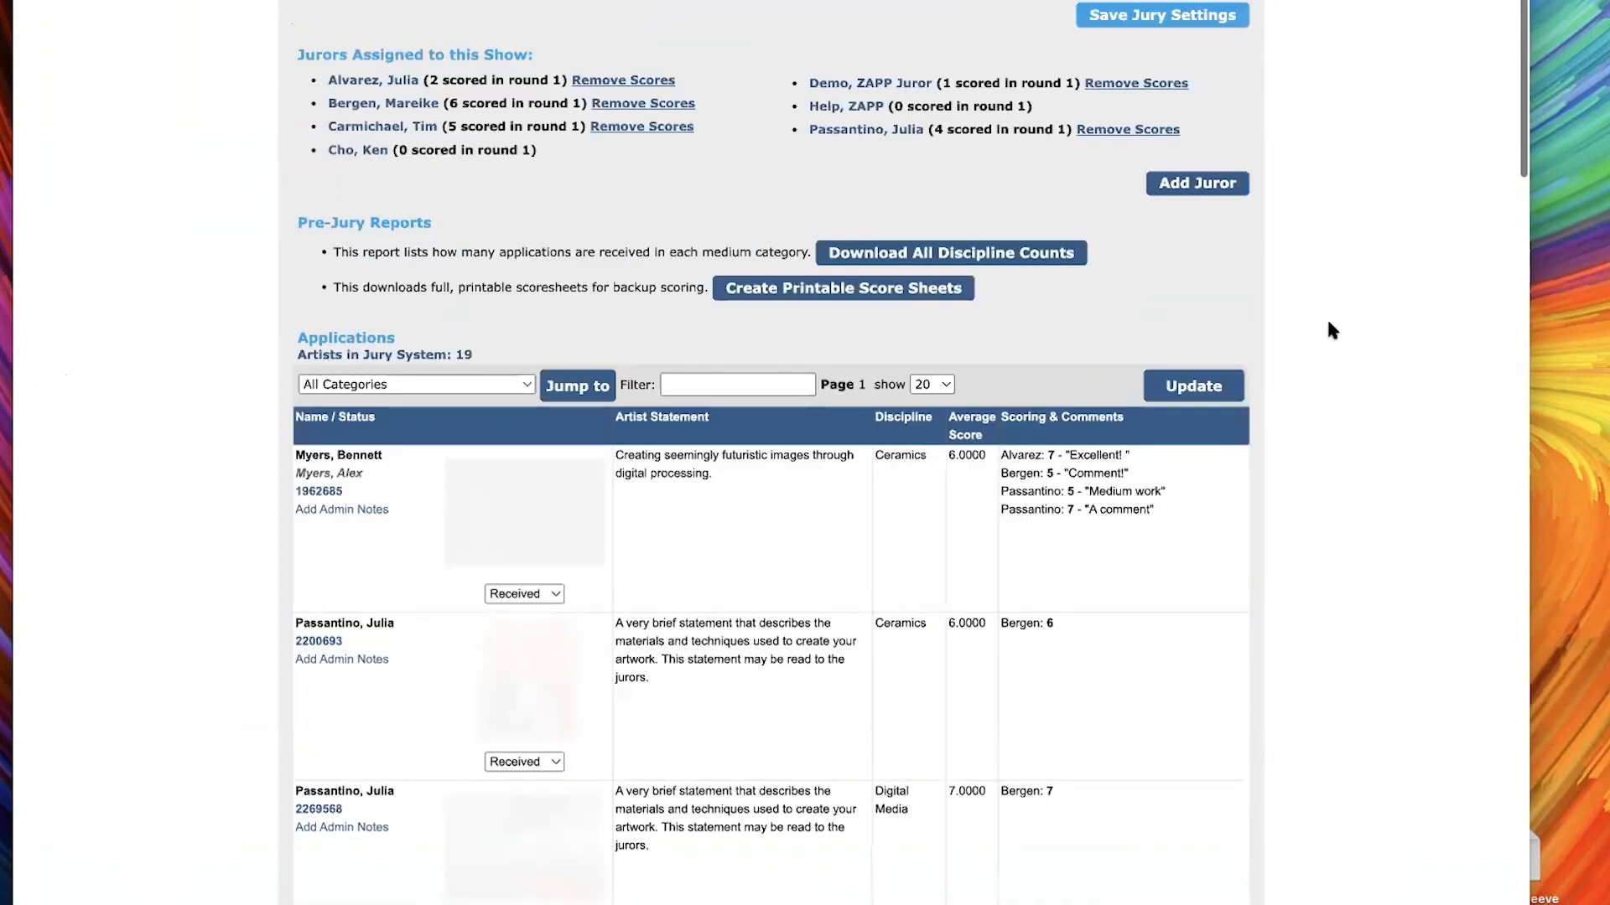
scroll(1333, 329, "down", 20)
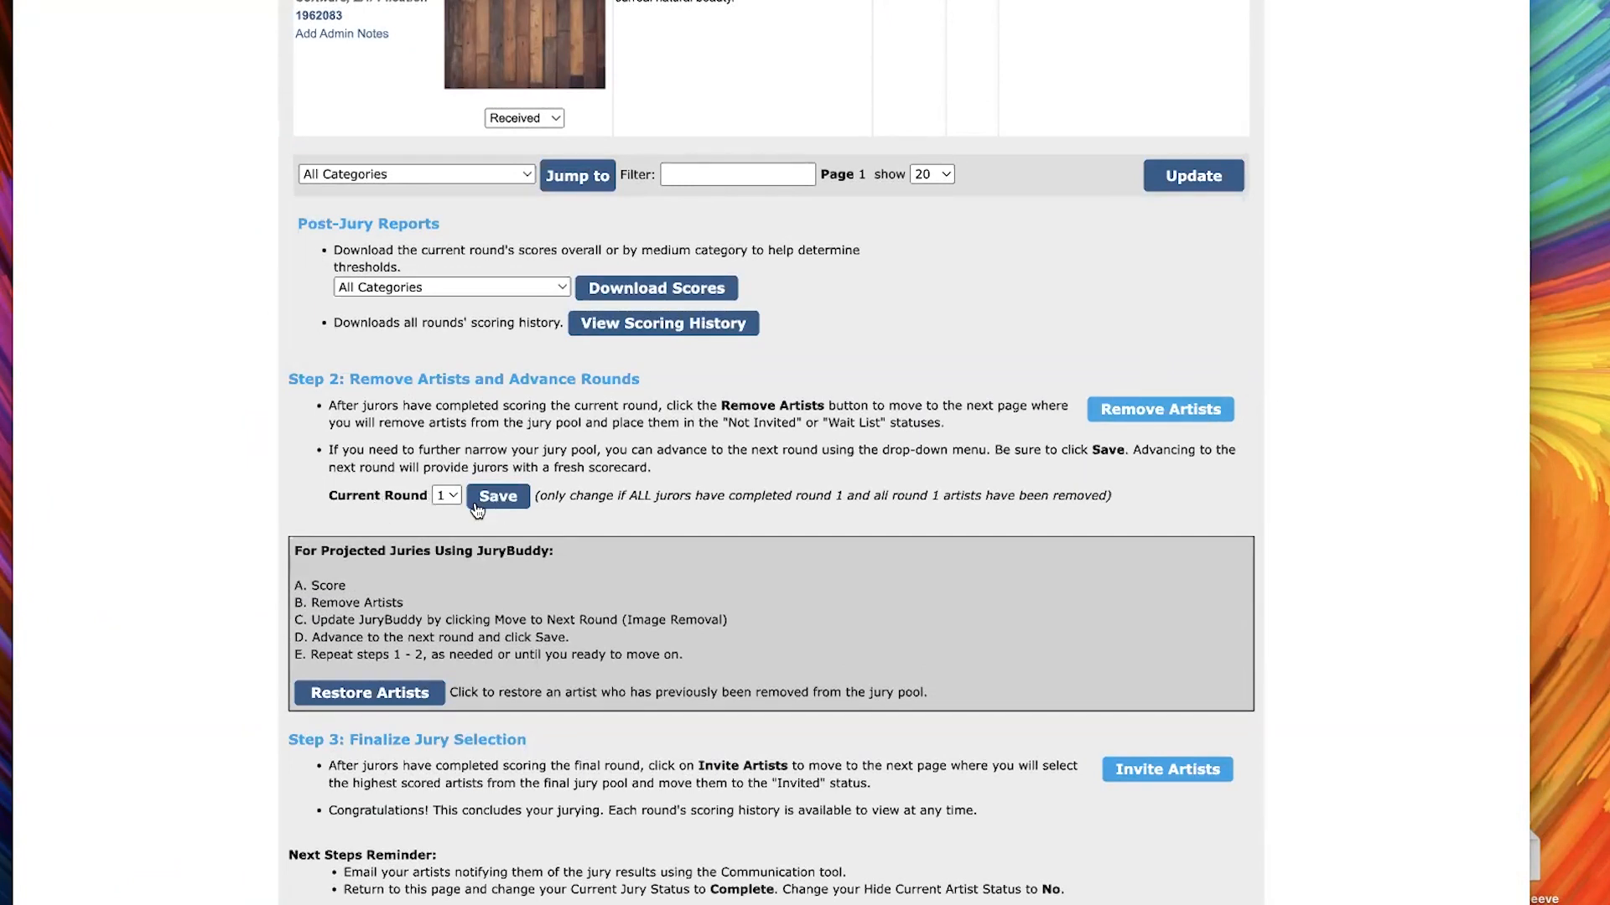
left_click(446, 497)
left_click(448, 519)
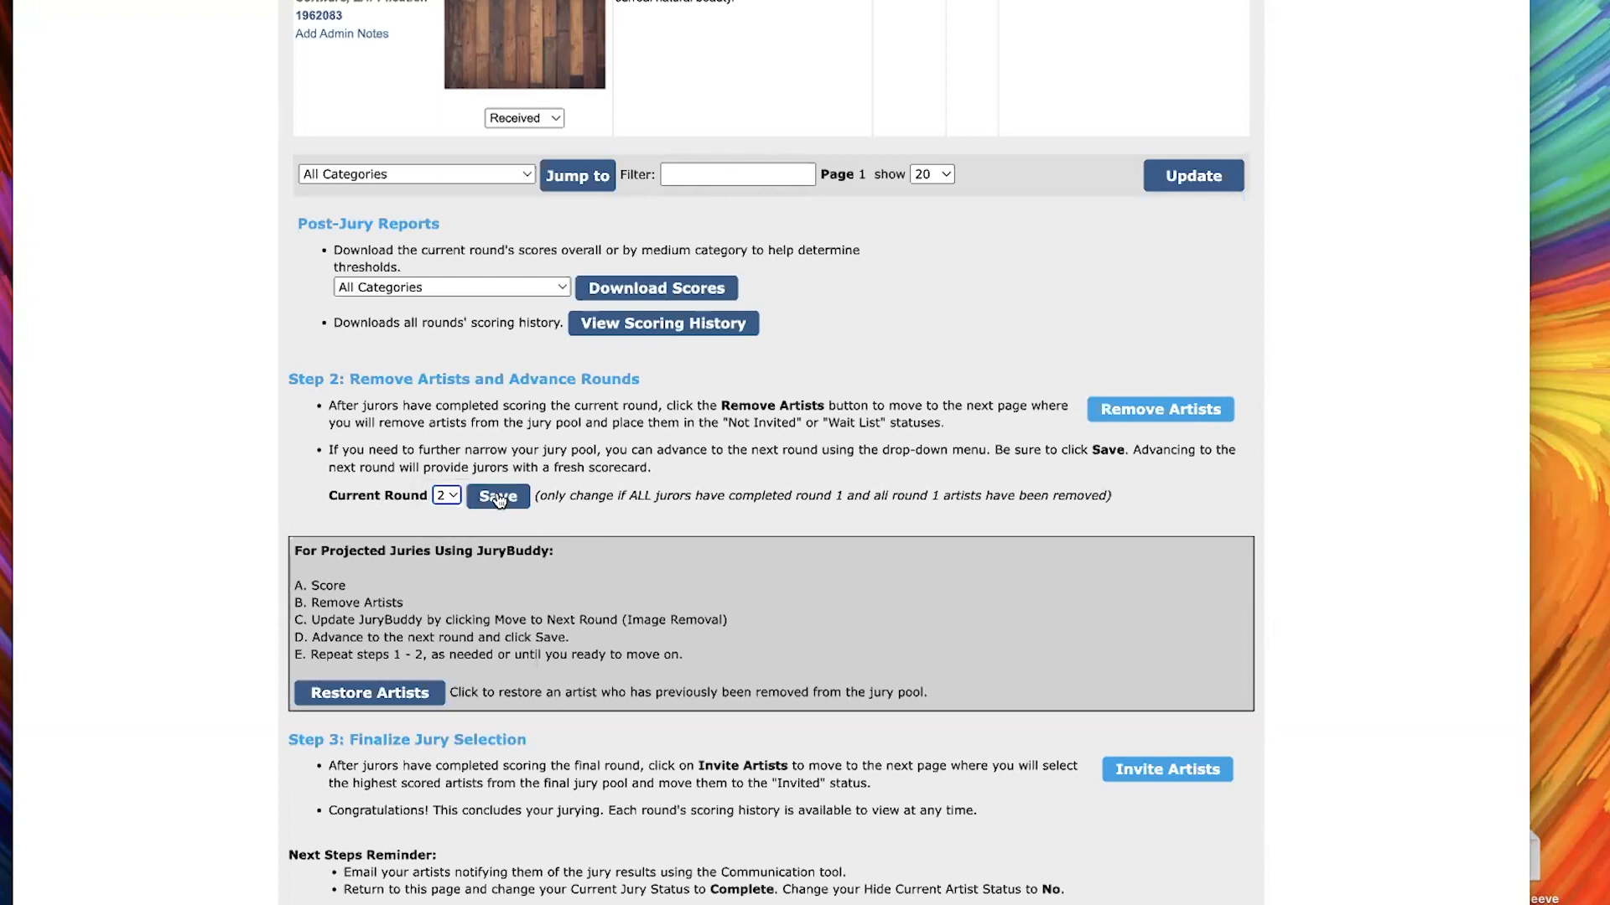
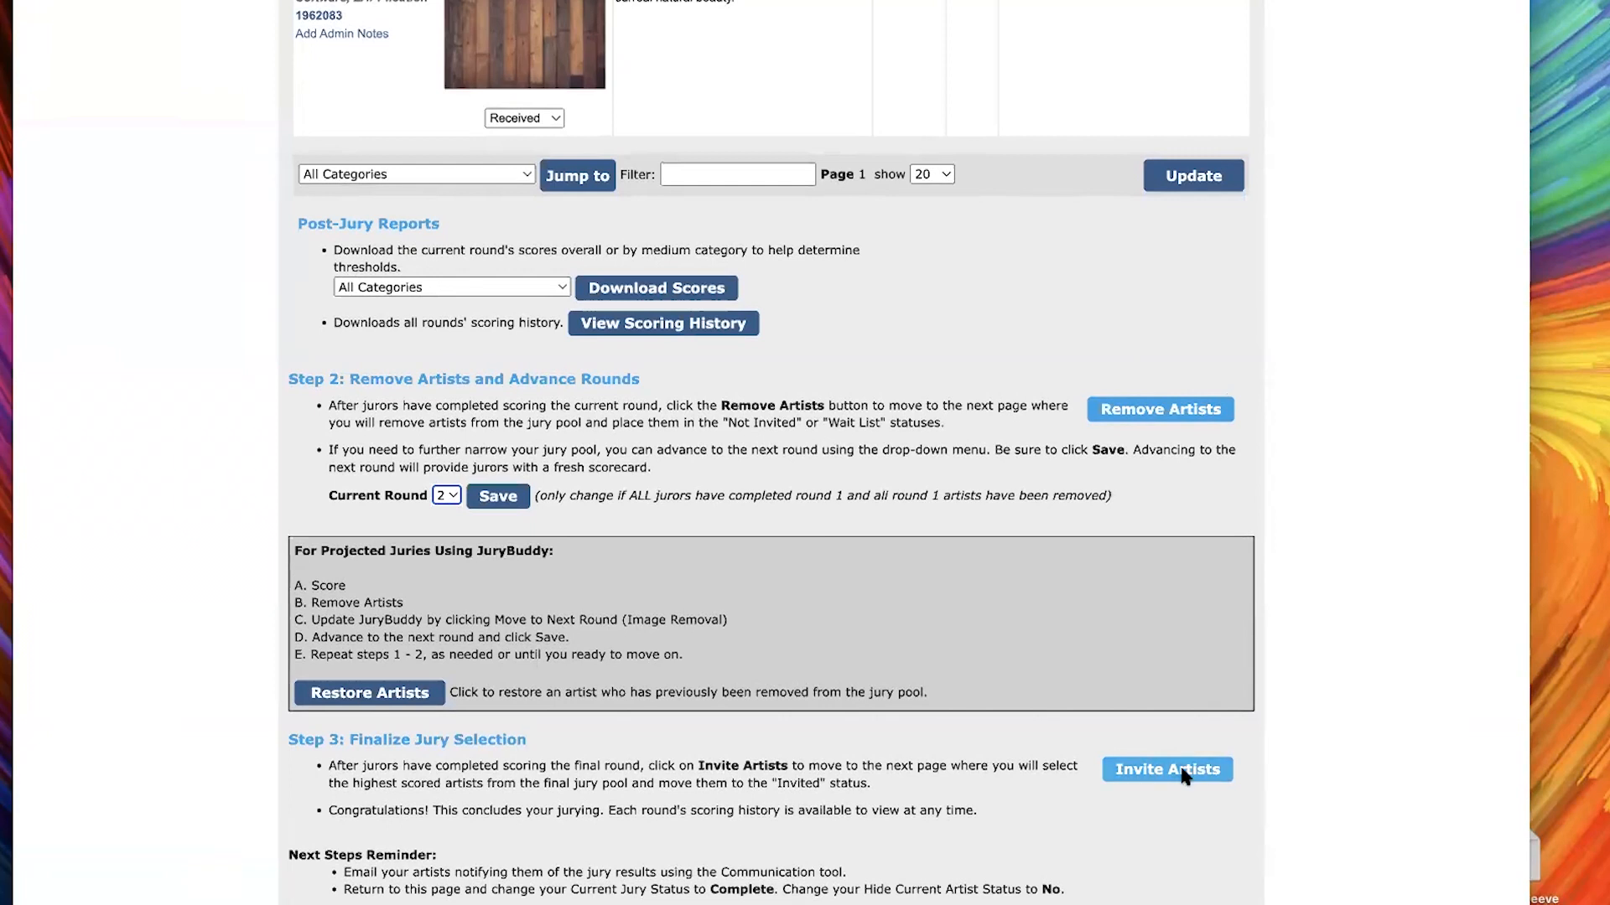
Open the Invite Artists page from the Finalize Jury Selection section
left_click_drag(537, 740, 289, 743)
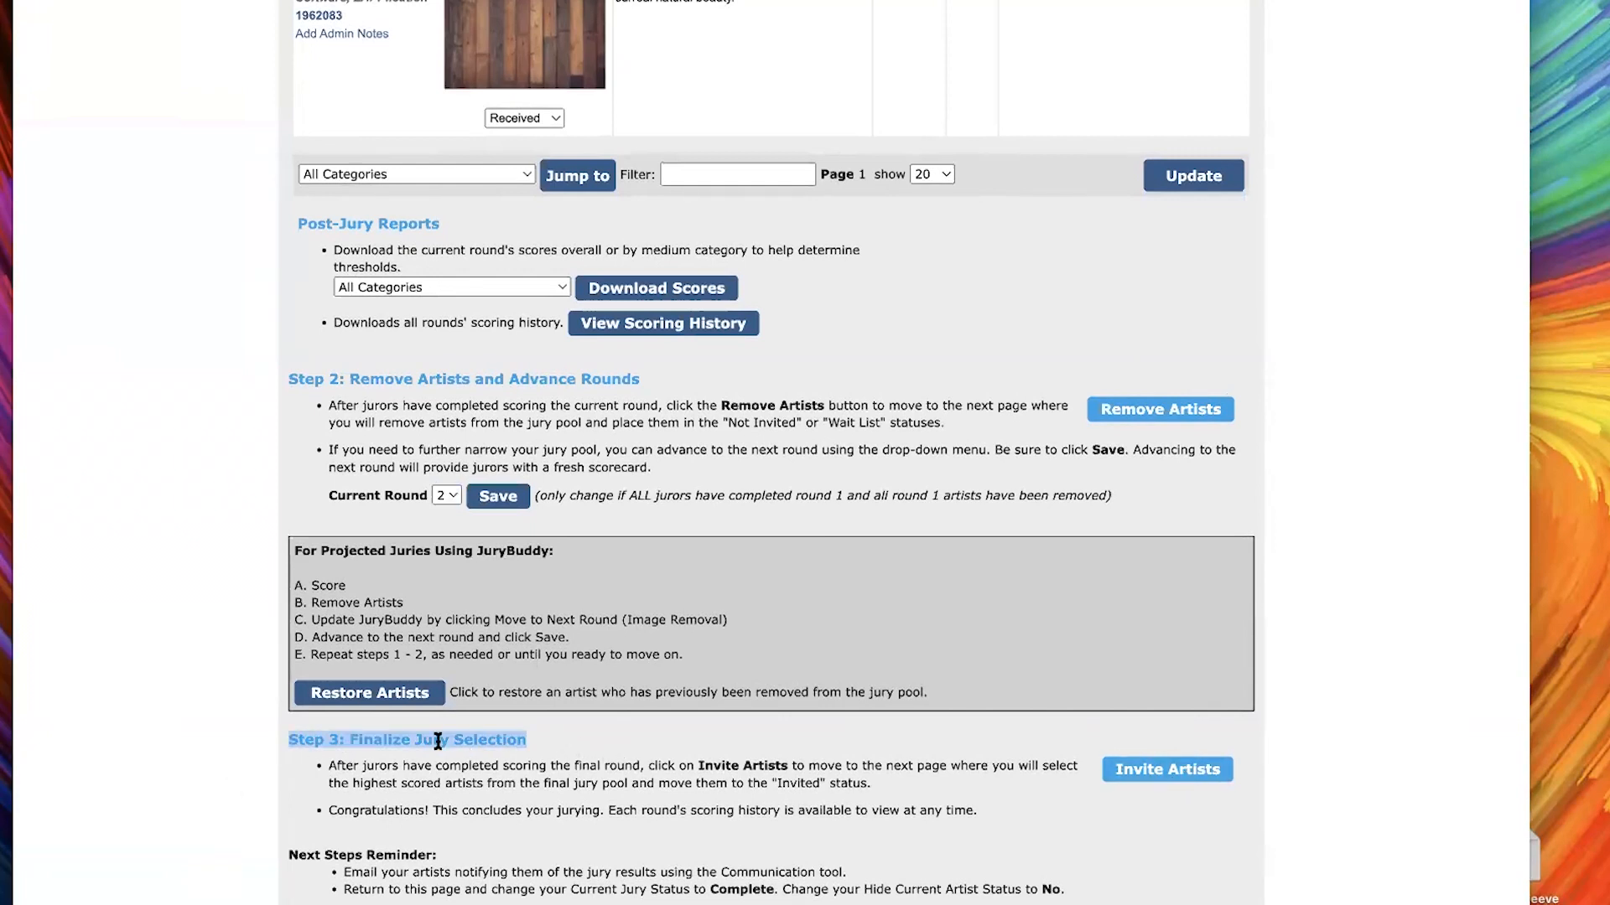
left_click(581, 729)
scroll(1168, 780, "up", 1)
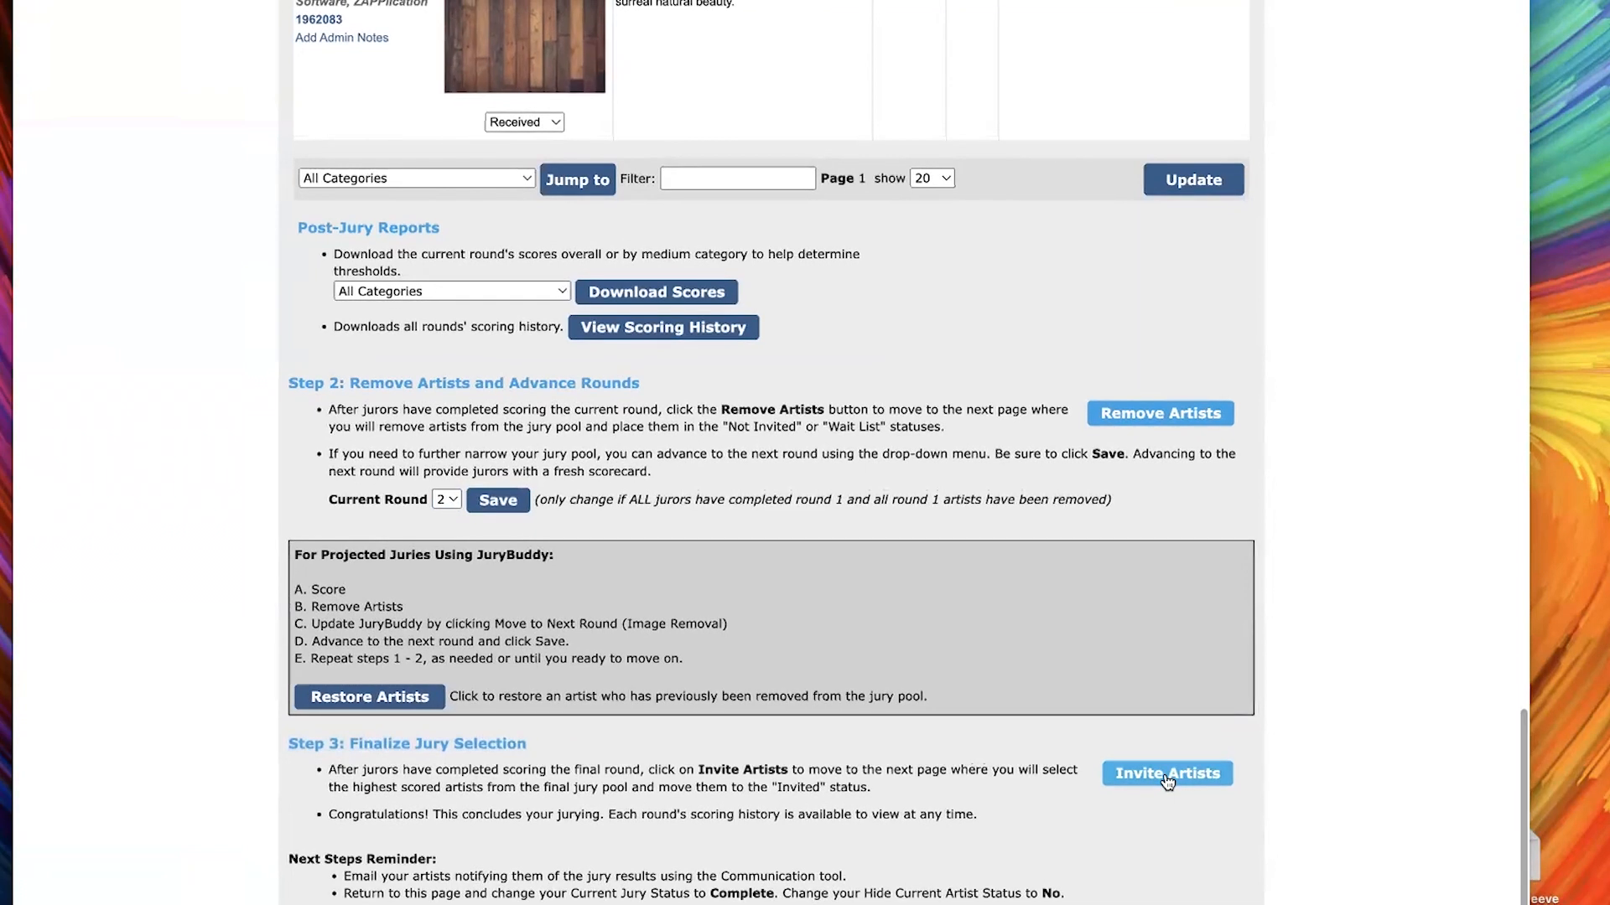
left_click(1167, 779)
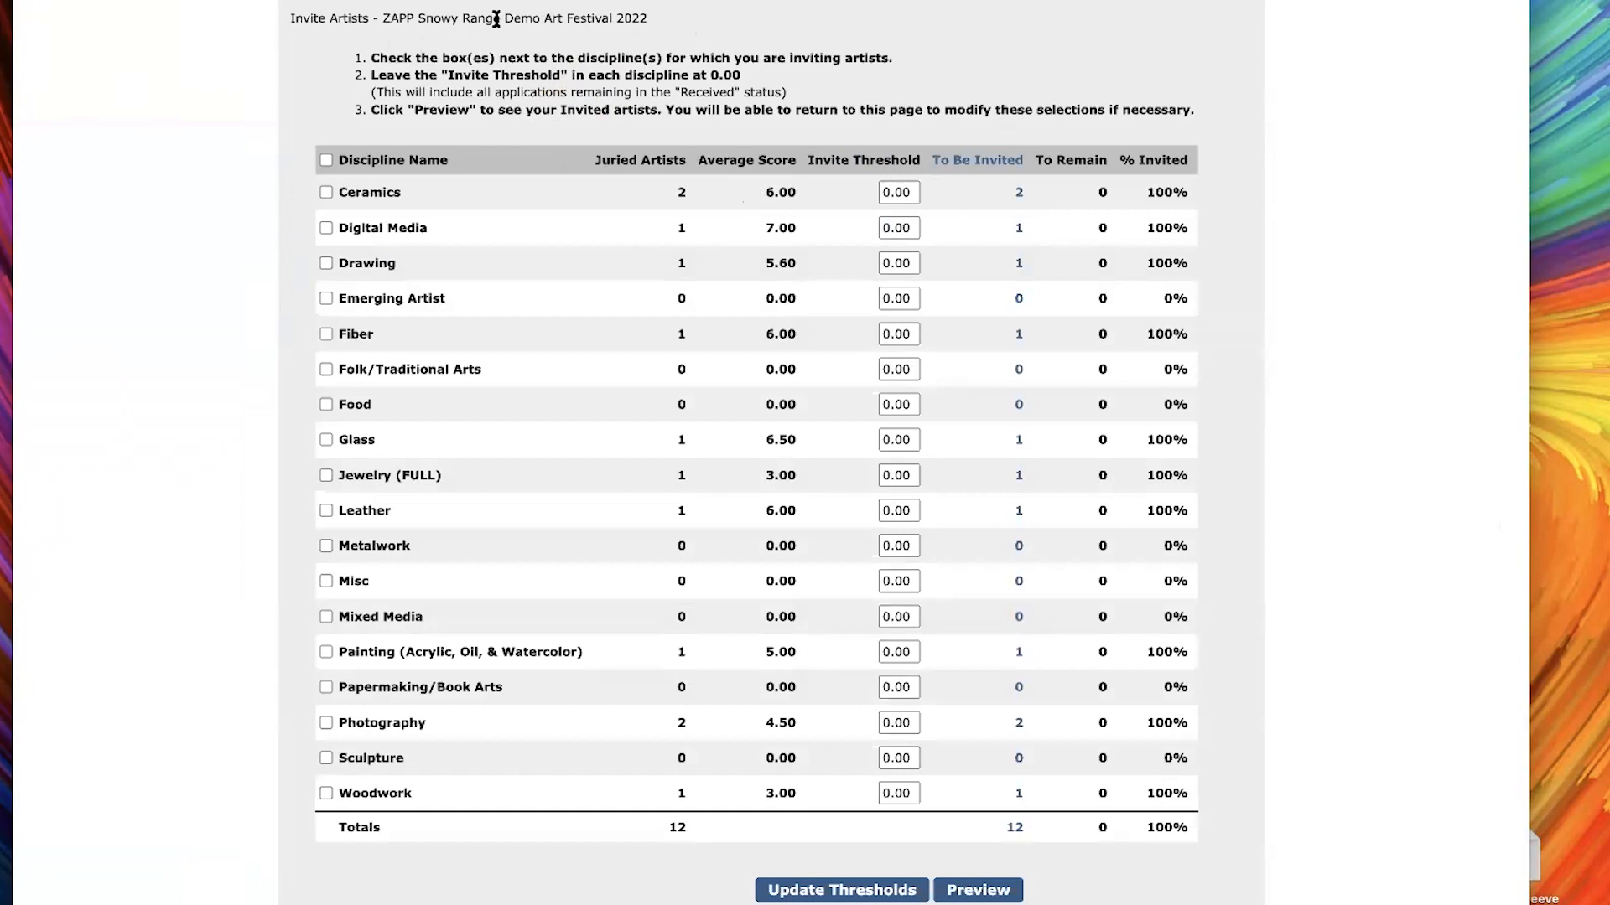
double_click(433, 18)
left_click(744, 22)
Set the invite thresholds to 5 for Ceramics, 6 for Digital Media and 5 for Drawing
left_click_drag(908, 192, 878, 192)
left_click(876, 192)
scroll(945, 167, "down", 1)
type("5")
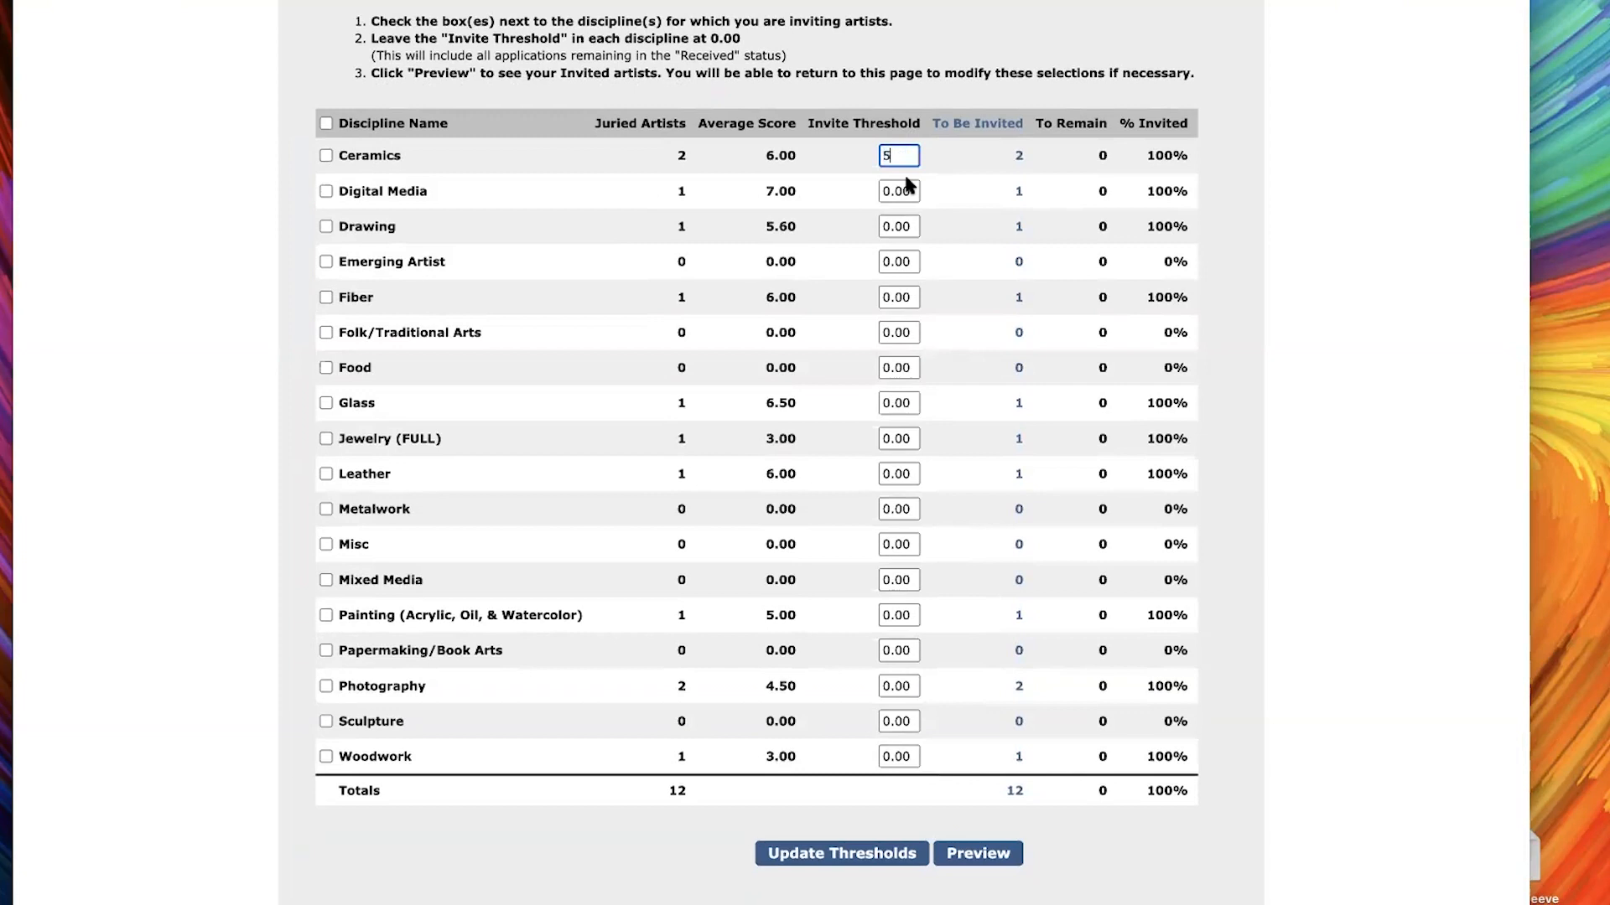
key("Tab")
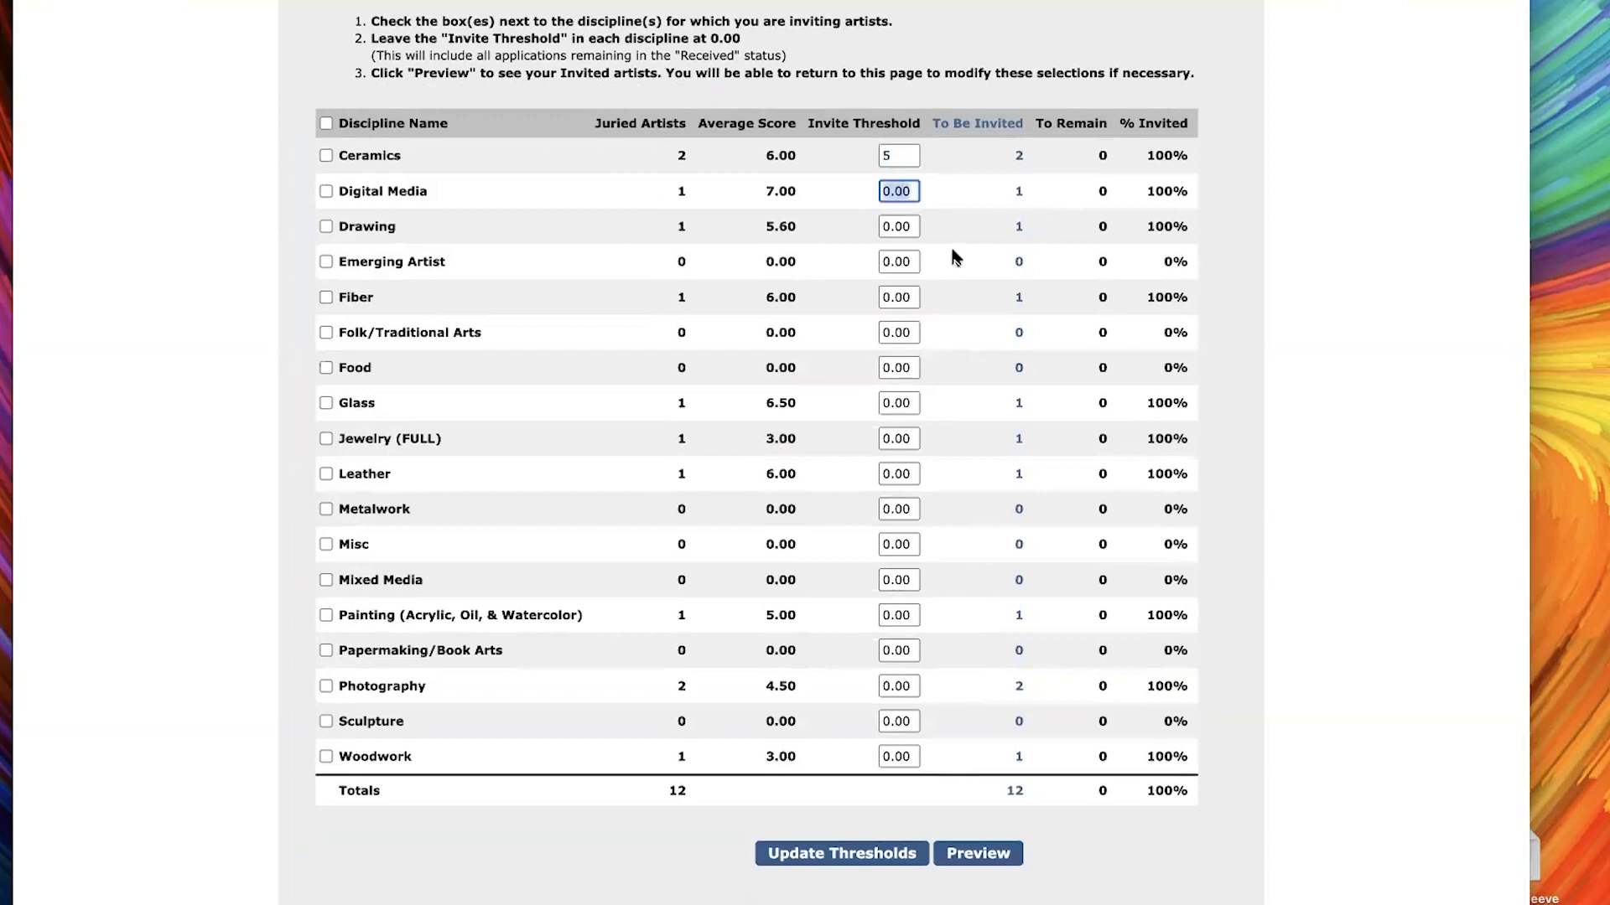
type("6")
key("Tab")
type("5")
Set the invite thresholds to 1 for Fiber and 5 for Glass, and update the thresholds
left_click(907, 298)
type("1")
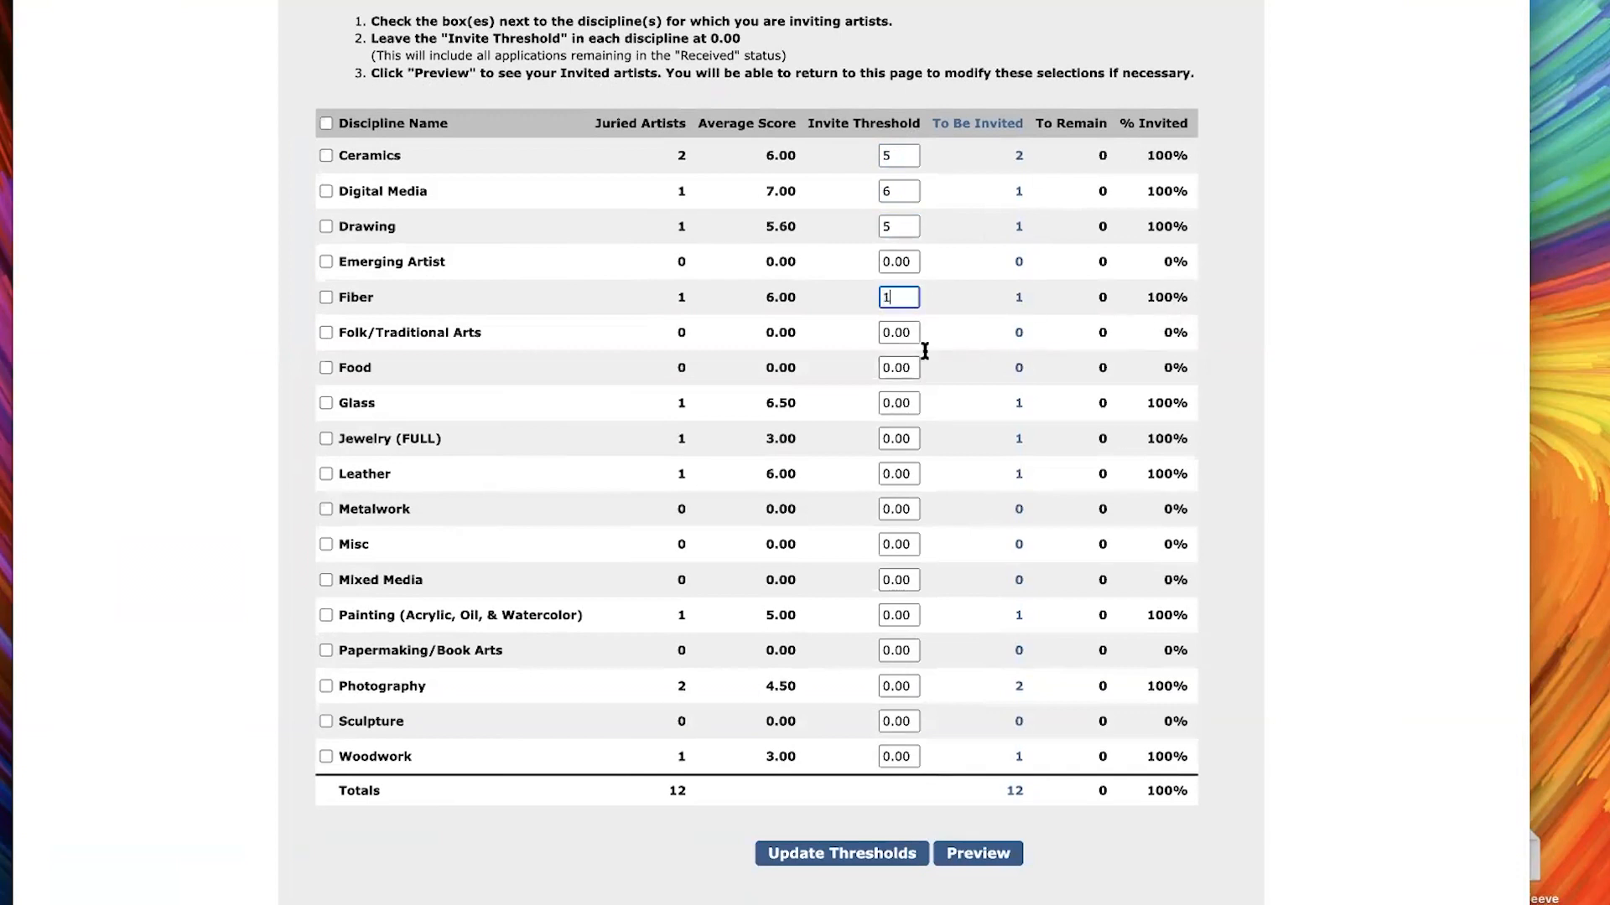
left_click(897, 403)
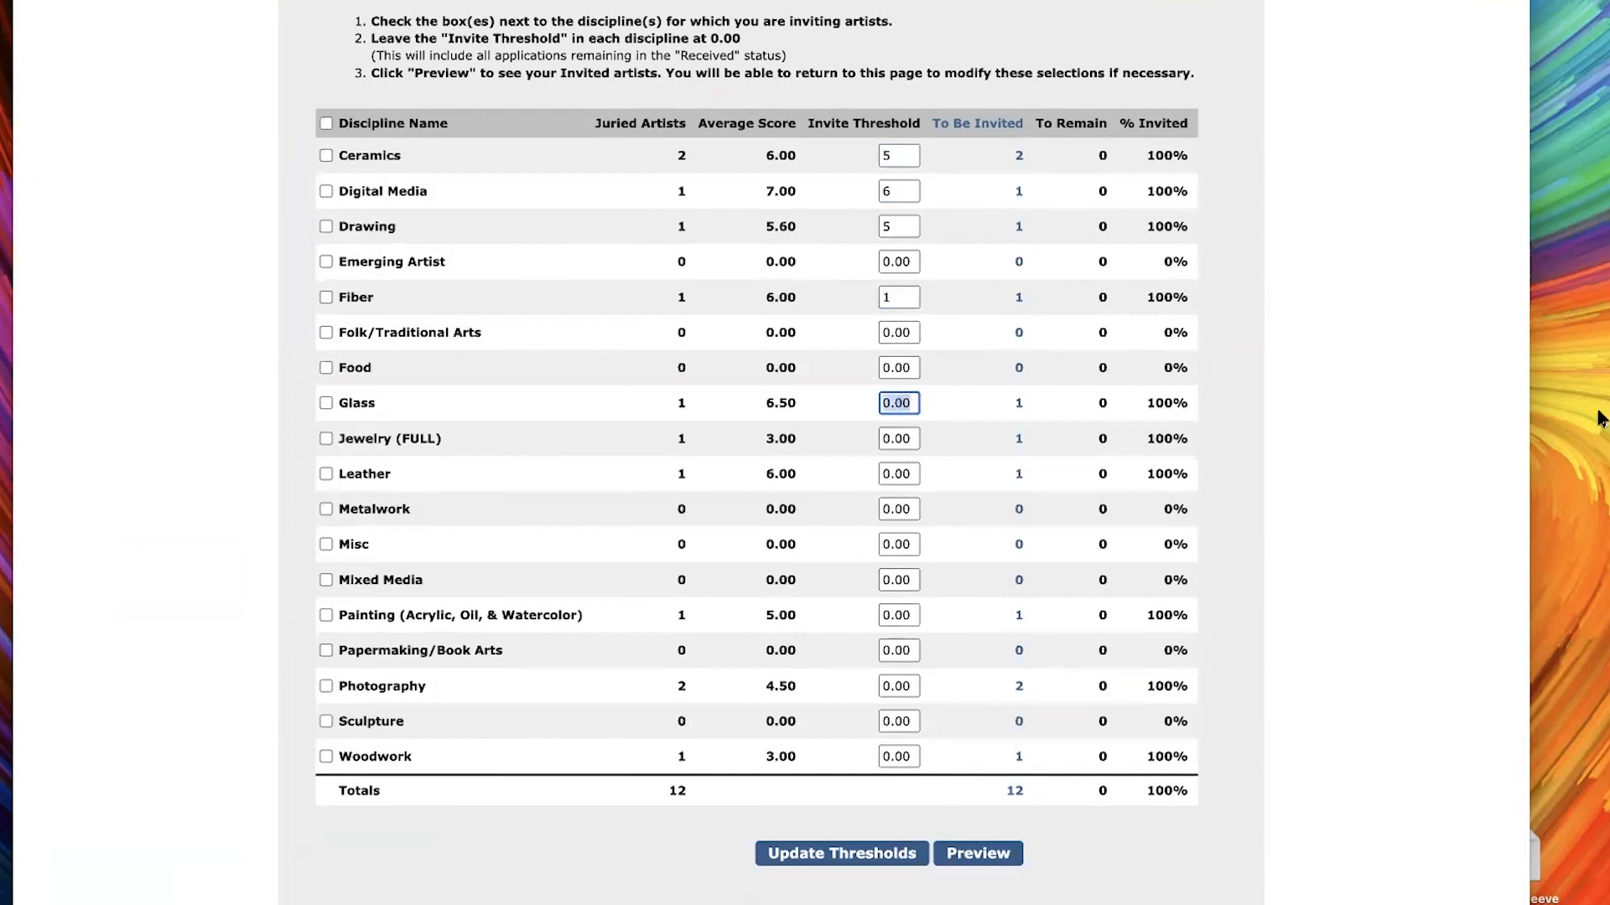
type("5")
left_click(872, 864)
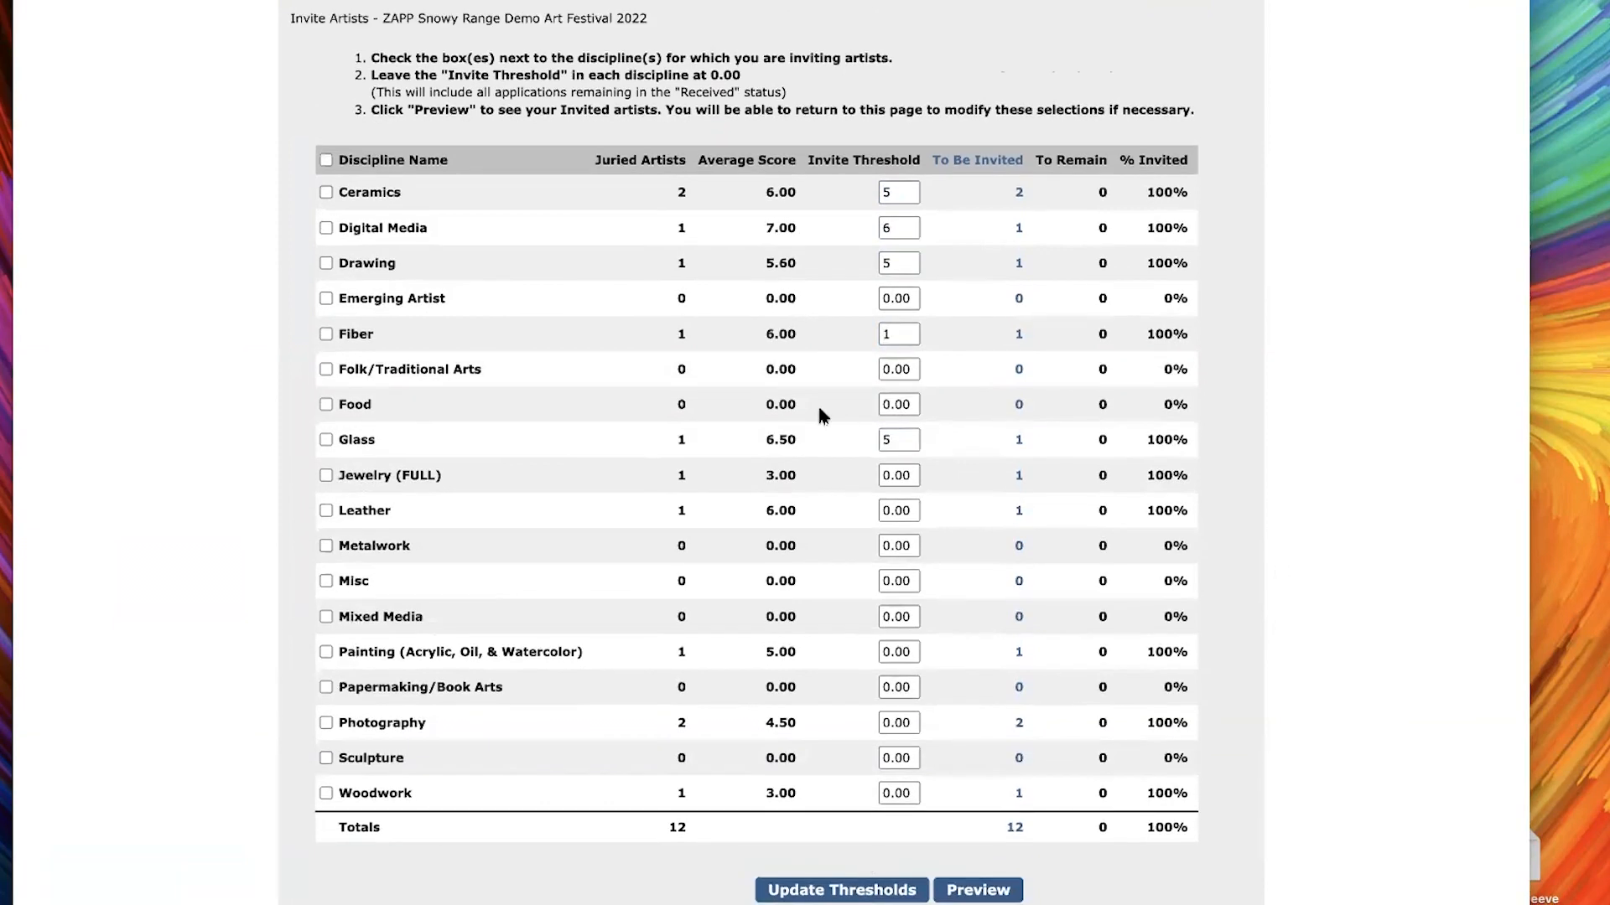
Set the Ceramics invite threshold to 2 and update the thresholds
double_click(899, 192)
type("2")
left_click(825, 886)
Raise the Ceramics invite threshold to 7 and update the thresholds
double_click(903, 194)
type("7")
left_click(856, 892)
left_click_drag(1015, 195, 1248, 194)
left_click(898, 192)
left_click_drag(1065, 187, 1124, 196)
left_click(1038, 188)
Select all disciplines for inviting and preview the artists who meet the thresholds
left_click(327, 161)
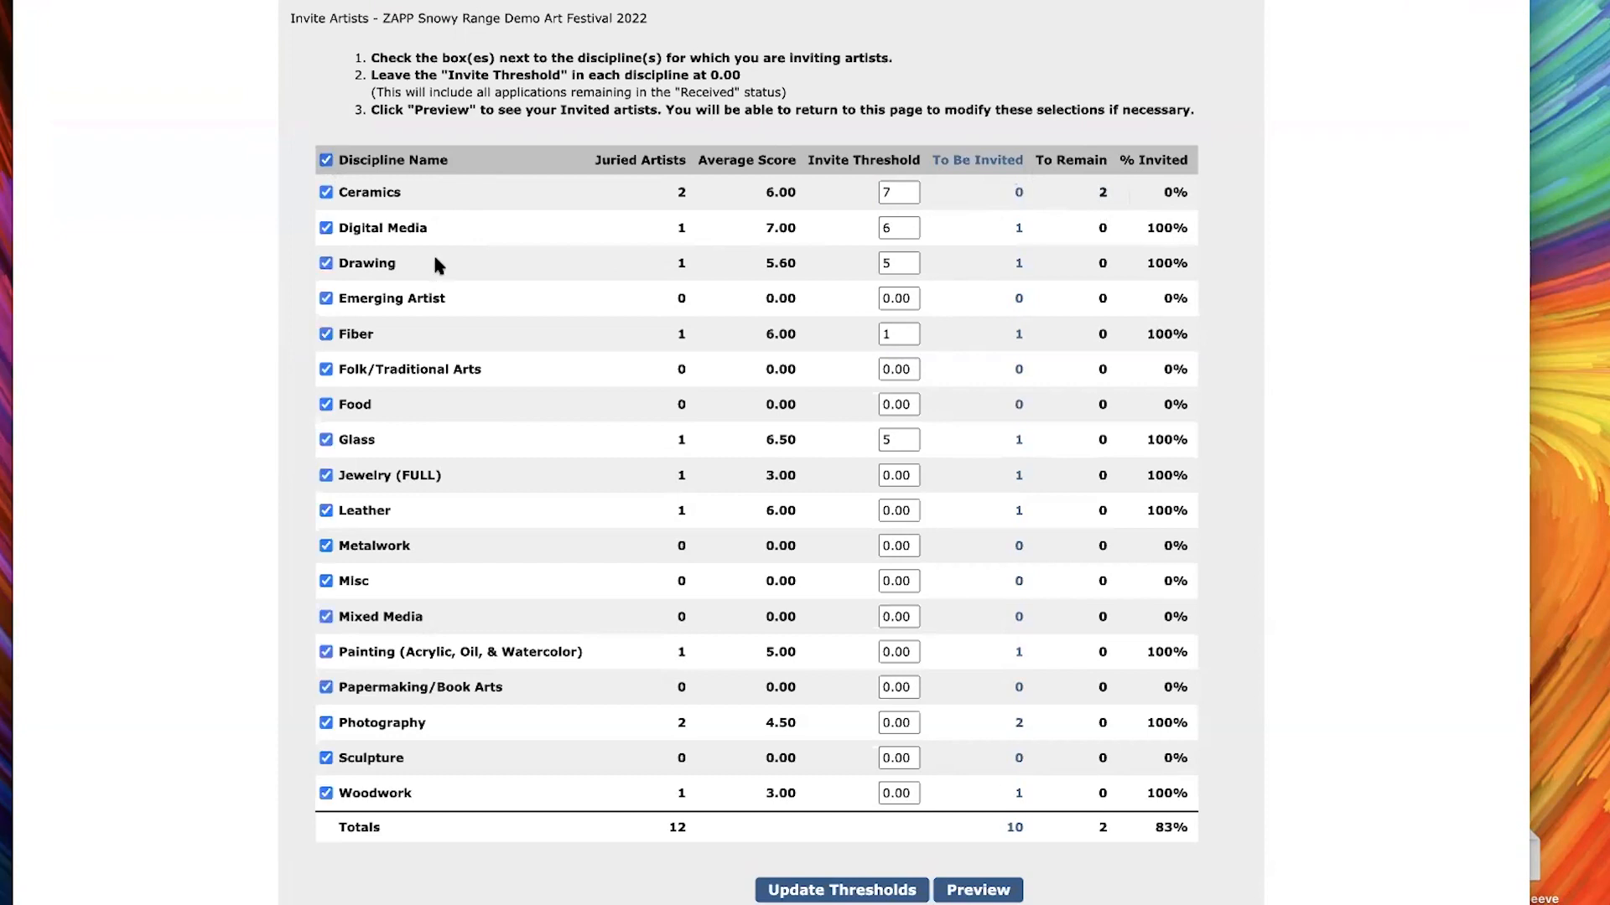
scroll(982, 900, "down", 1)
left_click(994, 890)
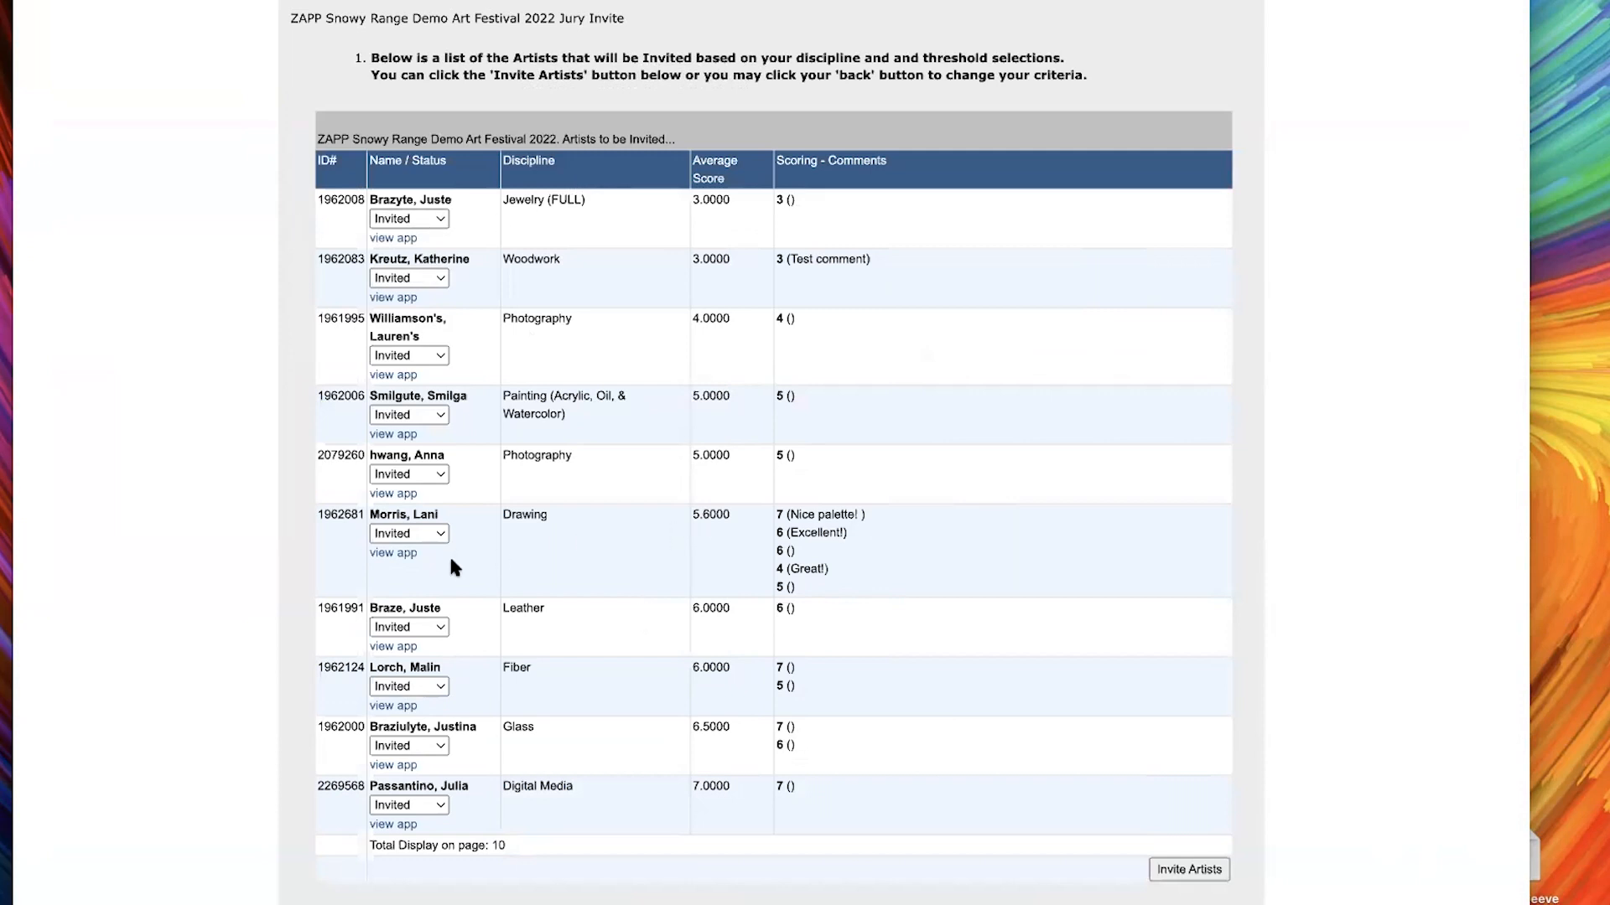
Set the Photography artist with the 5.0000 average and the Drawing artist to Wait List, and submit the invite list
left_click(419, 537)
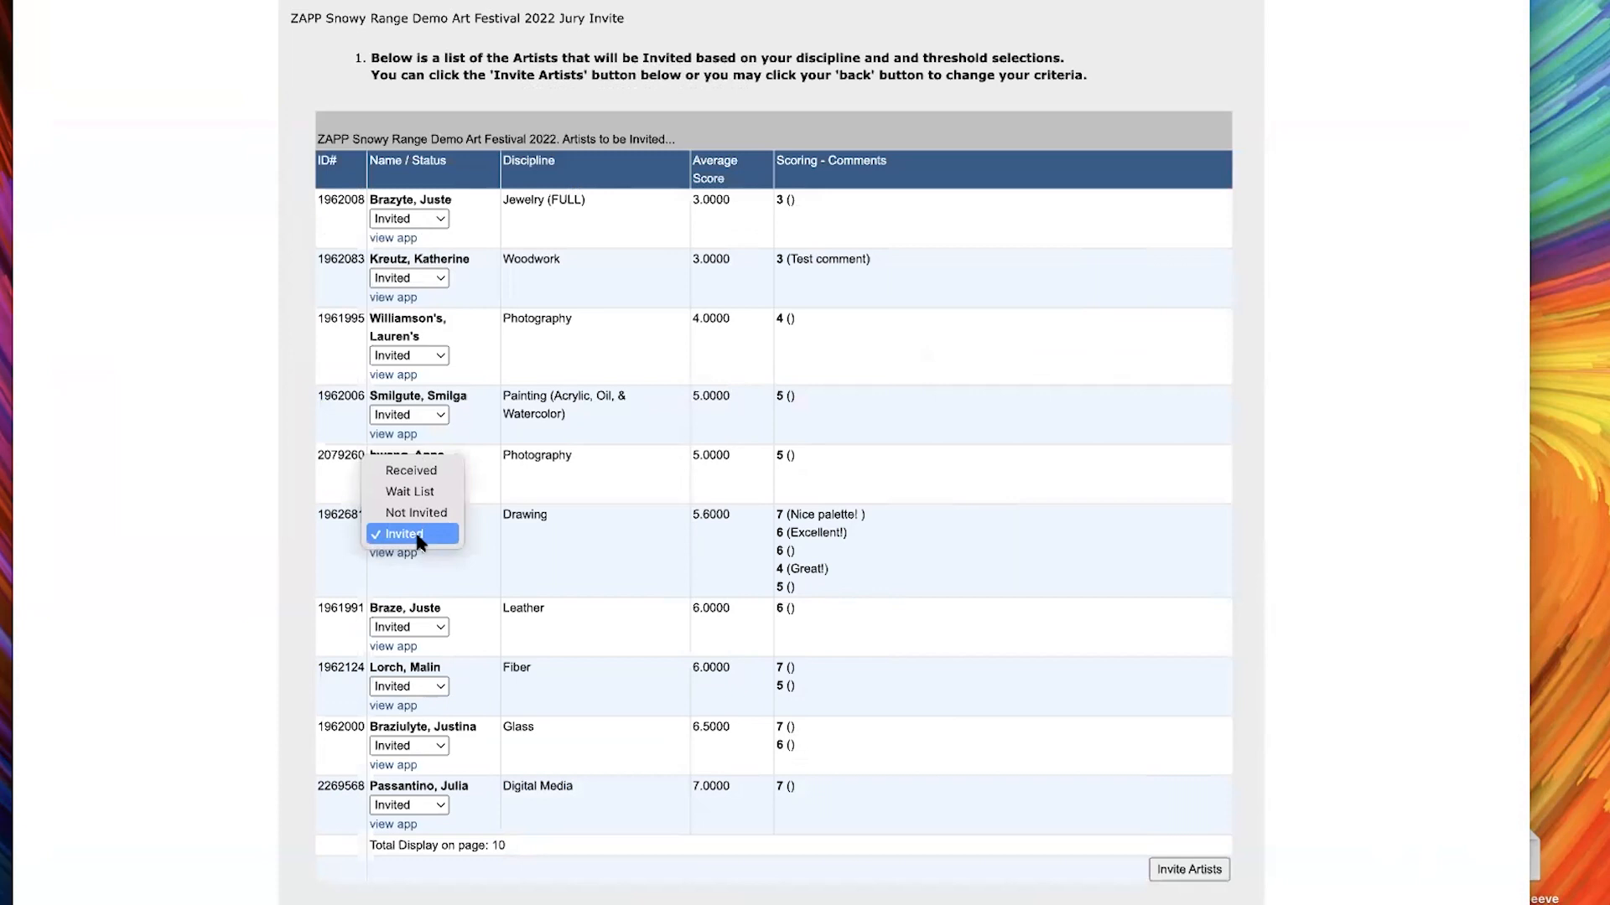
left_click(947, 594)
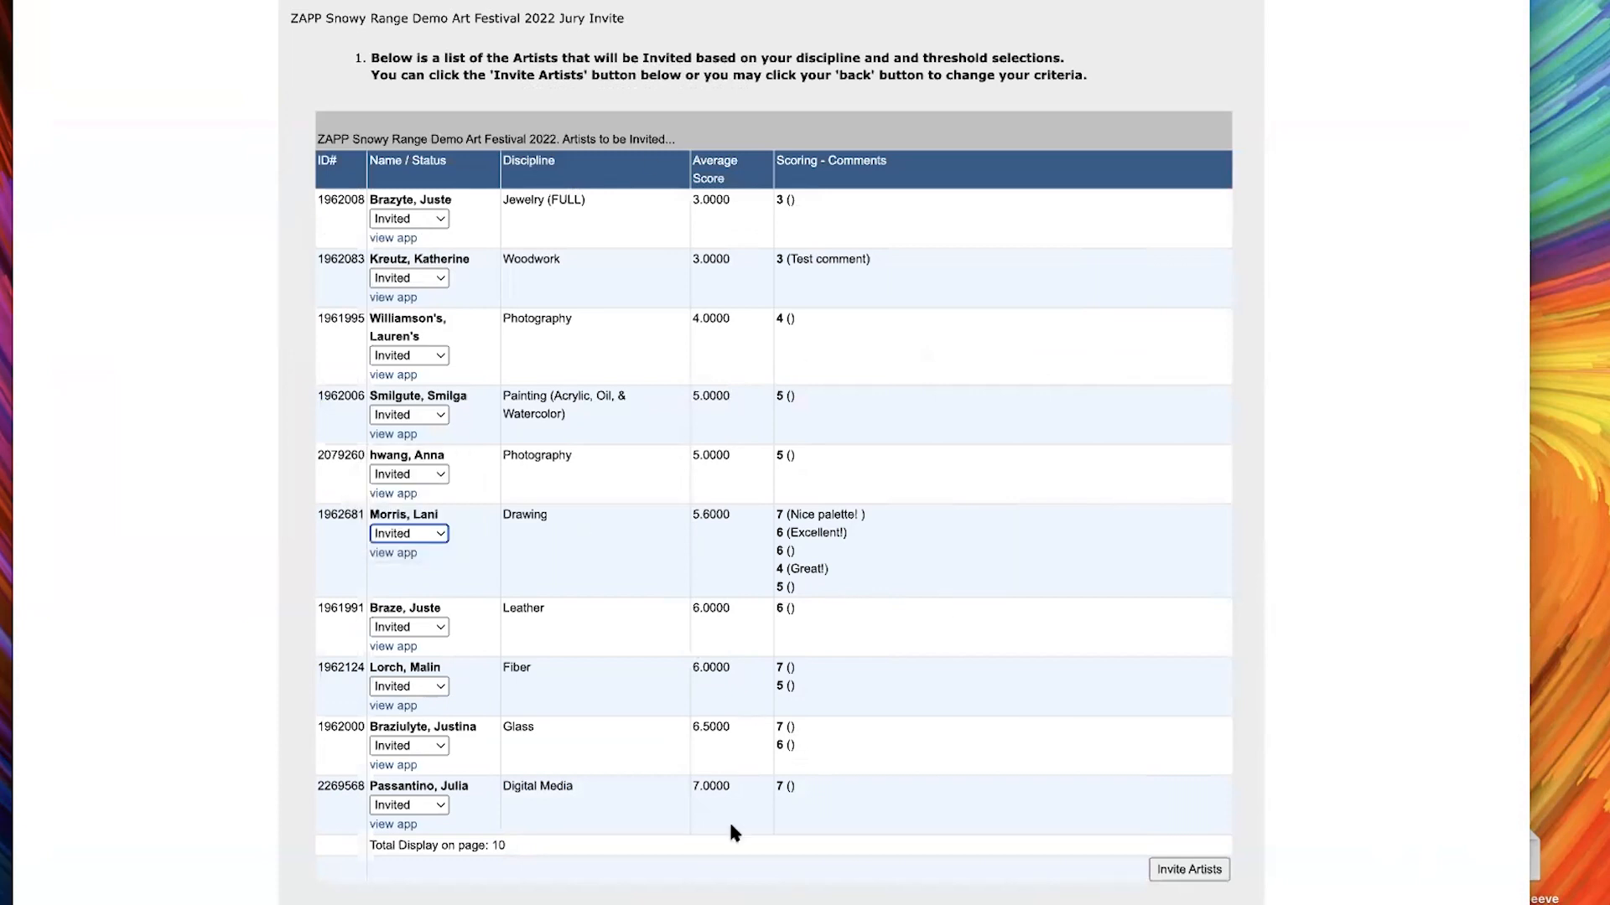
left_click(406, 475)
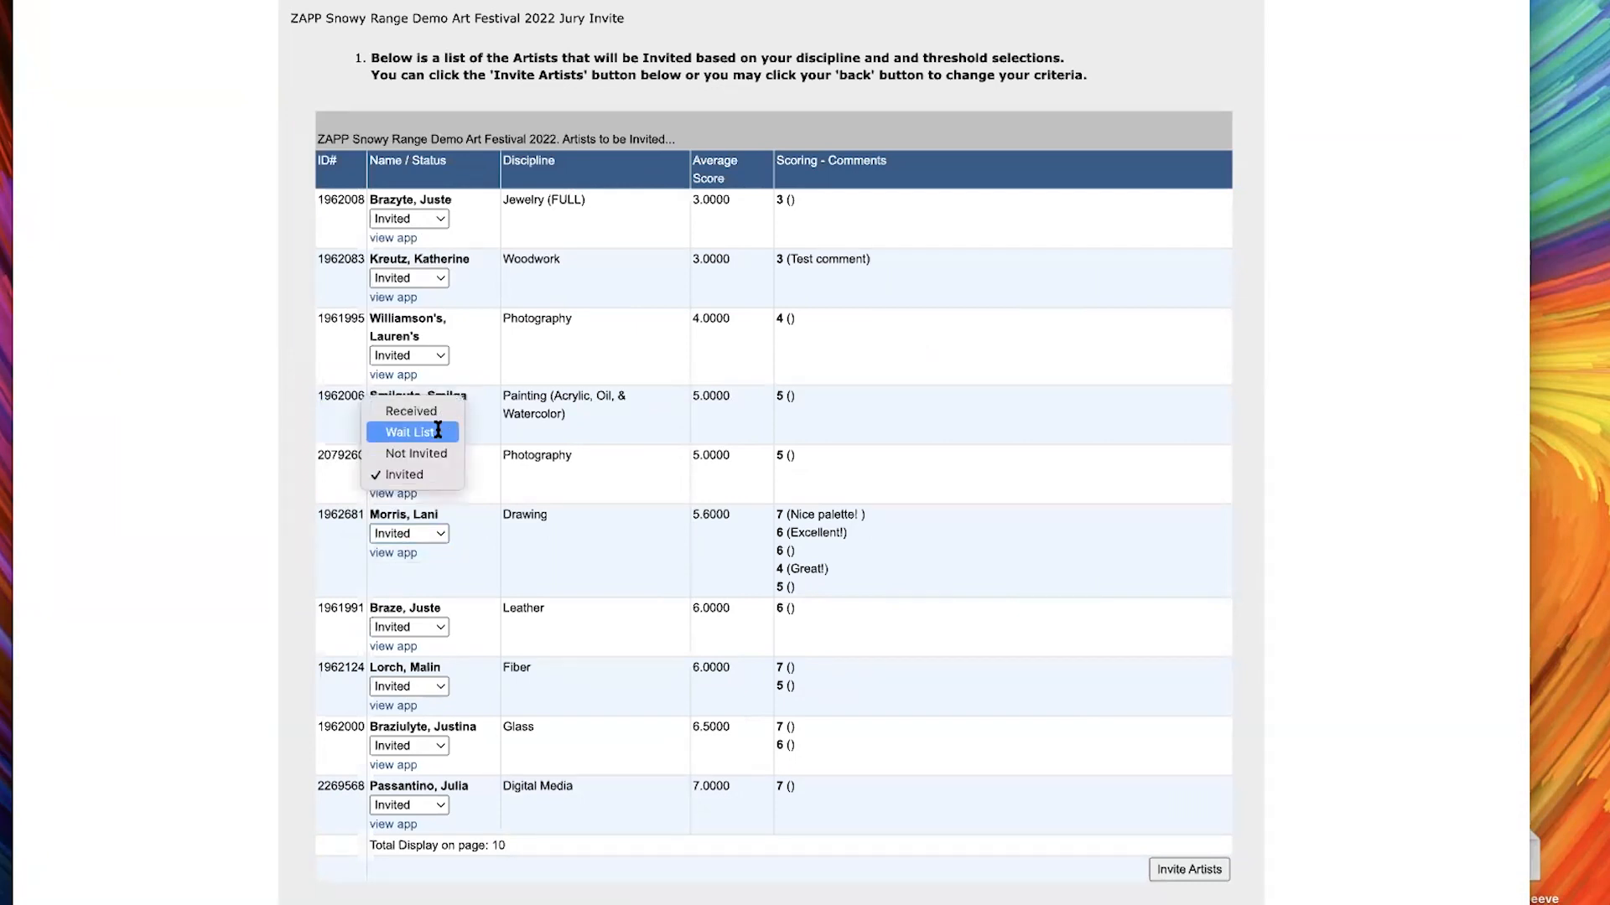
left_click(435, 429)
left_click(408, 534)
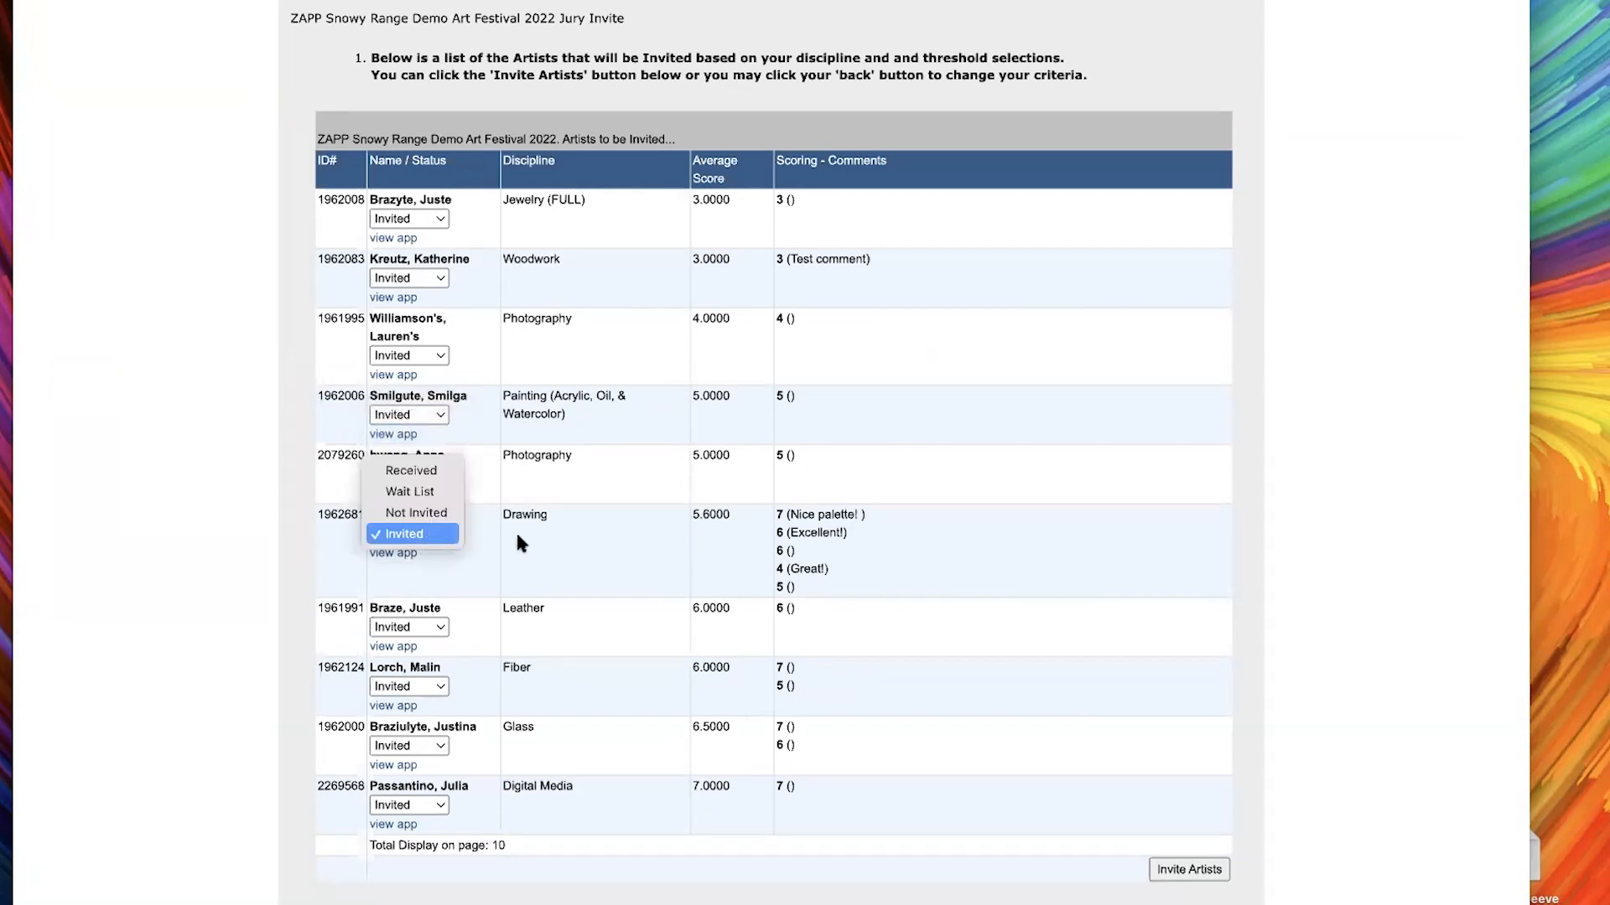
left_click(414, 493)
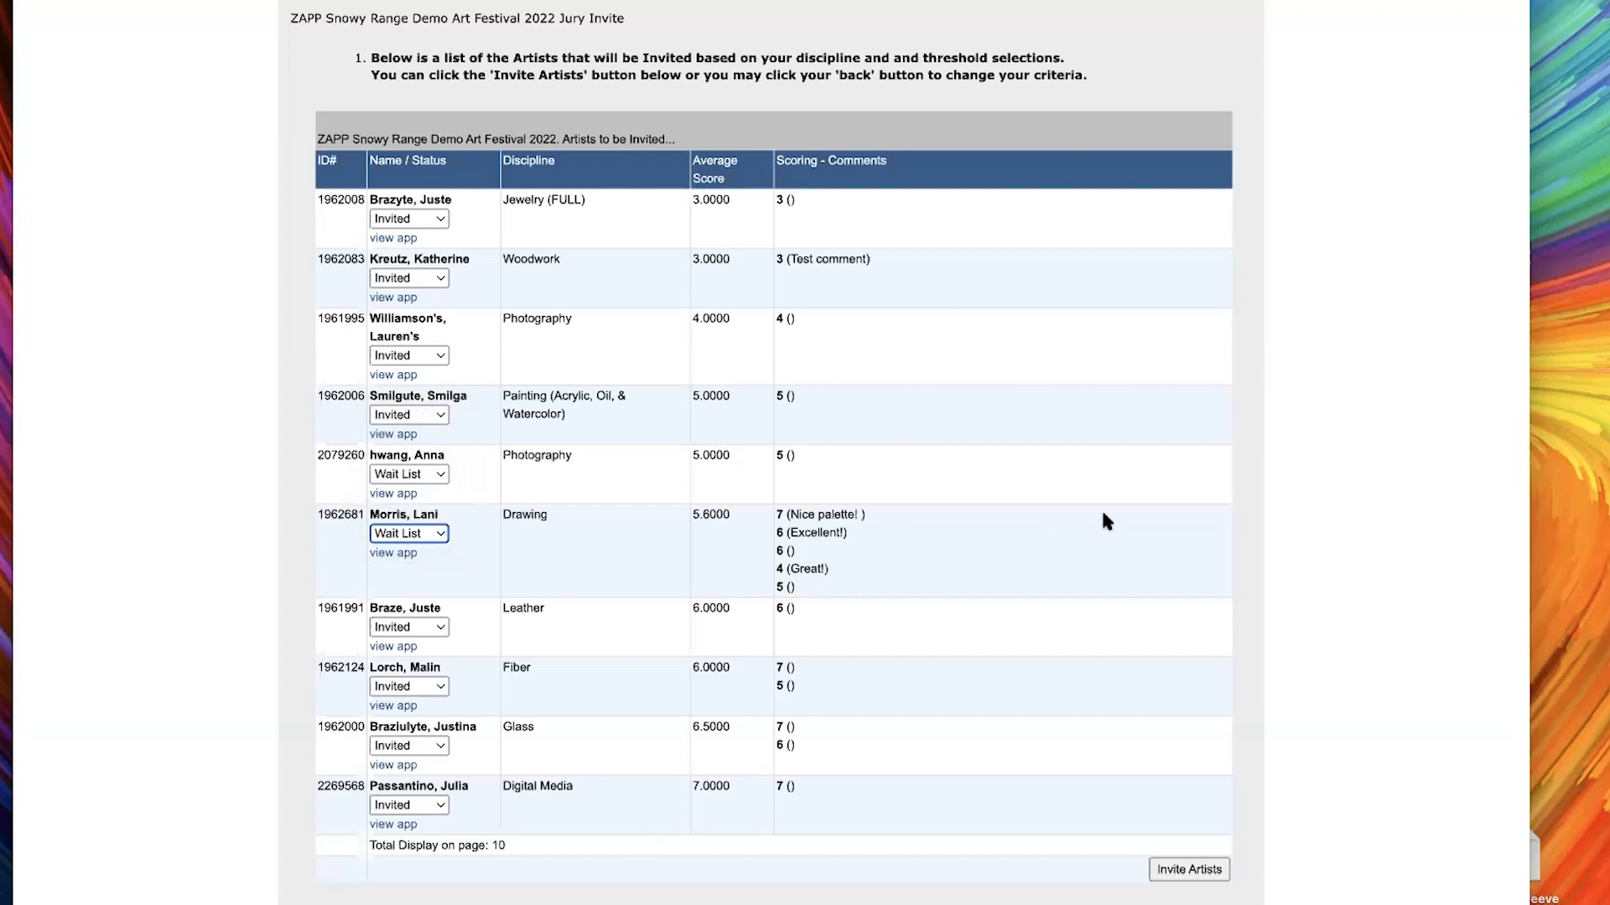
scroll(1002, 711, "down", 1)
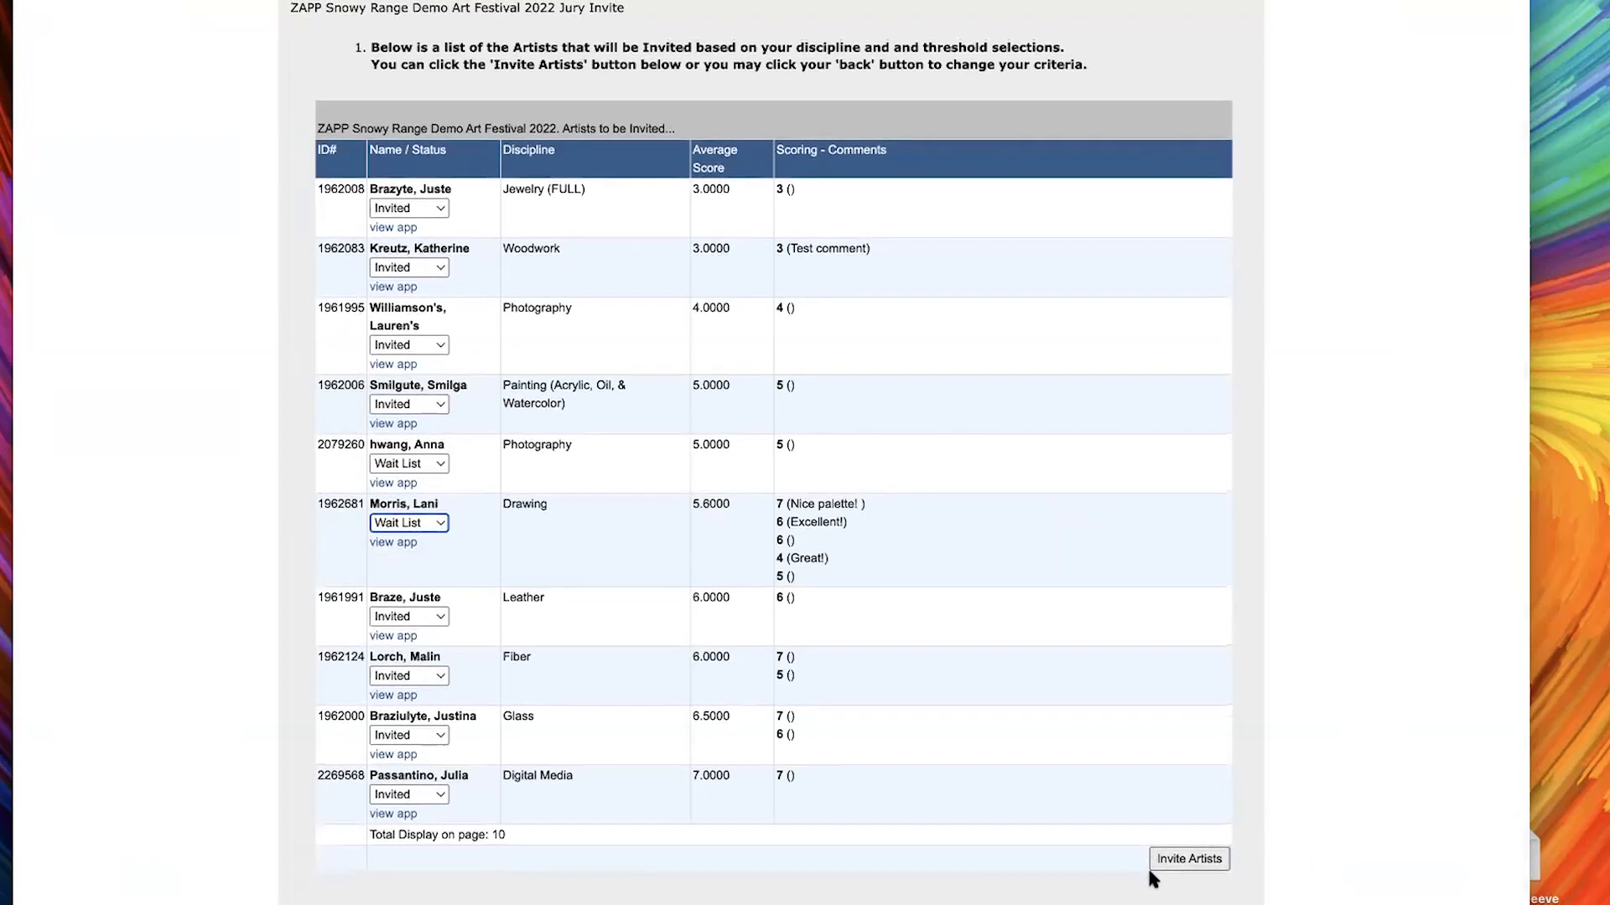
left_click(1199, 870)
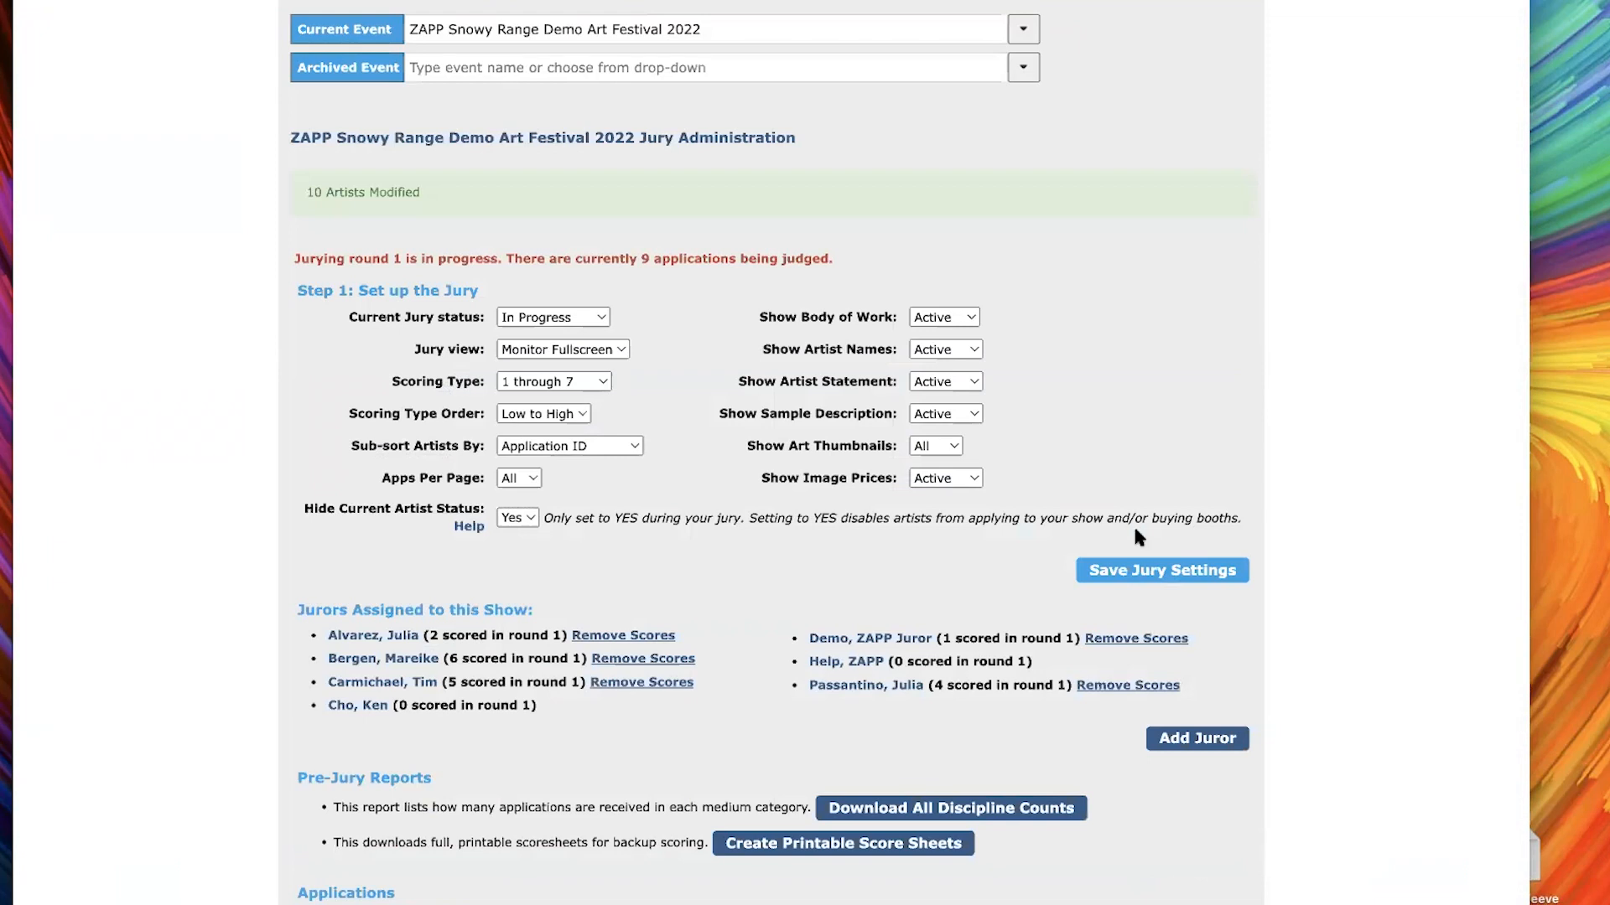
Review the applications left on the Jury Administration page and open the event's management page for Received applications
scroll(1125, 466, "down", 2)
scroll(642, 520, "down", 4)
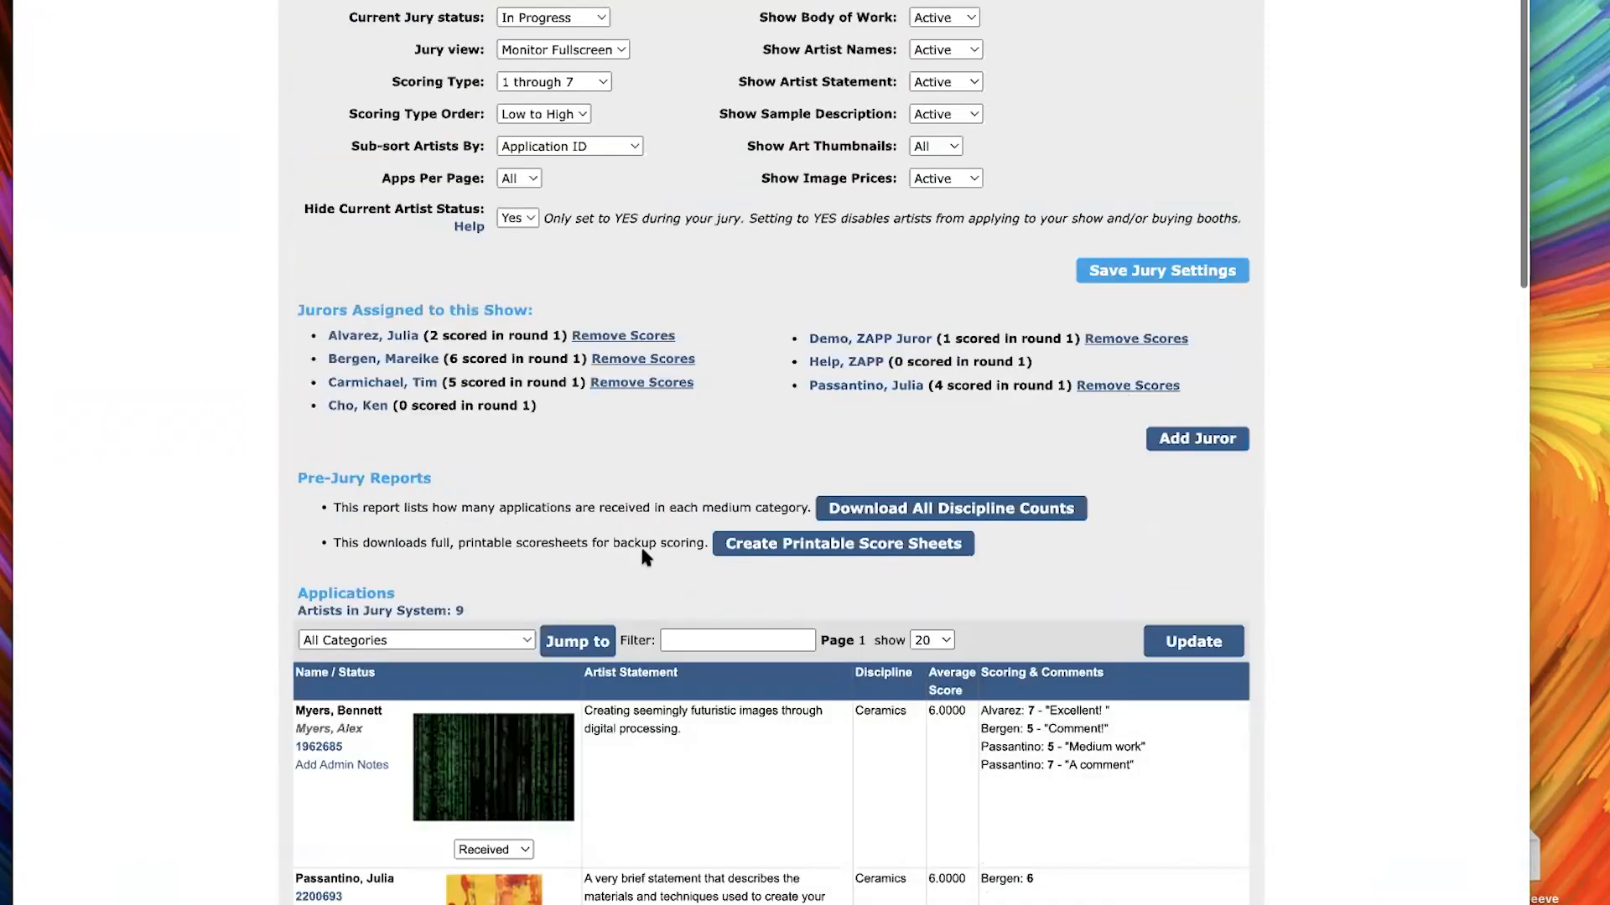
scroll(642, 553, "down", 20)
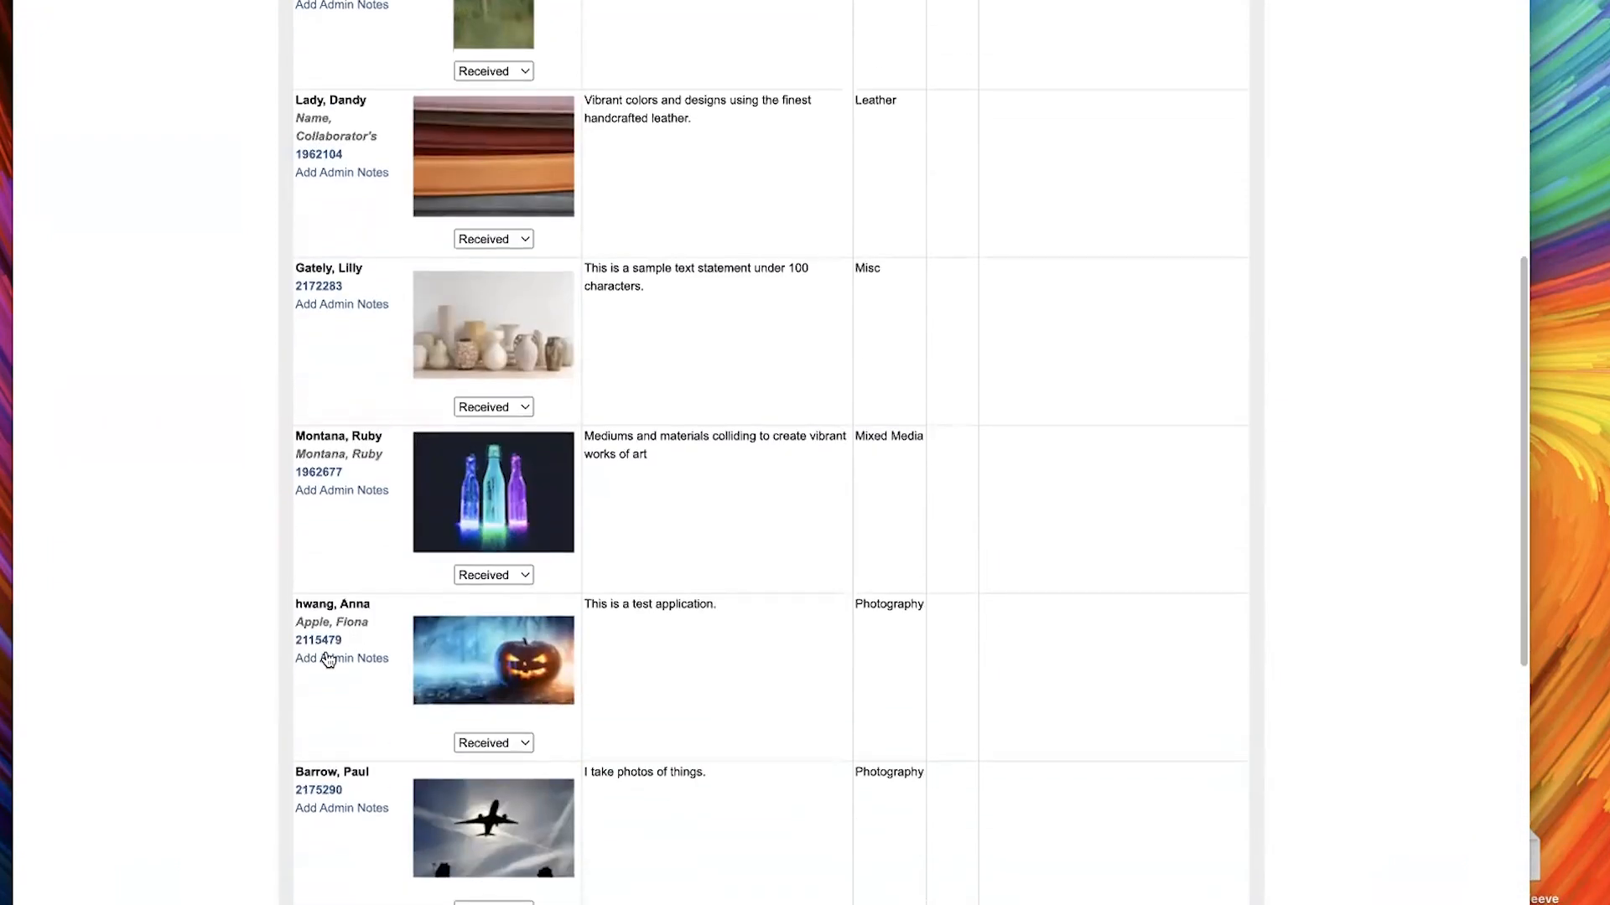
scroll(327, 660, "down", 14)
scroll(416, 641, "up", 20)
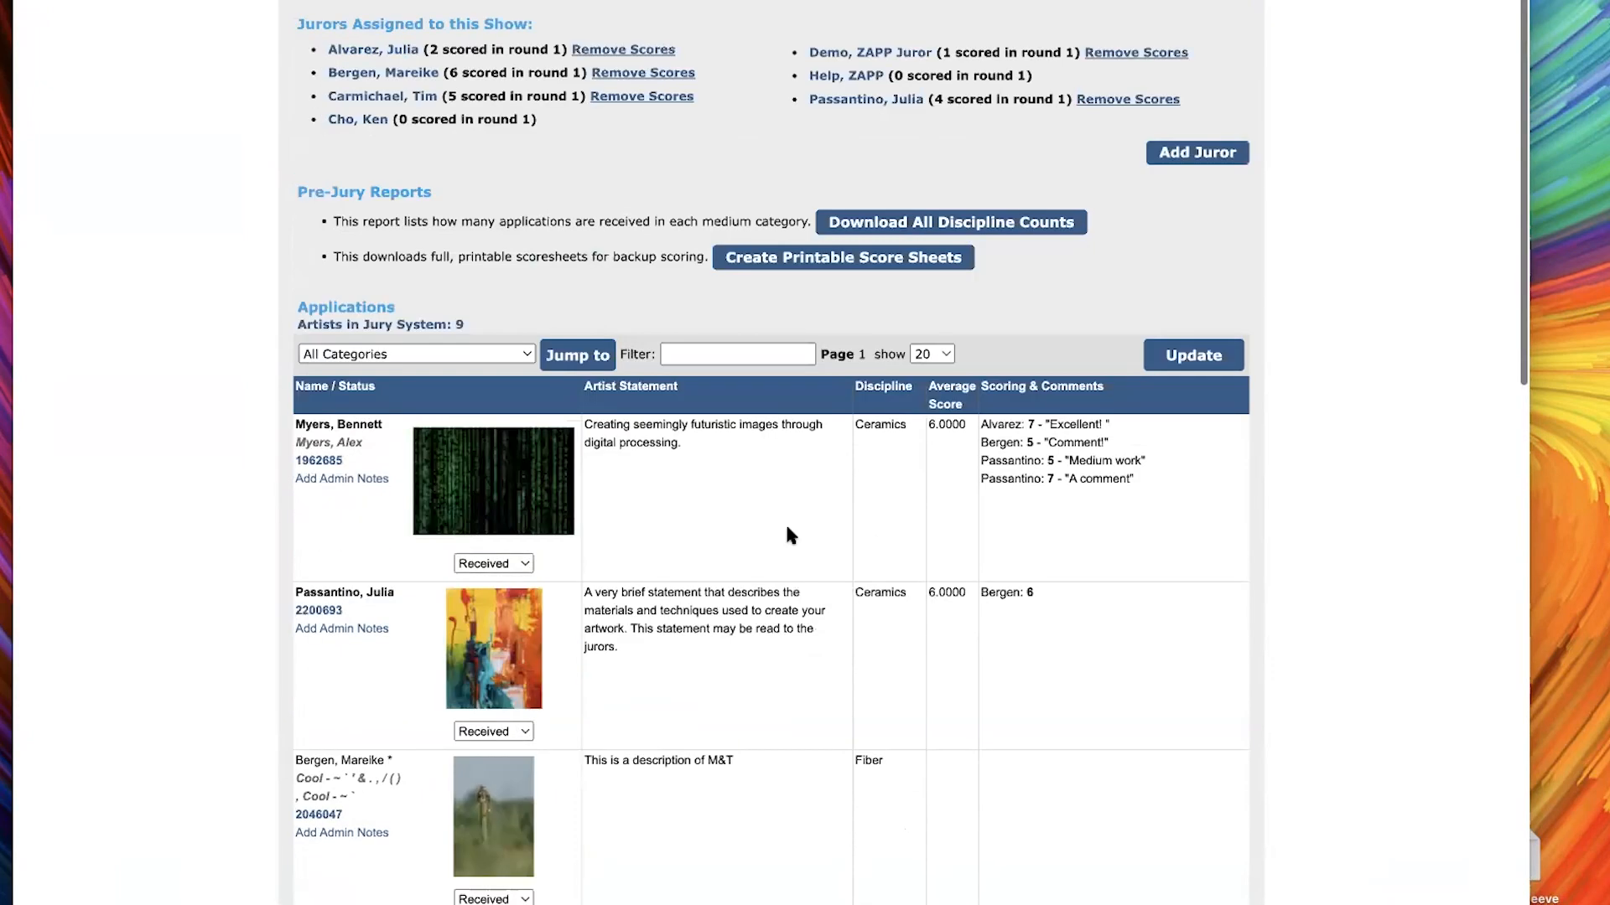
scroll(786, 535, "up", 5)
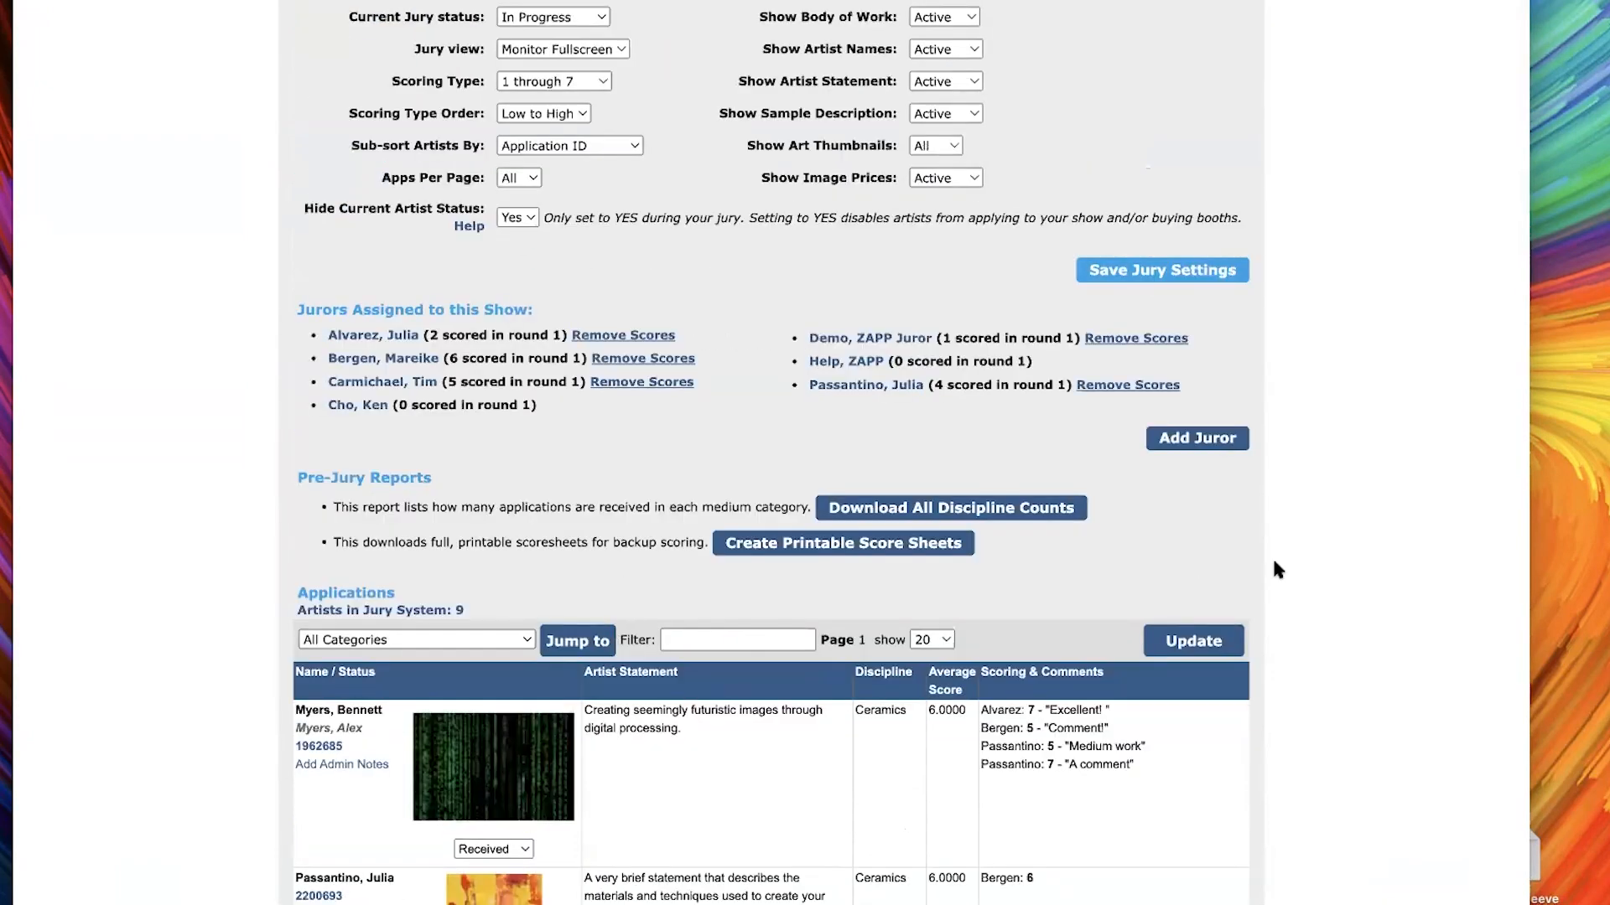
scroll(621, 365, "up", 5)
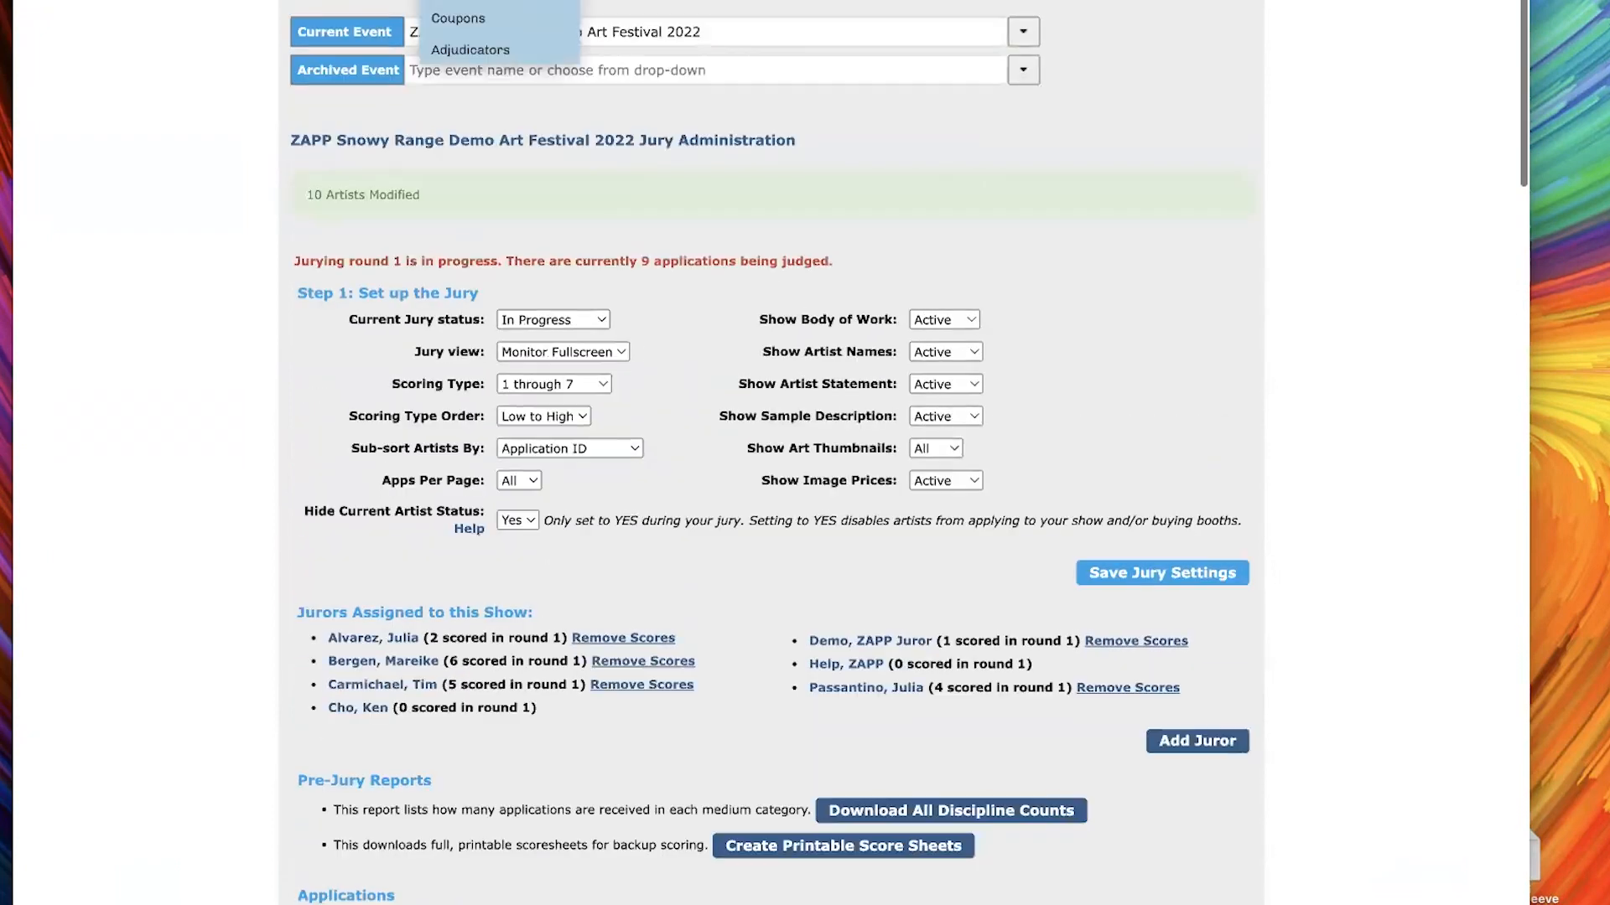
mouse_move(469, 2)
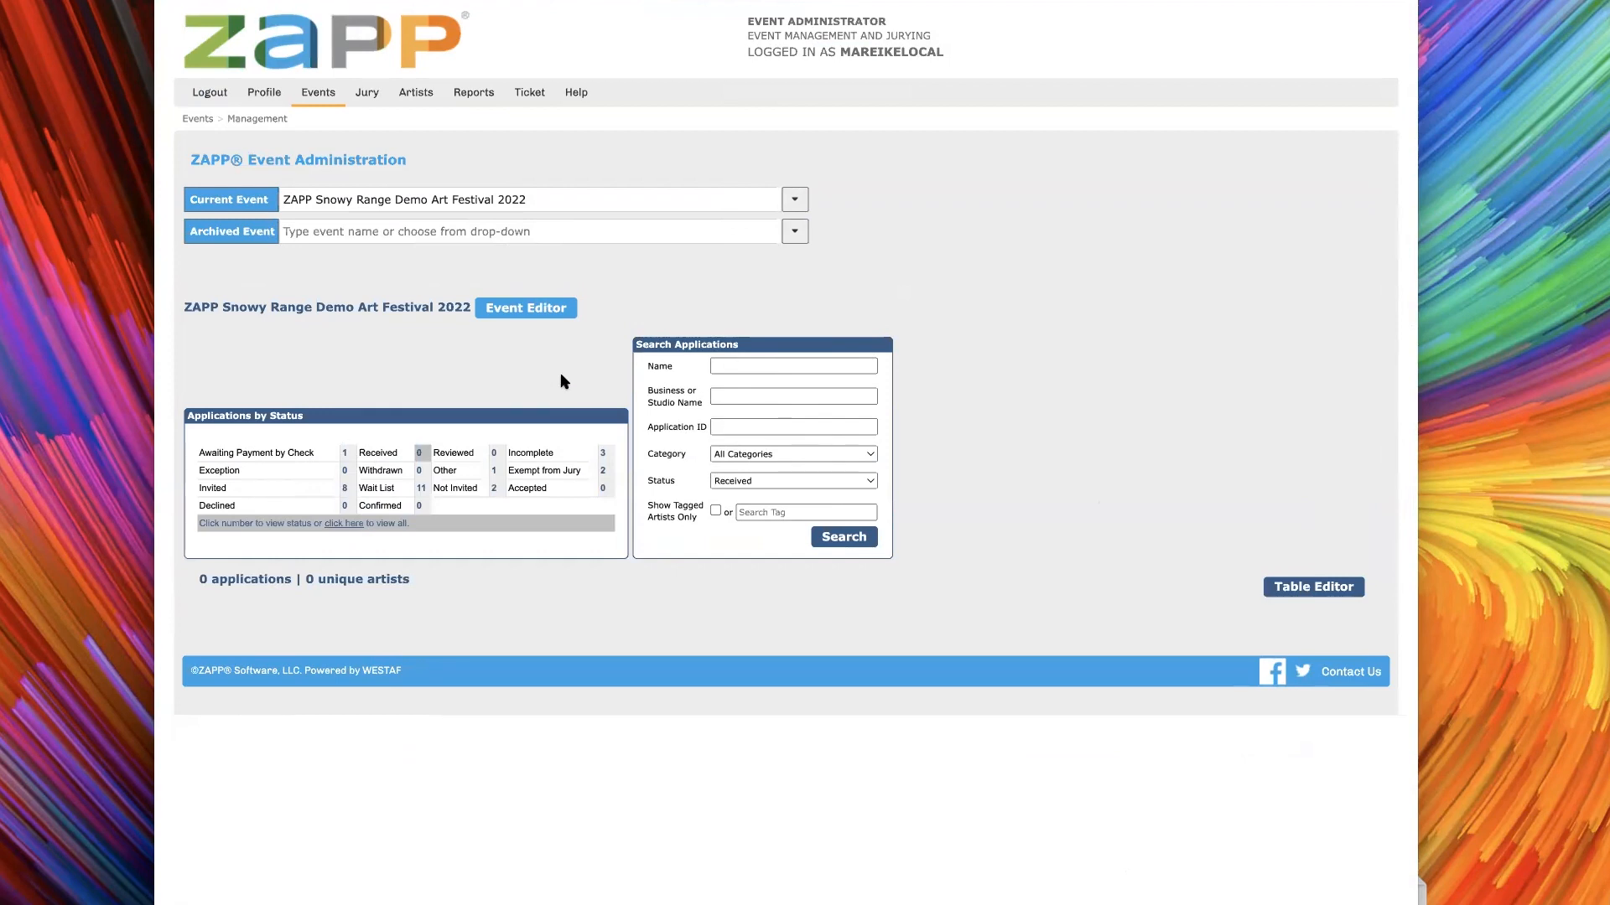
Open the Email Communication page for ZAPP Snowy Range Demo Art Festival 2022
mouse_move(373, 94)
mouse_move(317, 95)
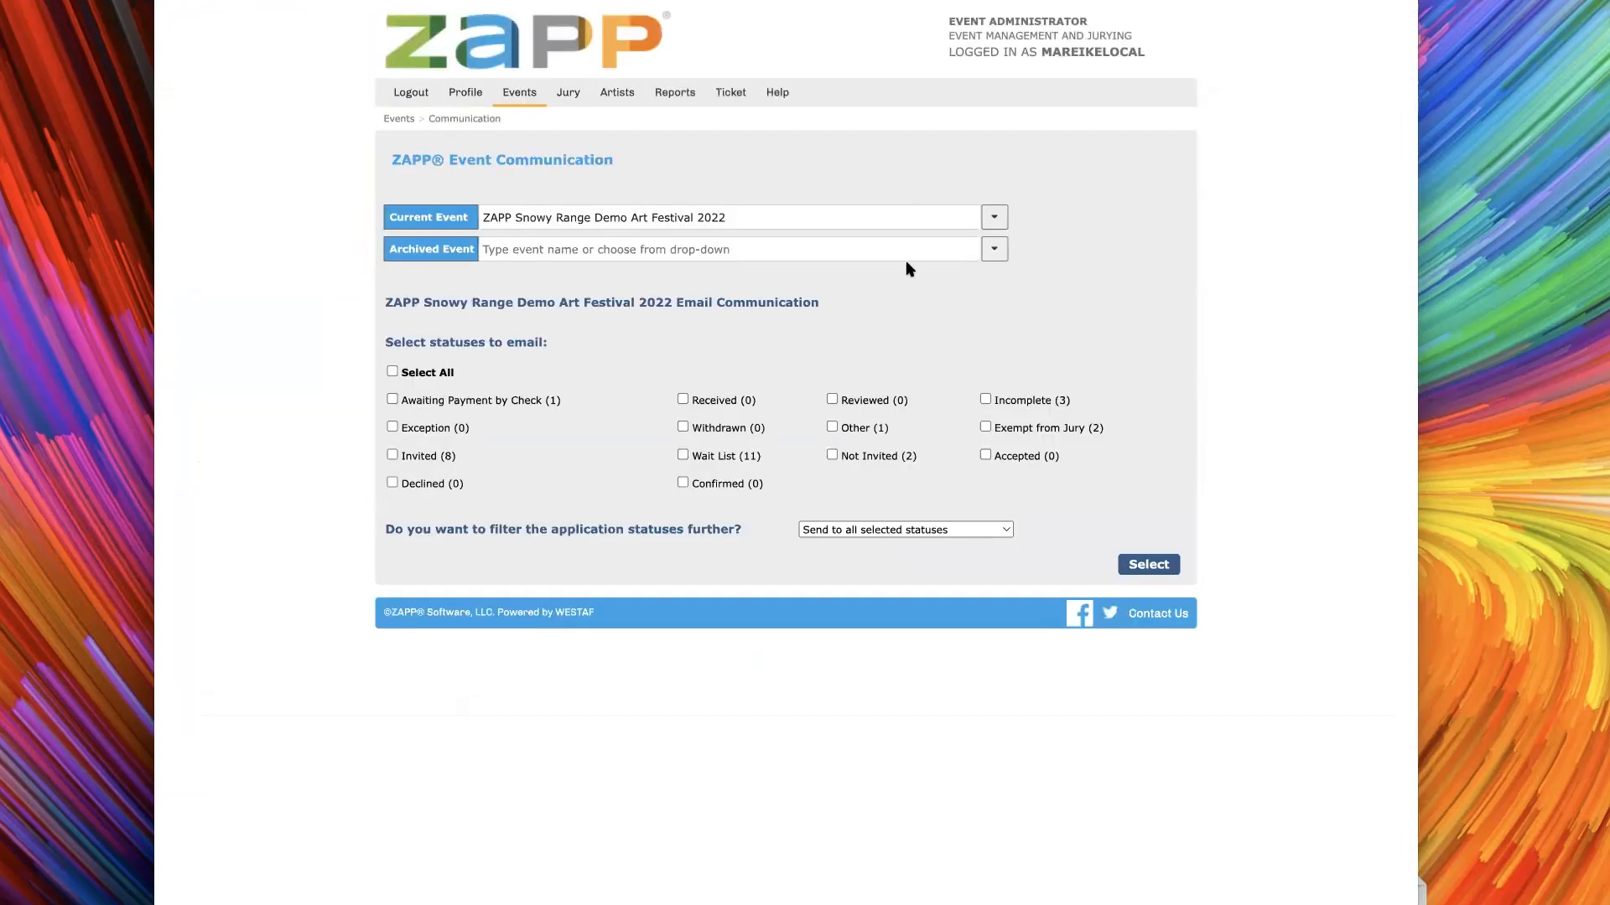
double_click(778, 305)
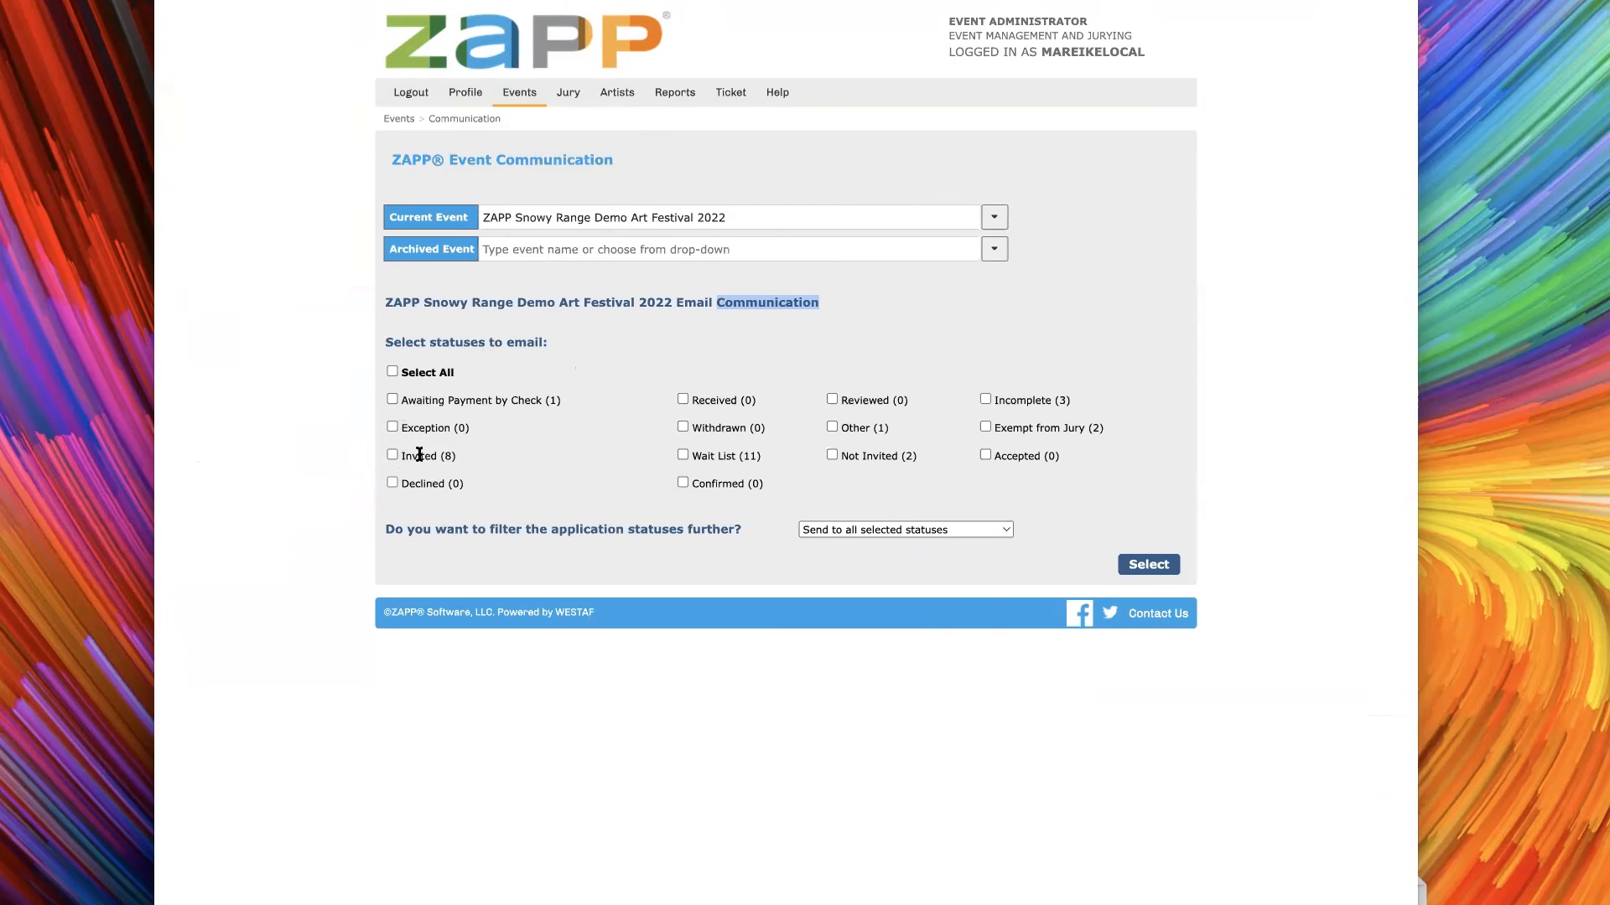
Choose the Invited status as email recipients, keeping Send to all selected statuses, and load the email form
left_click(392, 455)
left_click(970, 537)
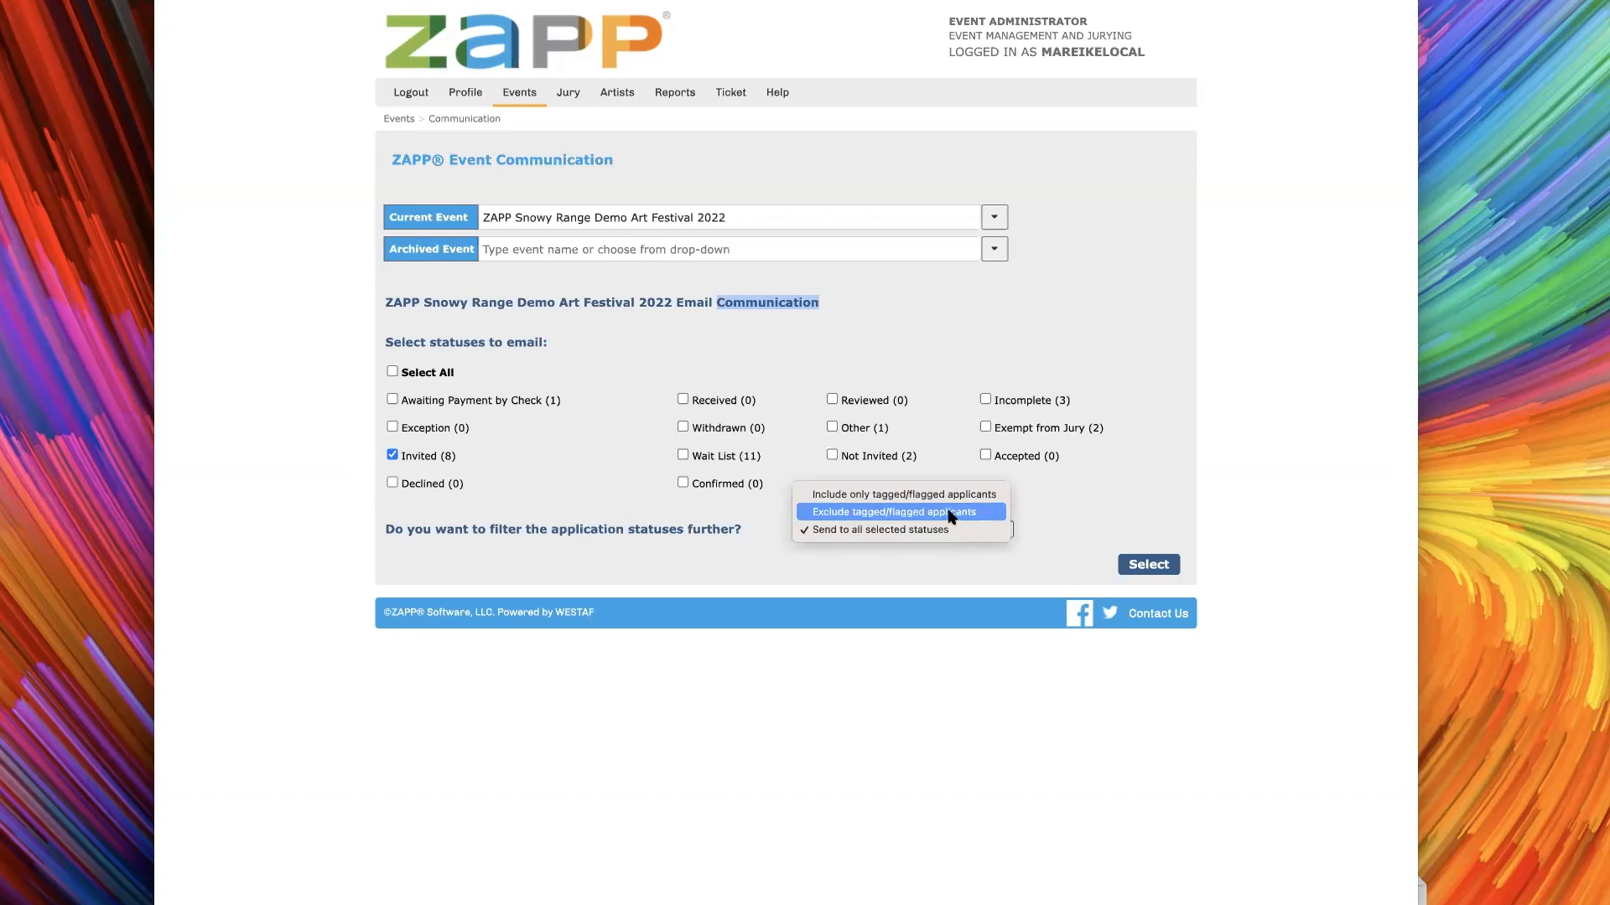
left_click(1156, 565)
left_click(1152, 565)
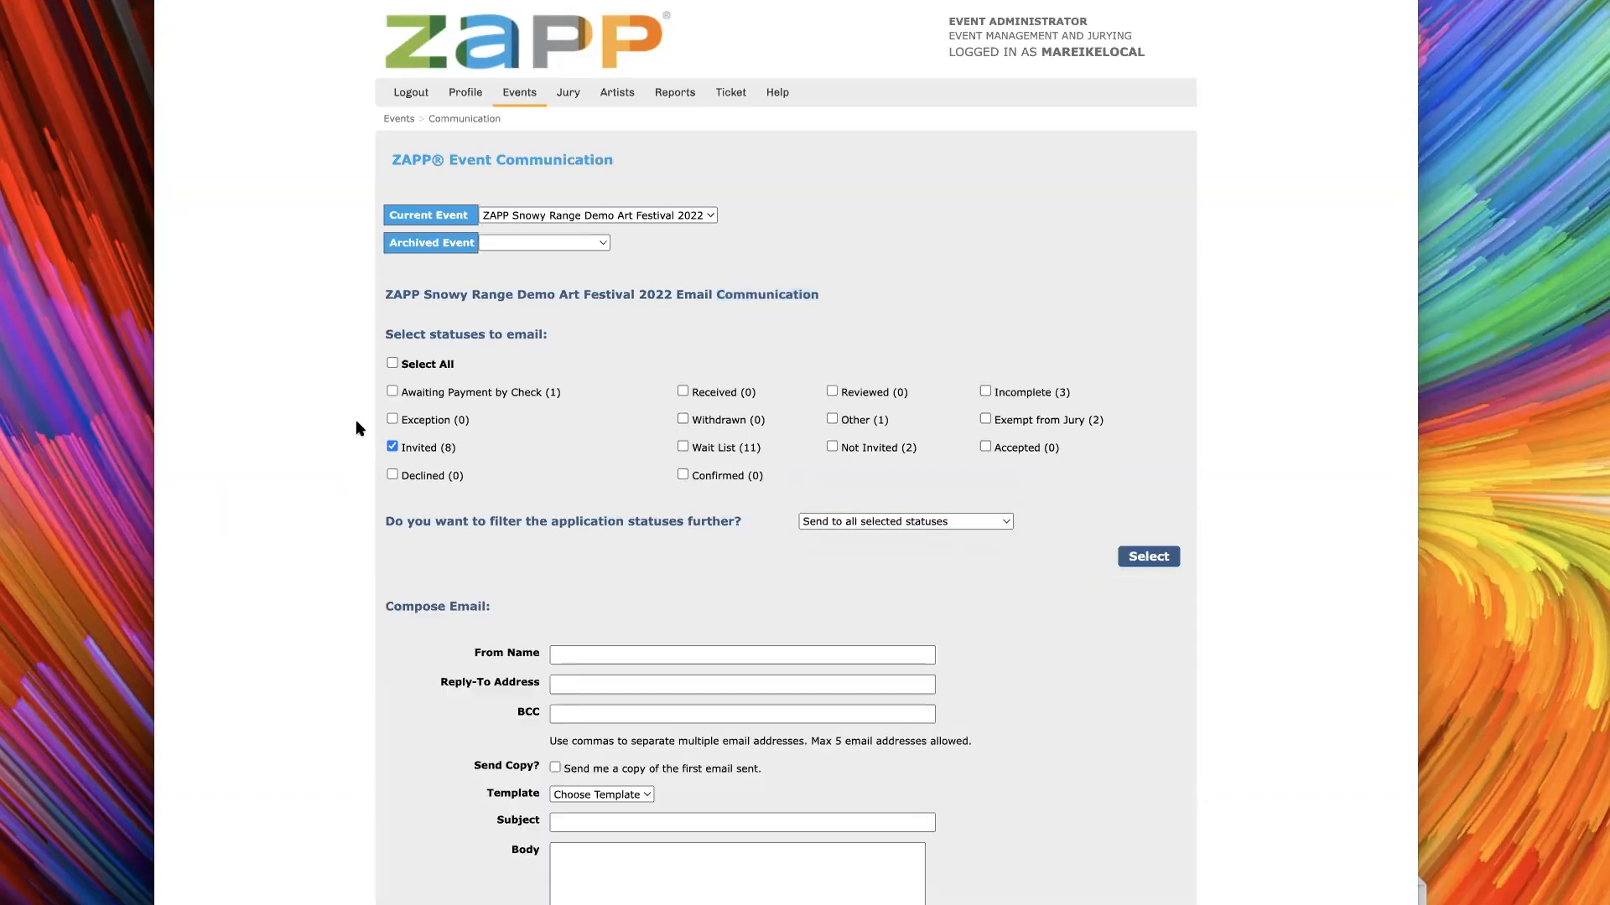
Open the communication template editor from the Compose Email section's template choices
scroll(370, 583, "down", 4)
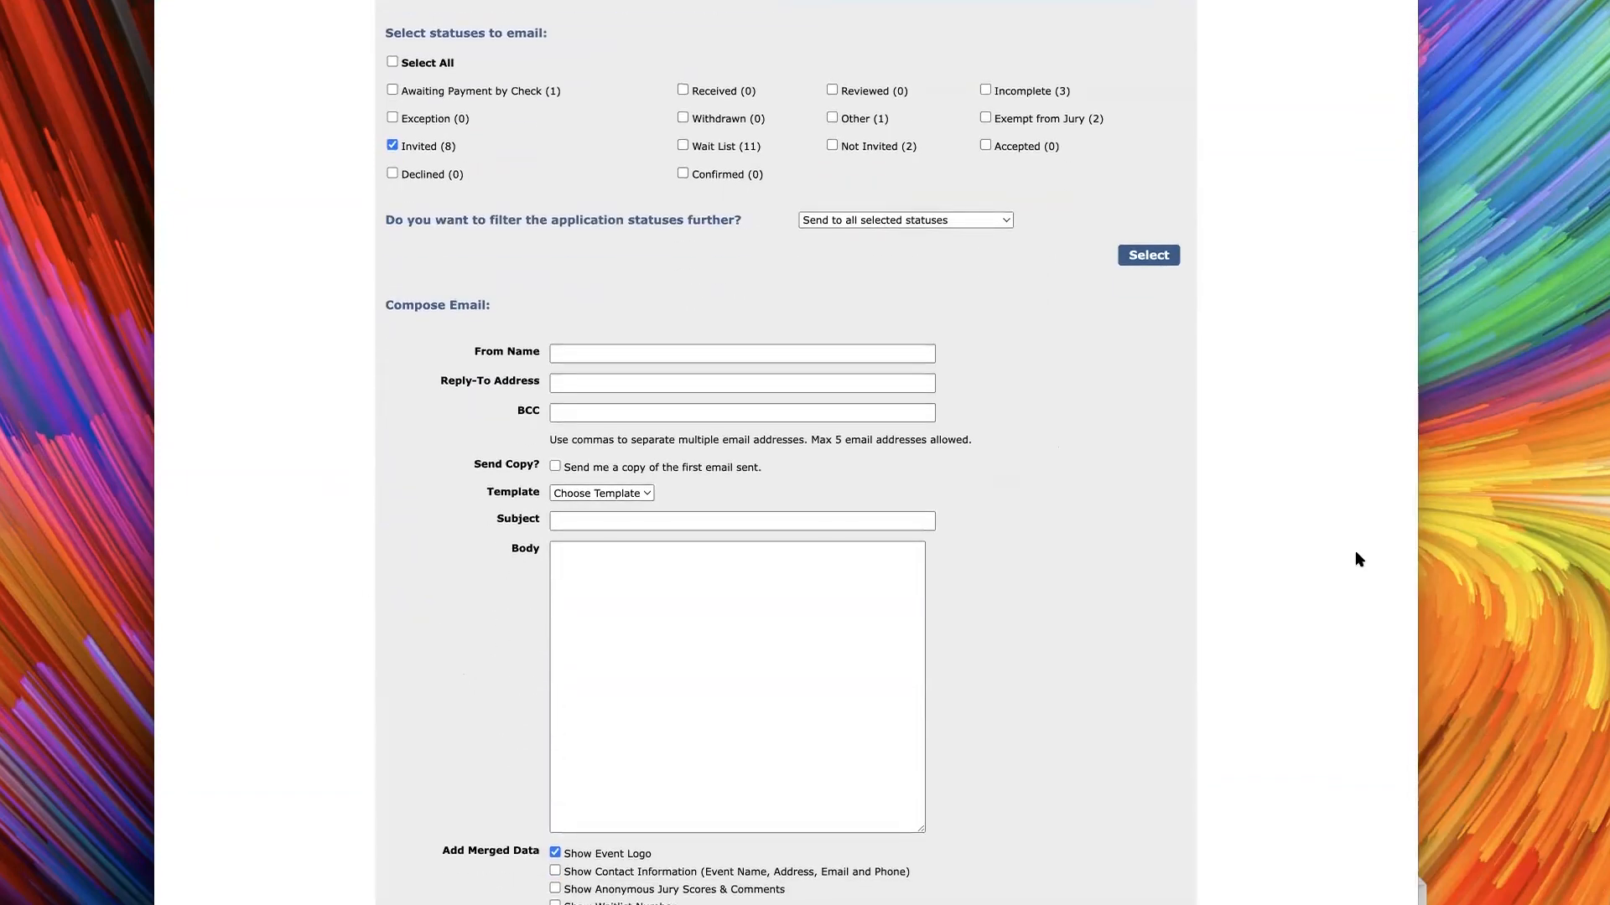
scroll(336, 420, "down", 1)
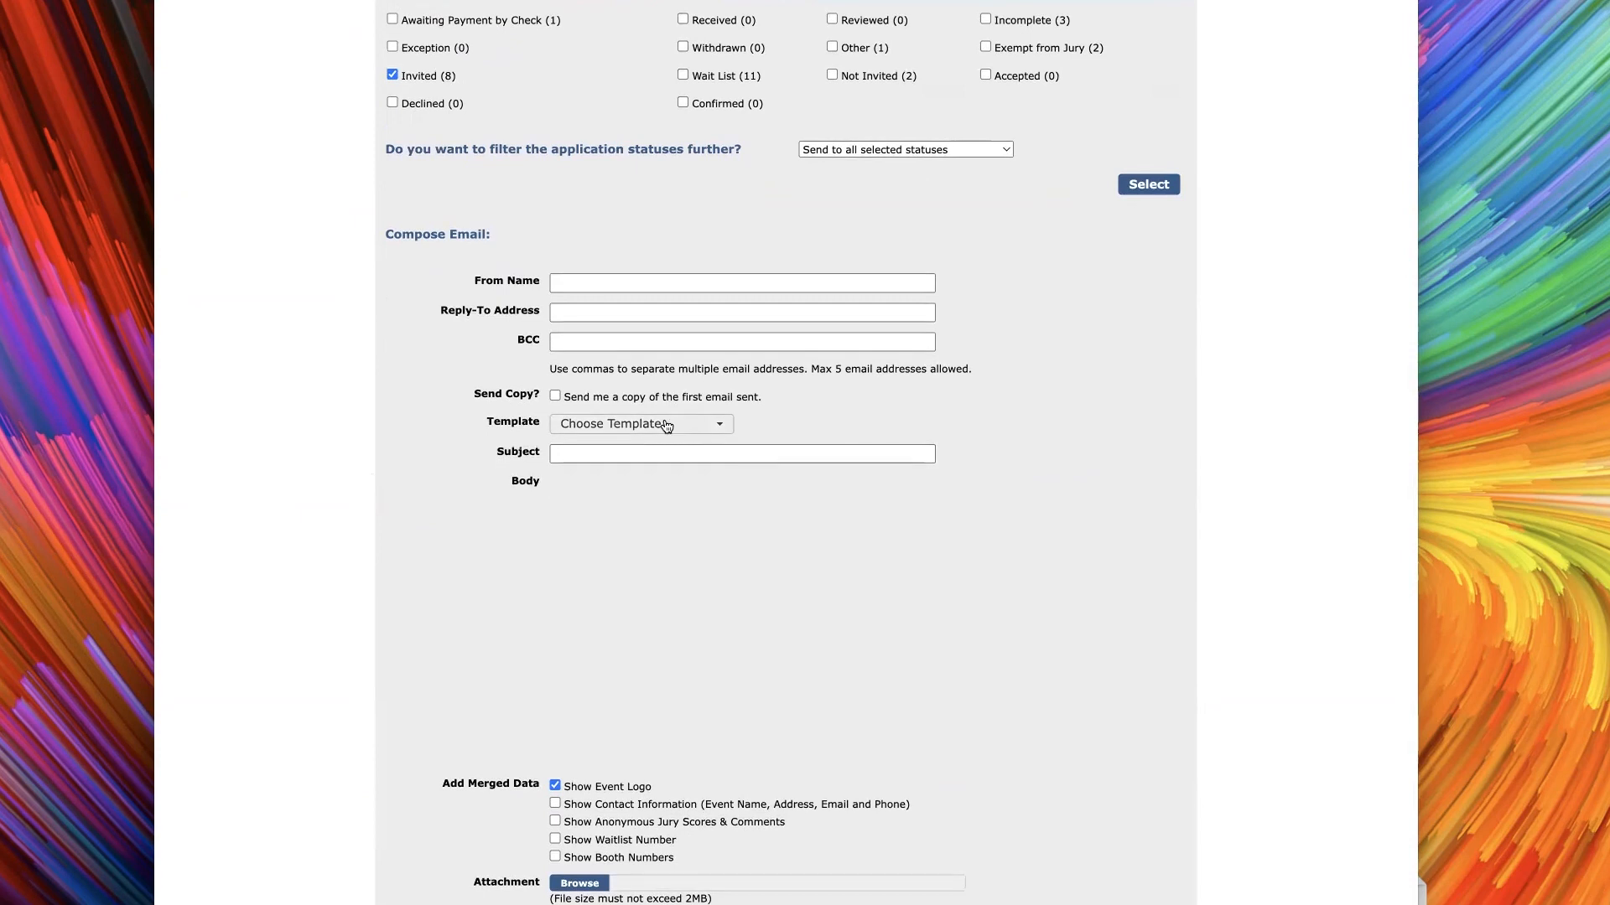
left_click(654, 496)
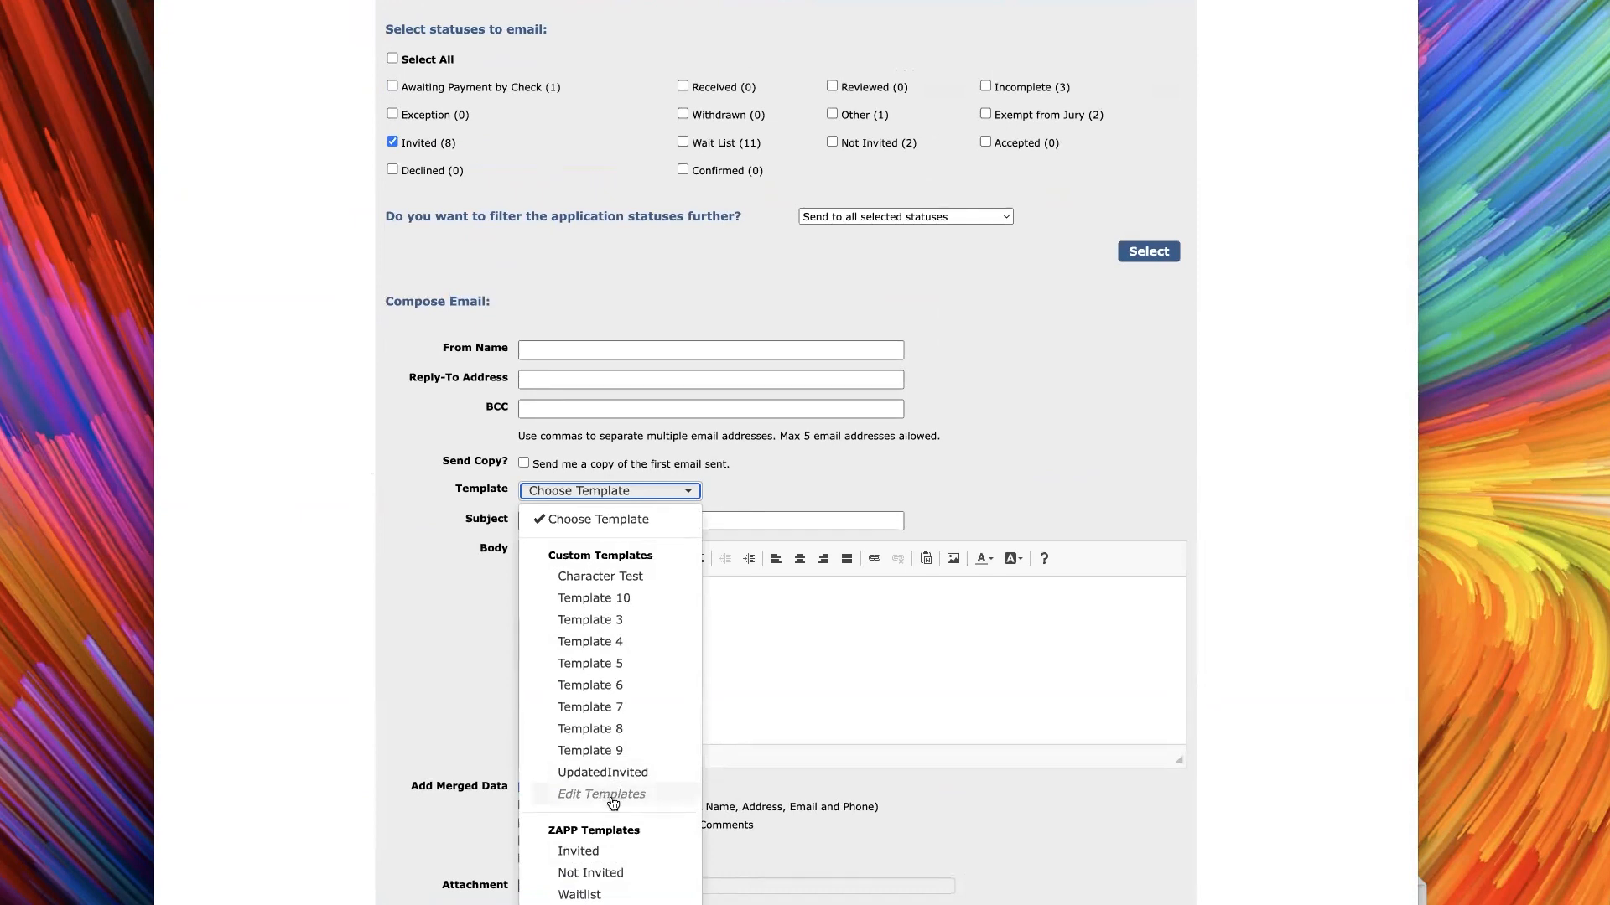
left_click(610, 795)
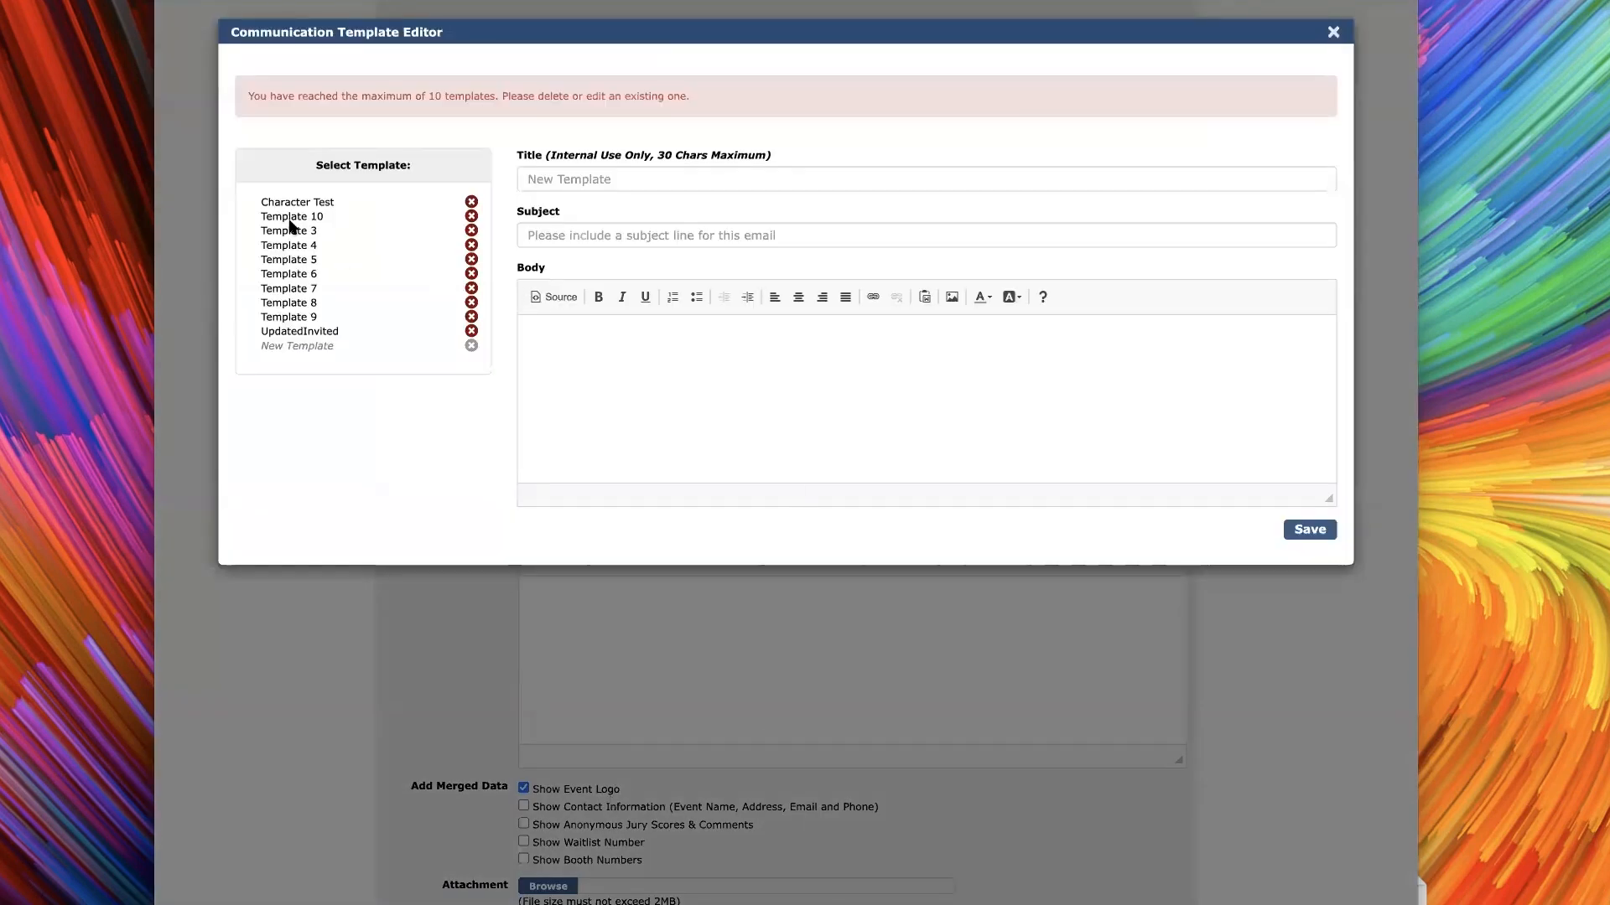
Examine Template 4 and the UpdatedInvited template, selecting the first SHOW_NAME placeholder in the UpdatedInvited body
left_click(283, 248)
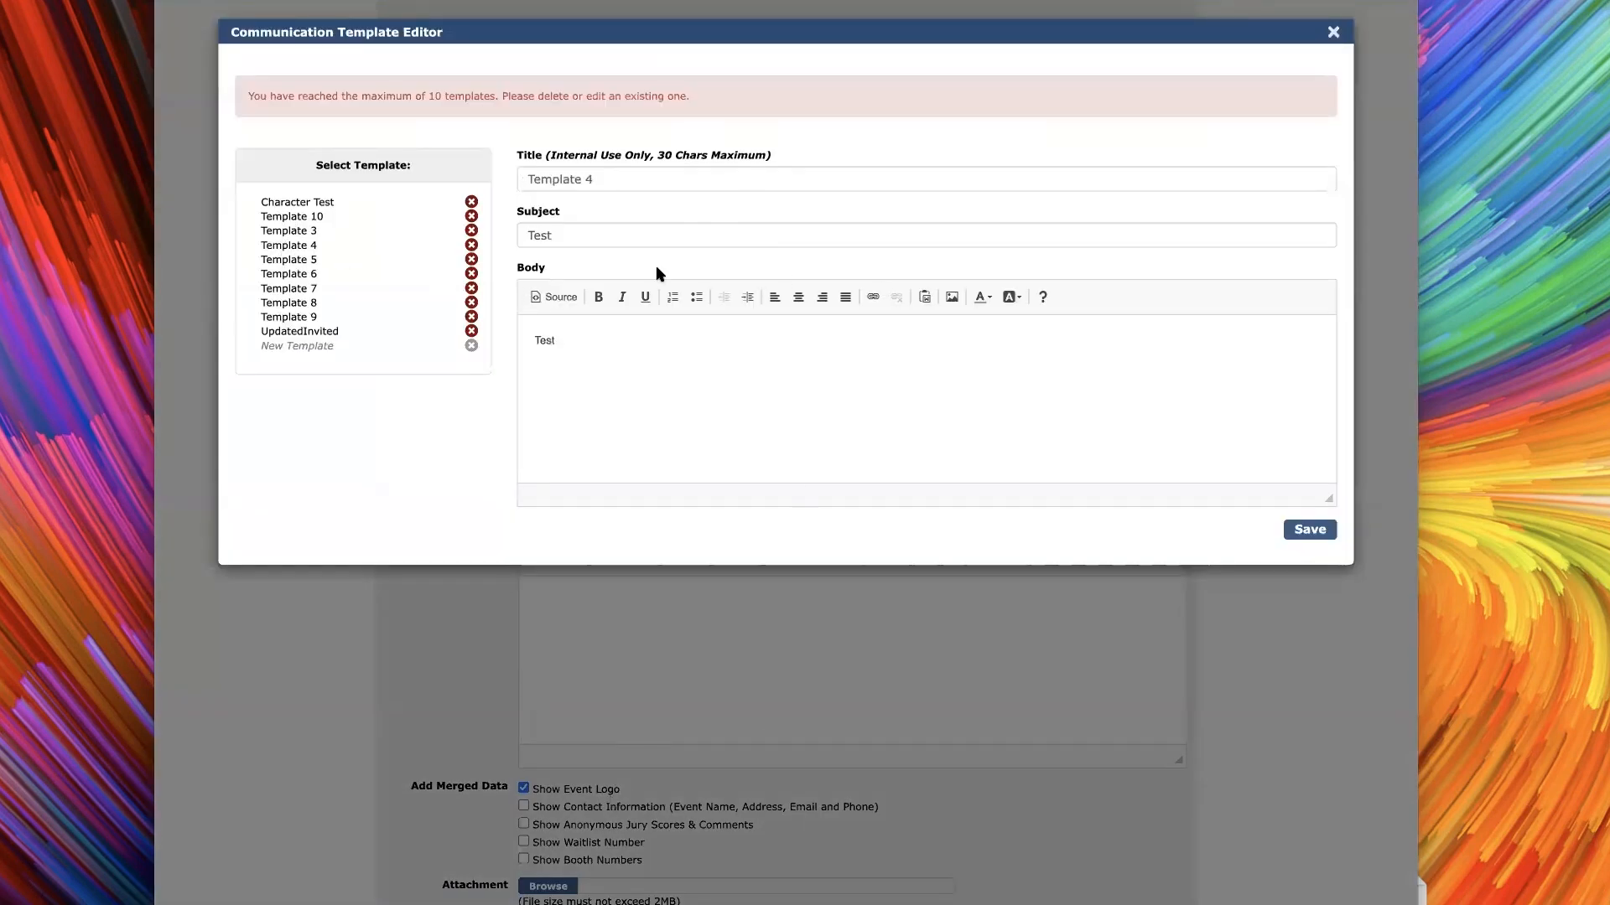
left_click(651, 182)
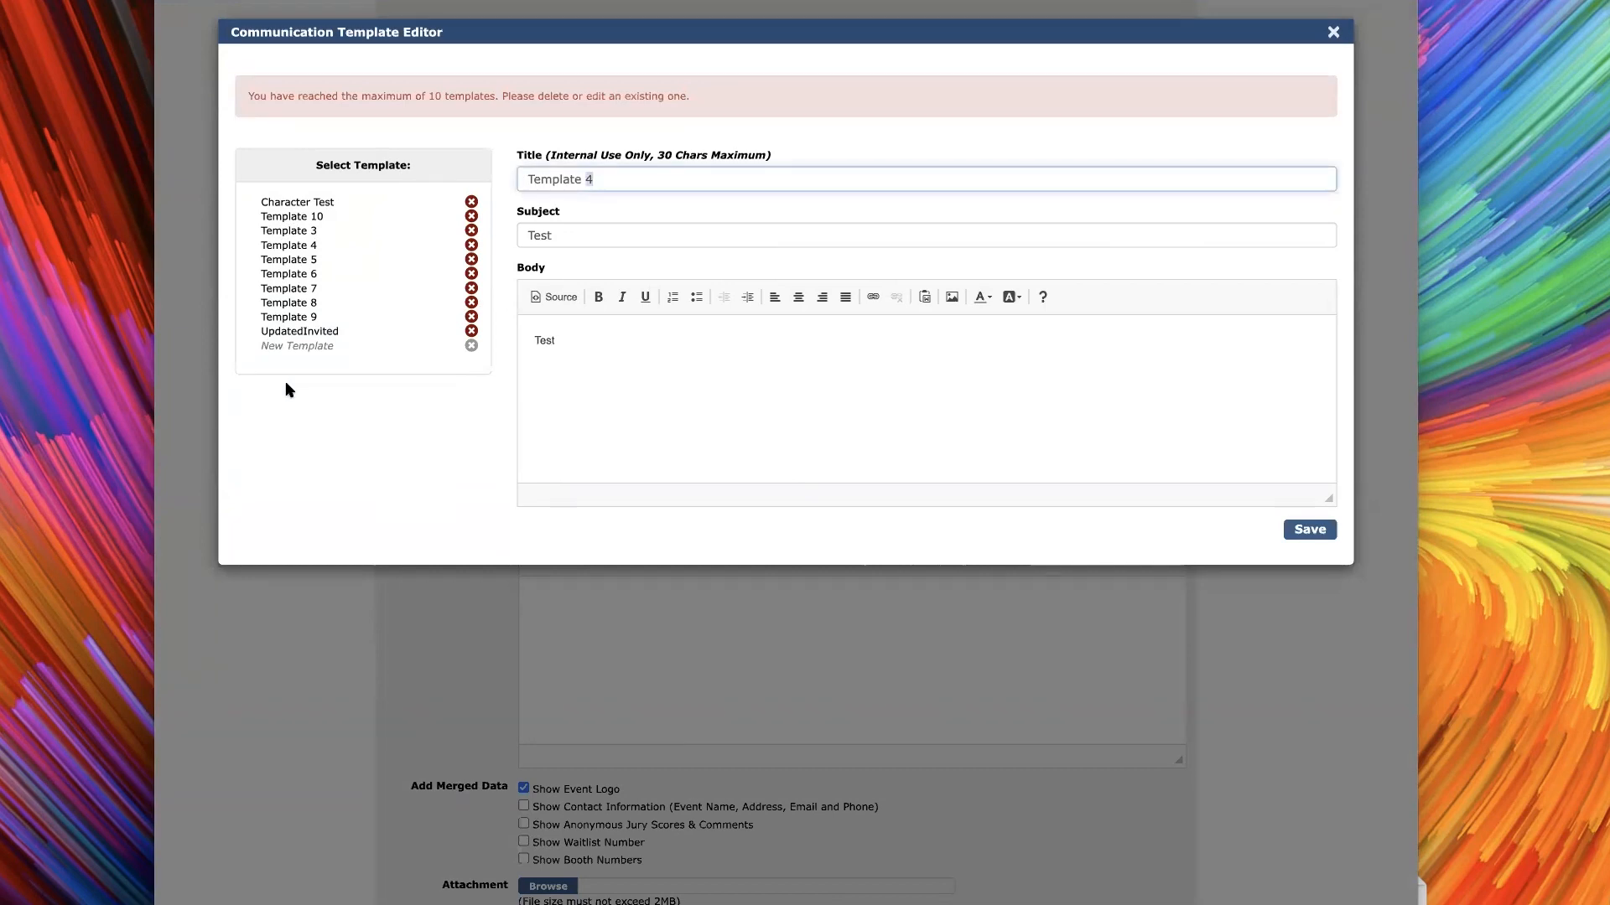
left_click(291, 331)
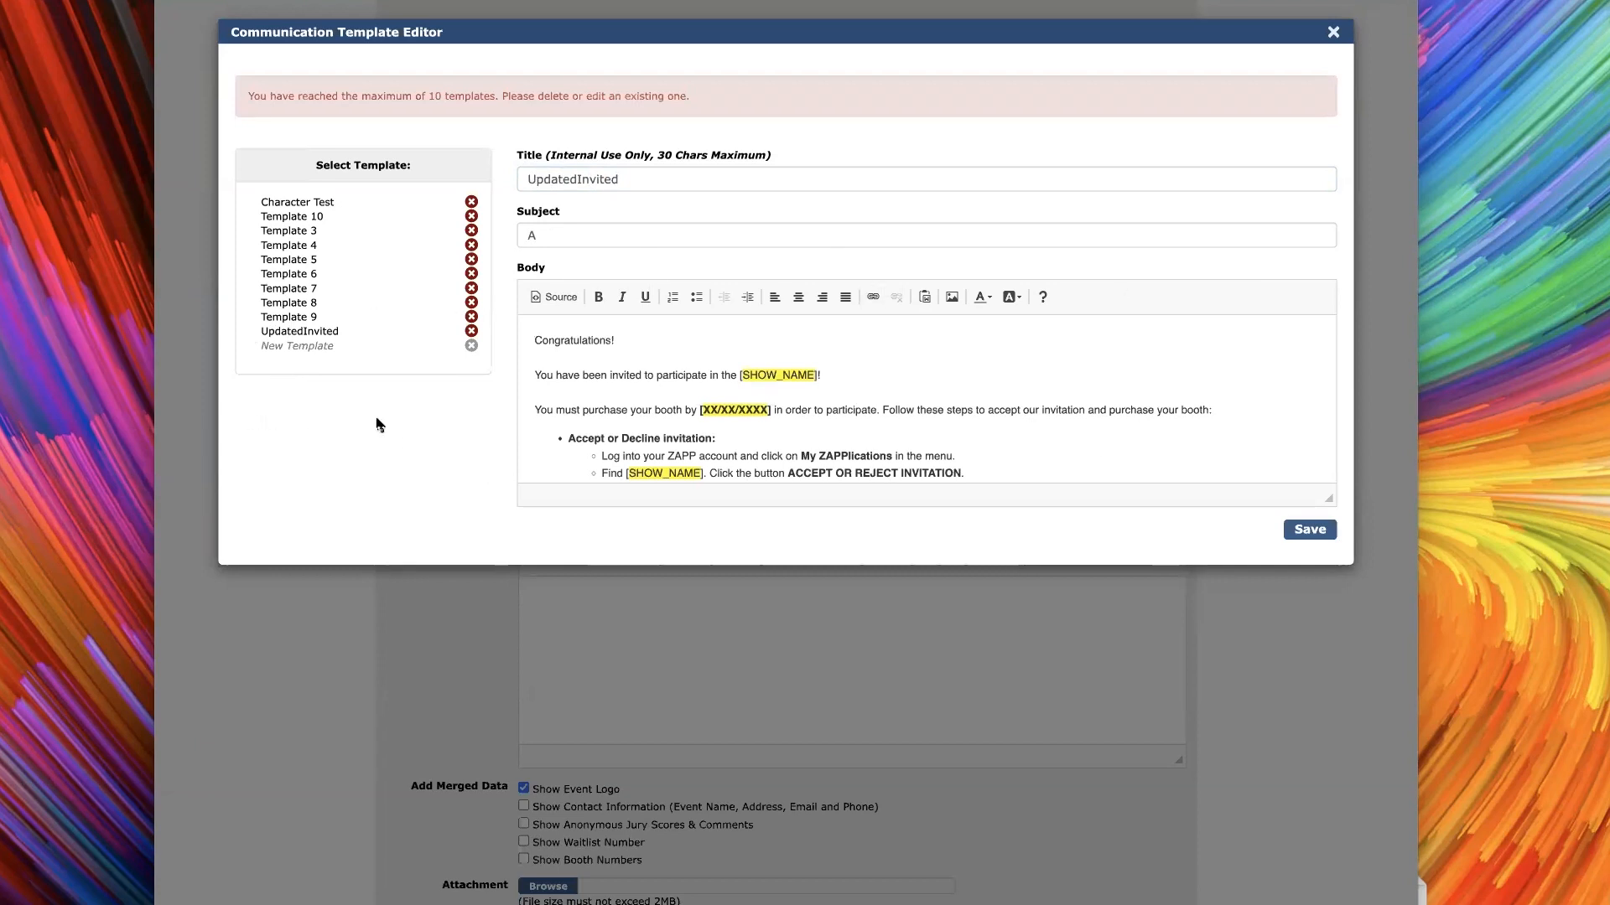
scroll(708, 341, "down", 2)
scroll(961, 468, "up", 2)
left_click_drag(813, 376, 744, 375)
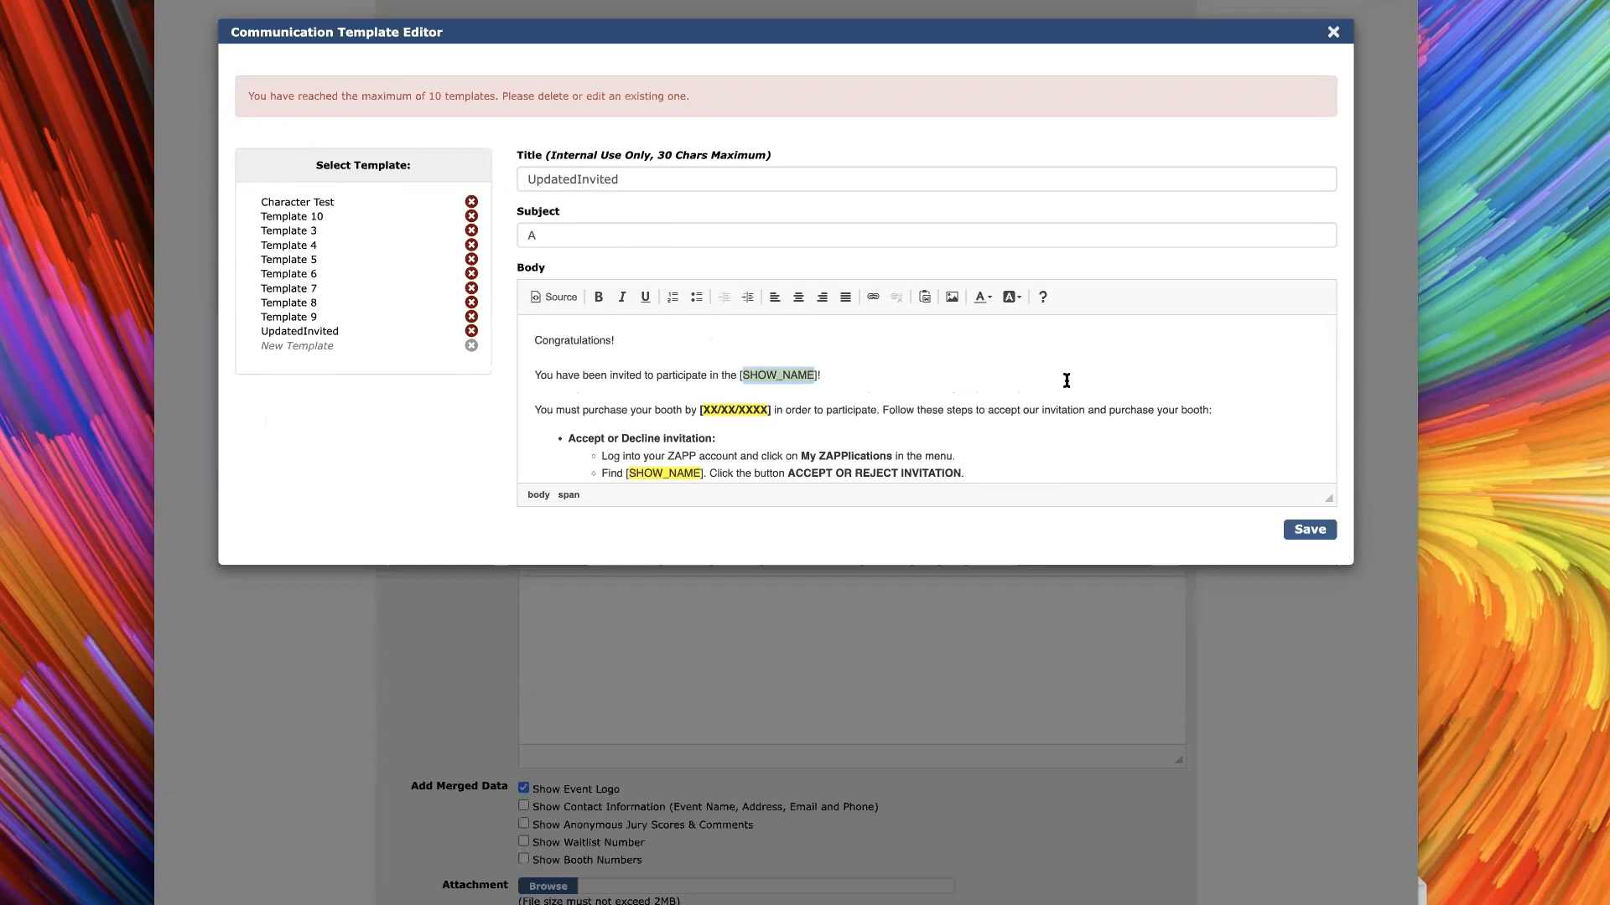
Examine the accept-invitation and booth-purchase instructions in the UpdatedInvited template body, and close the template editor
scroll(1060, 373, "down", 2)
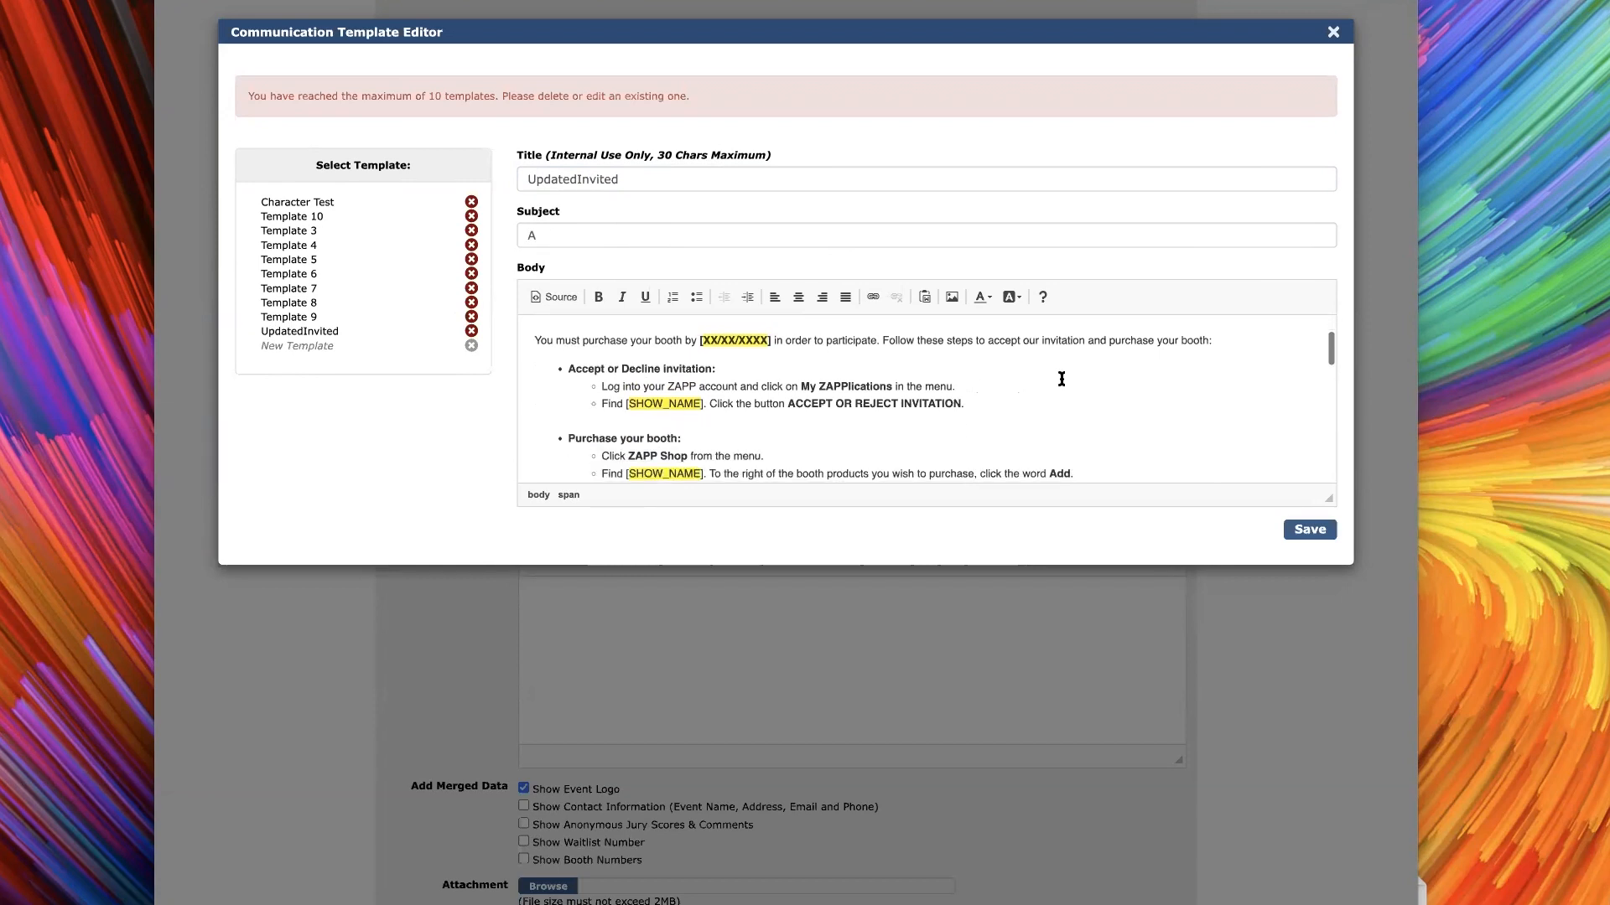
left_click(981, 403)
scroll(874, 398, "down", 2)
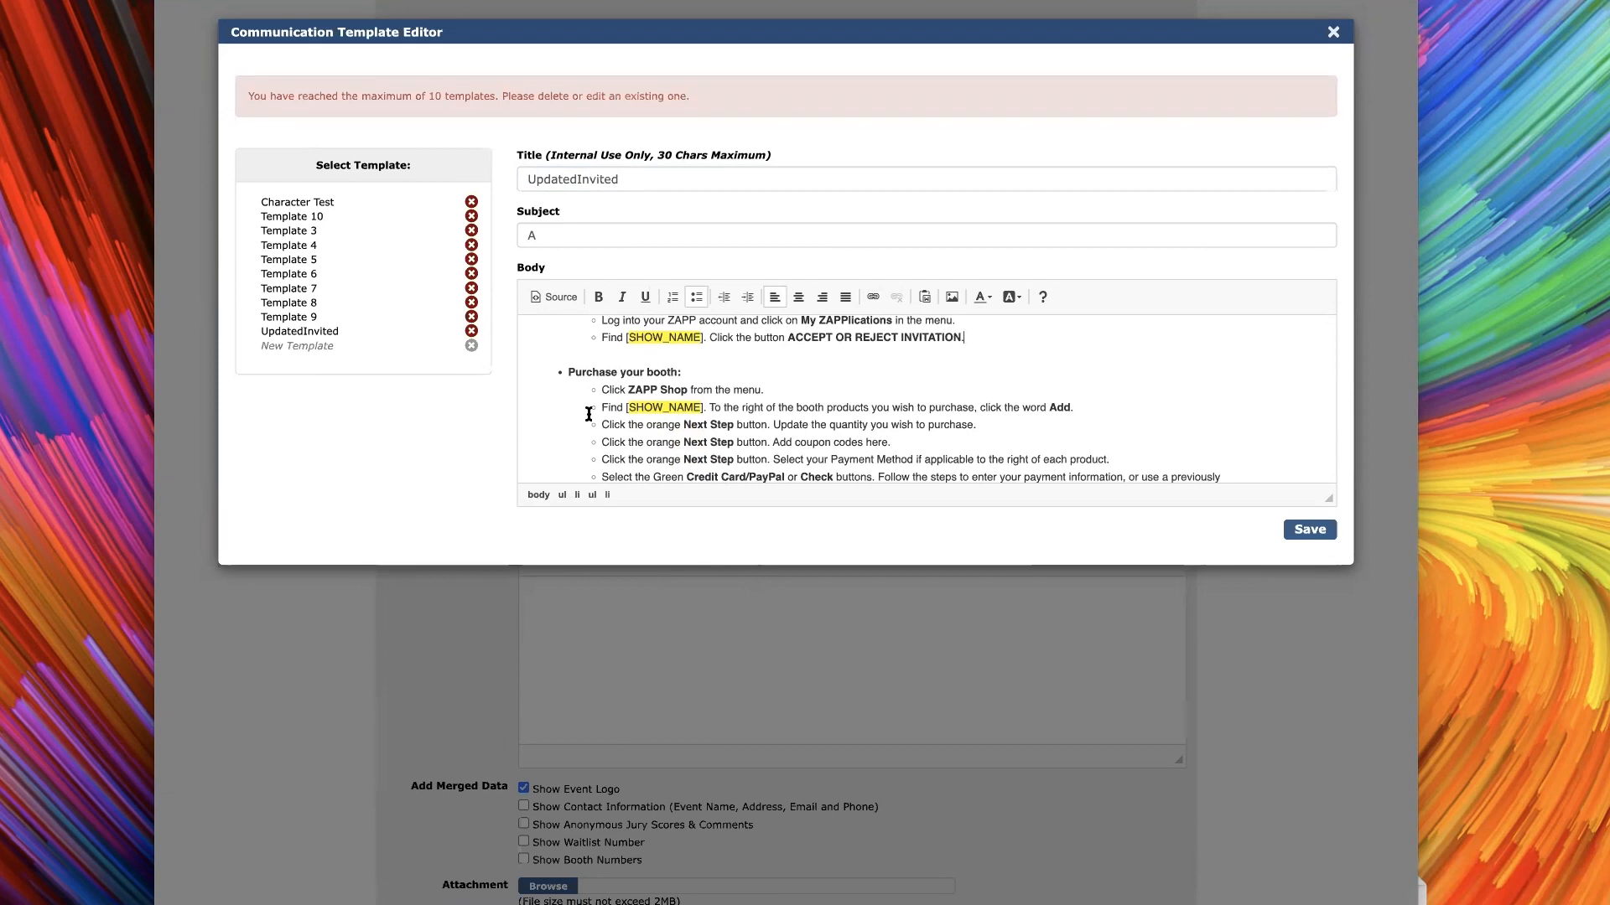
left_click(1333, 34)
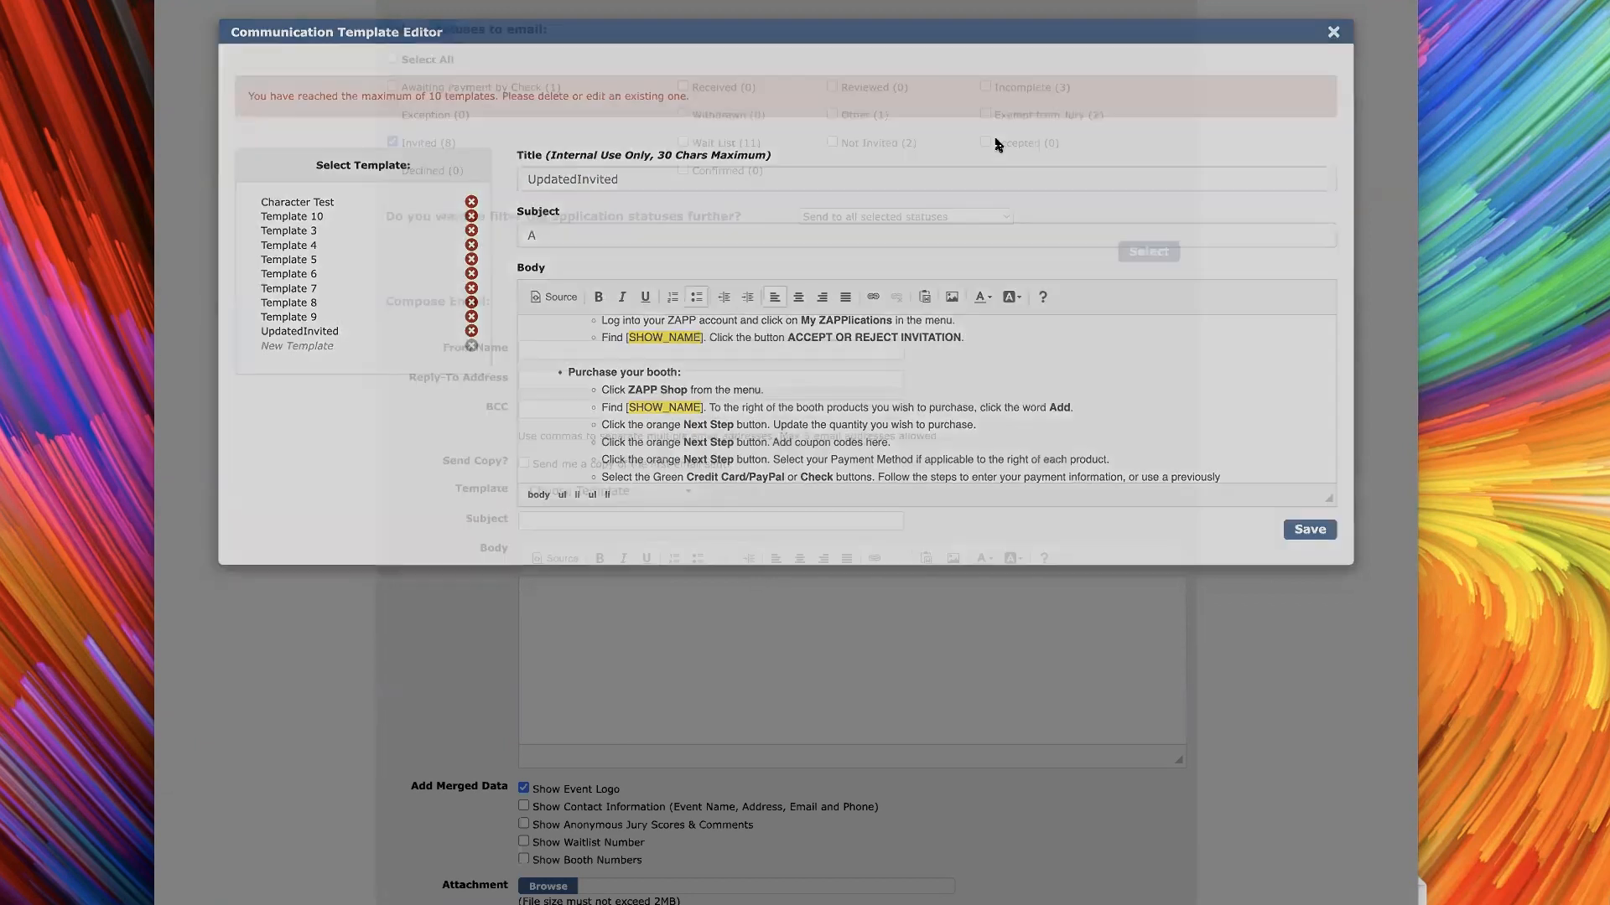
Try the custom UpdatedInvited template and the ZAPP Not Invited and Waitlist templates in the email form
left_click(579, 494)
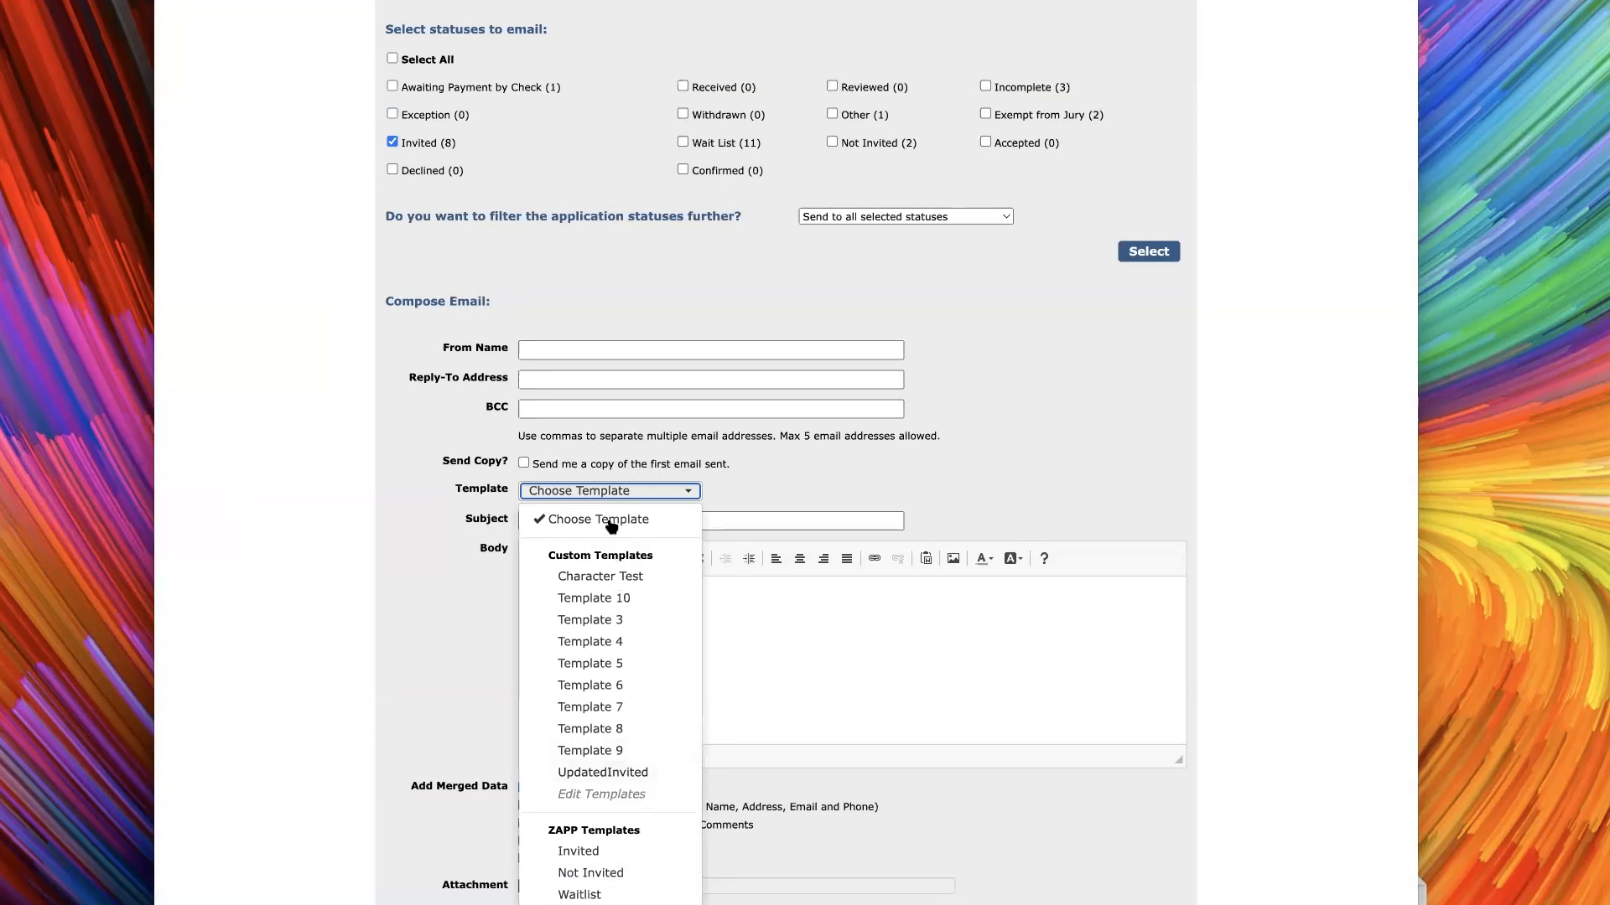
left_click(600, 773)
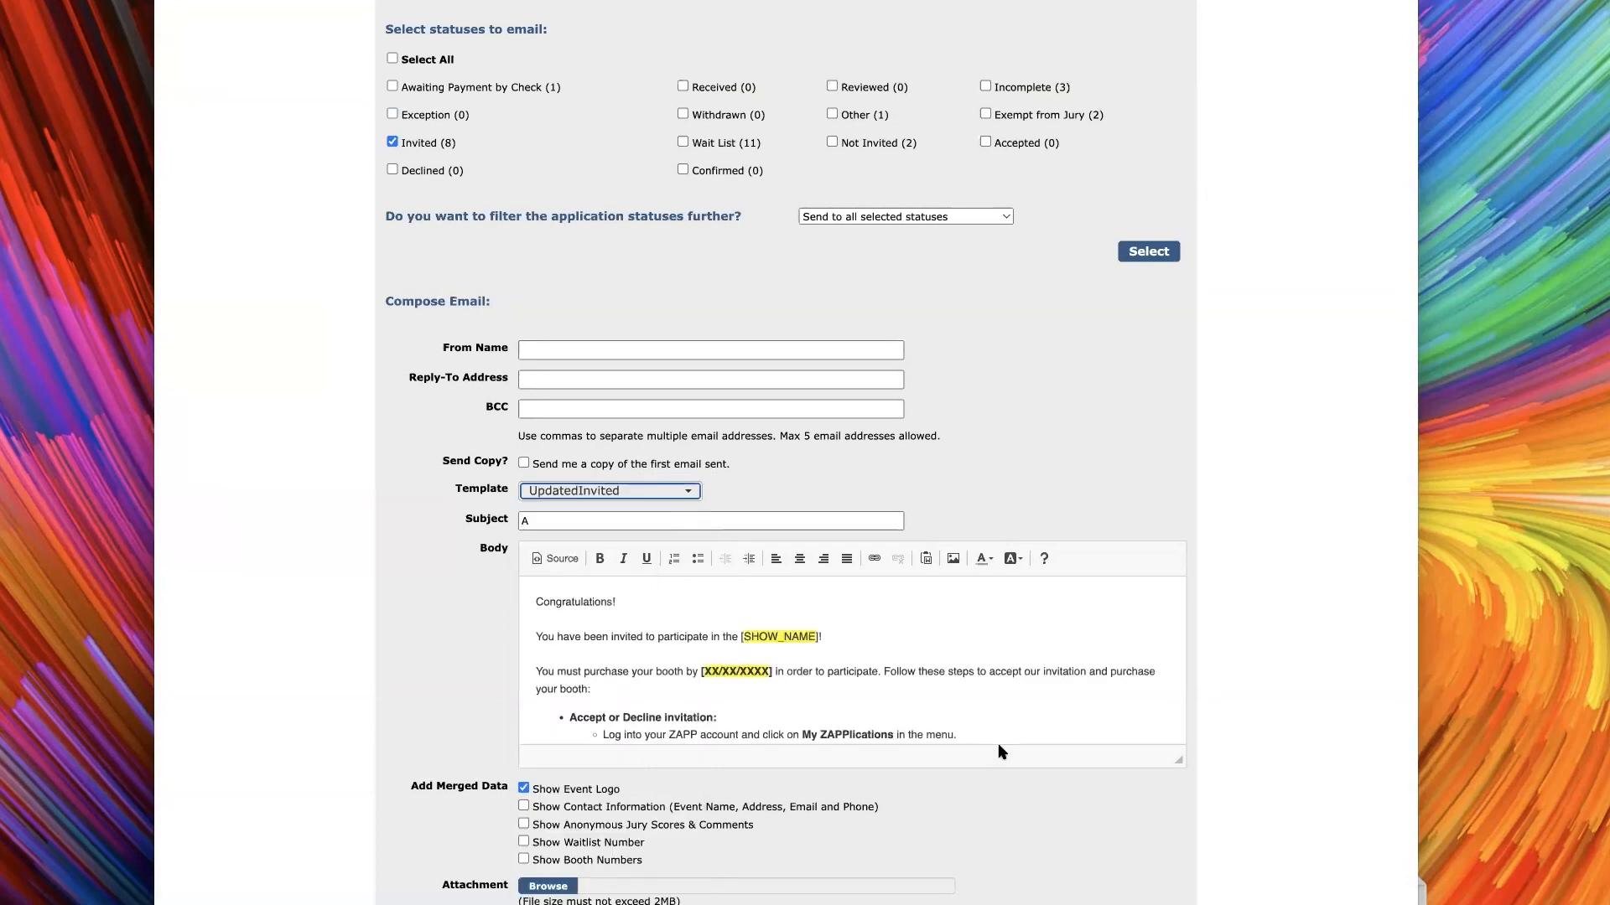
left_click(651, 493)
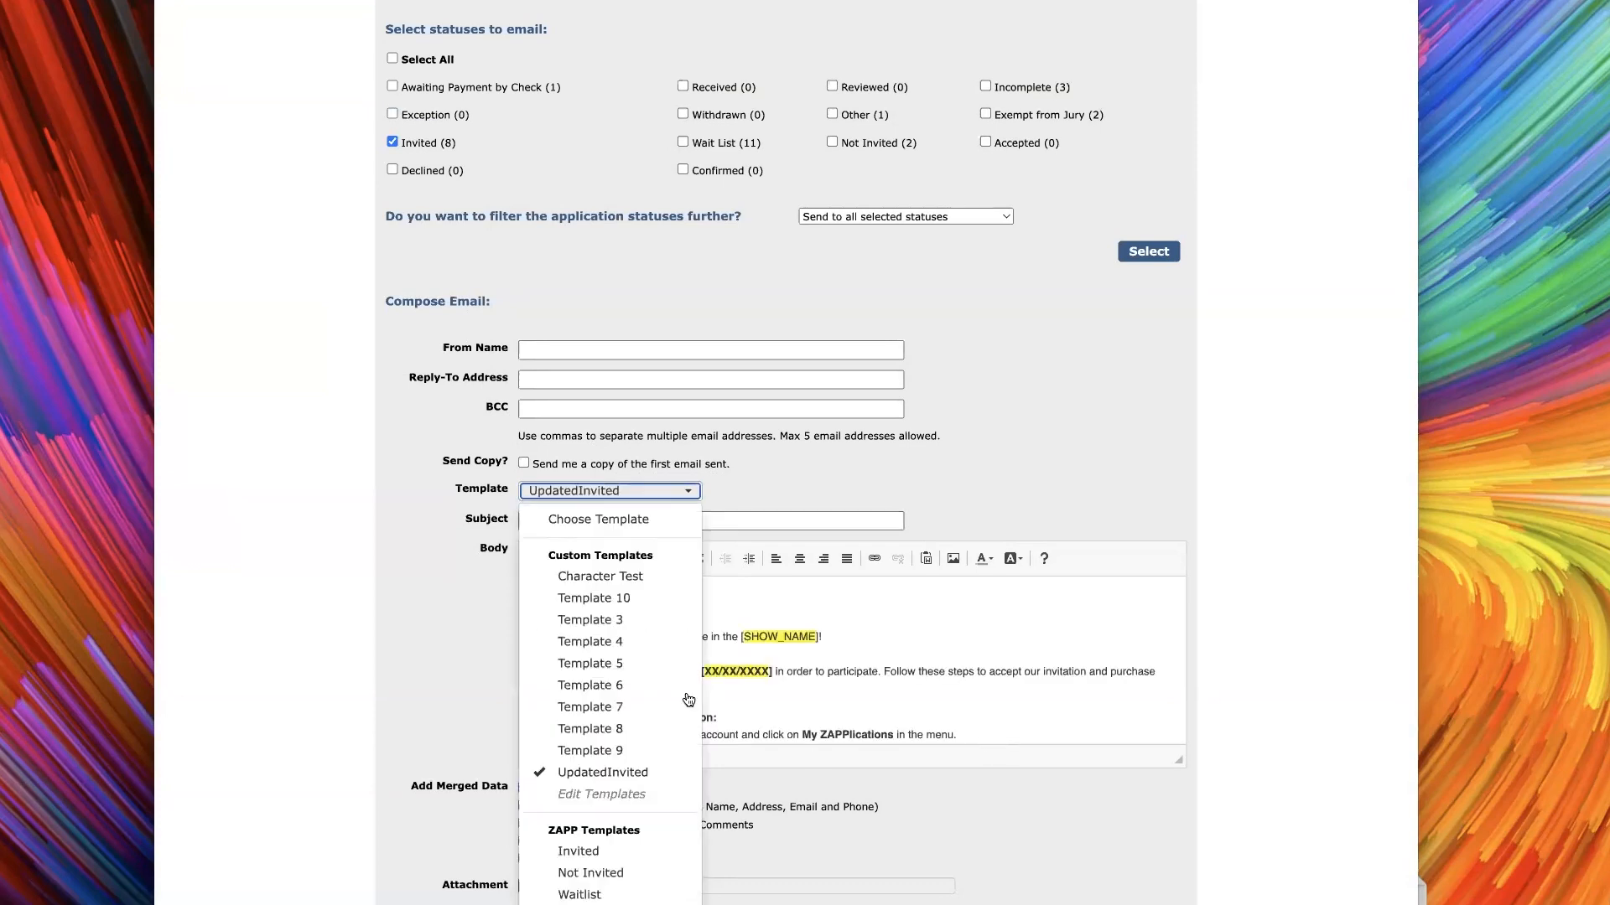
left_click(631, 873)
left_click(669, 496)
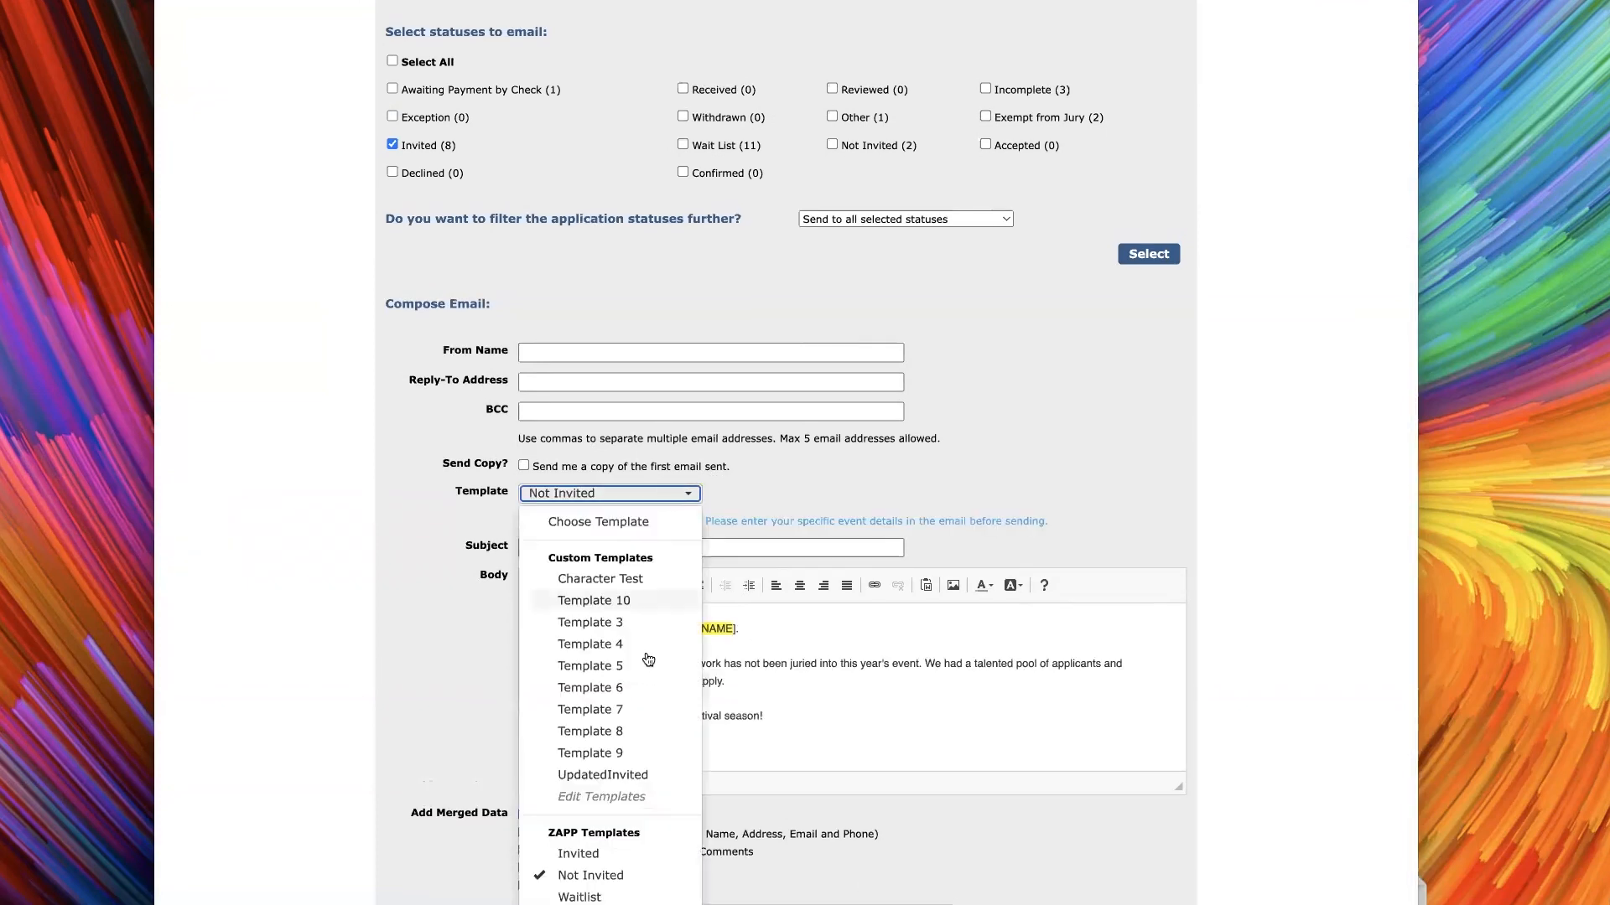
left_click(599, 892)
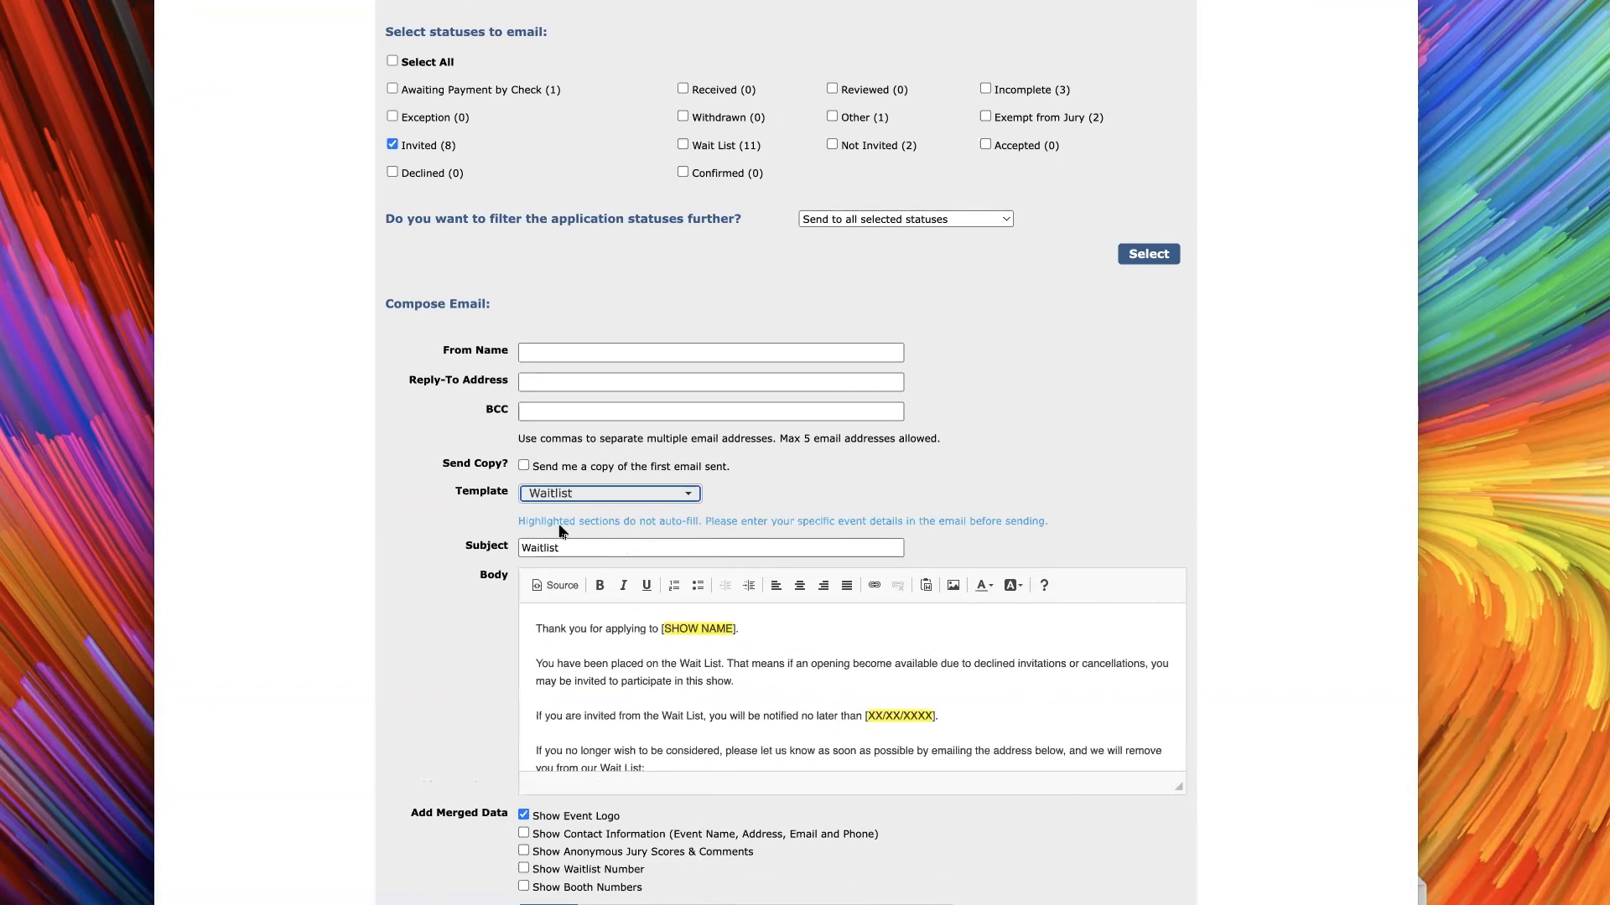
Apply the ZAPP Invited template to the email and fill in the sender's name and reply-to address
left_click(592, 500)
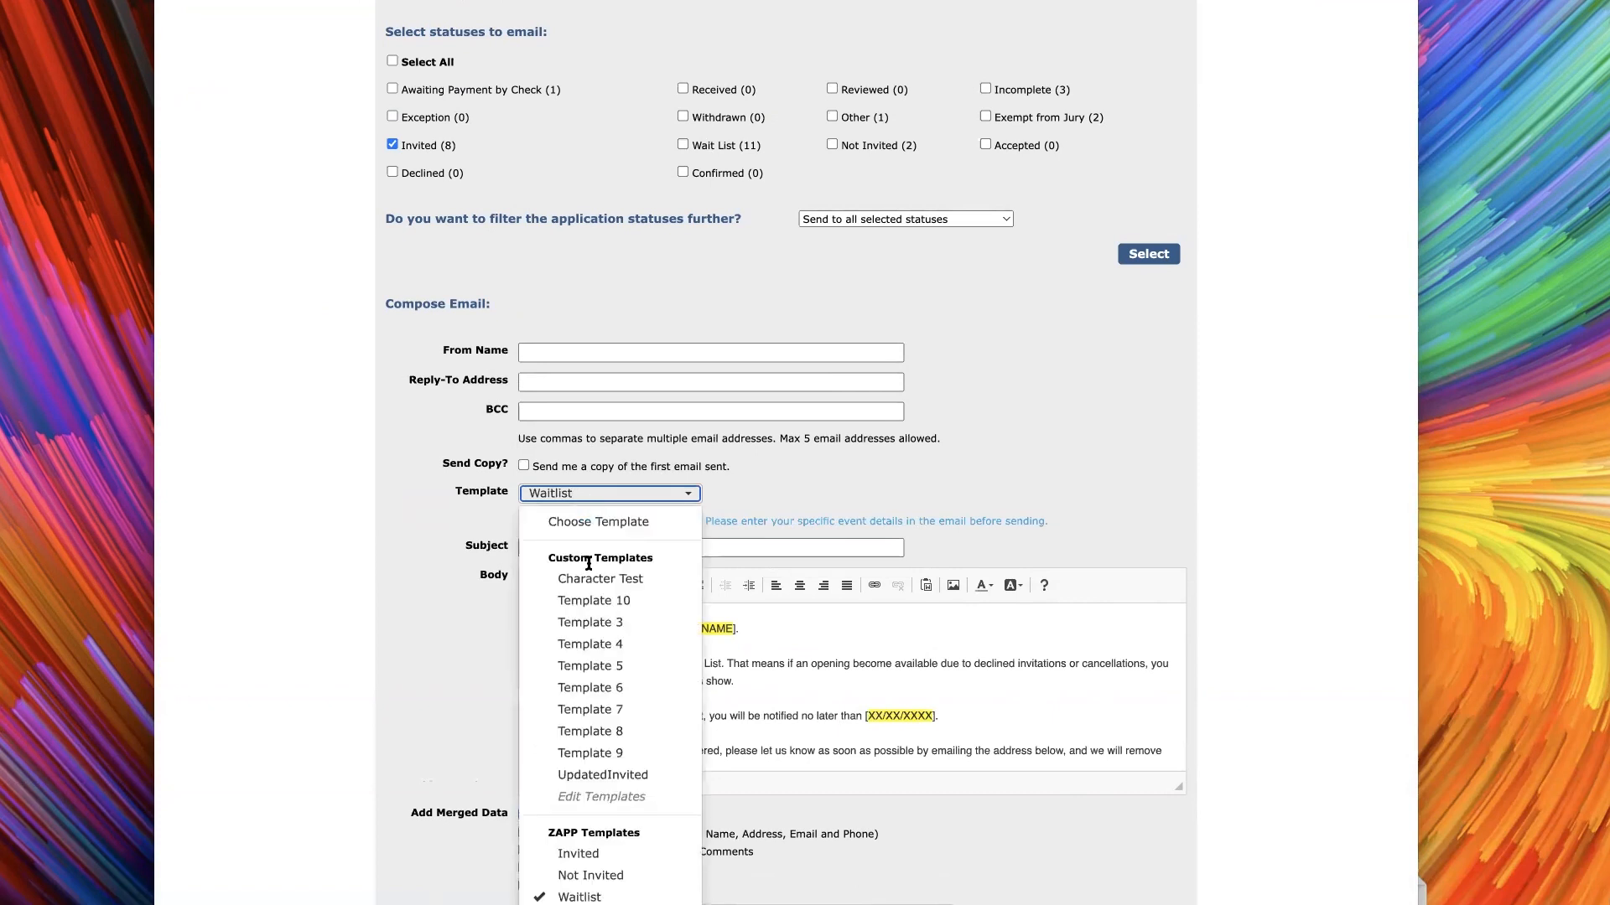
left_click(633, 856)
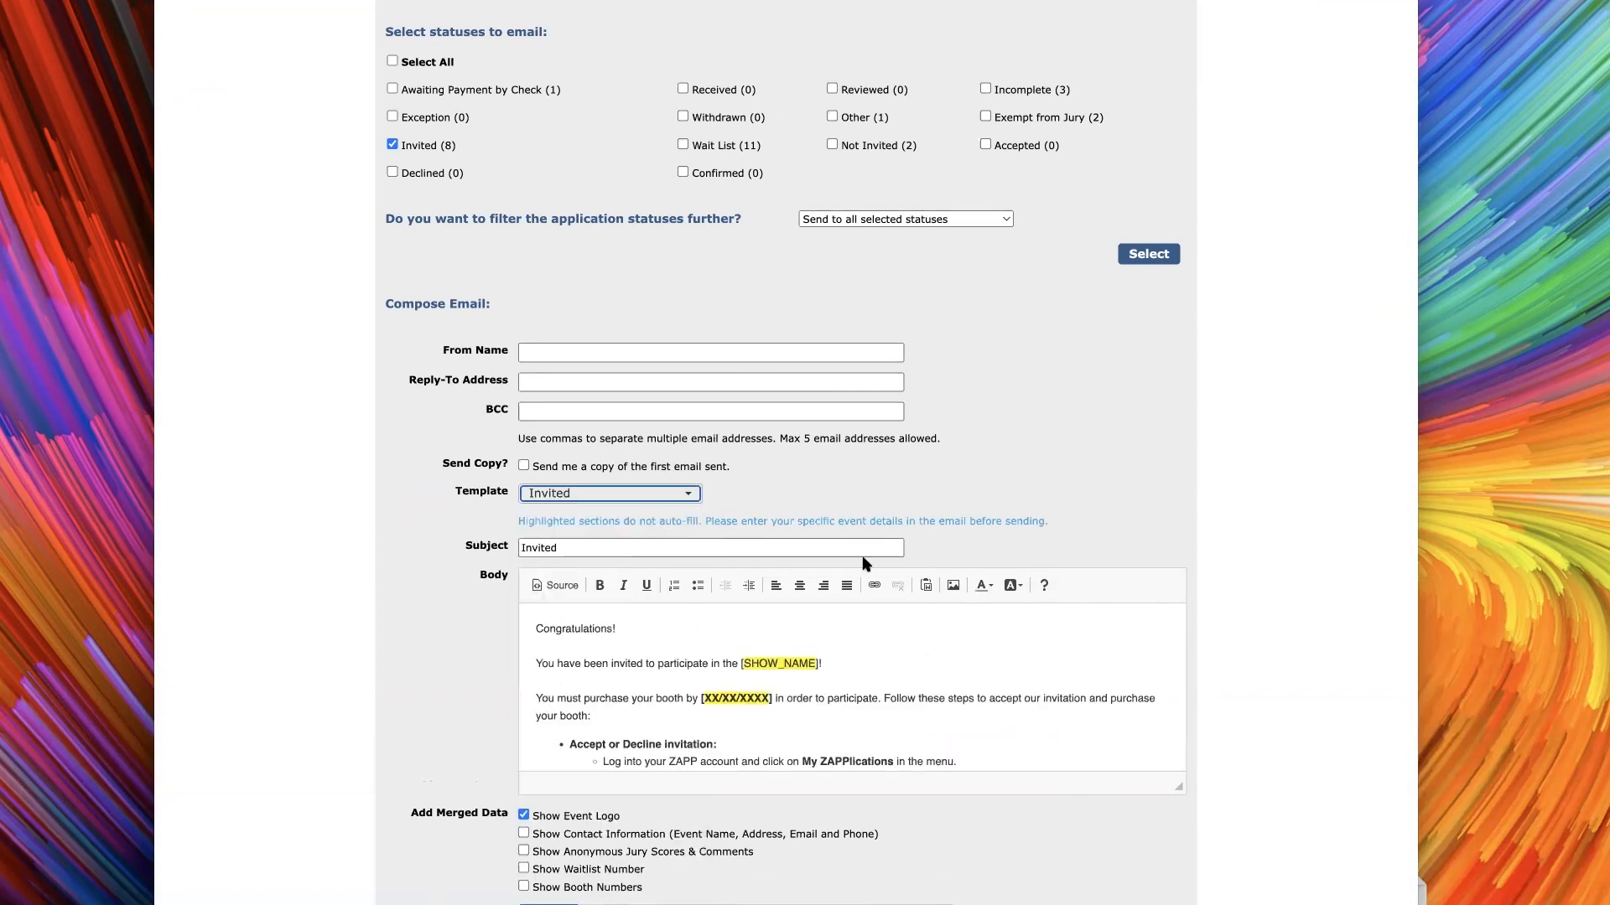
left_click(574, 353)
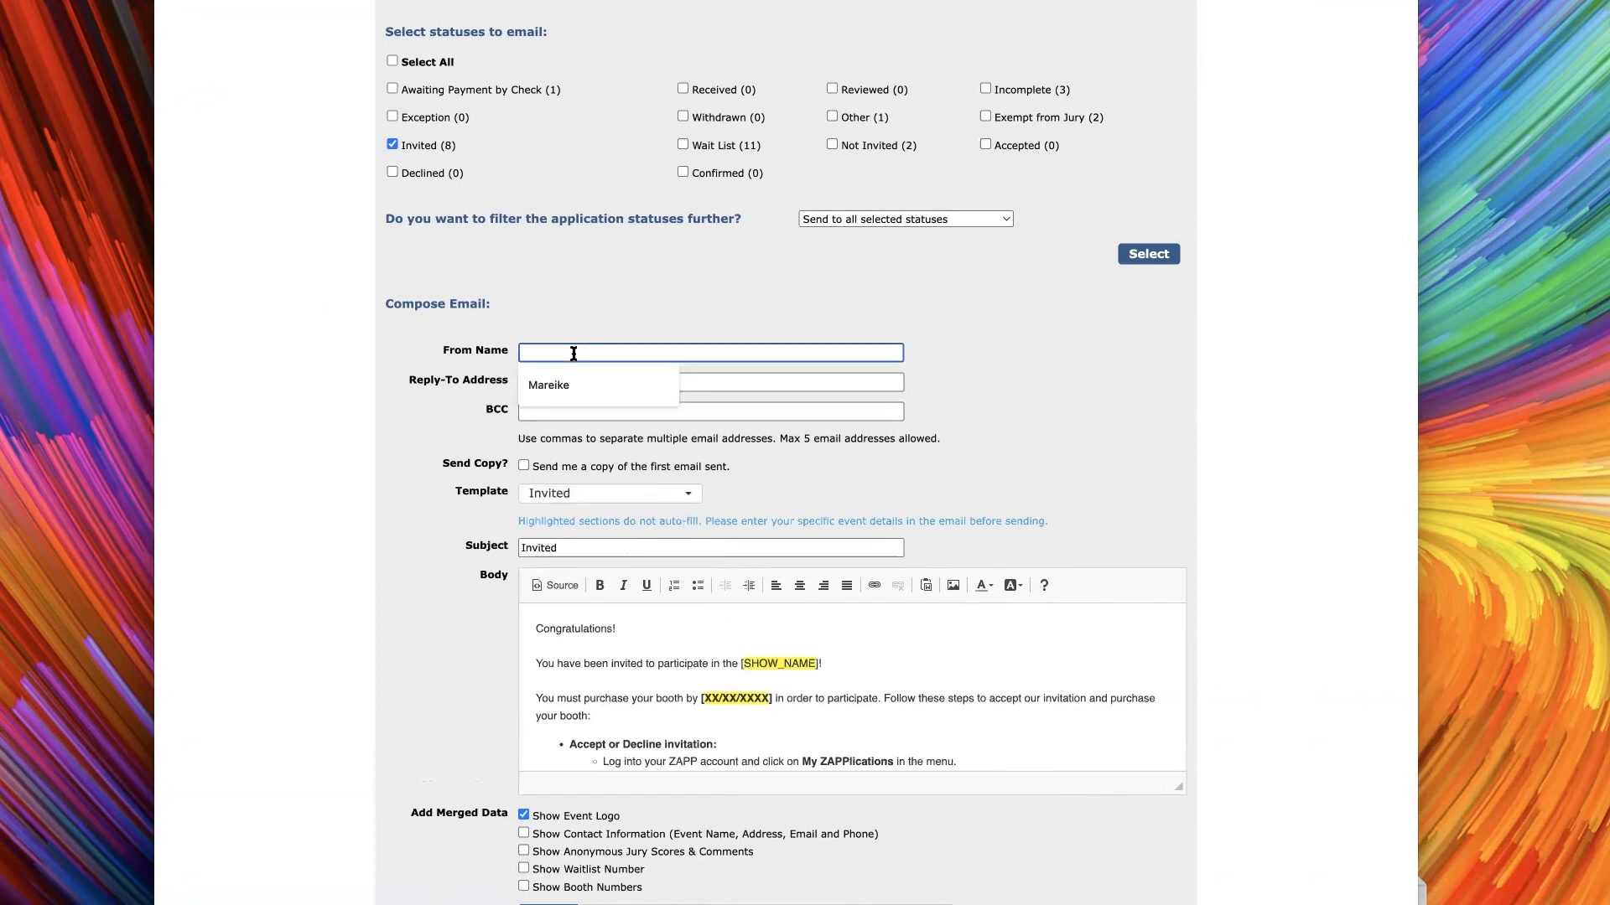
left_click(561, 386)
left_click(528, 382)
left_click(580, 414)
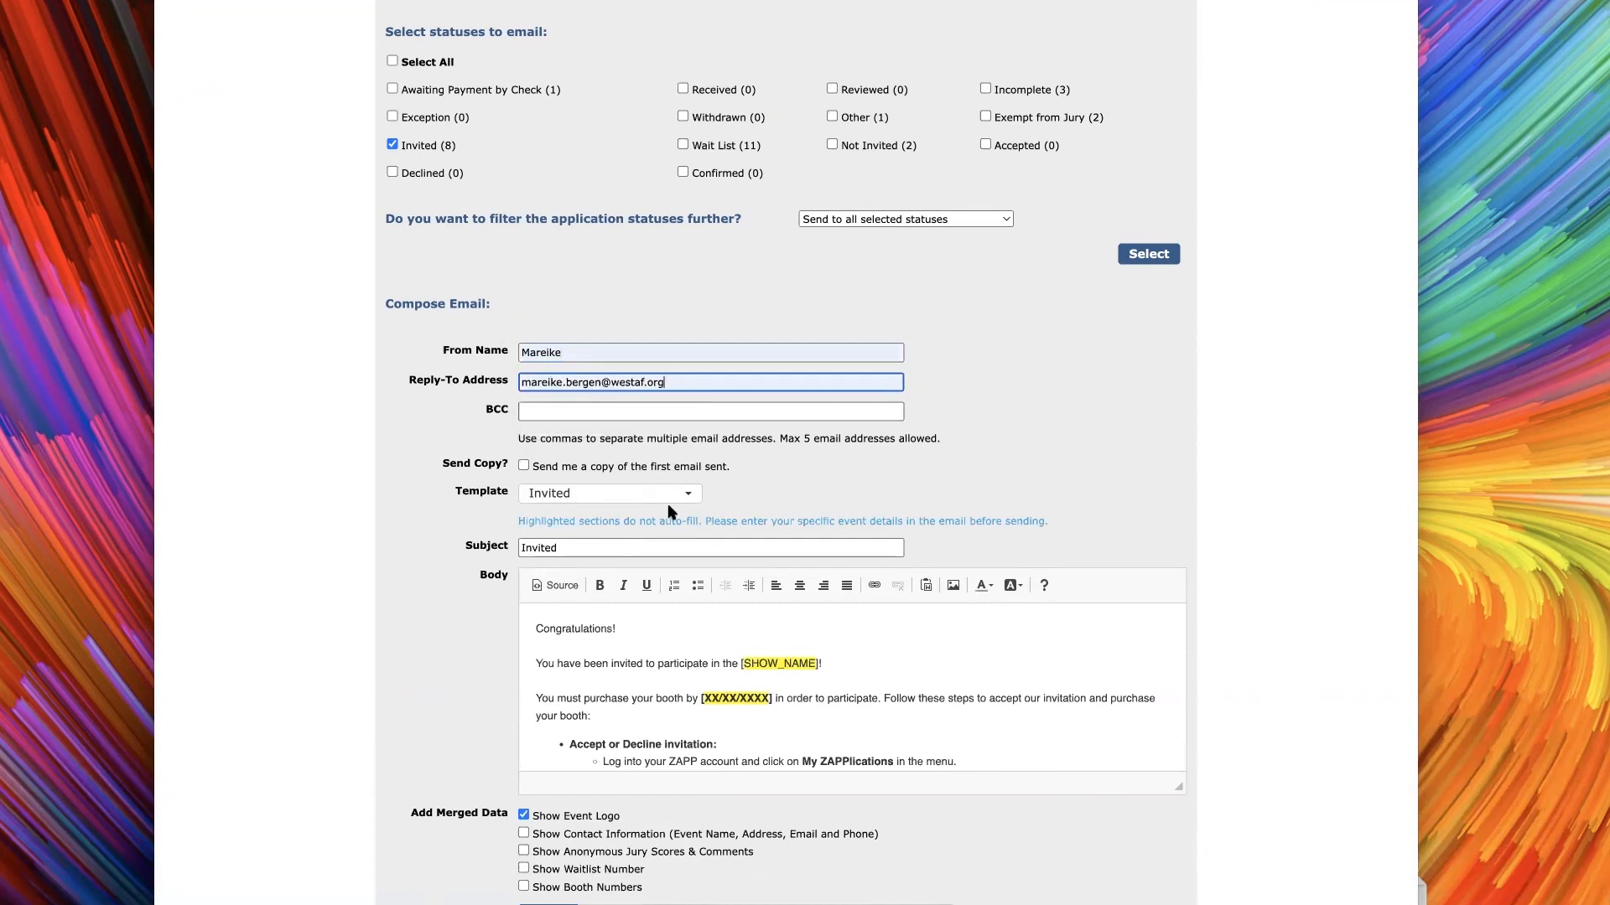
Include anonymous jury scores and comments for round 1 in the Invited email, and generate the email preview
scroll(583, 512, "down", 1)
left_click(583, 514)
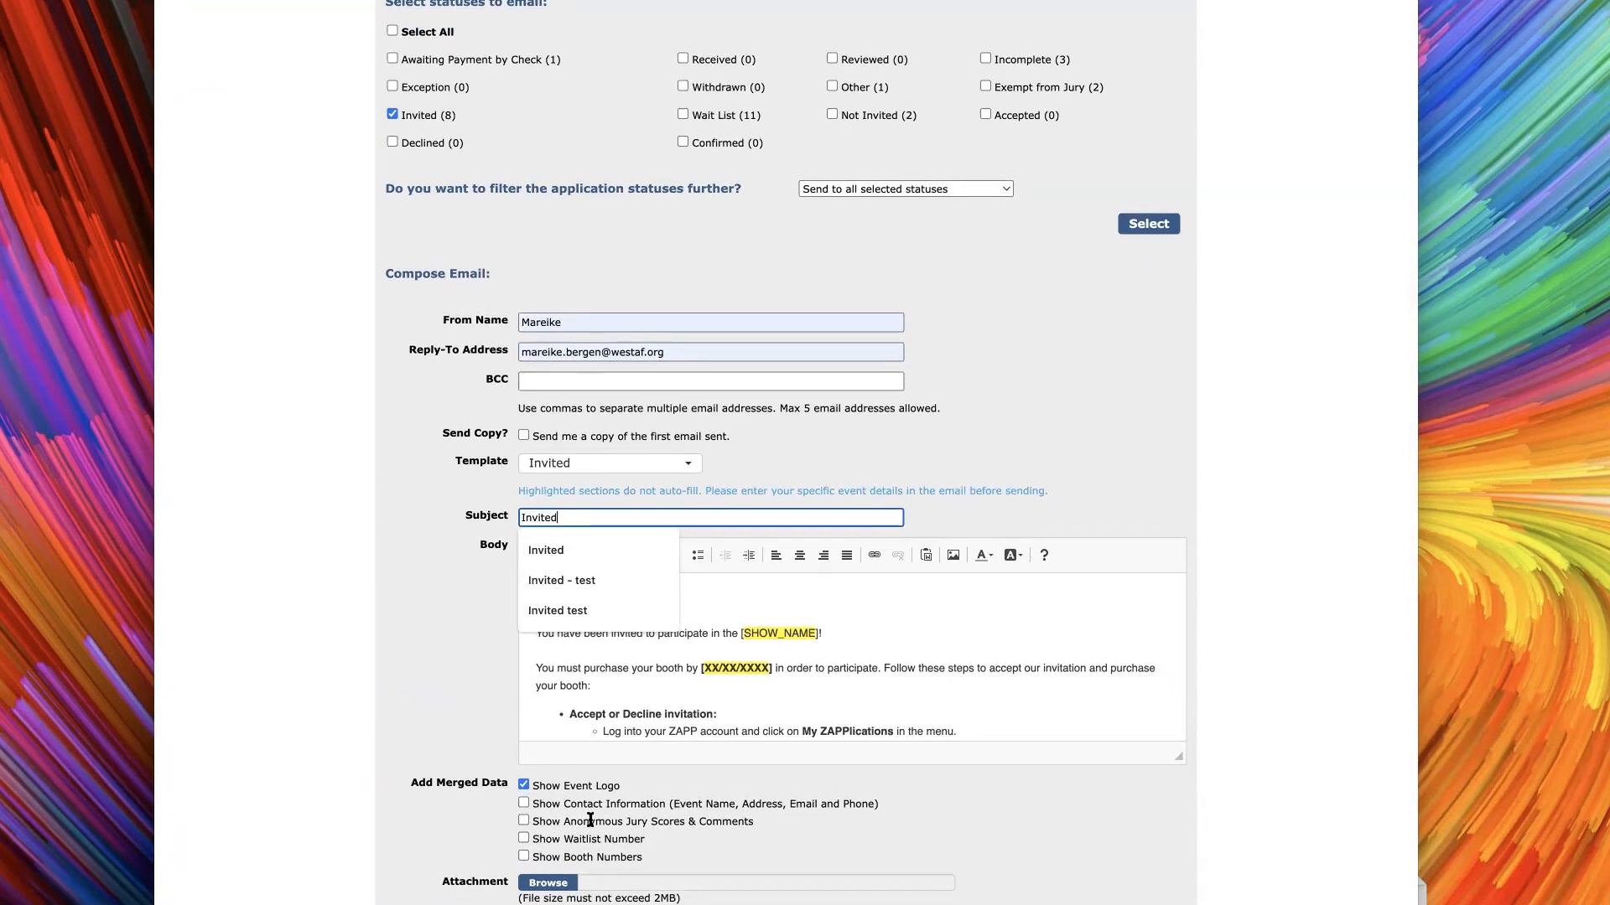
left_click_drag(753, 823, 525, 830)
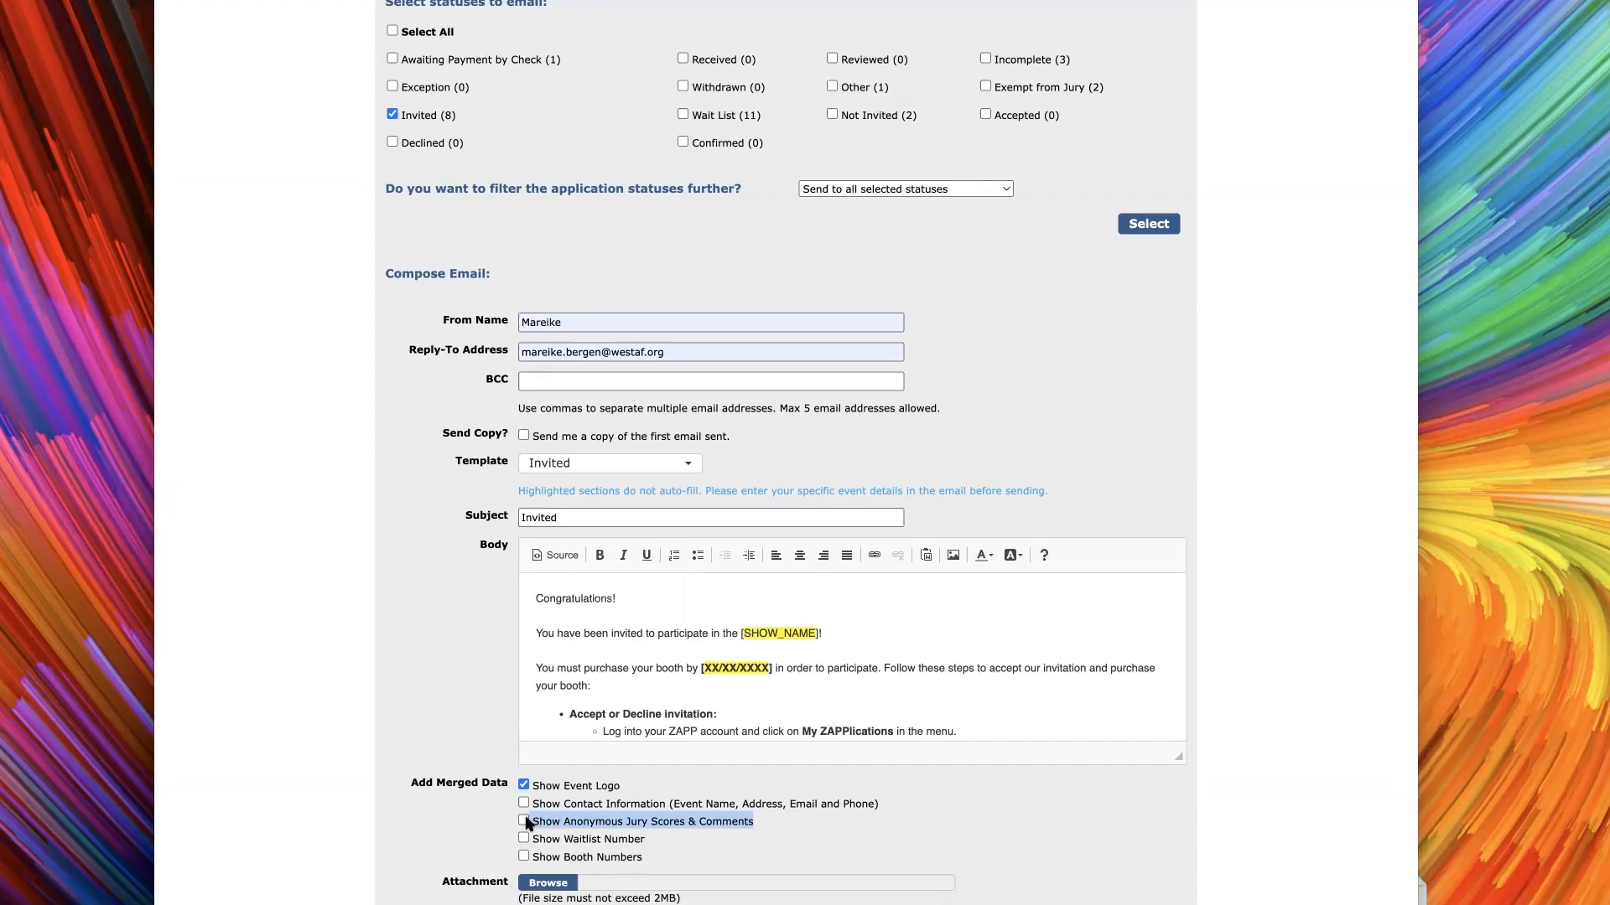
left_click(523, 822)
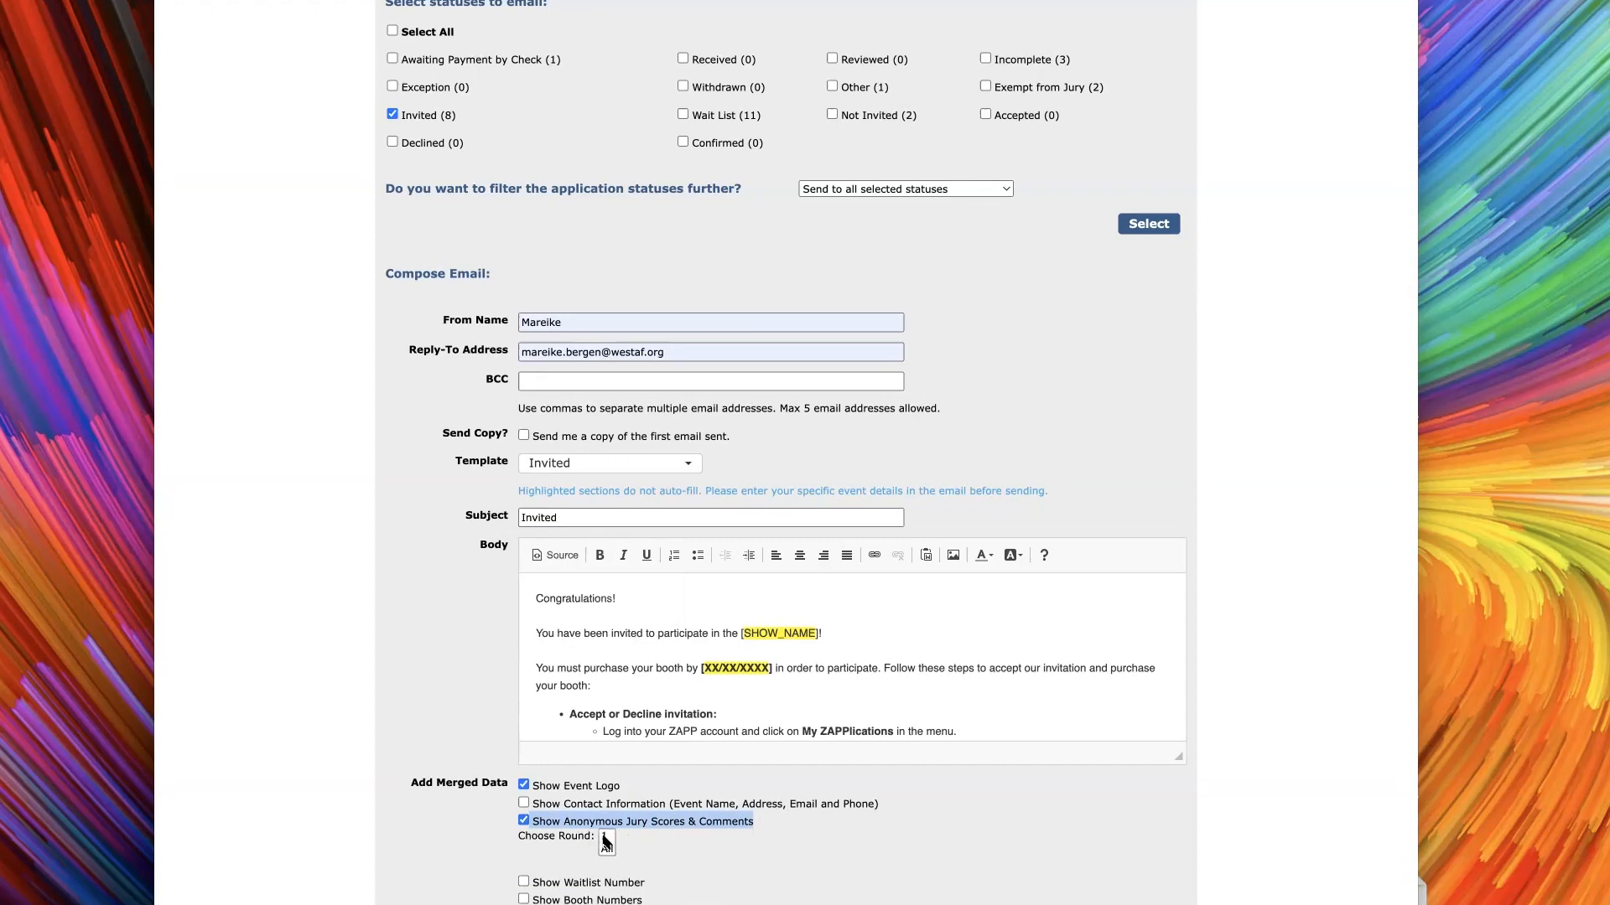
scroll(605, 843, "up", 1)
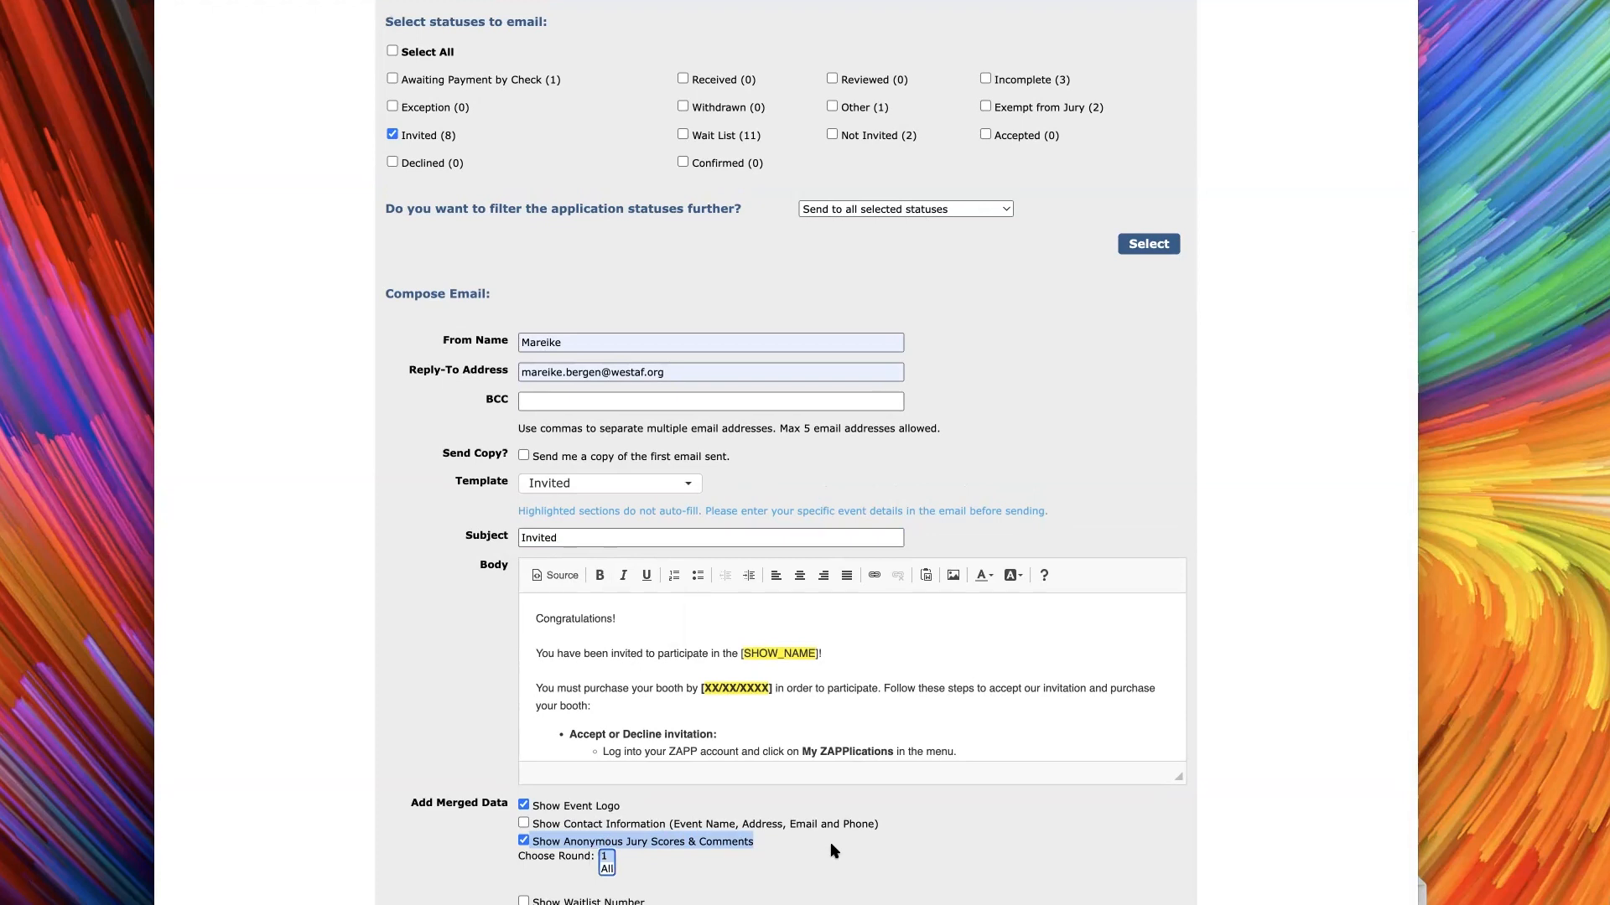
scroll(901, 837, "down", 1)
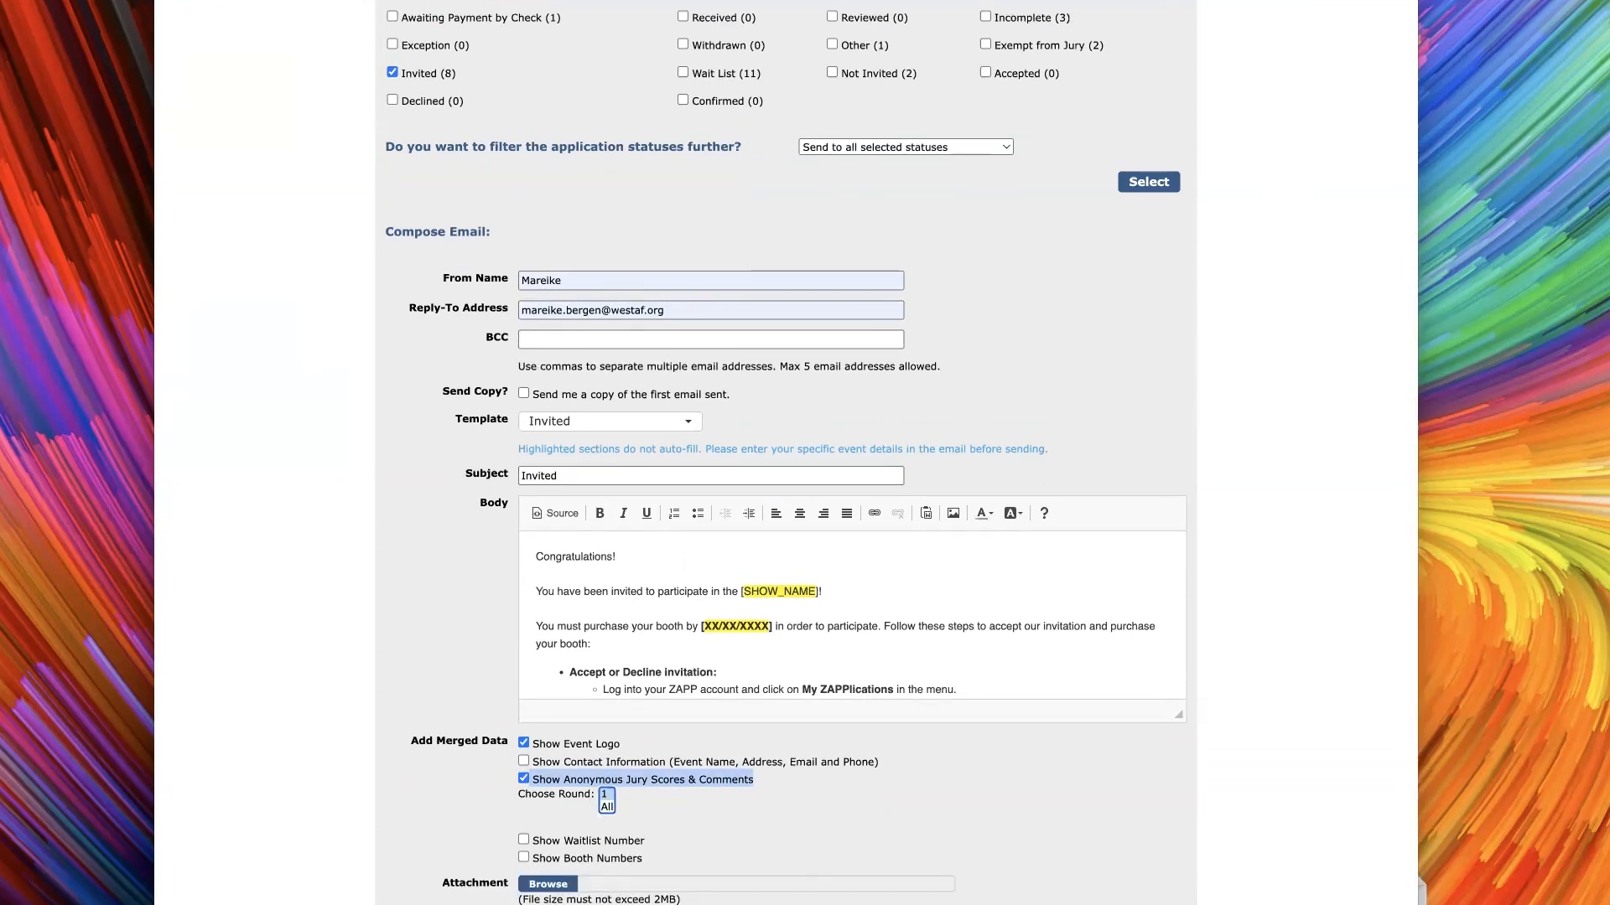
scroll(786, 453, "up", 1)
scroll(786, 453, "down", 1)
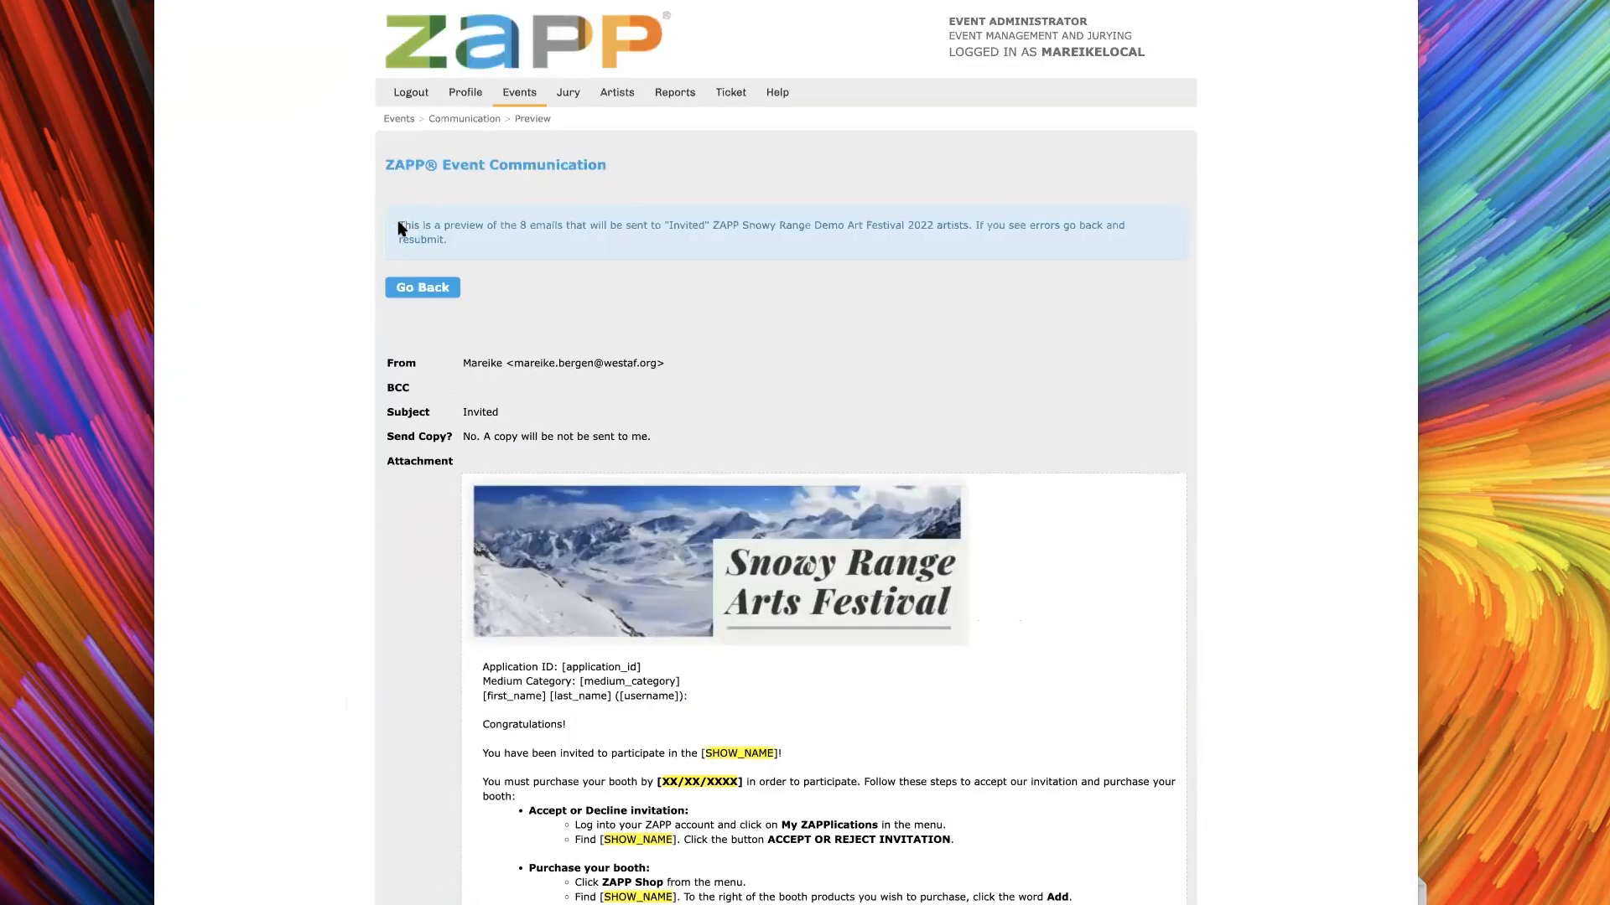
Review the Invited email preview, checking the recipient notice, the placeholders in the message and the jury scores section
left_click_drag(520, 226, 690, 225)
double_click(687, 225)
scroll(737, 394, "down", 5)
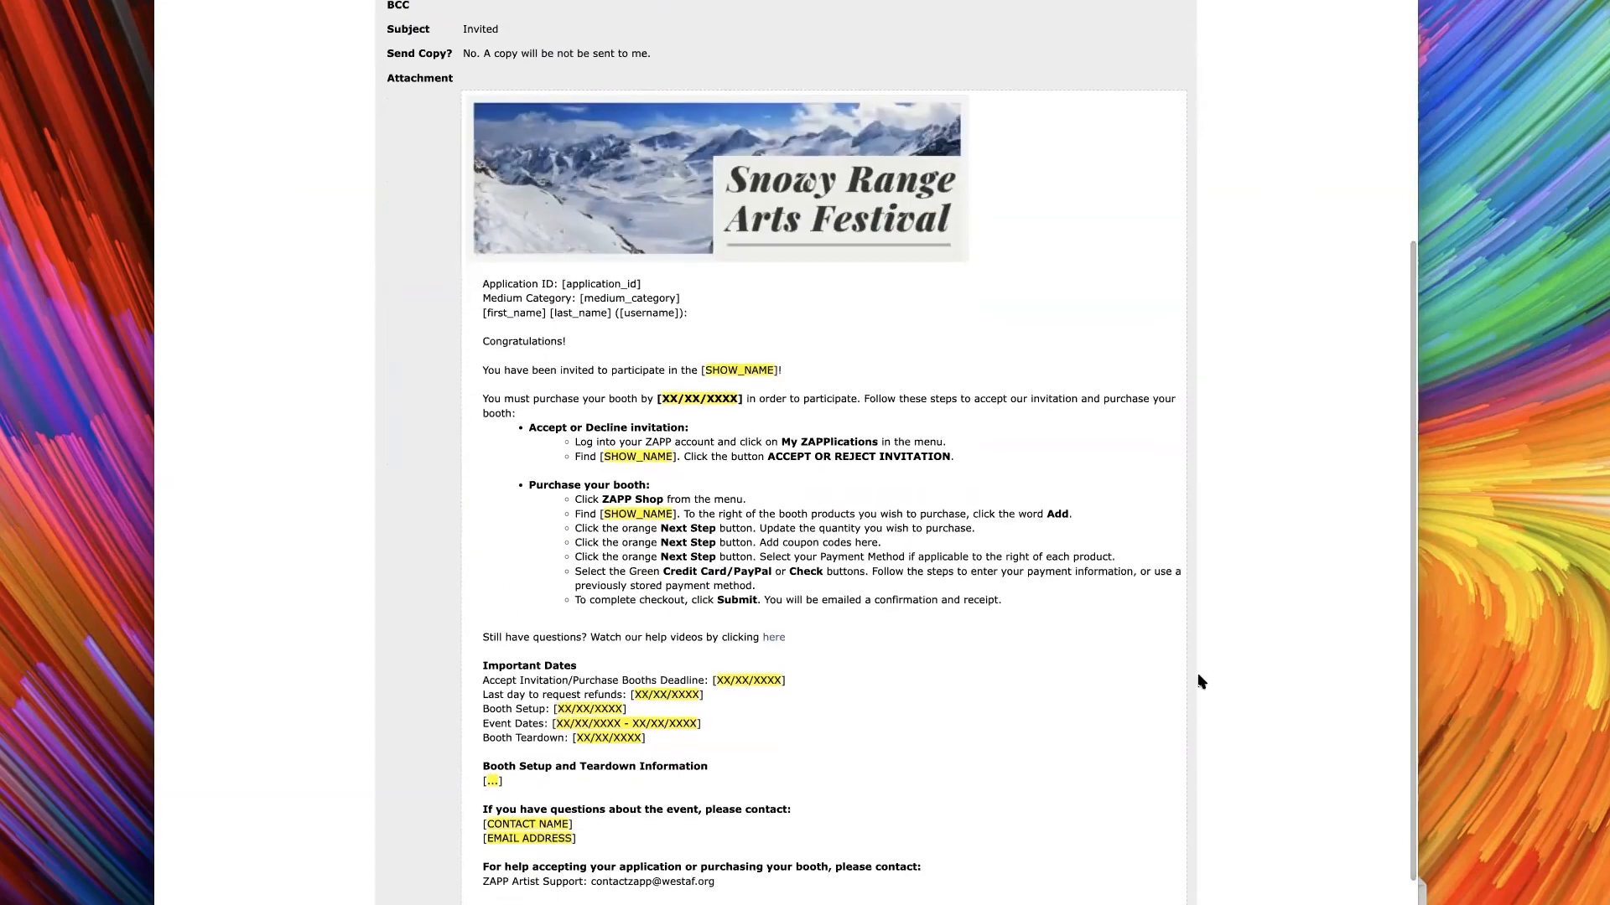
scroll(704, 419, "down", 2)
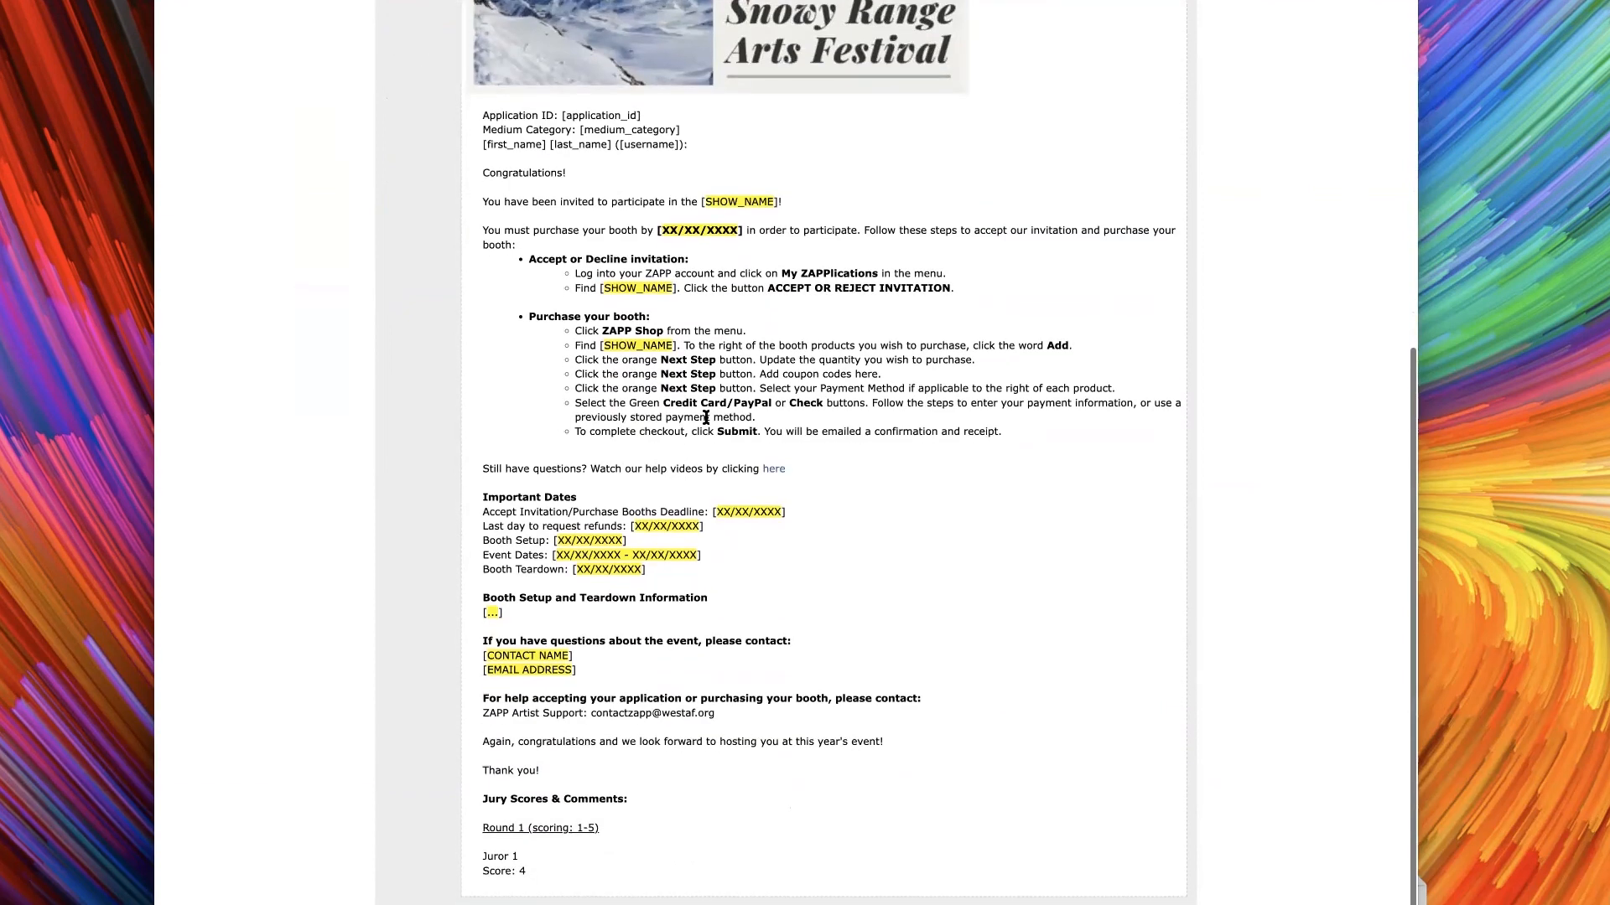
scroll(956, 755, "down", 1)
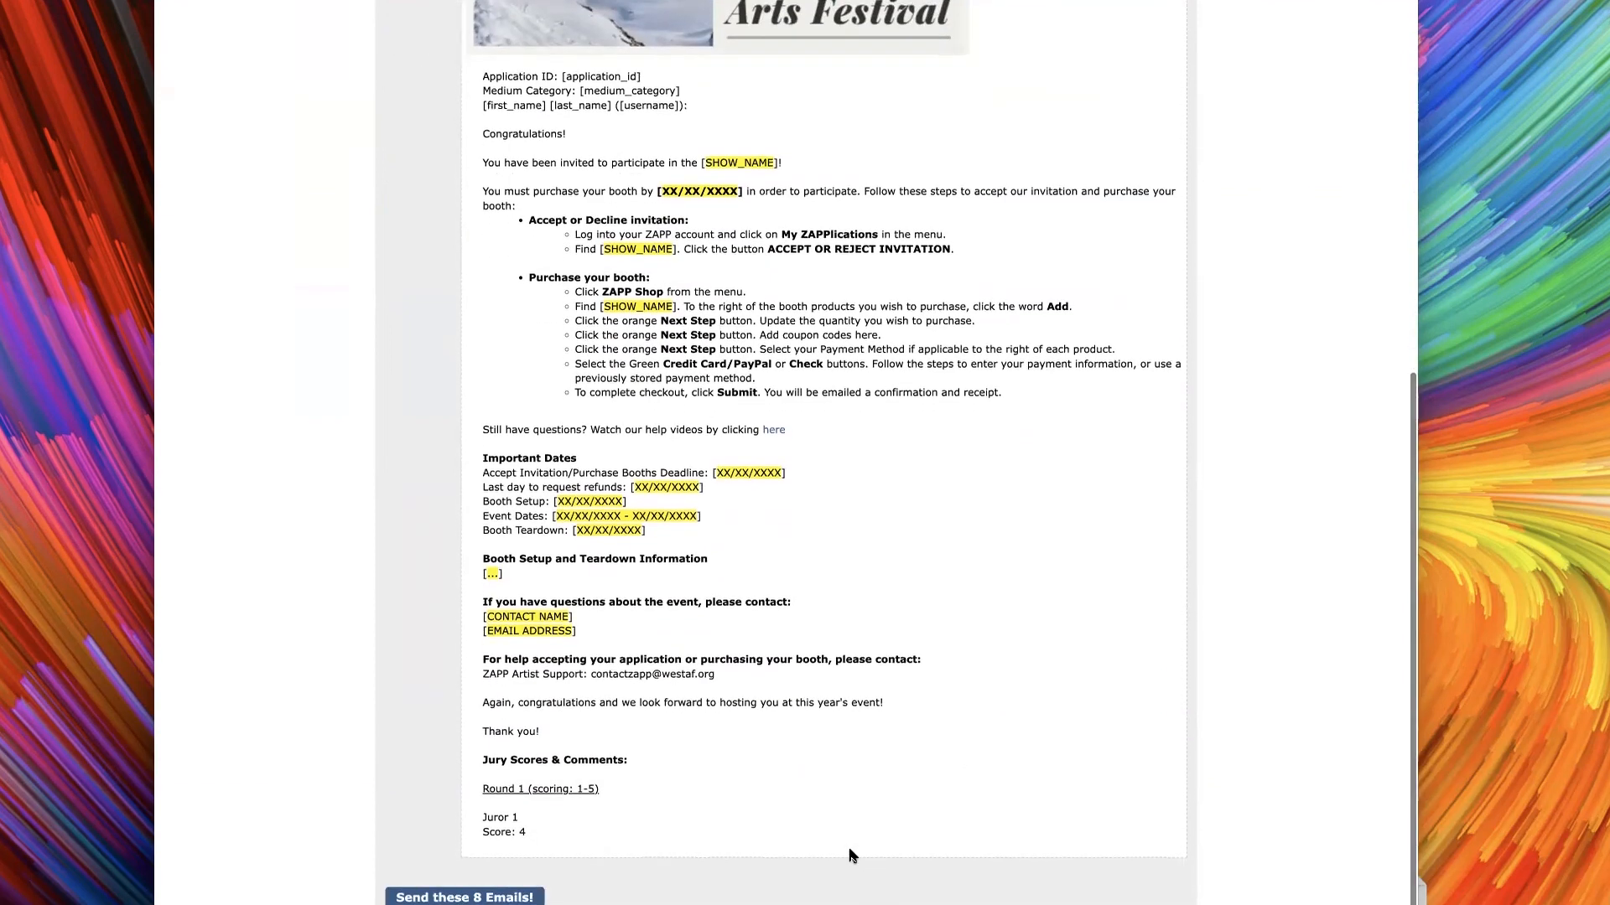
scroll(676, 818, "up", 1)
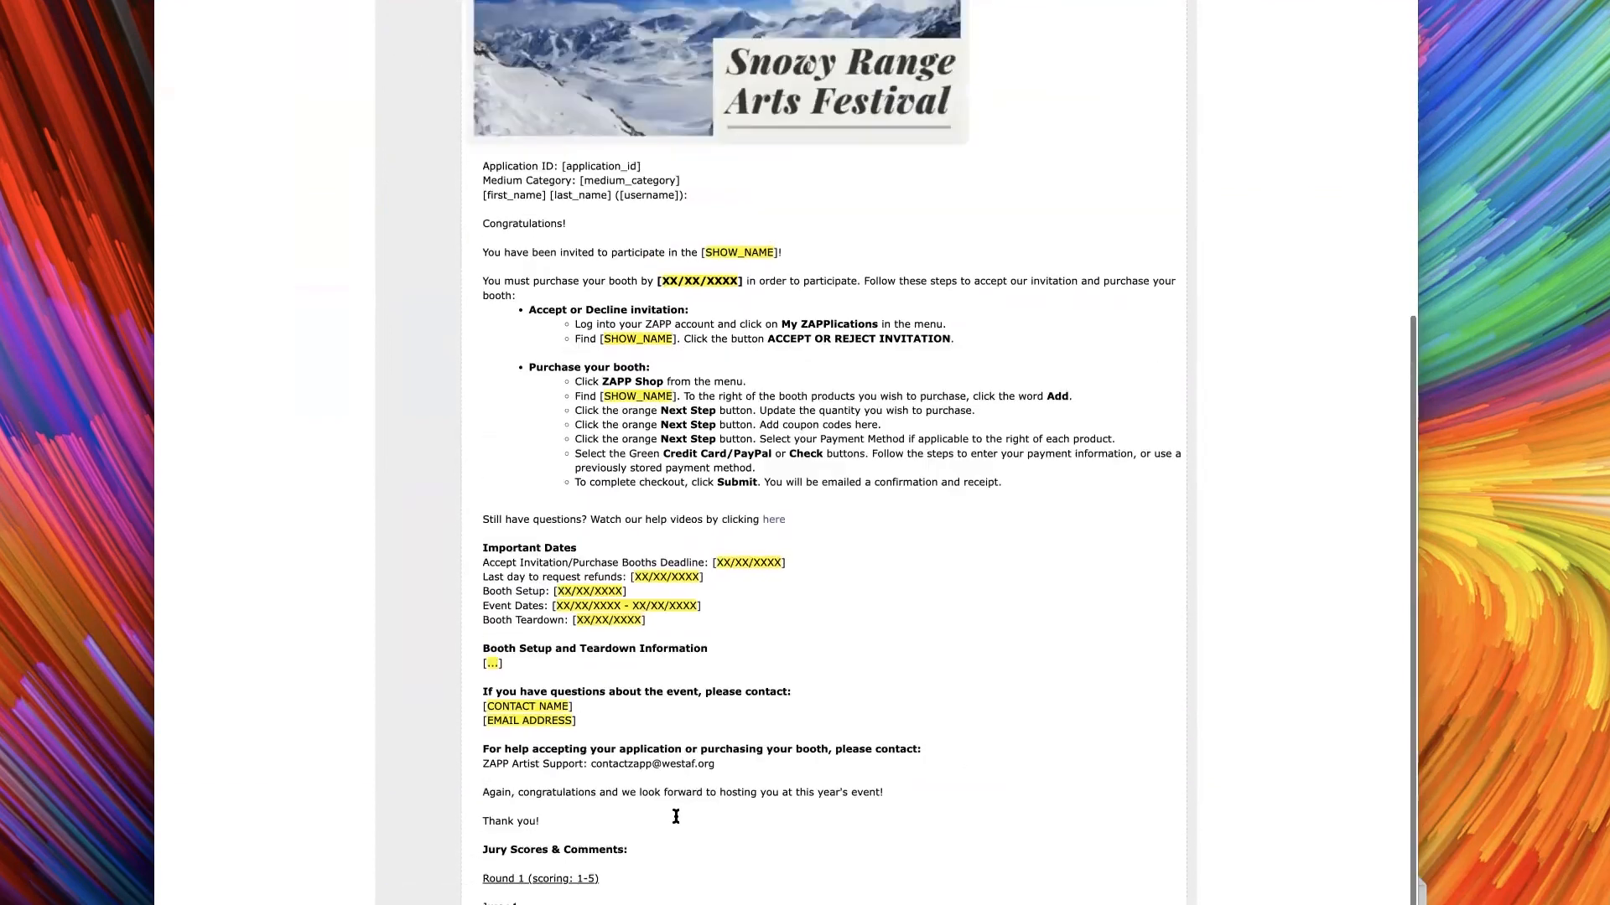
scroll(683, 820, "down", 1)
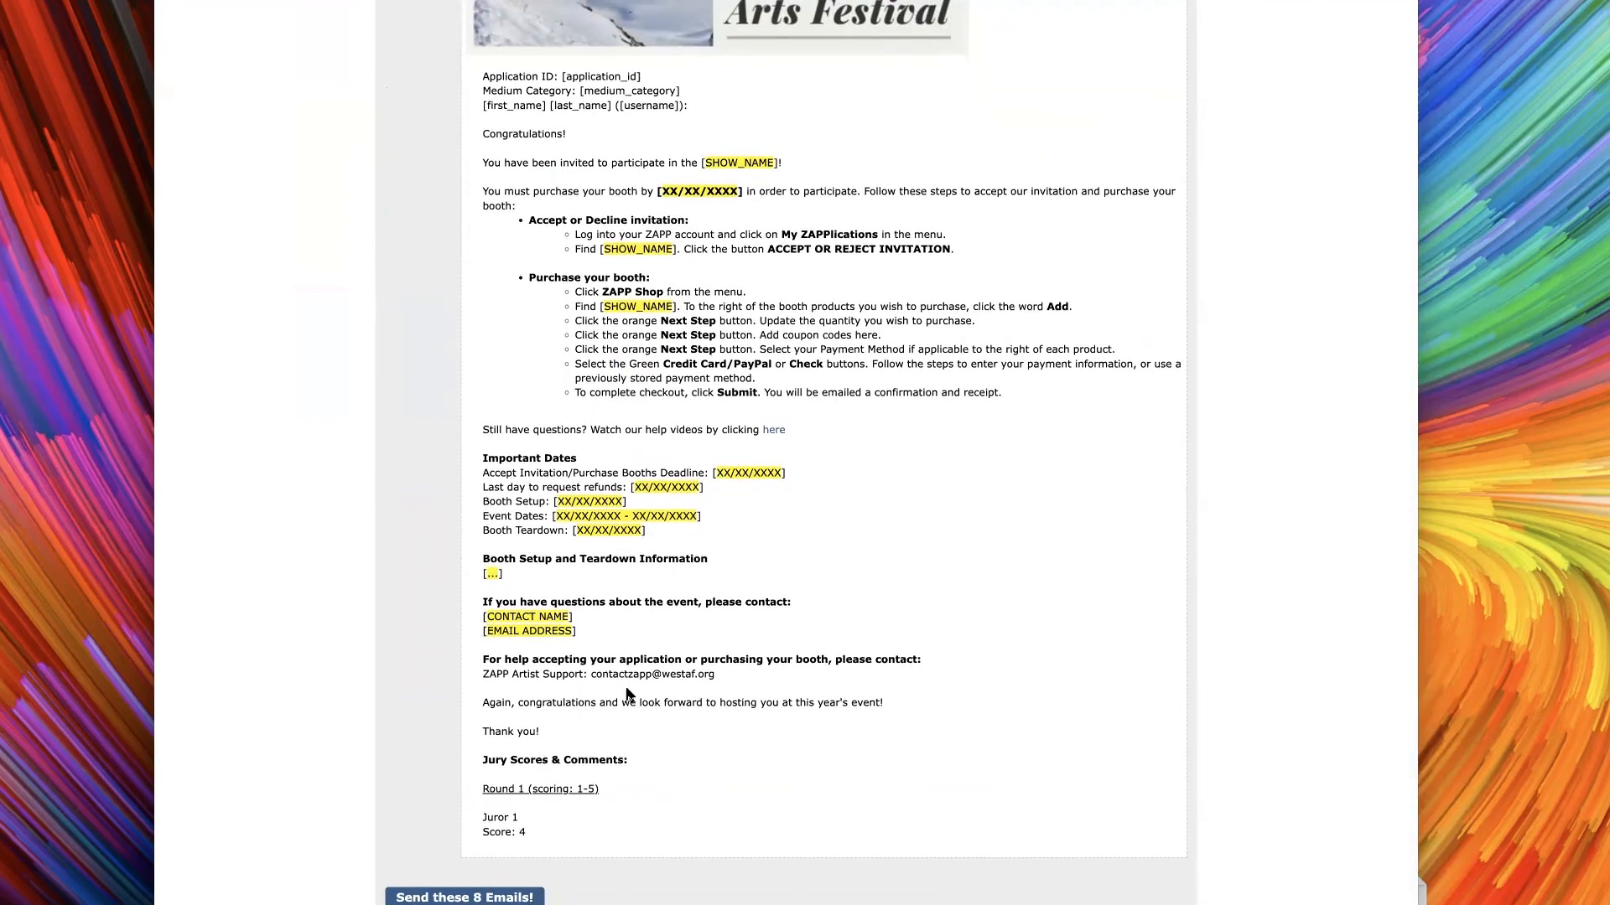
scroll(791, 726, "up", 2)
scroll(791, 726, "up", 5)
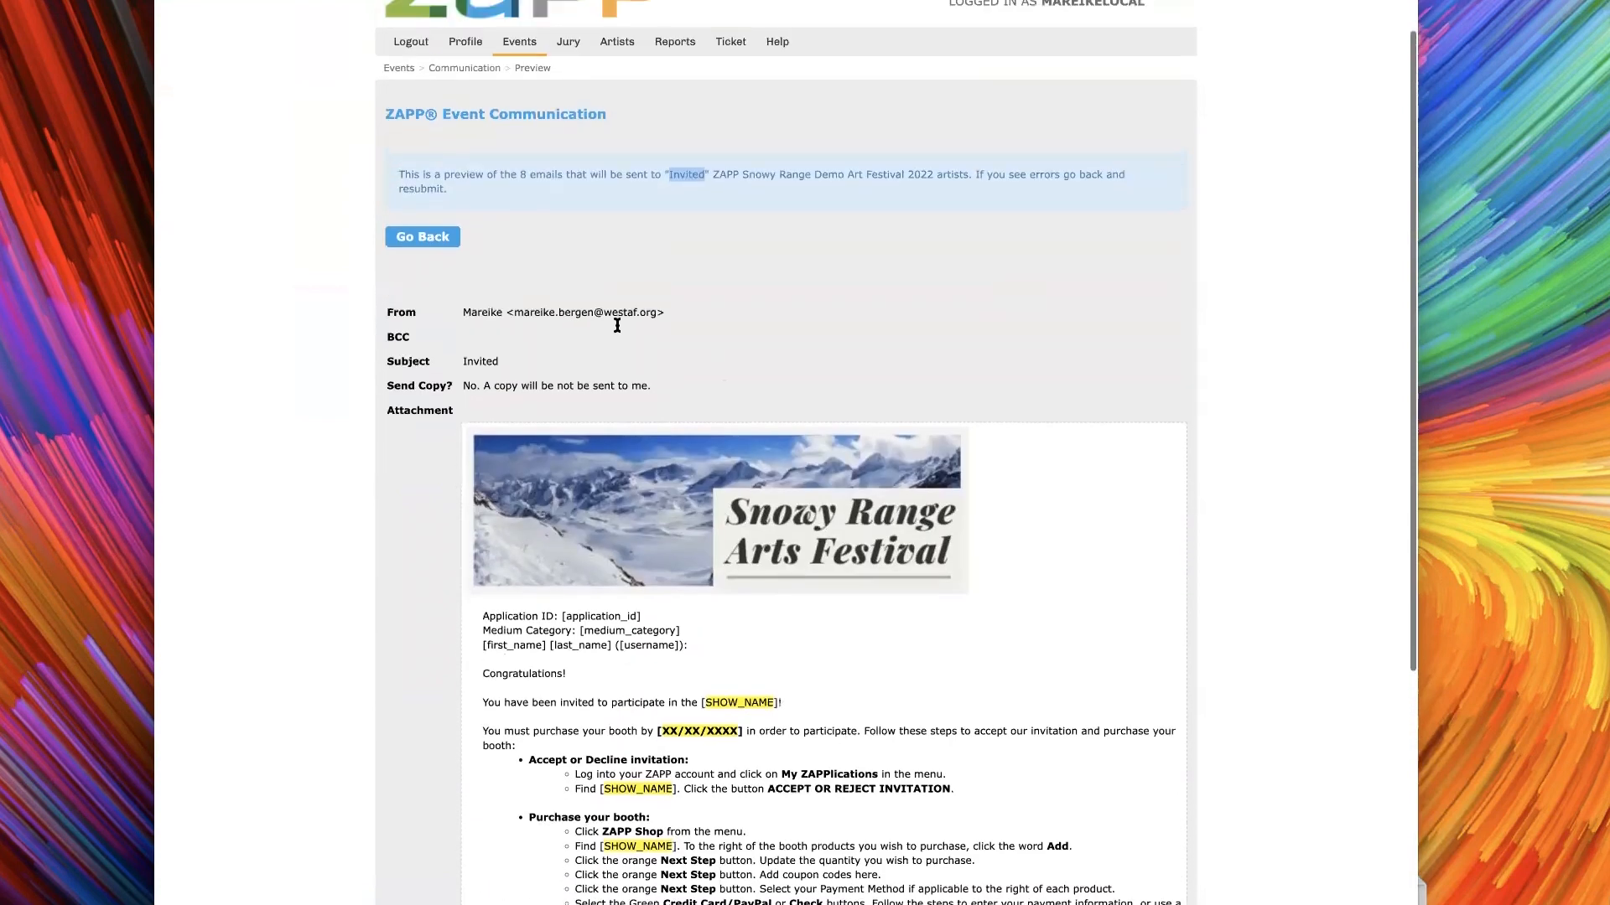
mouse_move(526, 70)
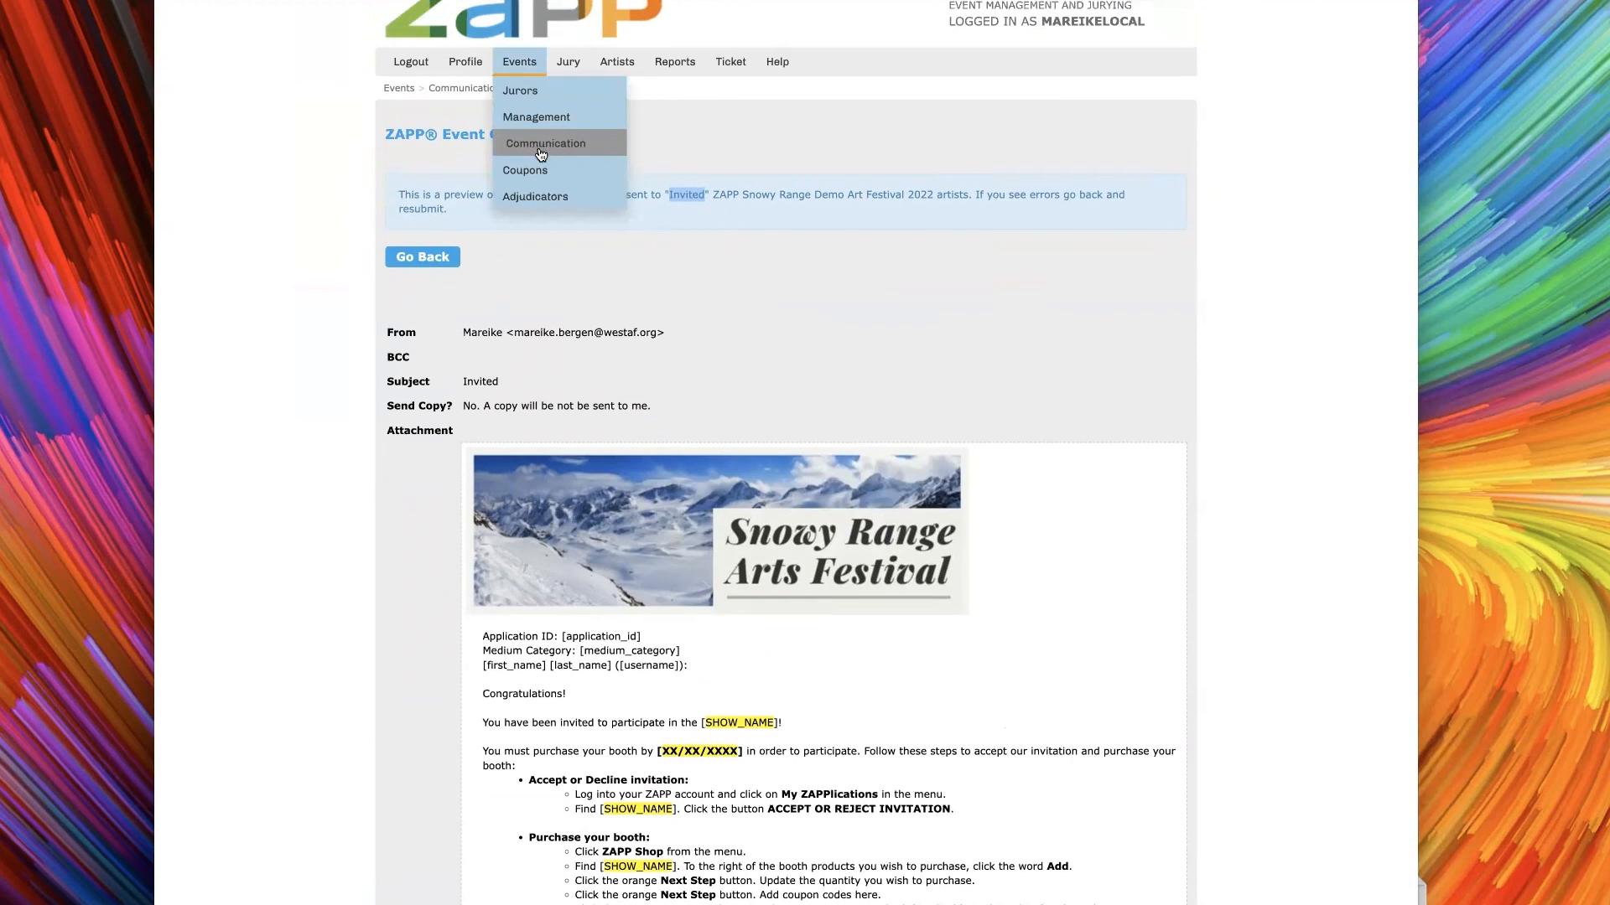
left_click(646, 130)
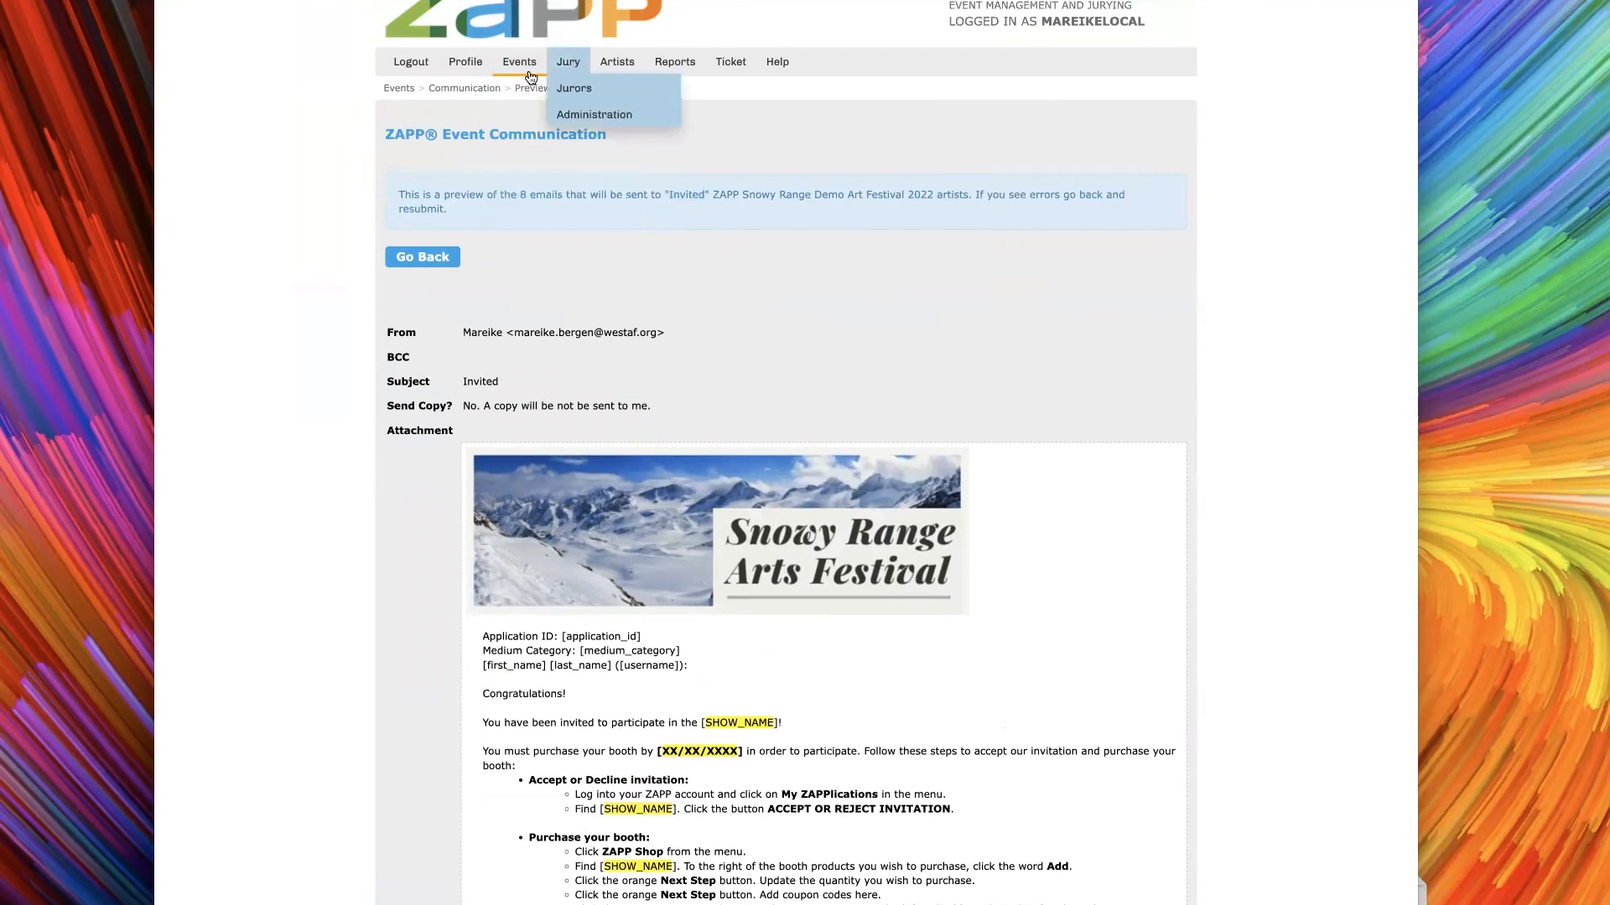
mouse_move(520, 62)
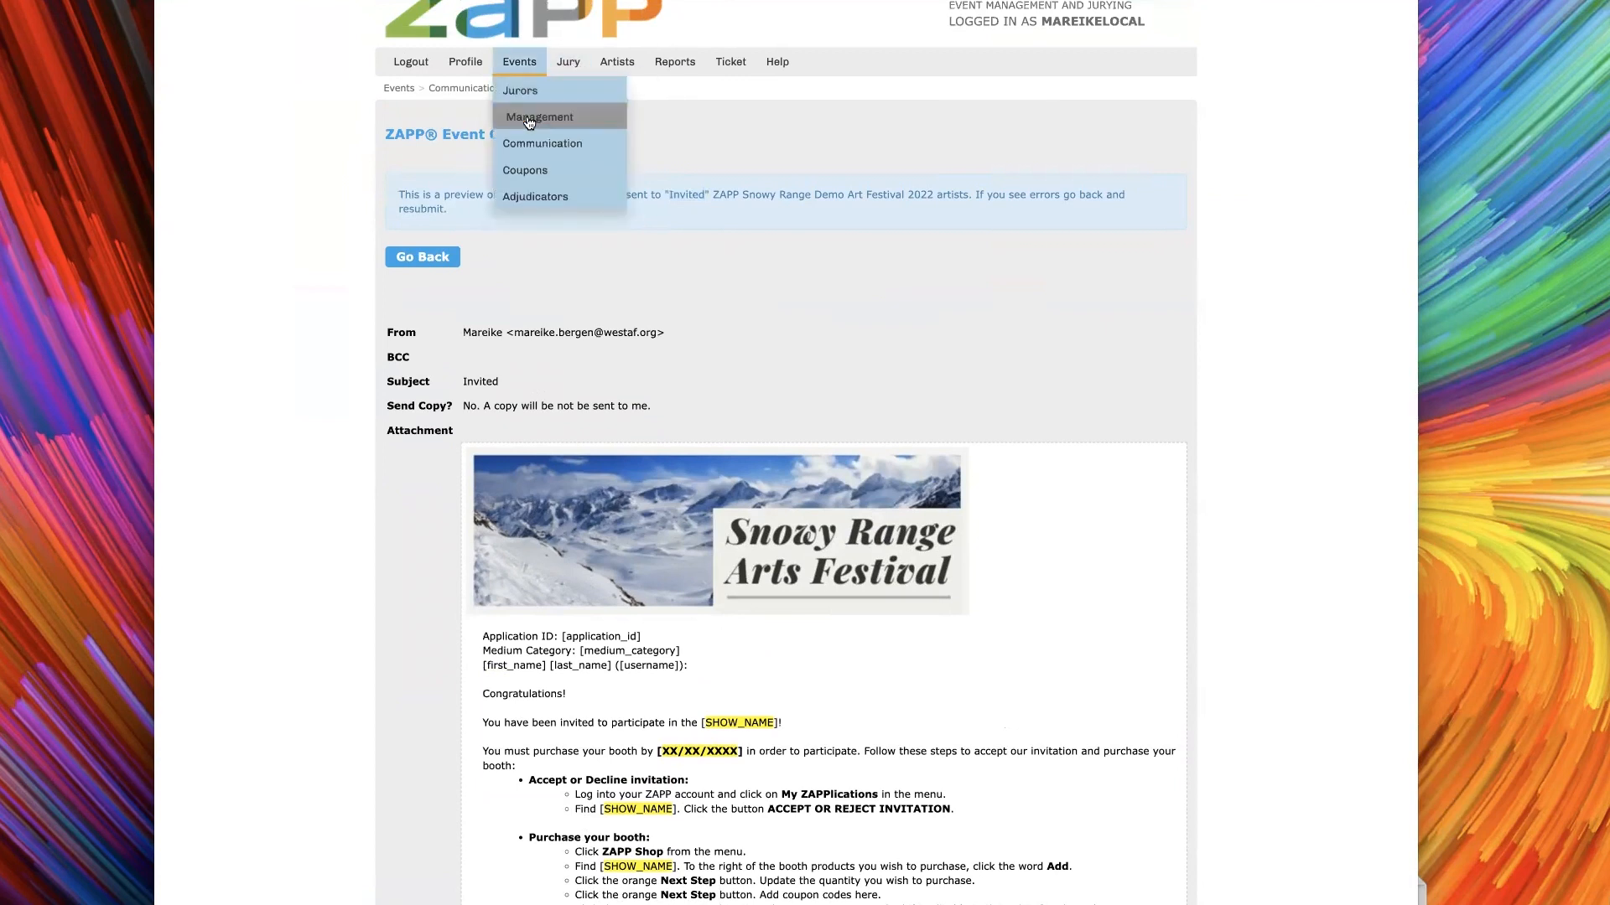
left_click(529, 123)
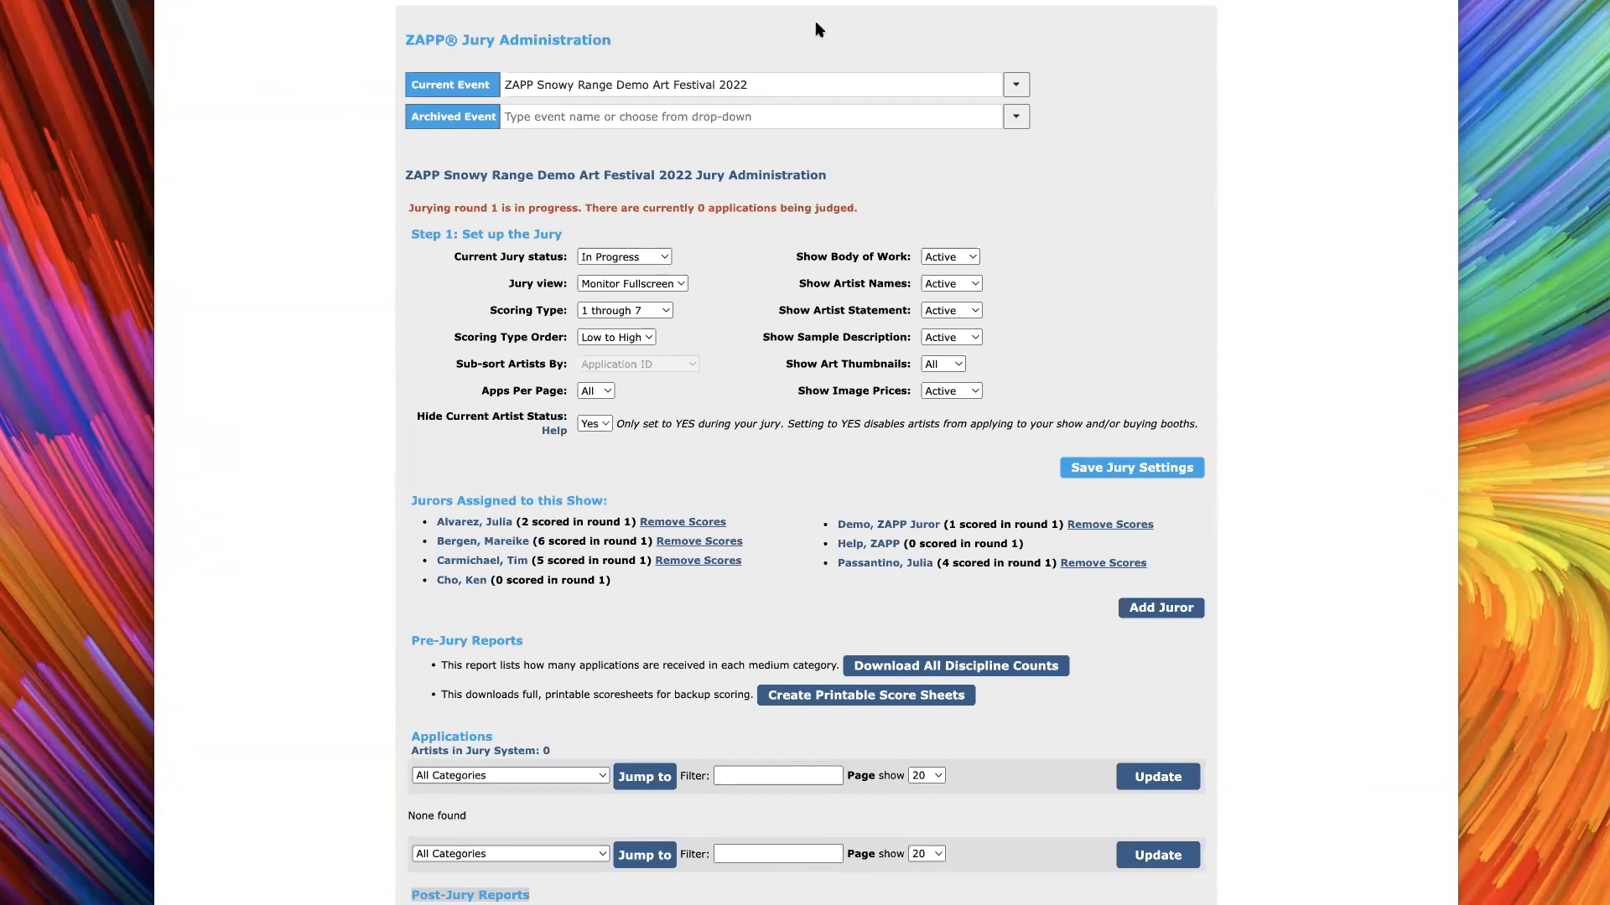
Open the ZAPP Help Center in a new browser tab and look through its help topics
key("ctrl+t")
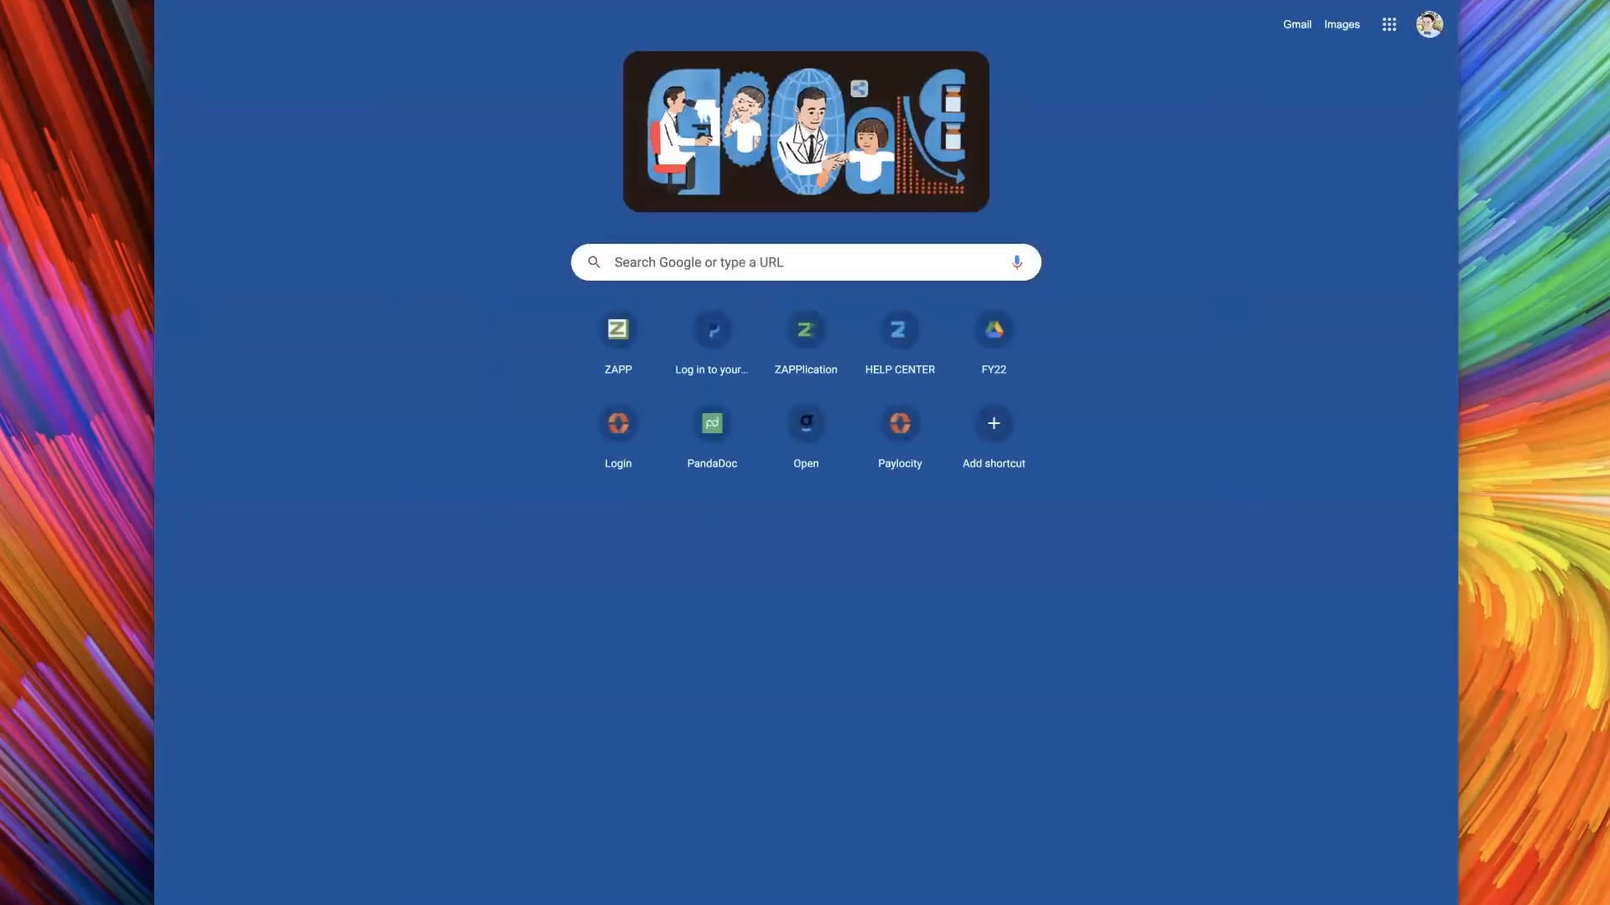
type("help.")
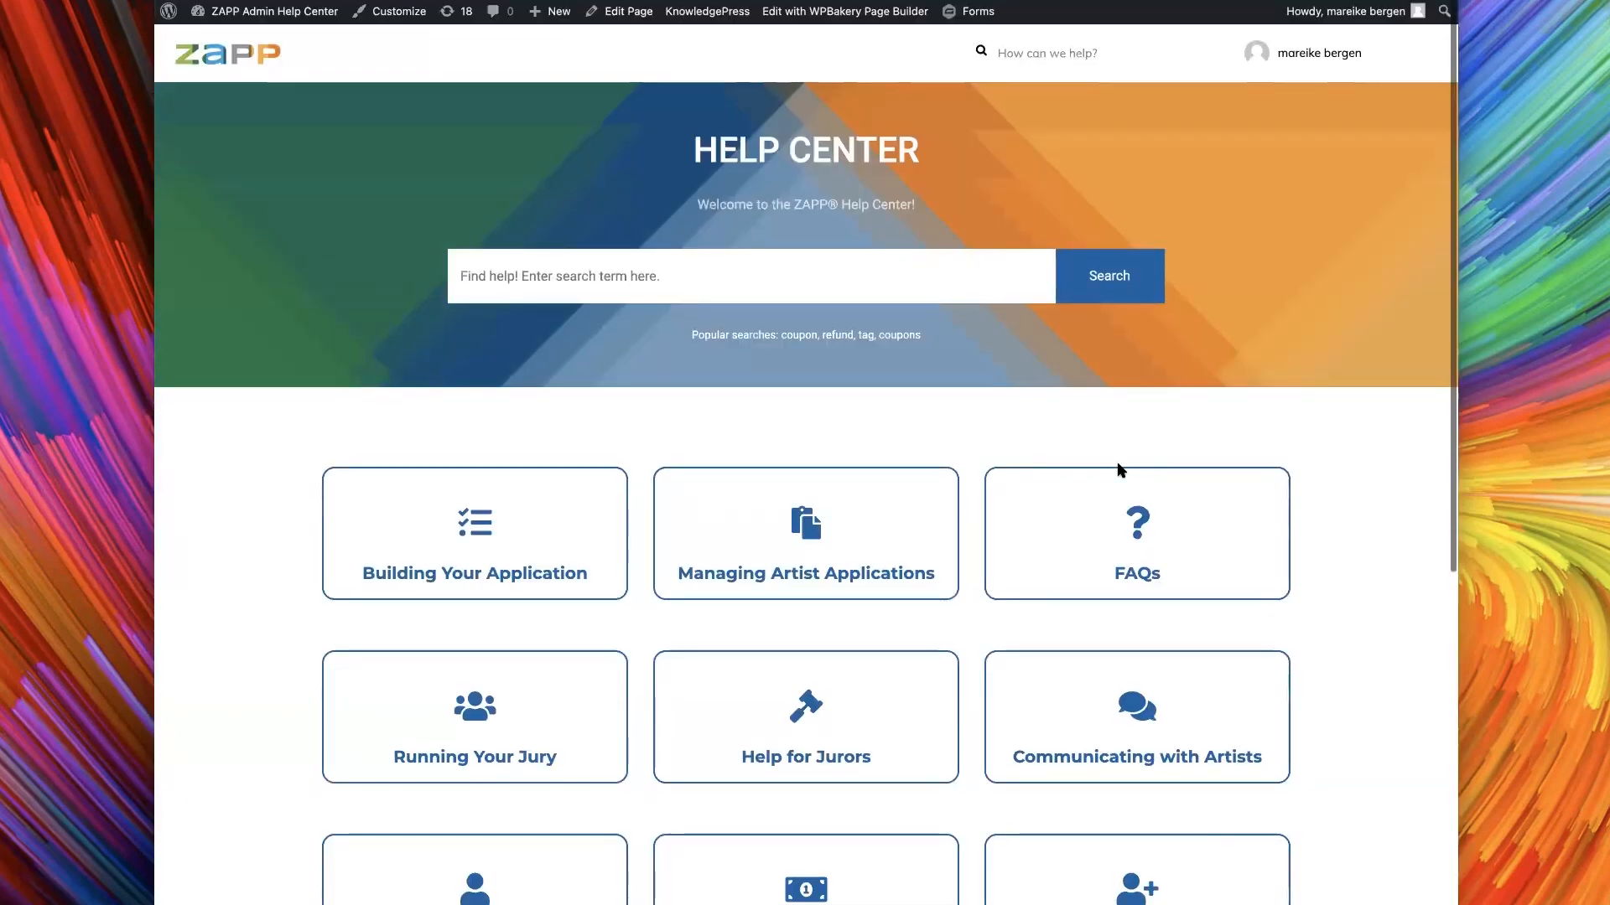
scroll(648, 291, "down", 4)
scroll(648, 291, "down", 1)
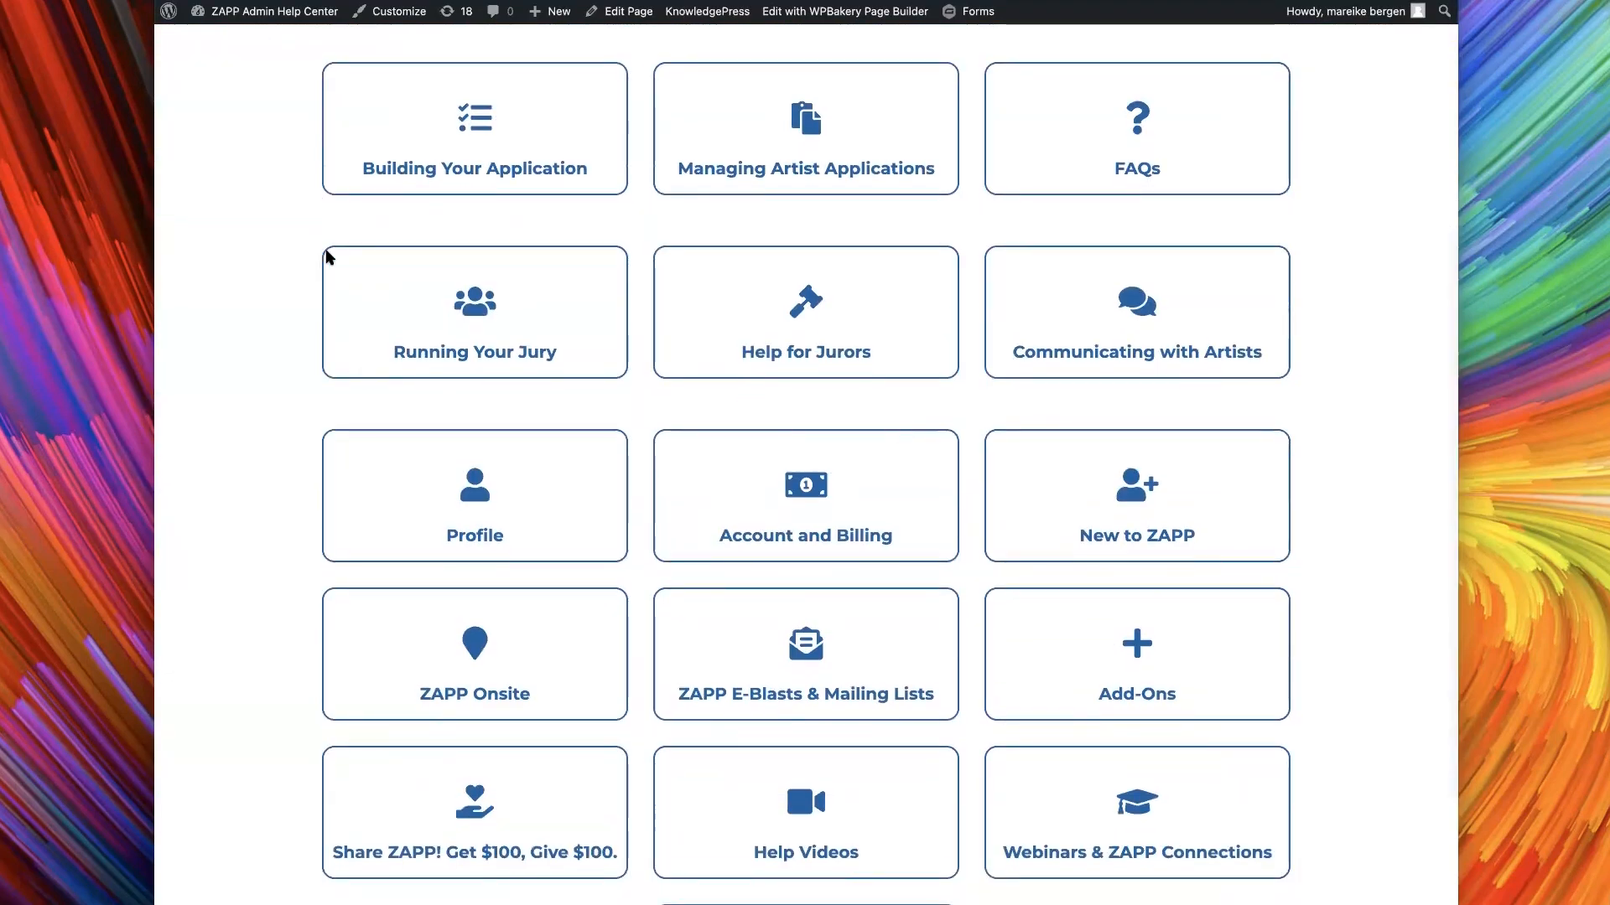